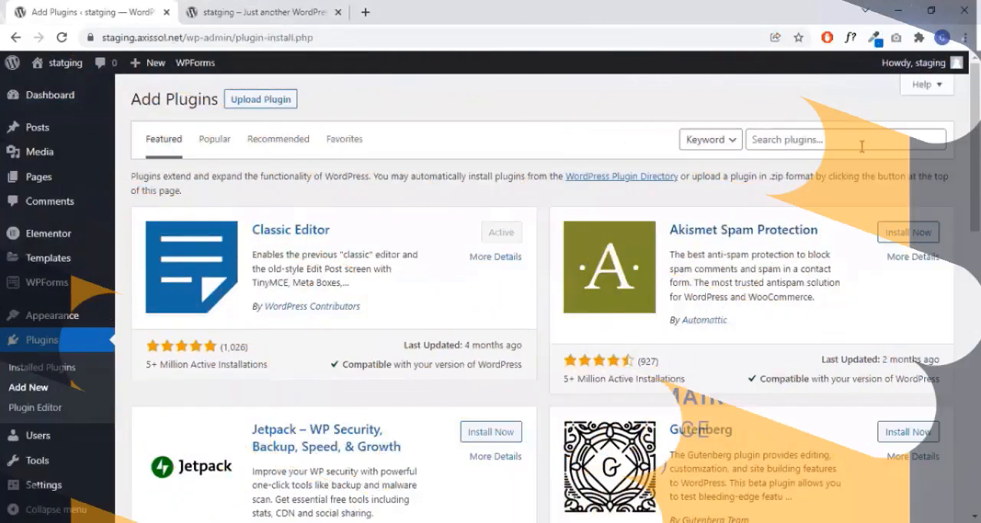
- Search the plugin directory for woocommerce, then install and activate the WooCommerce plugin by Automattic
{"action": "left_click", "coordinate": [861, 145]}
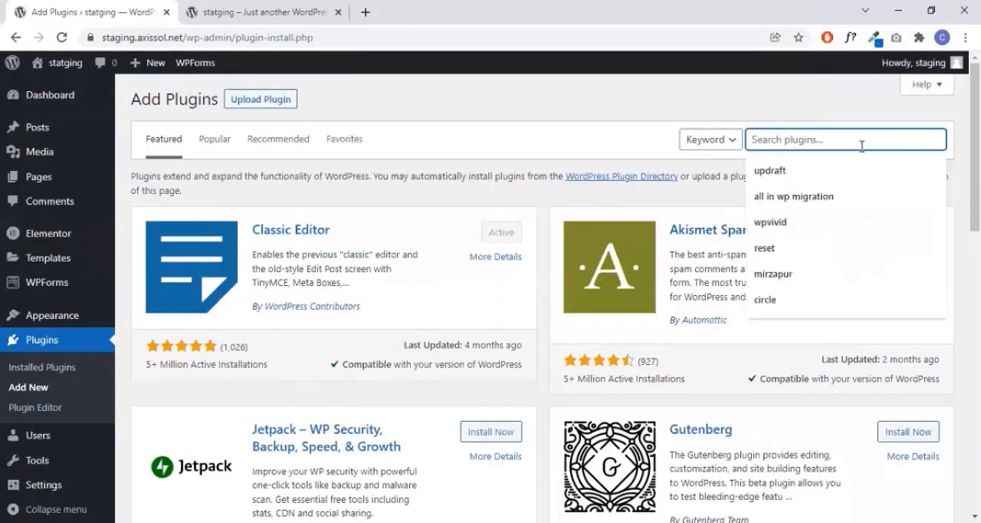
{"action": "type", "text": "wo"}
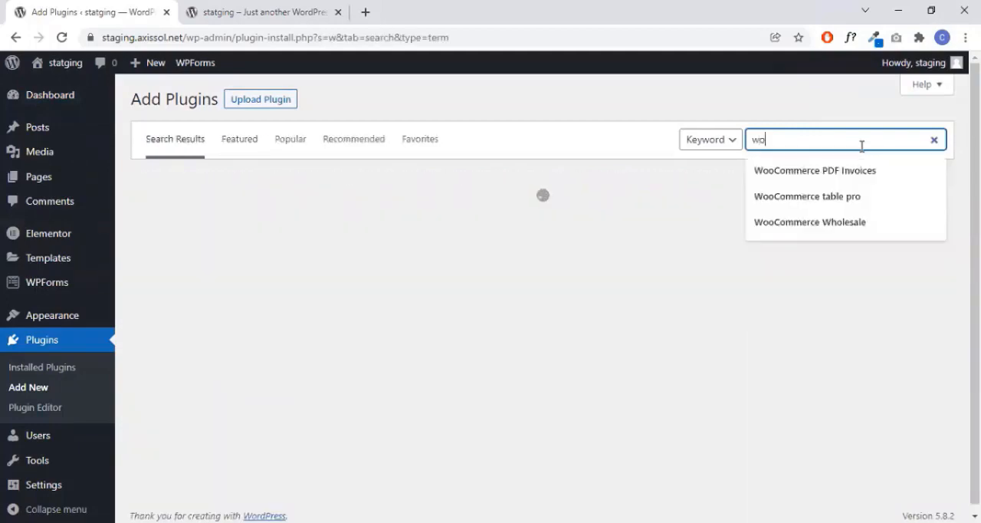
{"action": "type", "text": "oco"}
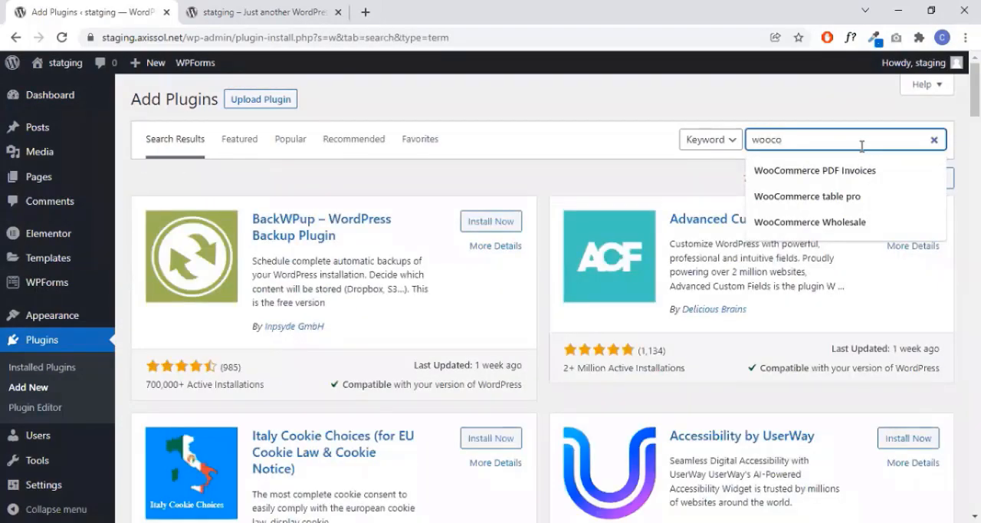
{"action": "type", "text": "m"}
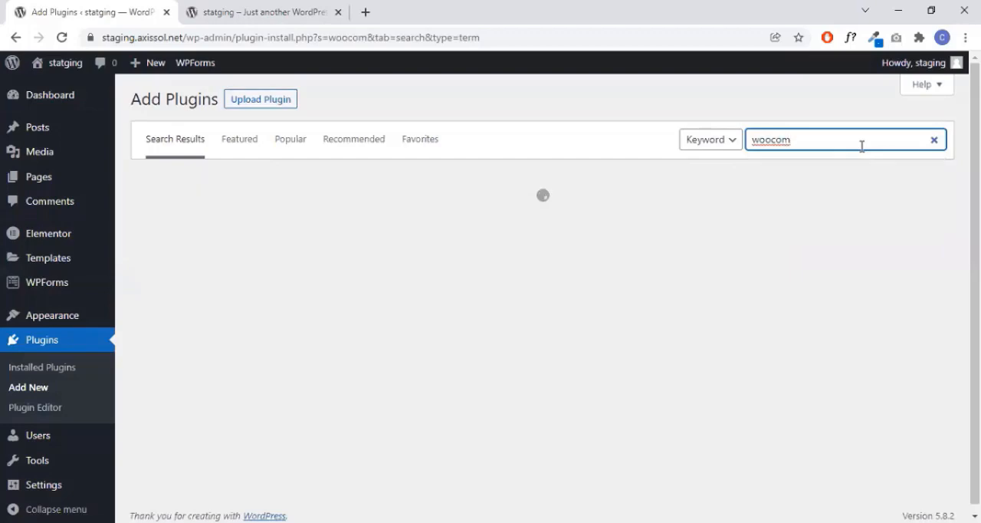
{"action": "type", "text": "mer"}
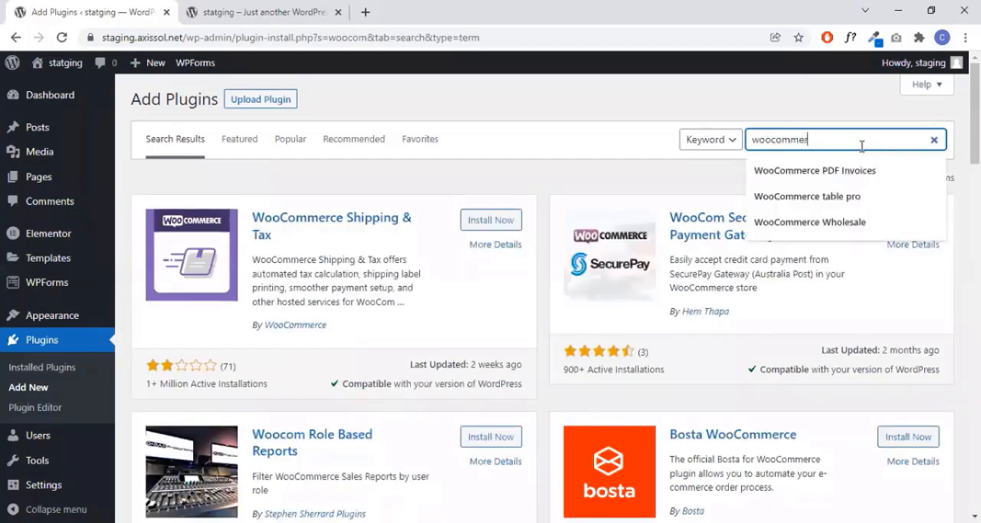
{"action": "type", "text": "ce"}
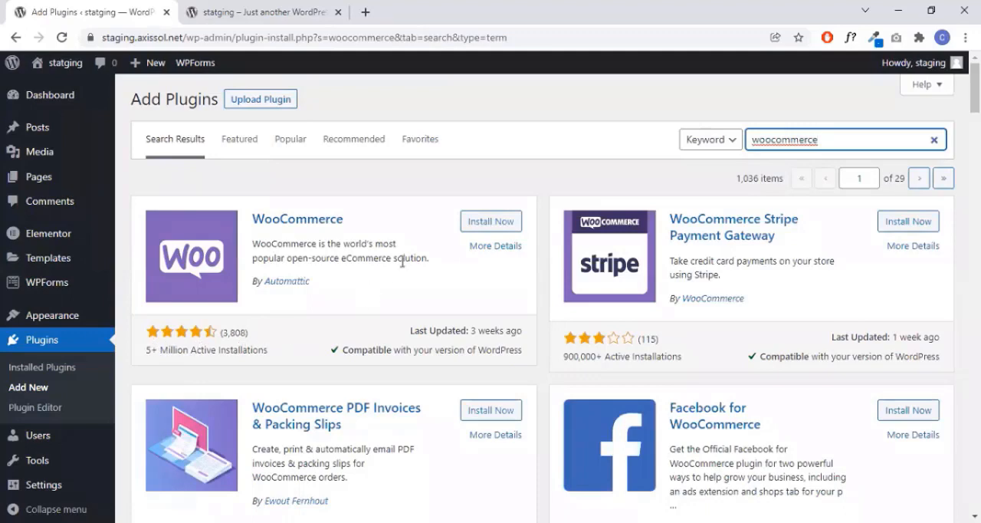
{"action": "left_click", "coordinate": [476, 229]}
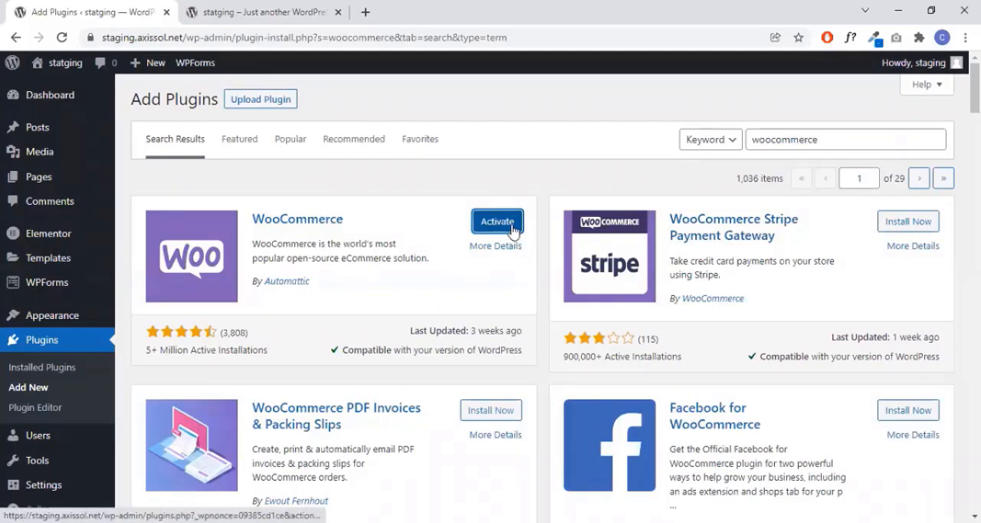
- Examine the Store Details page of the WooCommerce setup wizard, including its address fields and the options for continuing or skipping
{"action": "scroll", "coordinate": [526, 287], "scroll_direction": "down", "scroll_amount": 3}
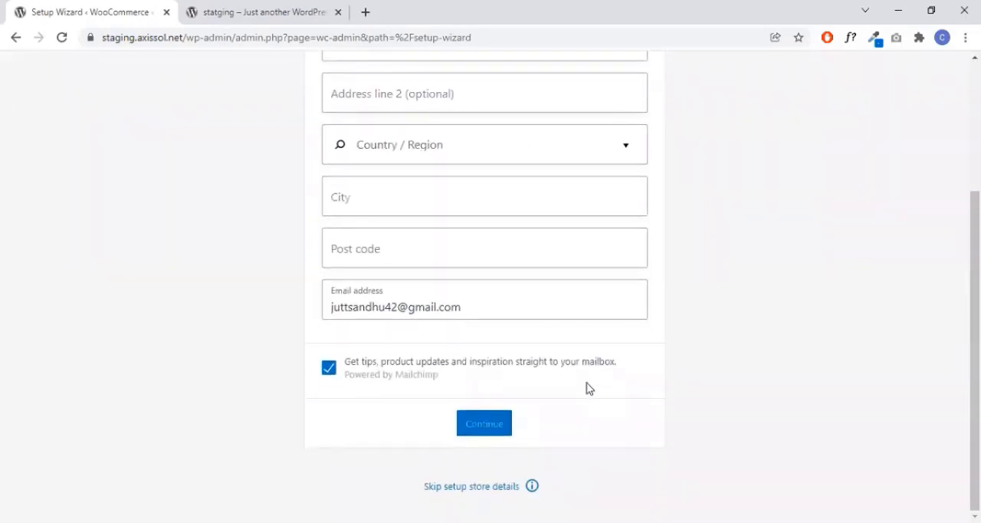
{"action": "scroll", "coordinate": [485, 345], "scroll_direction": "up", "scroll_amount": 3}
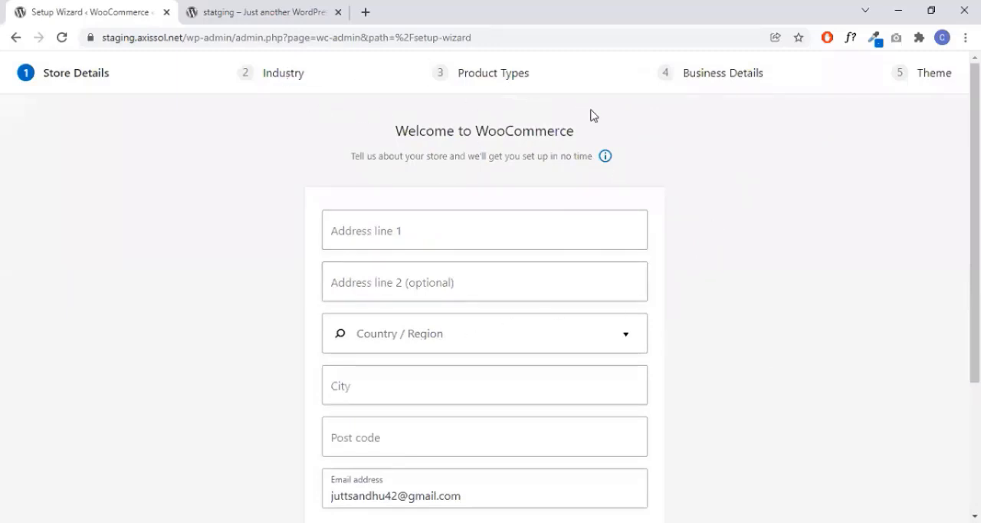
{"action": "scroll", "coordinate": [604, 233], "scroll_direction": "down", "scroll_amount": 3}
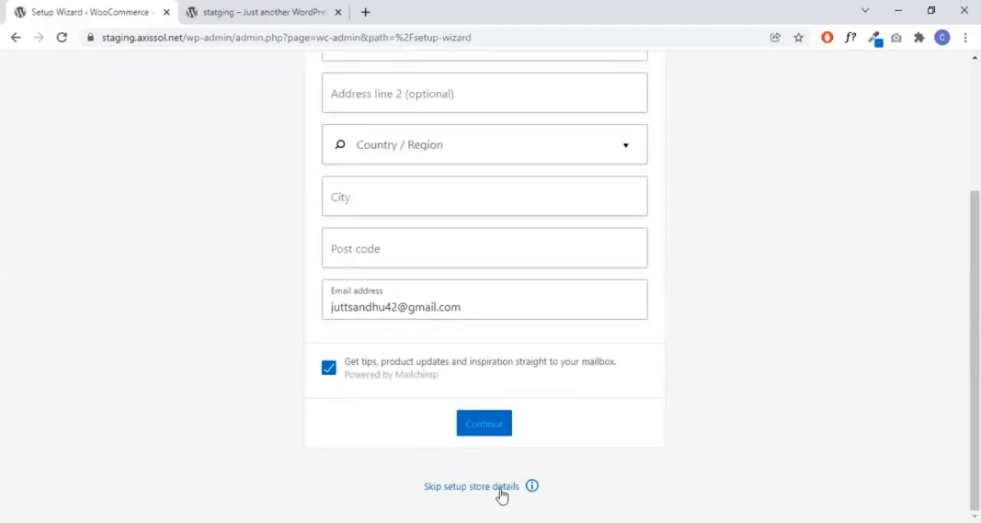
{"action": "scroll", "coordinate": [518, 335], "scroll_direction": "up", "scroll_amount": 3}
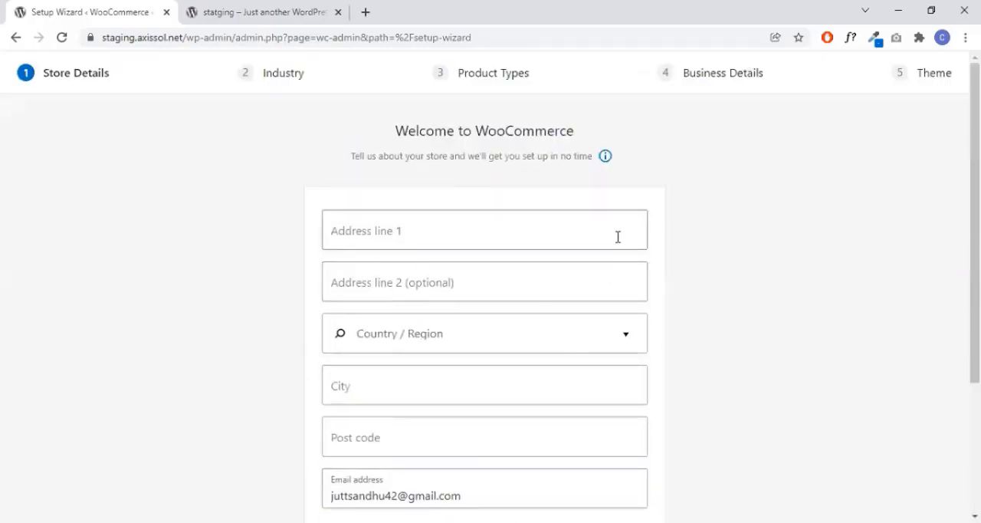
{"action": "scroll", "coordinate": [626, 247], "scroll_direction": "down", "scroll_amount": 3}
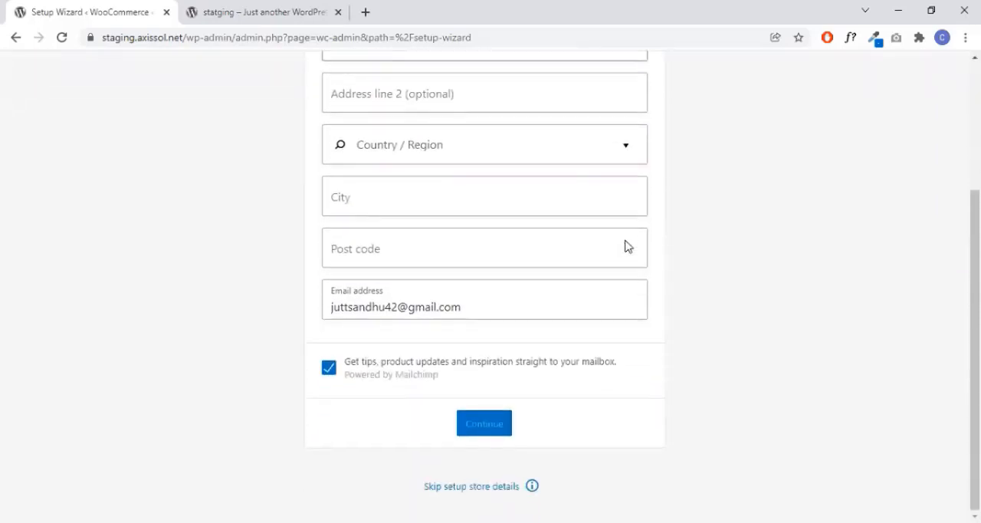
{"action": "scroll", "coordinate": [567, 185], "scroll_direction": "up", "scroll_amount": 3}
{"action": "scroll", "coordinate": [587, 264], "scroll_direction": "down", "scroll_amount": 3}
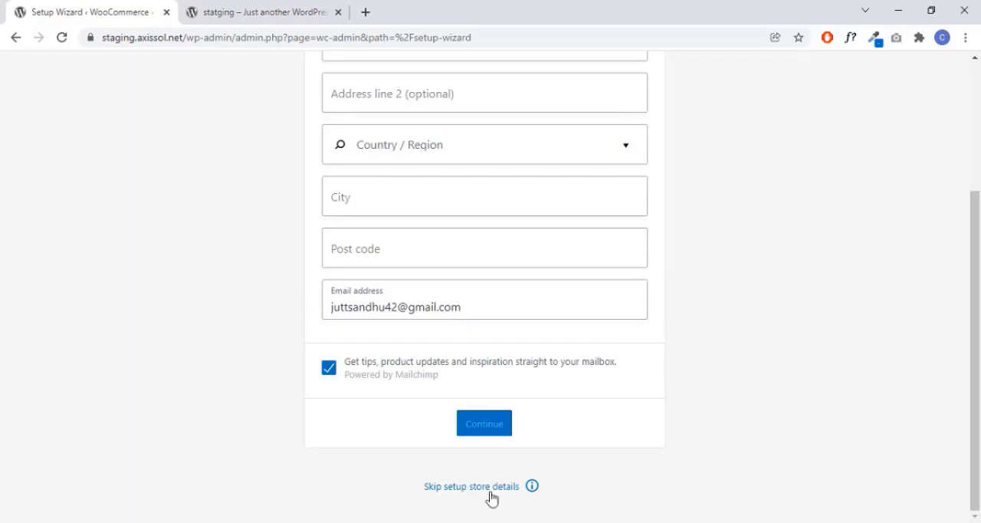
{"action": "scroll", "coordinate": [385, 248], "scroll_direction": "up", "scroll_amount": 3}
{"action": "scroll", "coordinate": [587, 332], "scroll_direction": "down", "scroll_amount": 1}
{"action": "scroll", "coordinate": [595, 332], "scroll_direction": "down", "scroll_amount": 1}
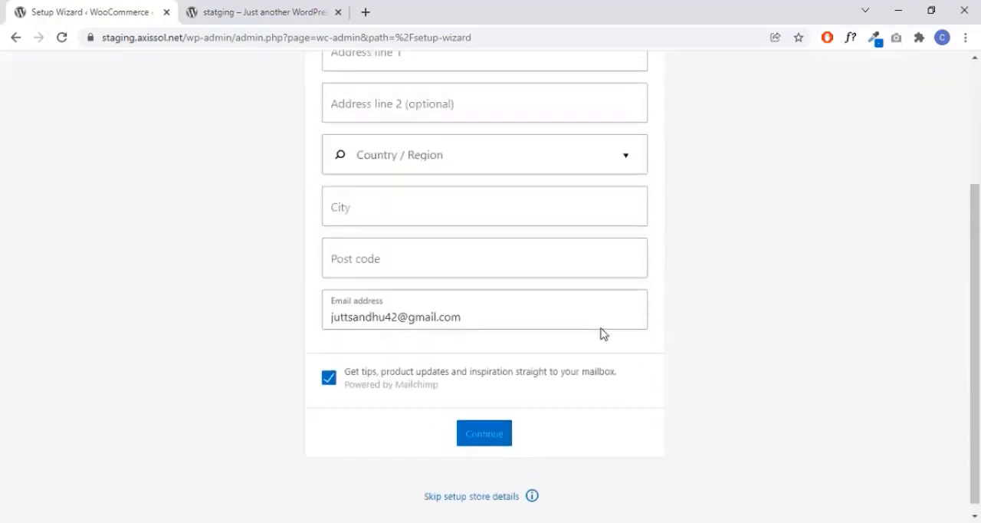
{"action": "scroll", "coordinate": [578, 87], "scroll_direction": "up", "scroll_amount": 2}
{"action": "scroll", "coordinate": [552, 310], "scroll_direction": "down", "scroll_amount": 2}
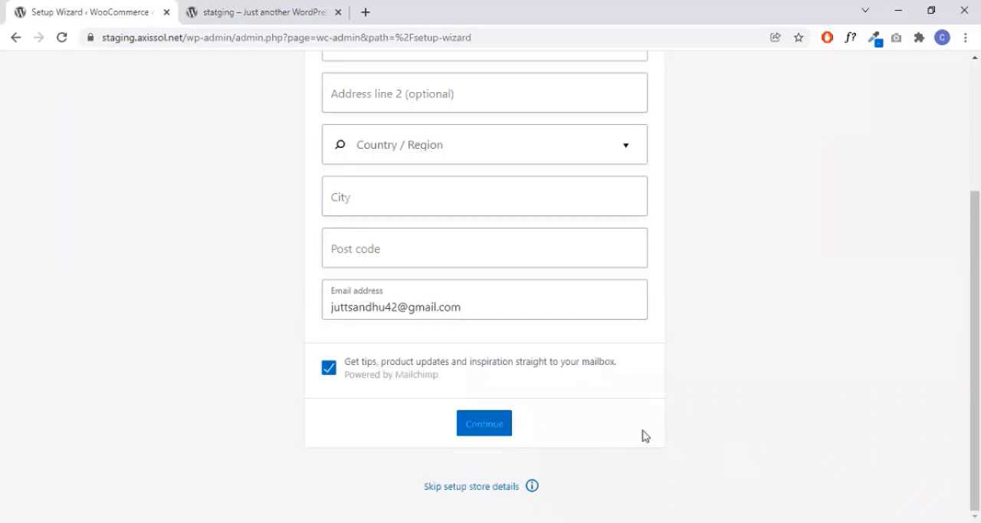
- Skip the store details setup and decline usage tracking to leave the WooCommerce setup wizard
{"action": "left_click", "coordinate": [496, 482]}
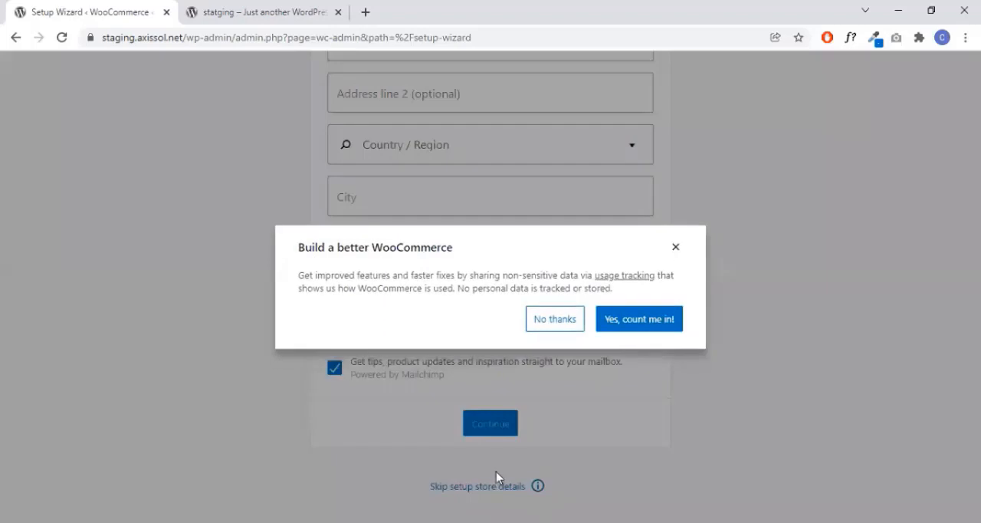
{"action": "left_click", "coordinate": [554, 319]}
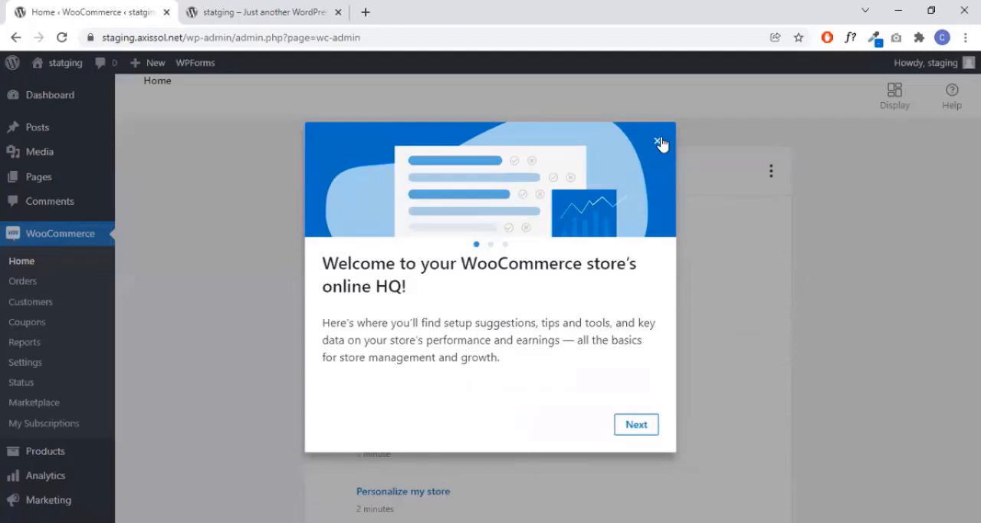
{"action": "left_click", "coordinate": [661, 144]}
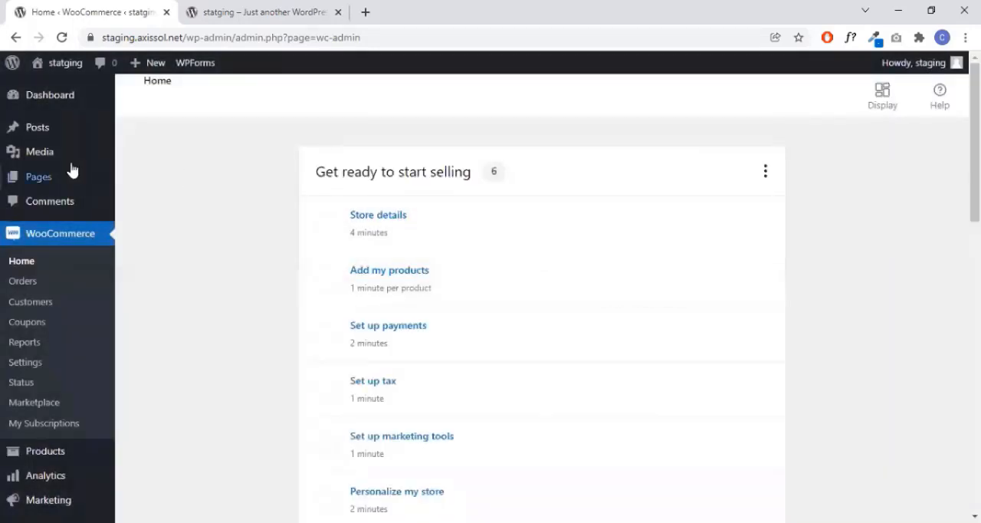
- Go to the WordPress dashboard and open the WooCommerce settings
{"action": "left_click", "coordinate": [46, 100]}
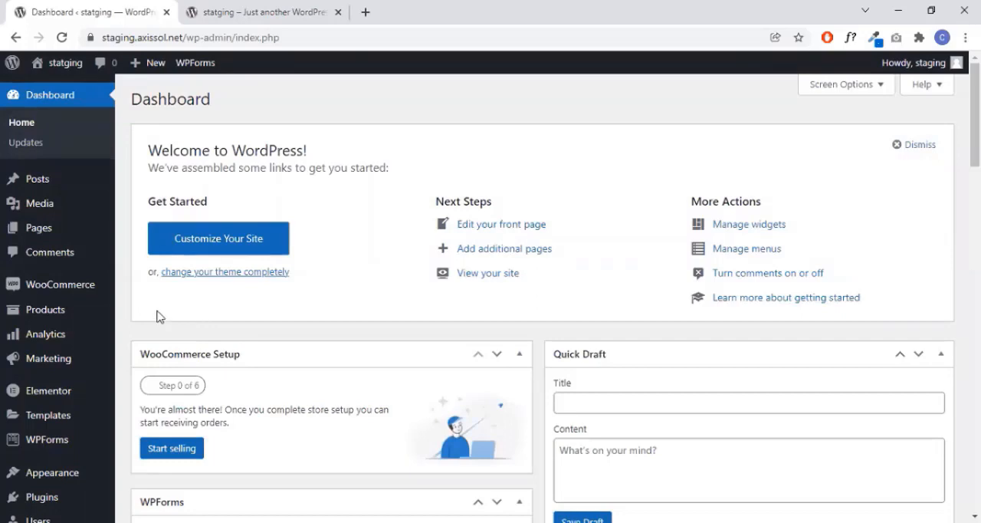
{"action": "mouse_move", "coordinate": [61, 289]}
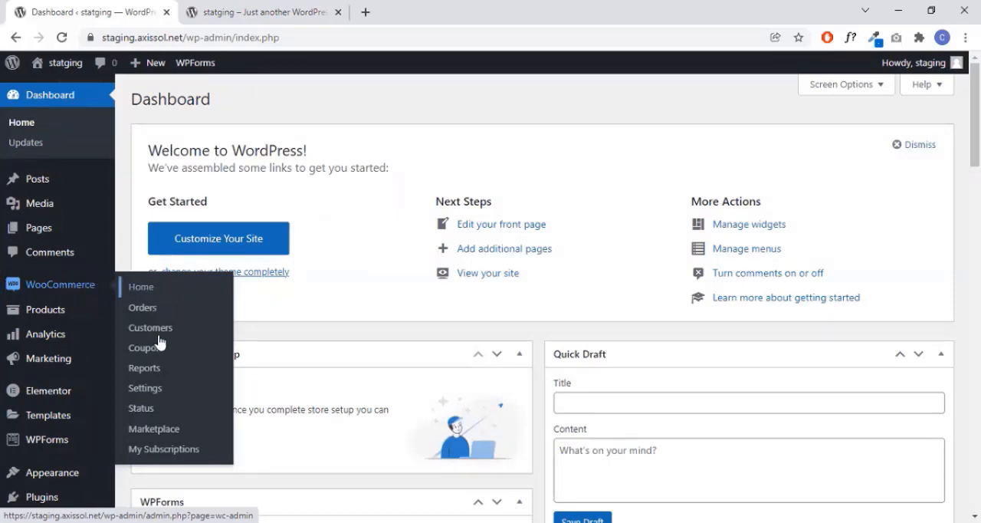
{"action": "left_click", "coordinate": [145, 388]}
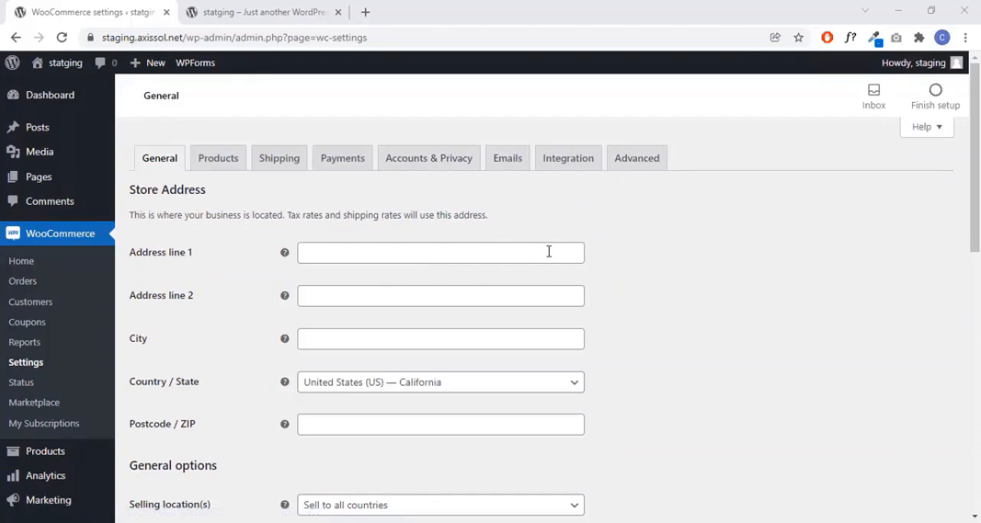
- Fill in the store's address lines, city and postcode using a saved address suggestion
{"action": "scroll", "coordinate": [549, 251], "scroll_direction": "down", "scroll_amount": 1}
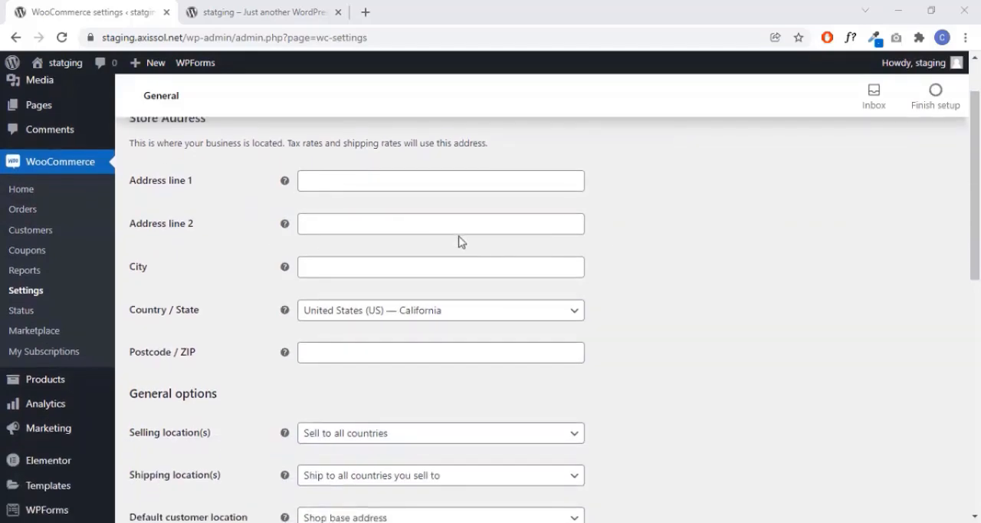
{"action": "left_click", "coordinate": [473, 183]}
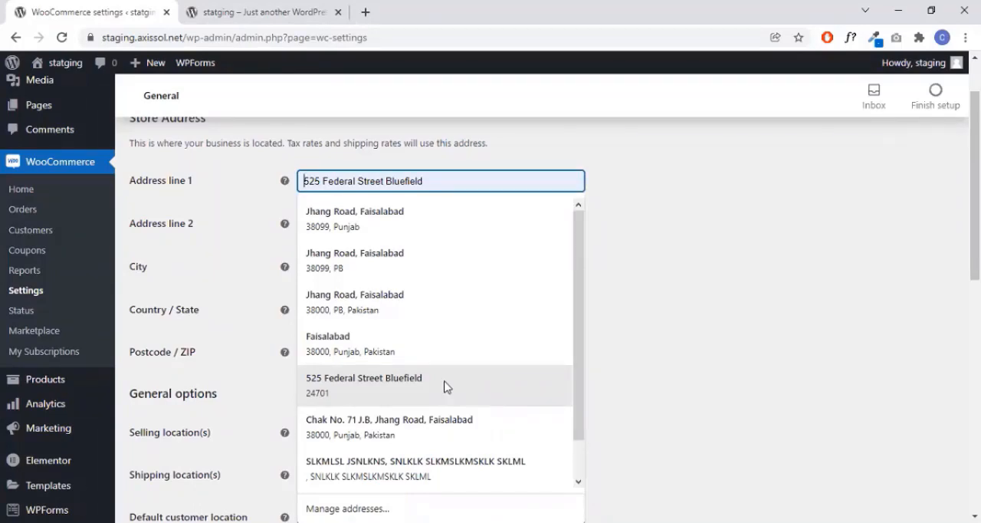
{"action": "left_click", "coordinate": [440, 468]}
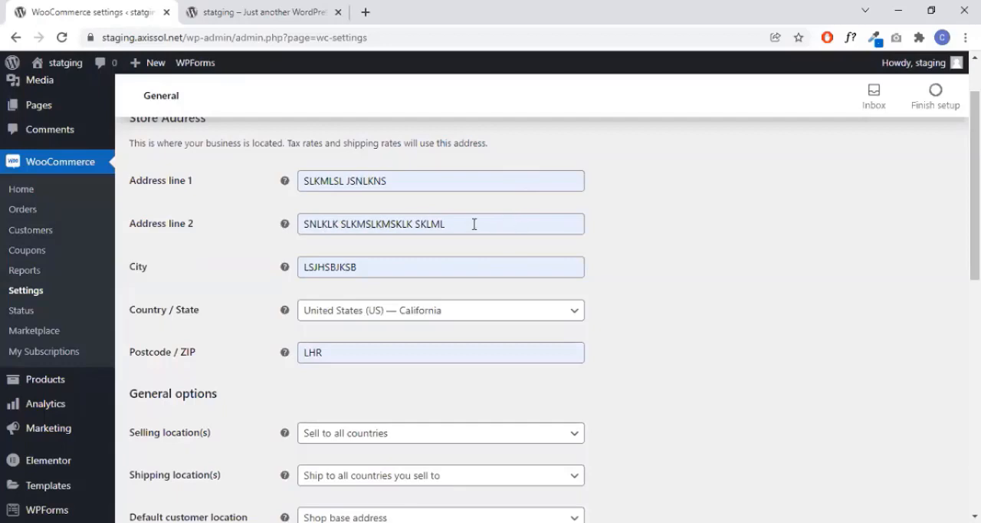
- Set the store's selling locations in the general options to "Sell to specific countries"
{"action": "scroll", "coordinate": [477, 225], "scroll_direction": "down", "scroll_amount": 1}
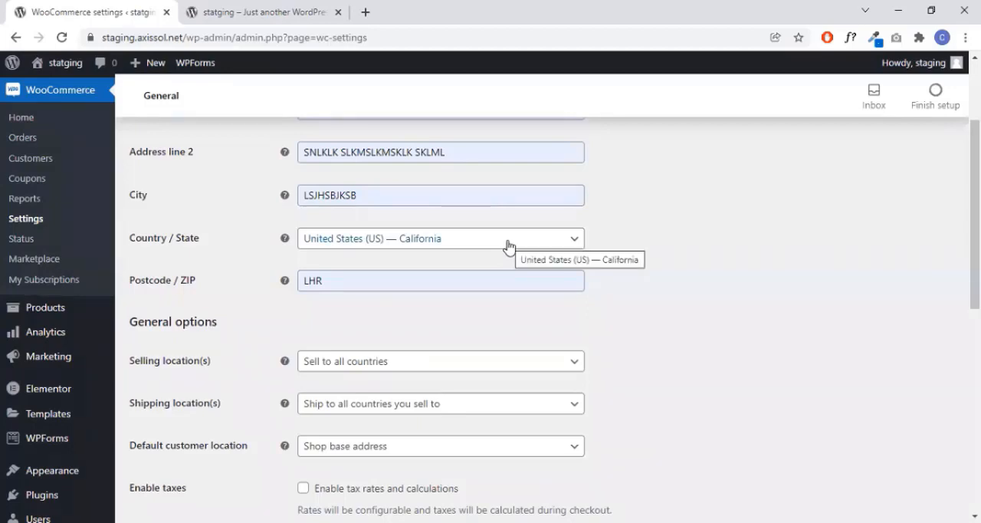
{"action": "scroll", "coordinate": [568, 250], "scroll_direction": "down", "scroll_amount": 1}
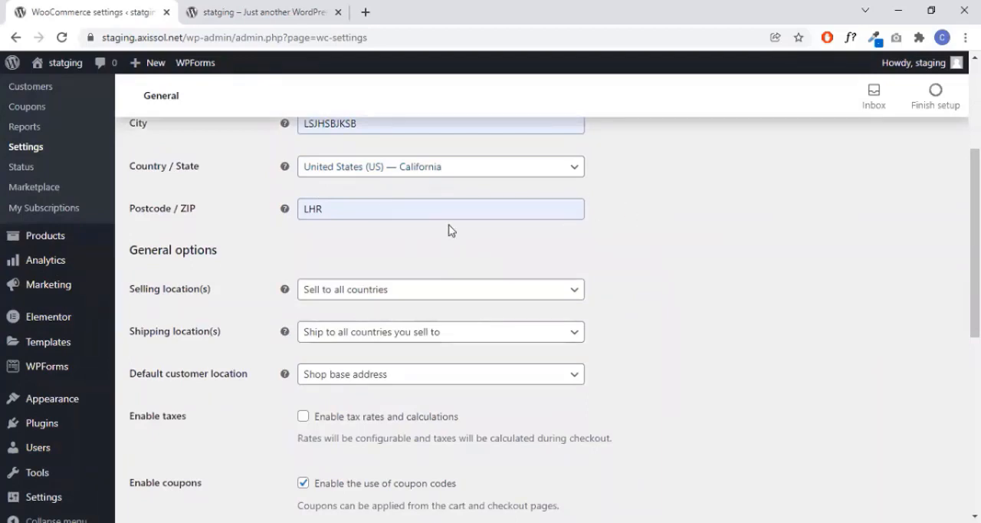
{"action": "scroll", "coordinate": [666, 224], "scroll_direction": "down", "scroll_amount": 1}
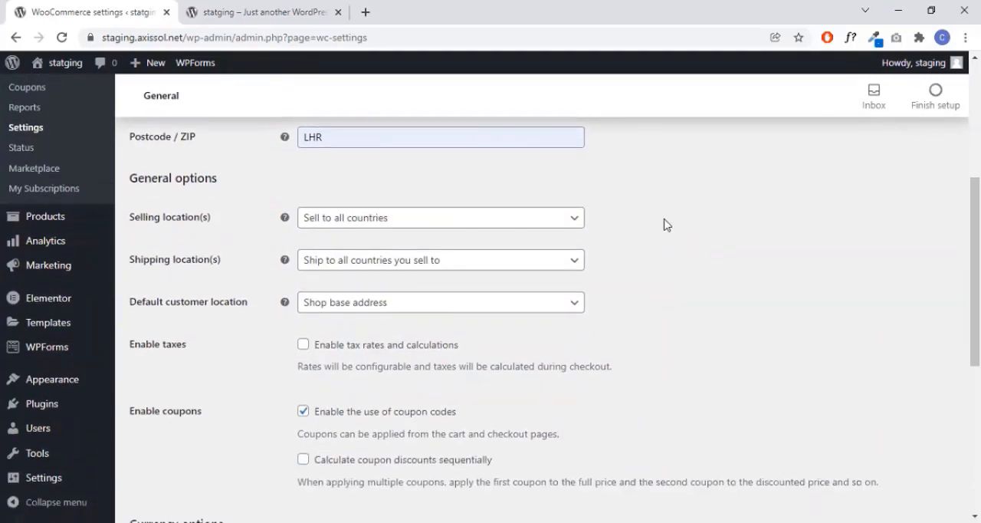
{"action": "scroll", "coordinate": [664, 223], "scroll_direction": "down", "scroll_amount": 1}
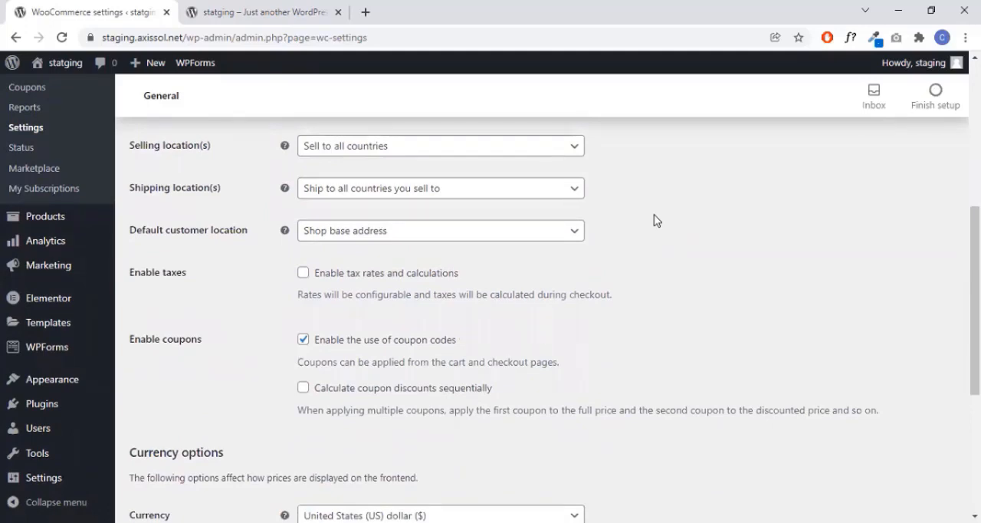
{"action": "scroll", "coordinate": [420, 234], "scroll_direction": "up", "scroll_amount": 1}
{"action": "left_click", "coordinate": [422, 222]}
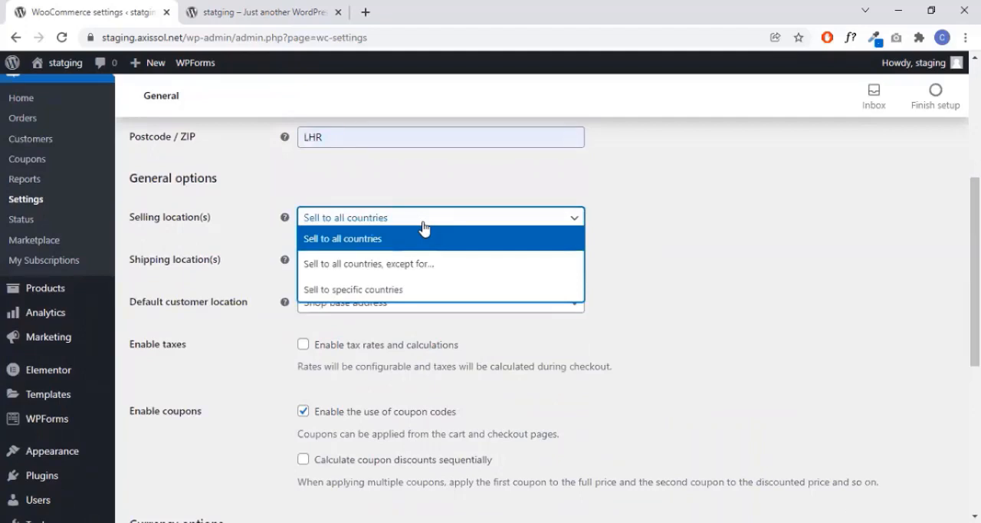
{"action": "left_click", "coordinate": [424, 224]}
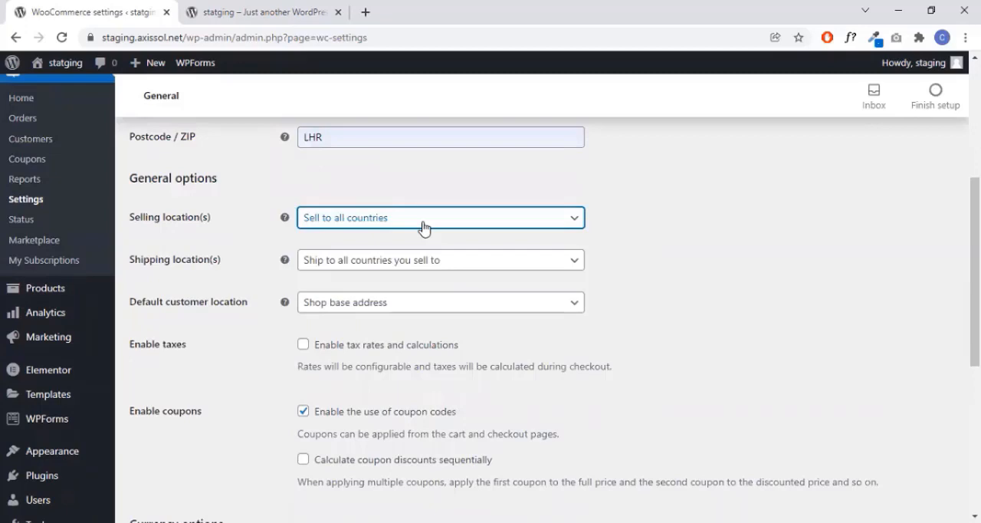
{"action": "left_click", "coordinate": [423, 222]}
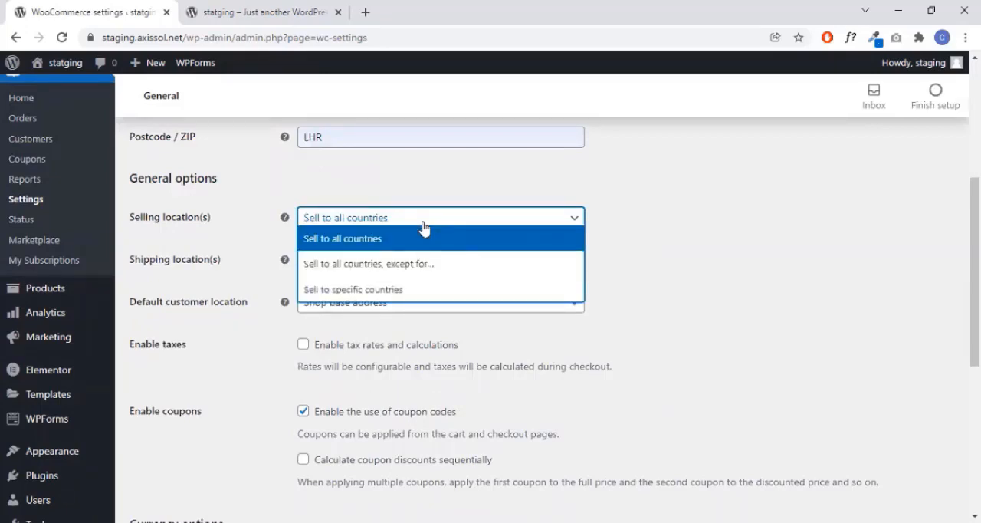
{"action": "left_click", "coordinate": [421, 289]}
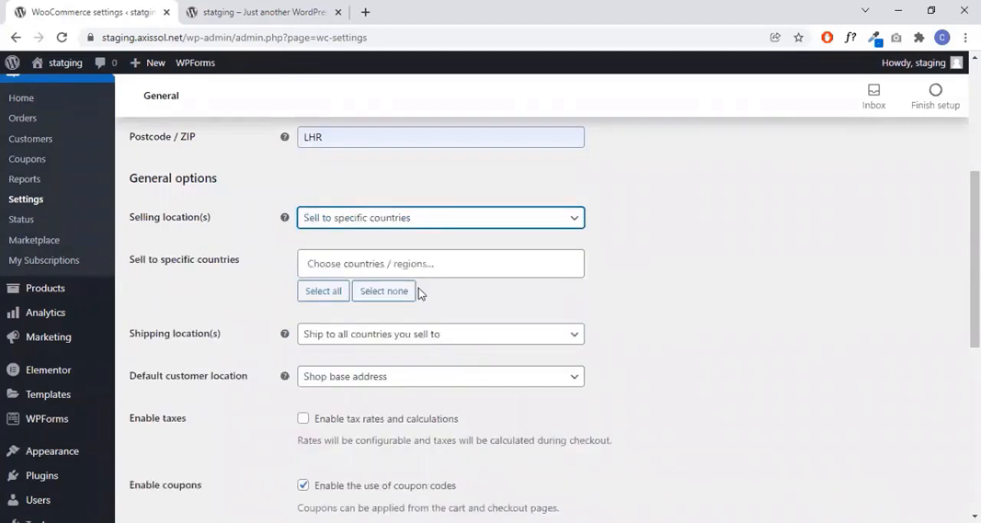
- Add United States (US) to the list of specific countries the store sells to
{"action": "left_click", "coordinate": [408, 270]}
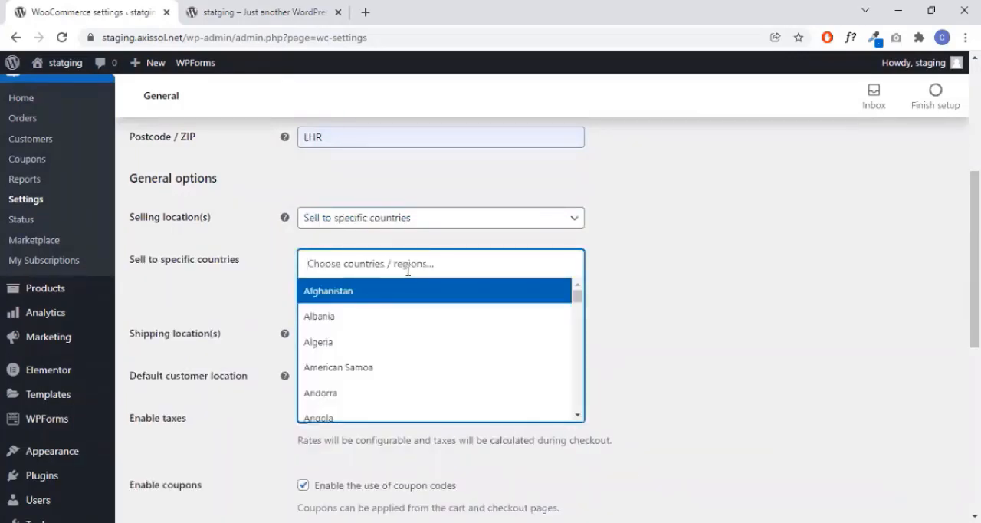
{"action": "type", "text": "uni"}
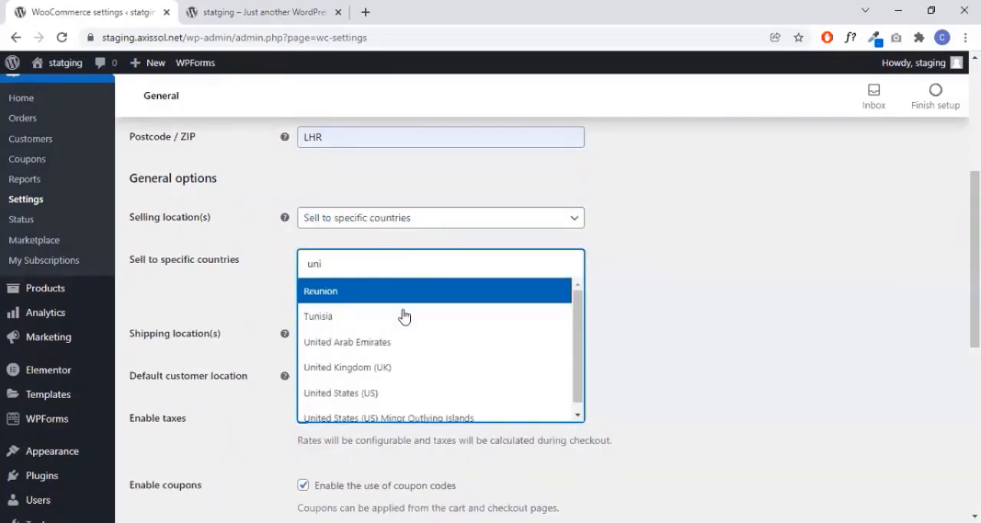
{"action": "left_click", "coordinate": [399, 393]}
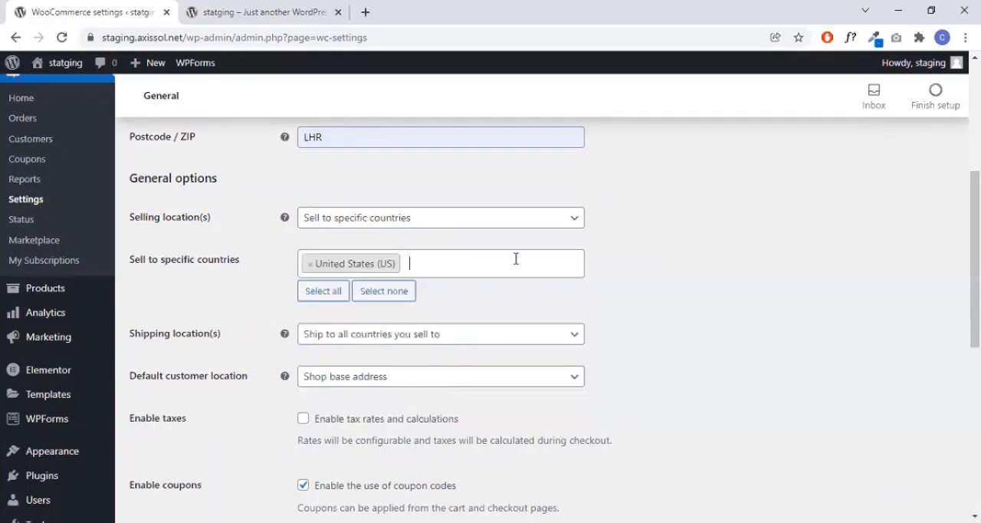
- Add United Kingdom (UK) and Pakistan to the list of specific countries the store sells to
{"action": "type", "text": "unite"}
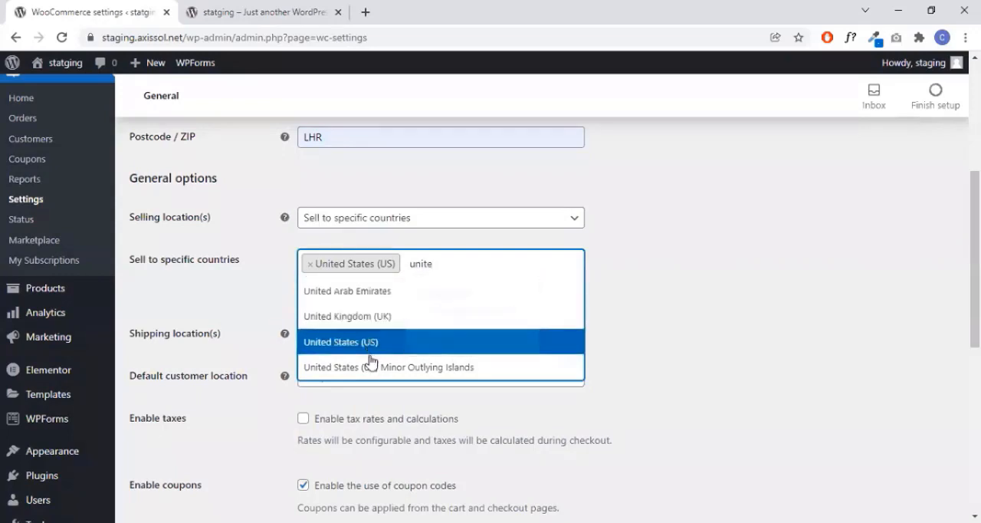
{"action": "left_click", "coordinate": [373, 315]}
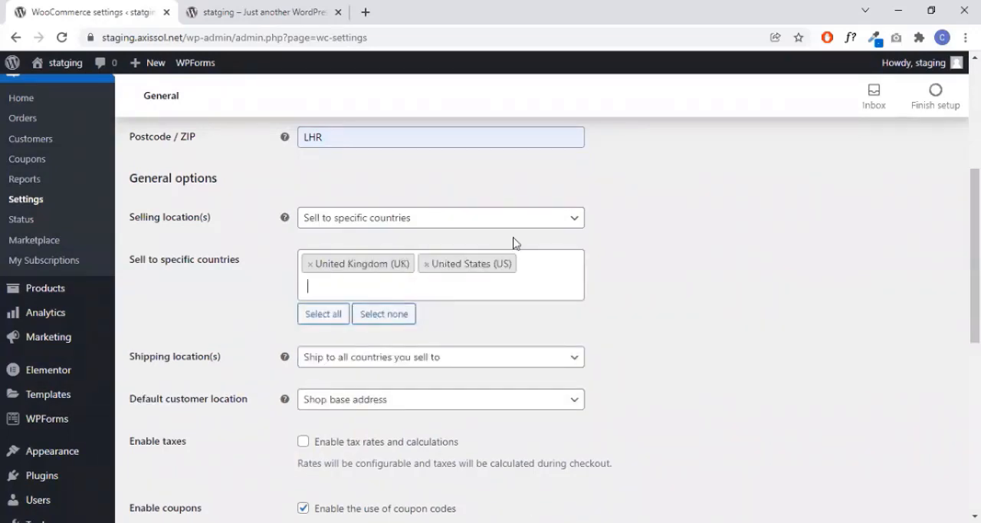
{"action": "type", "text": "pak"}
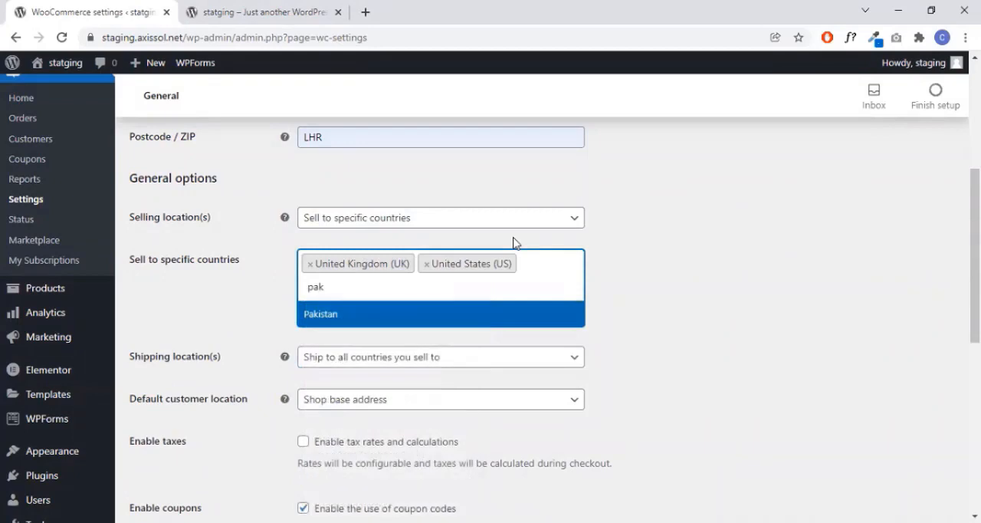
{"action": "left_click", "coordinate": [375, 317]}
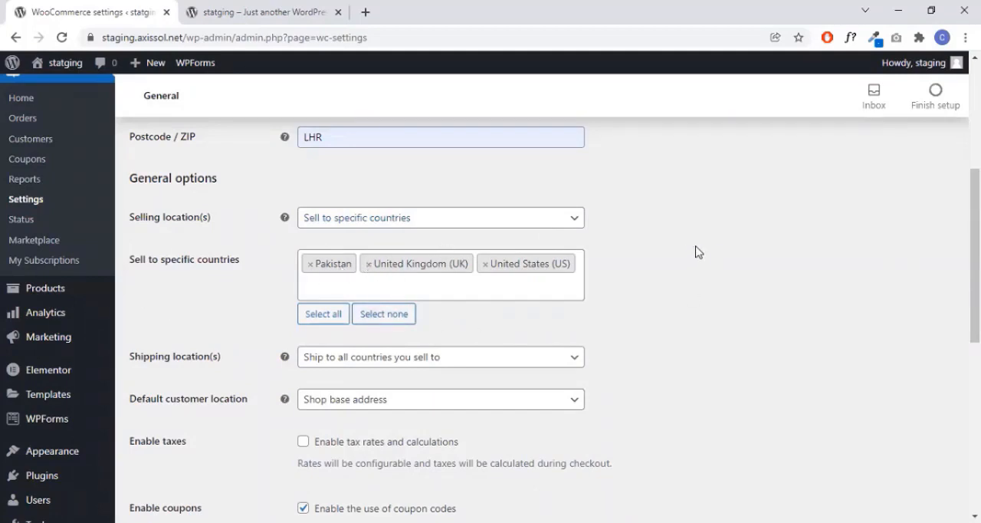
- Choose "Ship to all countries you sell to" for the store's shipping locations
{"action": "scroll", "coordinate": [688, 246], "scroll_direction": "down", "scroll_amount": 1}
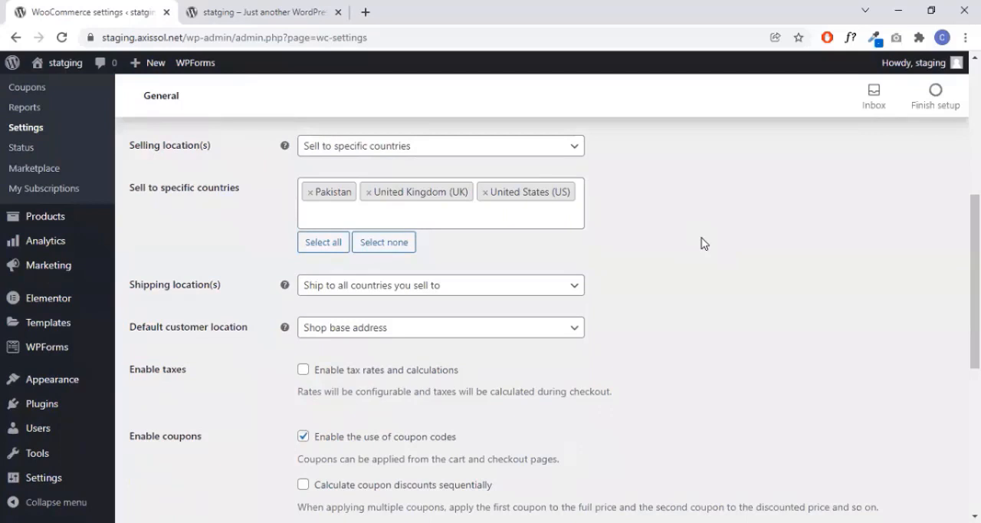
{"action": "scroll", "coordinate": [703, 244], "scroll_direction": "down", "scroll_amount": 1}
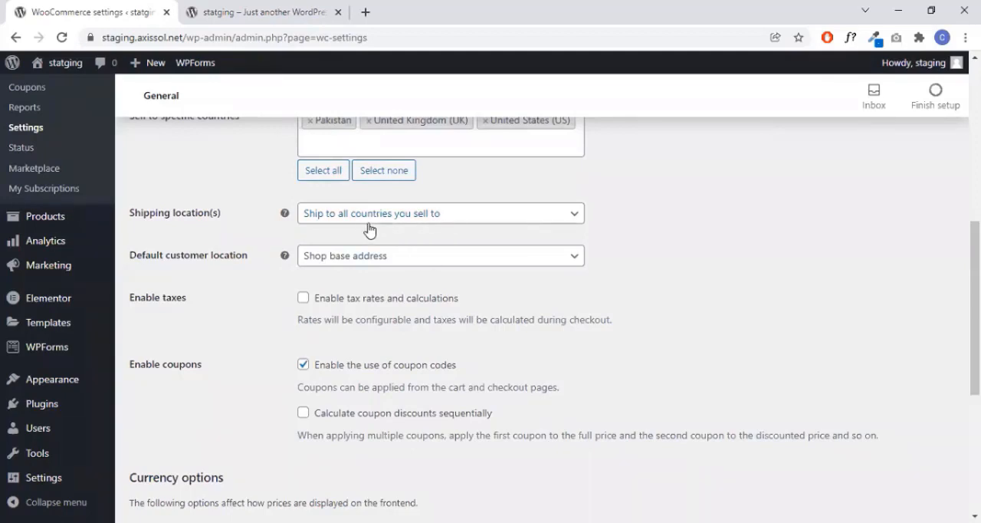
{"action": "scroll", "coordinate": [630, 212], "scroll_direction": "up", "scroll_amount": 2}
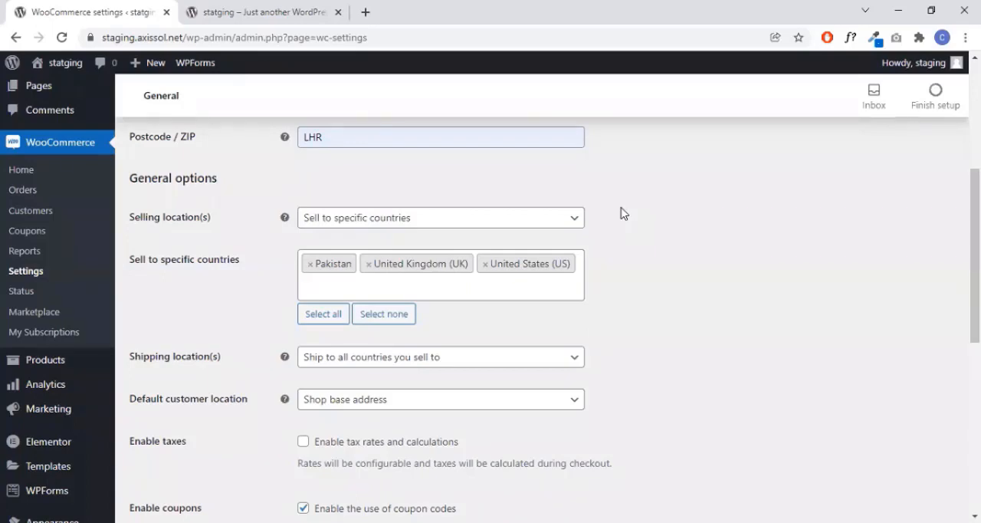
{"action": "scroll", "coordinate": [652, 284], "scroll_direction": "down", "scroll_amount": 2}
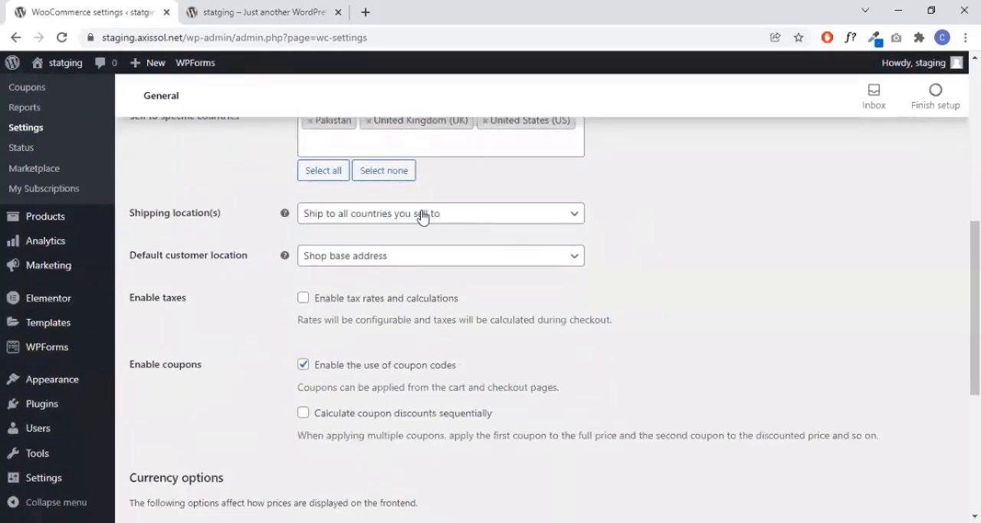
{"action": "left_click", "coordinate": [483, 222]}
{"action": "left_click", "coordinate": [491, 218]}
{"action": "left_click", "coordinate": [494, 220]}
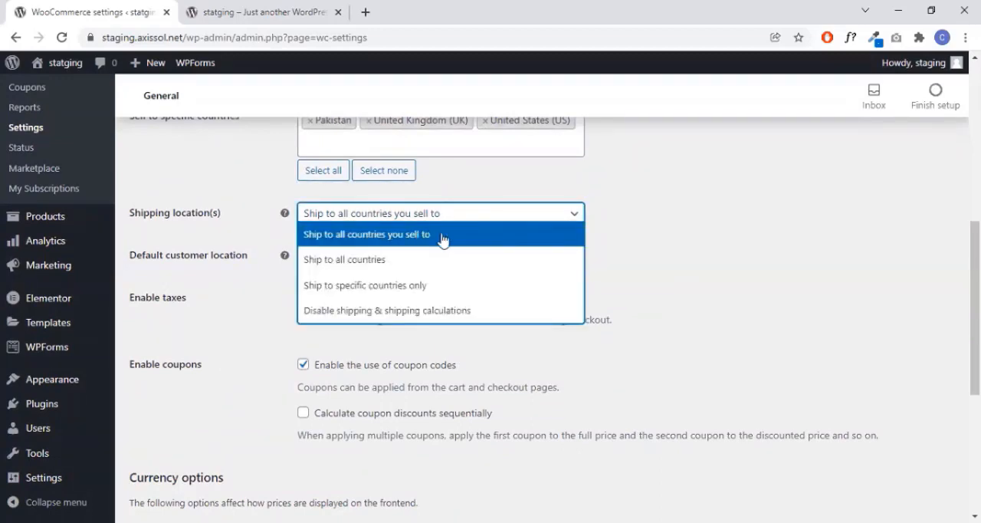
{"action": "left_click", "coordinate": [446, 245]}
{"action": "scroll", "coordinate": [654, 239], "scroll_direction": "down", "scroll_amount": 2}
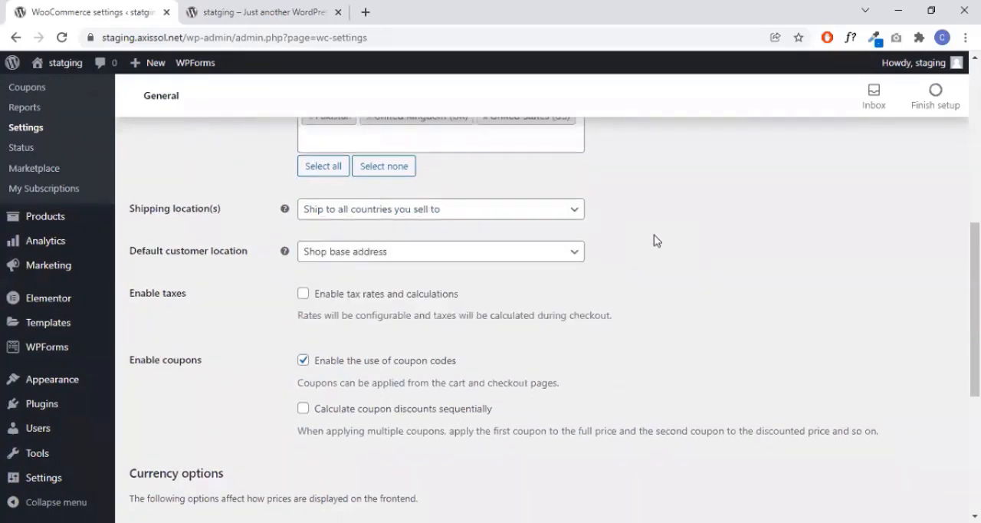
- Set the default customer location to "No location by default"
{"action": "scroll", "coordinate": [653, 240], "scroll_direction": "up", "scroll_amount": 1}
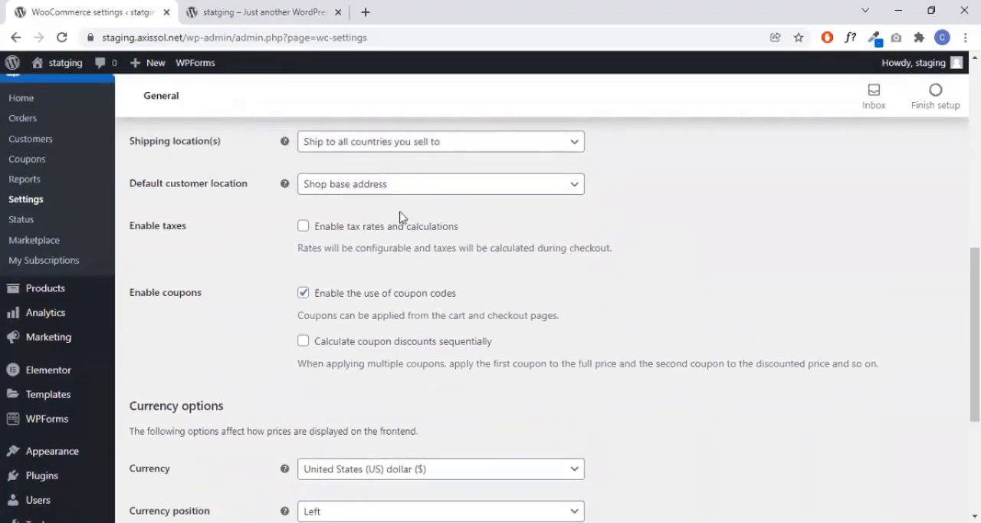
{"action": "left_click", "coordinate": [391, 190]}
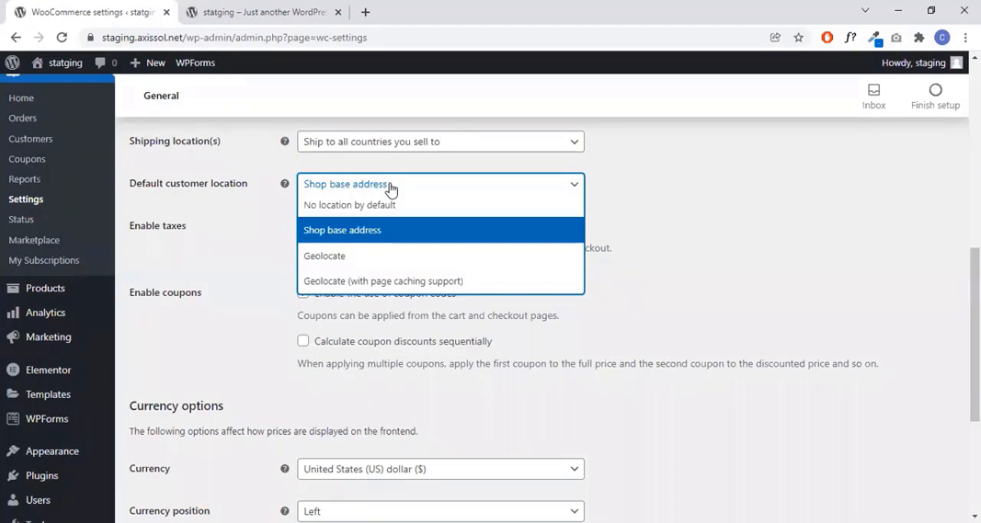
{"action": "left_click", "coordinate": [385, 212]}
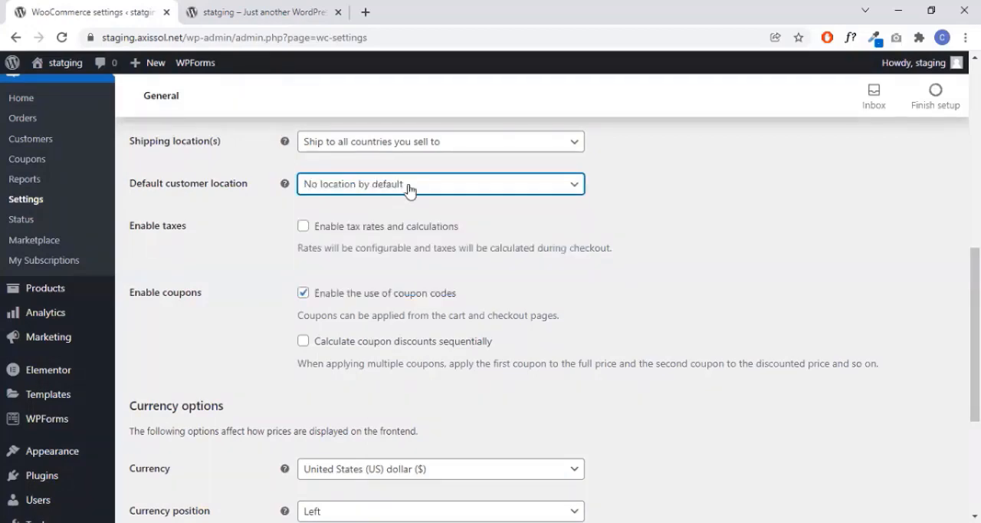
{"action": "left_click", "coordinate": [424, 189]}
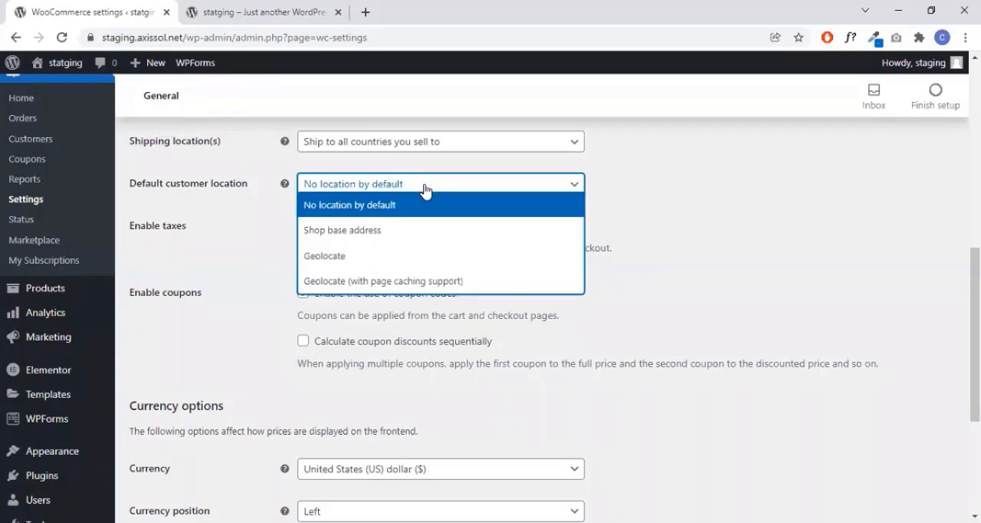
{"action": "left_click", "coordinate": [424, 189]}
{"action": "left_click", "coordinate": [425, 190]}
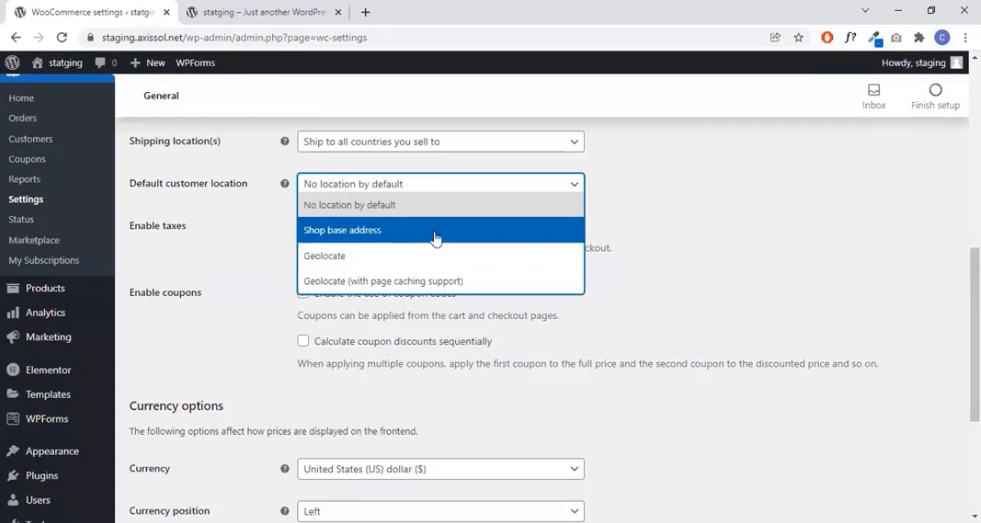
{"action": "left_click", "coordinate": [345, 213]}
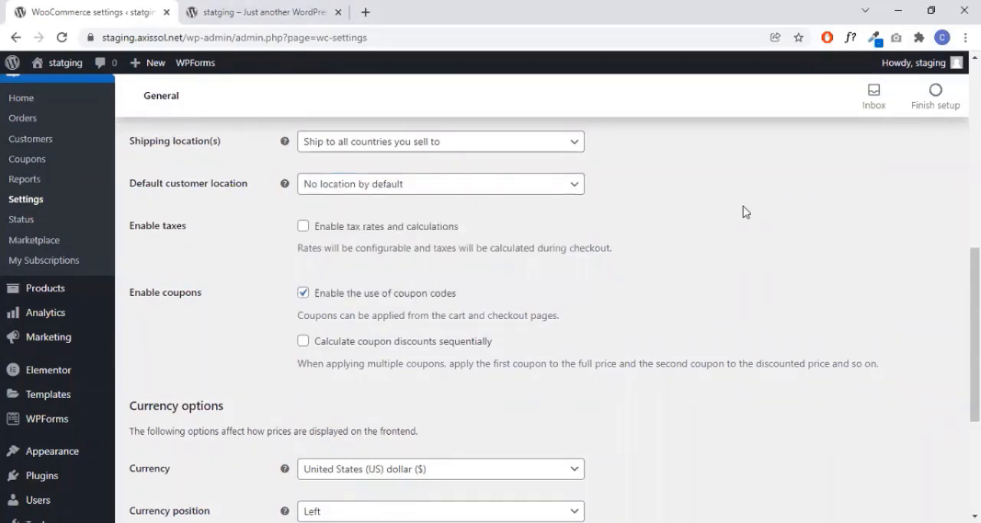
- Review the tax, coupon and currency options, keep United States (US) dollar ($) as the currency, and save the general settings
{"action": "scroll", "coordinate": [742, 211], "scroll_direction": "down", "scroll_amount": 1}
{"action": "scroll", "coordinate": [742, 212], "scroll_direction": "up", "scroll_amount": 1}
{"action": "scroll", "coordinate": [675, 218], "scroll_direction": "down", "scroll_amount": 1}
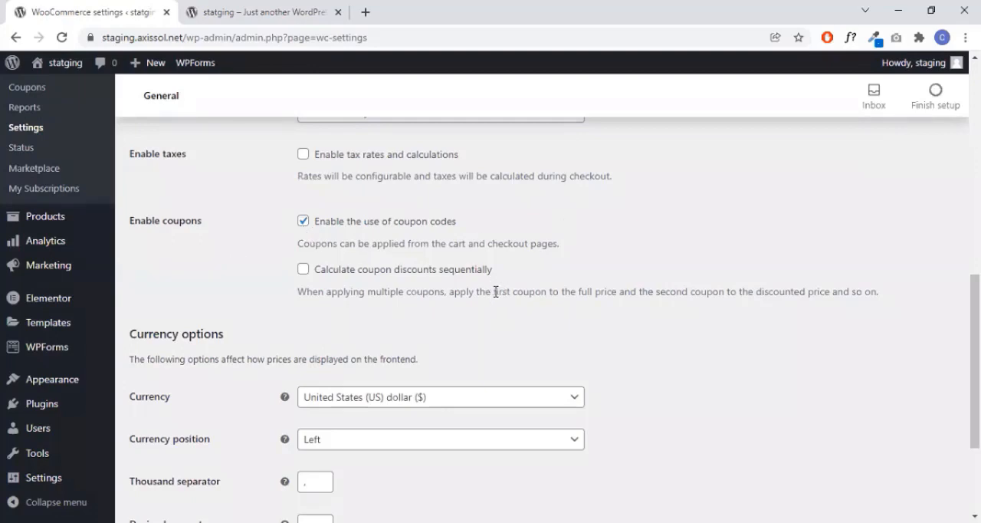
{"action": "scroll", "coordinate": [624, 279], "scroll_direction": "down", "scroll_amount": 1}
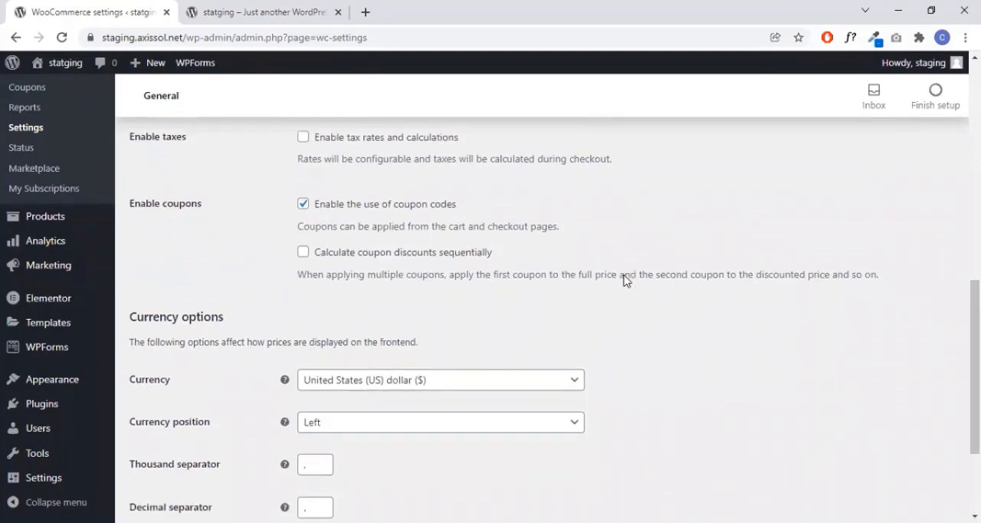
{"action": "scroll", "coordinate": [625, 280], "scroll_direction": "down", "scroll_amount": 3}
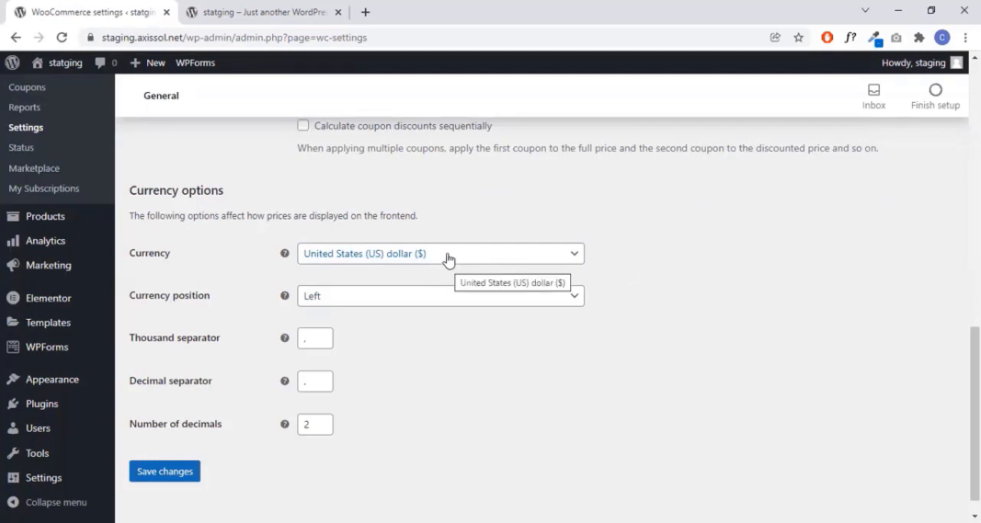
{"action": "left_click", "coordinate": [567, 263]}
{"action": "left_click", "coordinate": [618, 263]}
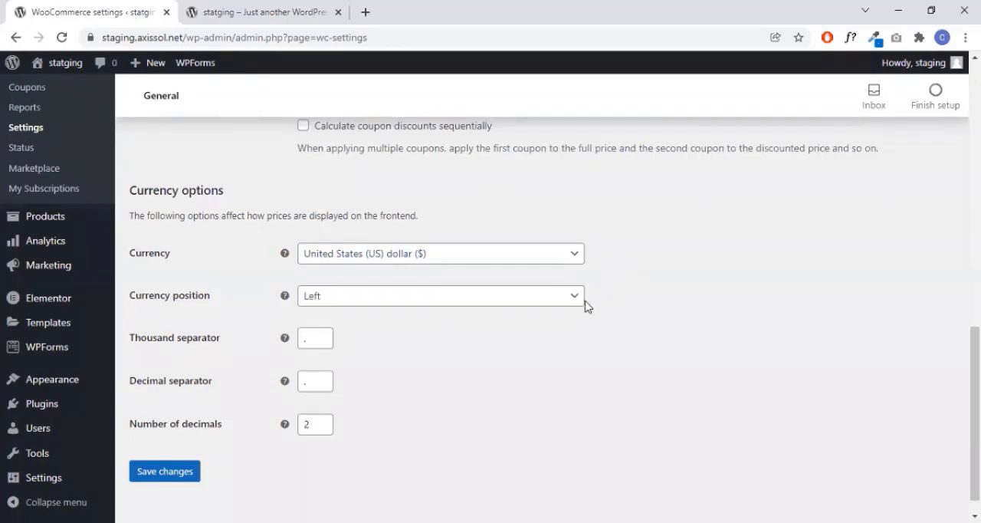
{"action": "scroll", "coordinate": [586, 314], "scroll_direction": "down", "scroll_amount": 1}
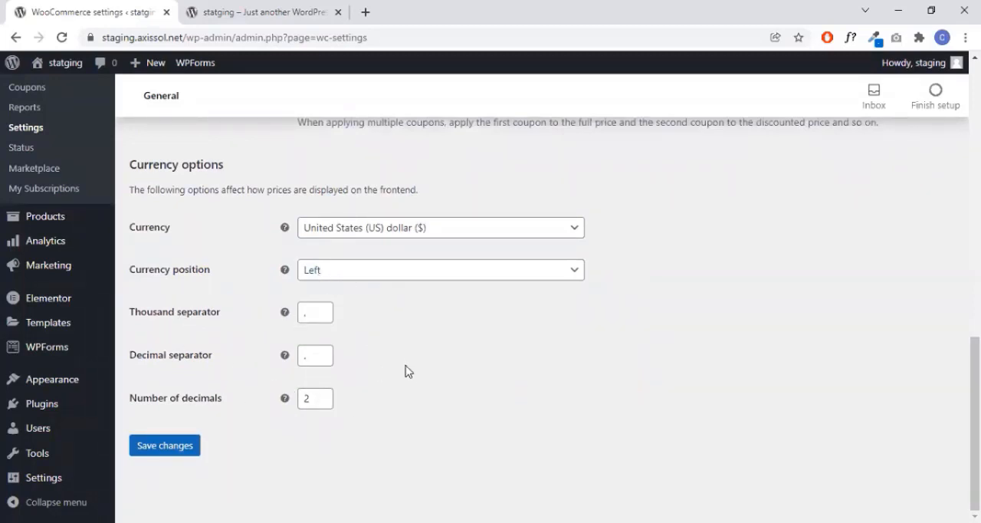
{"action": "left_click", "coordinate": [164, 452]}
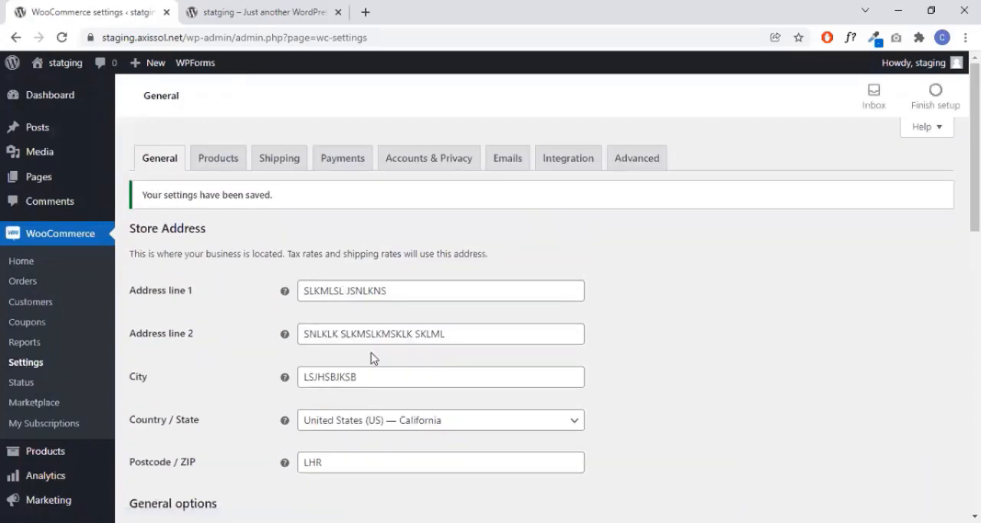
- Open the store's product settings
{"action": "scroll", "coordinate": [372, 354], "scroll_direction": "down", "scroll_amount": 15}
{"action": "scroll", "coordinate": [524, 325], "scroll_direction": "up", "scroll_amount": 15}
{"action": "left_click", "coordinate": [216, 158]}
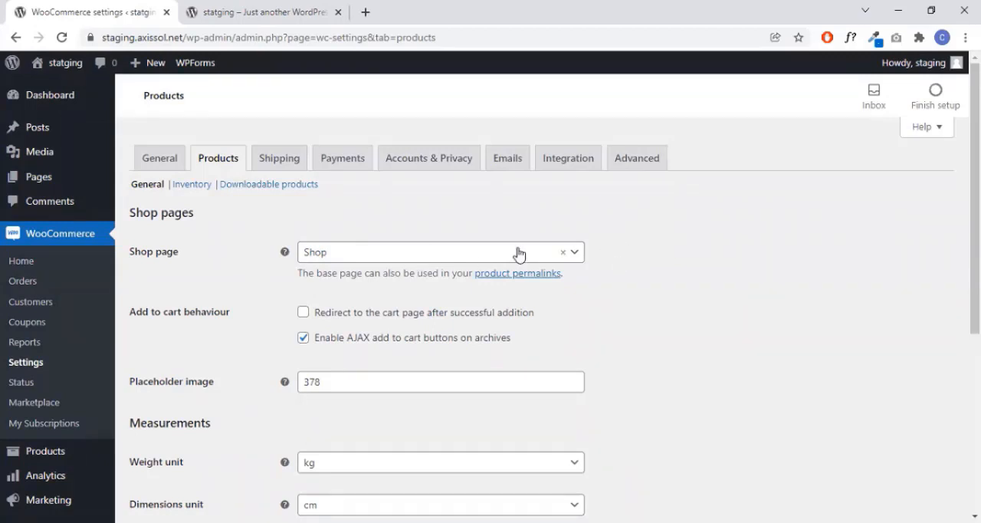
- Set the products' weight unit to g, keep cm as the dimensions unit, and save the product settings
{"action": "scroll", "coordinate": [595, 253], "scroll_direction": "down", "scroll_amount": 2}
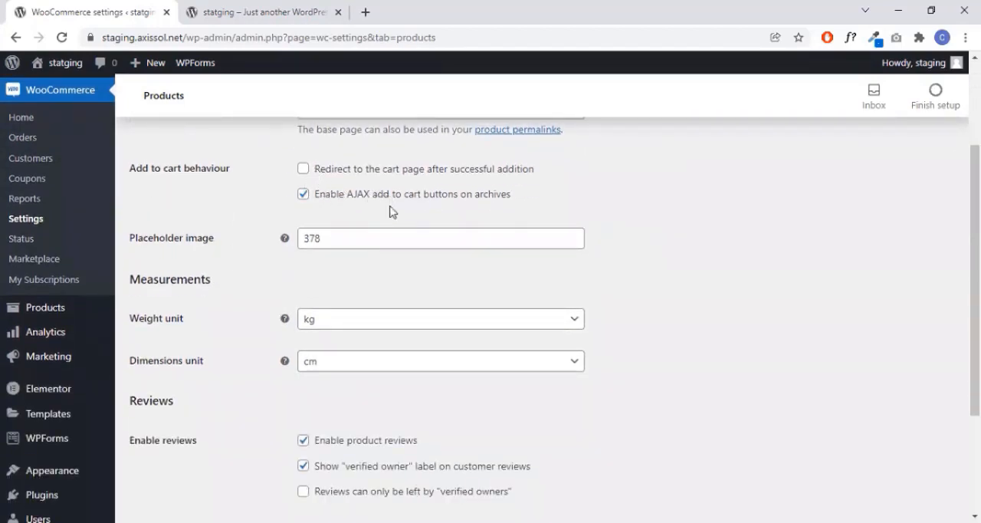
{"action": "scroll", "coordinate": [523, 228], "scroll_direction": "down", "scroll_amount": 1}
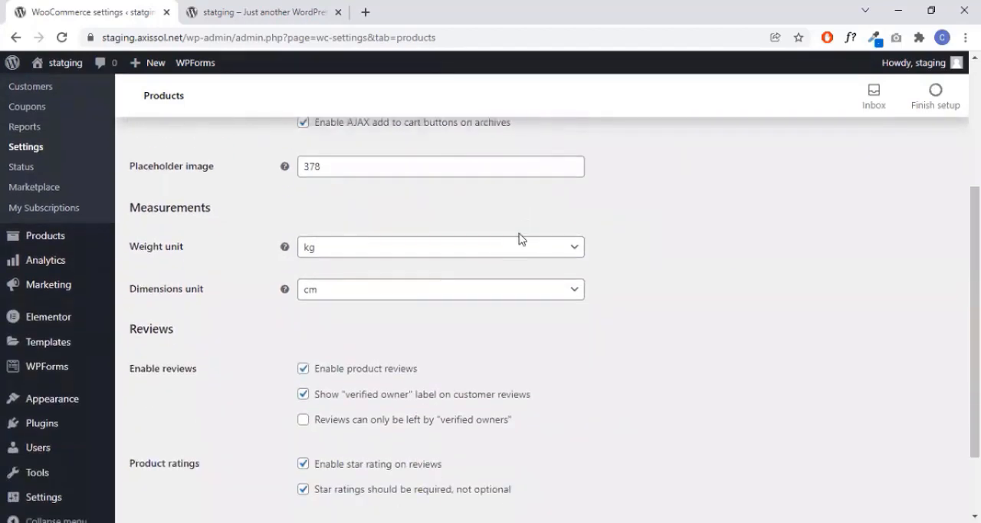
{"action": "left_click", "coordinate": [351, 253]}
{"action": "left_click", "coordinate": [345, 293]}
{"action": "left_click", "coordinate": [378, 297]}
{"action": "left_click", "coordinate": [404, 333]}
{"action": "left_click", "coordinate": [598, 294]}
{"action": "scroll", "coordinate": [751, 331], "scroll_direction": "down", "scroll_amount": 2}
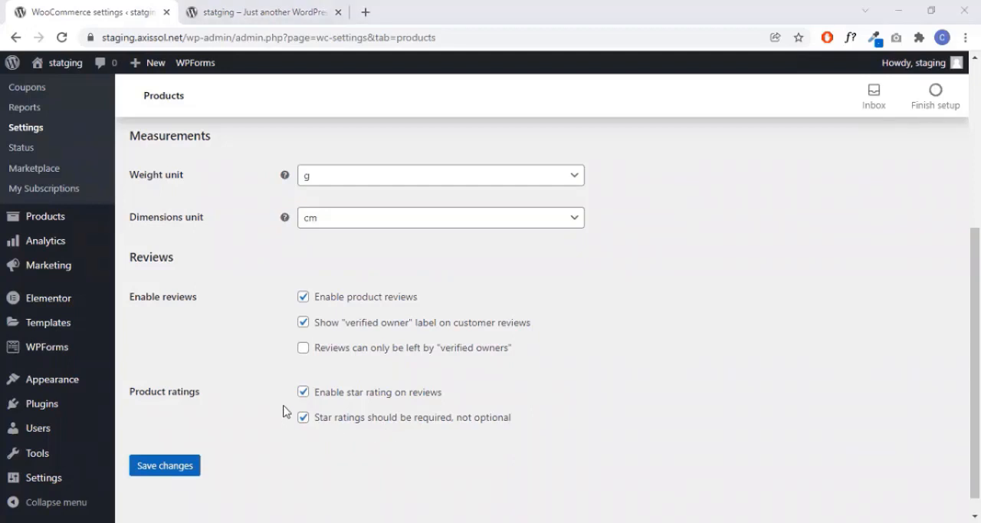
{"action": "scroll", "coordinate": [268, 414], "scroll_direction": "down", "scroll_amount": 1}
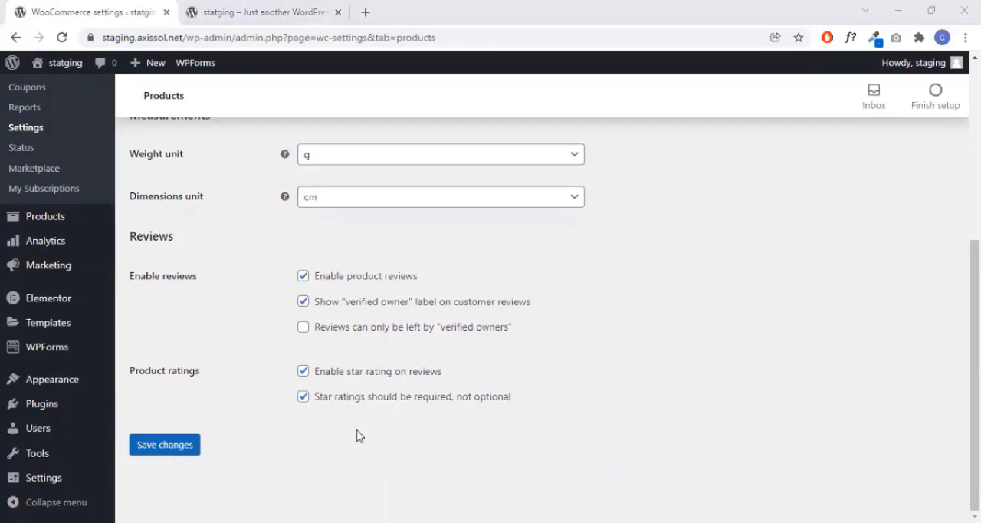
{"action": "left_click", "coordinate": [181, 447]}
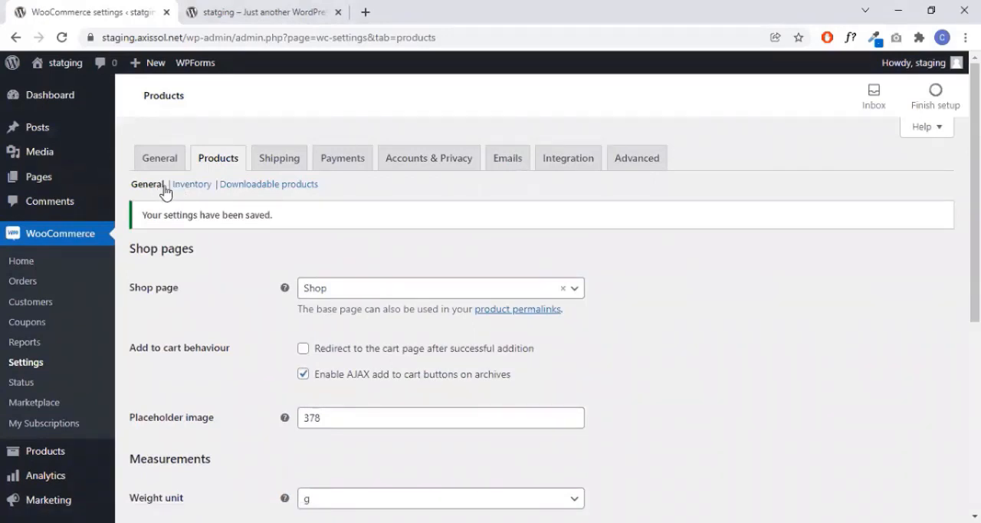
- Open the product inventory settings and examine the stock management, hold time, notification, threshold, visibility and stock display options
{"action": "left_click", "coordinate": [191, 185]}
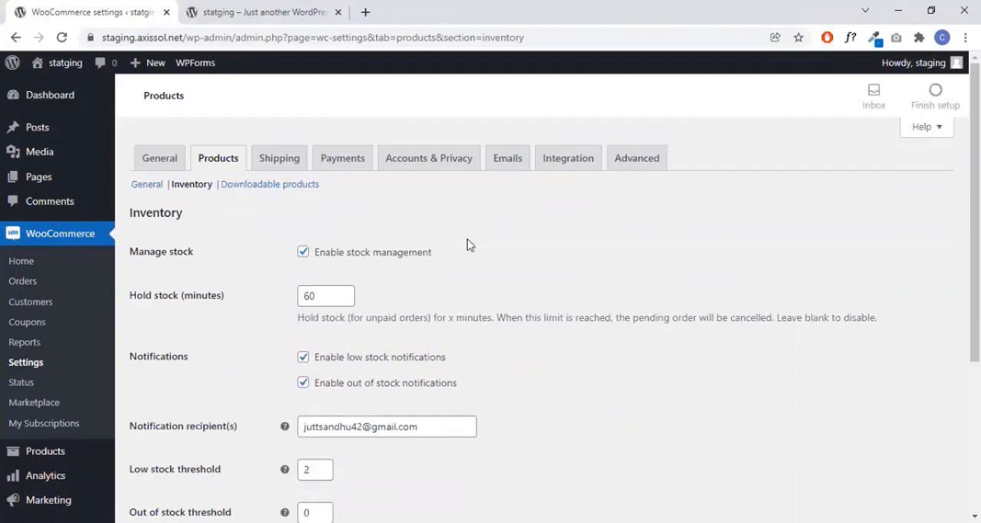
{"action": "scroll", "coordinate": [437, 234], "scroll_direction": "down", "scroll_amount": 2}
{"action": "scroll", "coordinate": [368, 210], "scroll_direction": "up", "scroll_amount": 1}
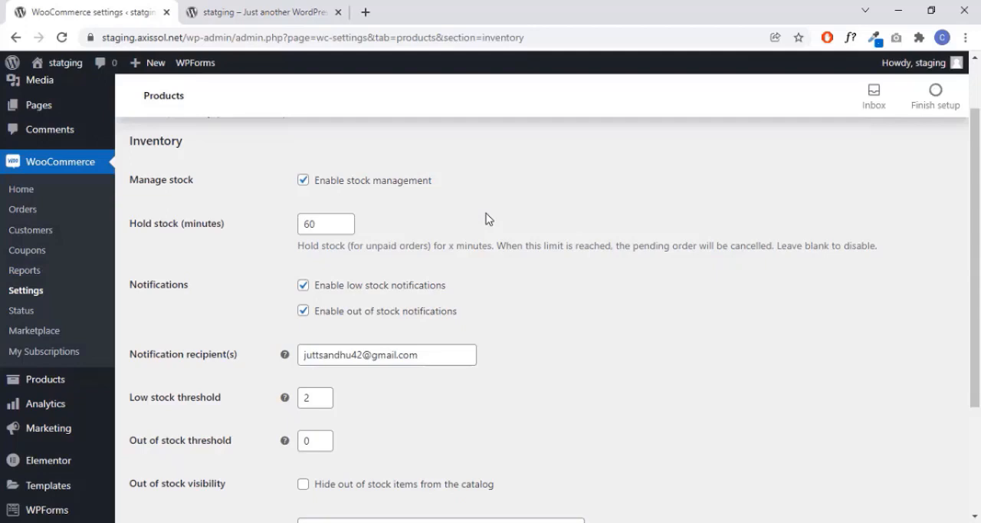
{"action": "scroll", "coordinate": [365, 310], "scroll_direction": "down", "scroll_amount": 2}
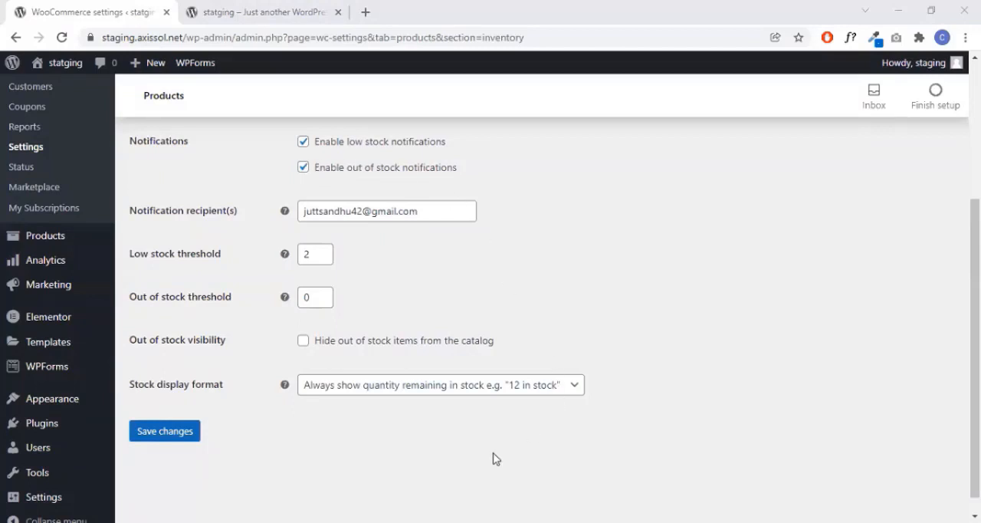
{"action": "scroll", "coordinate": [493, 459], "scroll_direction": "up", "scroll_amount": 1}
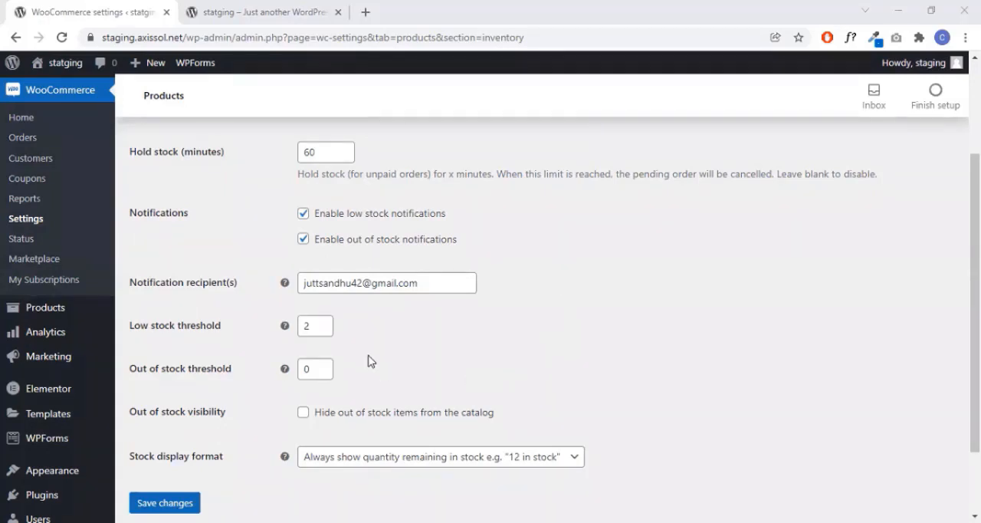
{"action": "scroll", "coordinate": [414, 353], "scroll_direction": "down", "scroll_amount": 2}
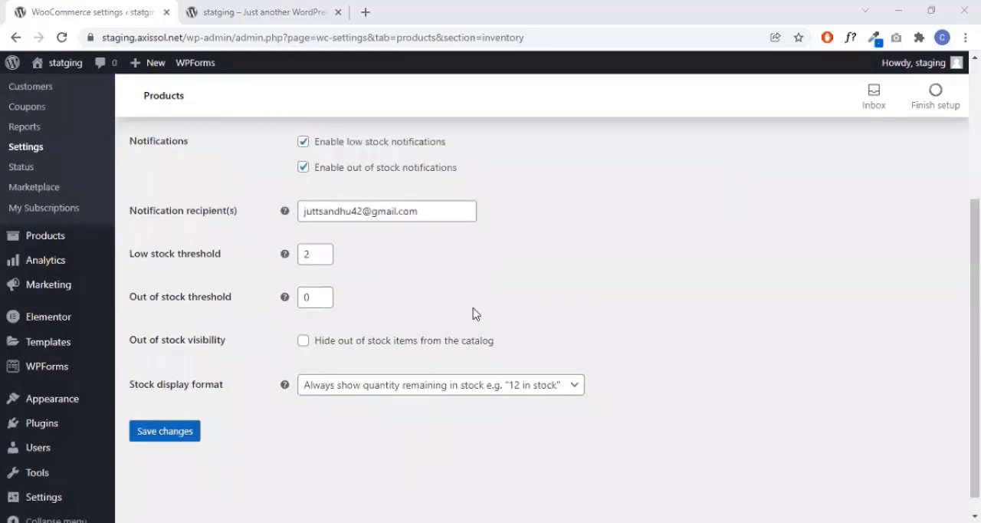
{"action": "scroll", "coordinate": [473, 310], "scroll_direction": "up", "scroll_amount": 3}
{"action": "scroll", "coordinate": [473, 311], "scroll_direction": "down", "scroll_amount": 3}
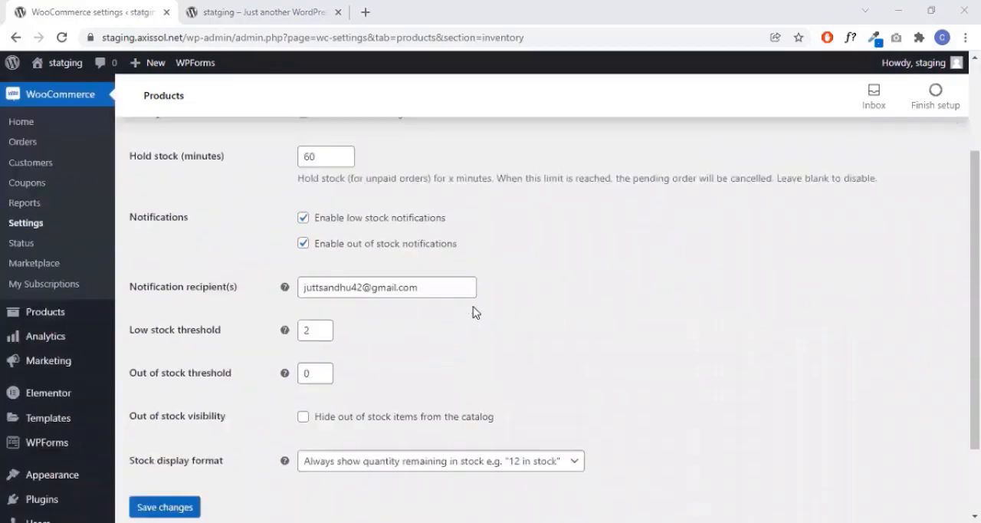
- Save the product inventory settings and look over the saved stock options
{"action": "left_click", "coordinate": [168, 413]}
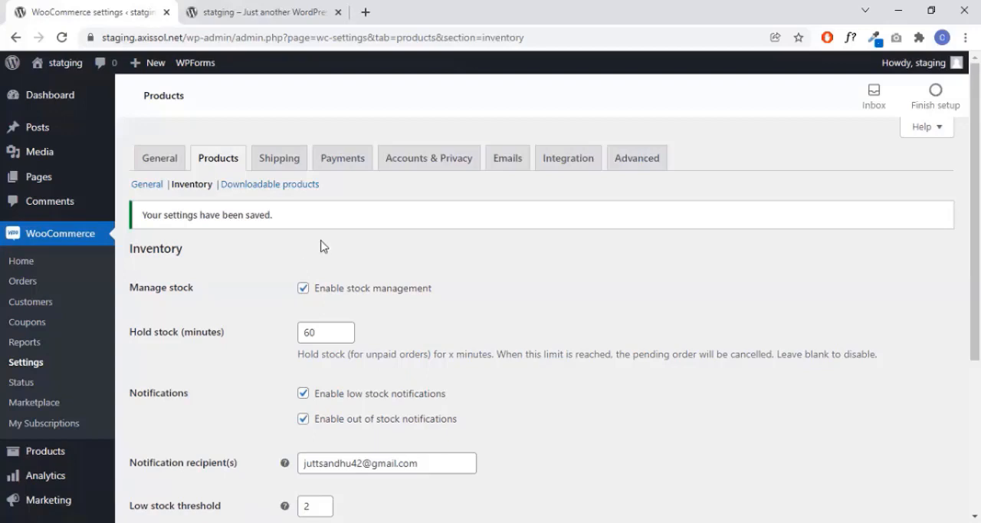
{"action": "scroll", "coordinate": [361, 256], "scroll_direction": "down", "scroll_amount": 2}
{"action": "scroll", "coordinate": [378, 272], "scroll_direction": "up", "scroll_amount": 2}
{"action": "scroll", "coordinate": [306, 388], "scroll_direction": "down", "scroll_amount": 3}
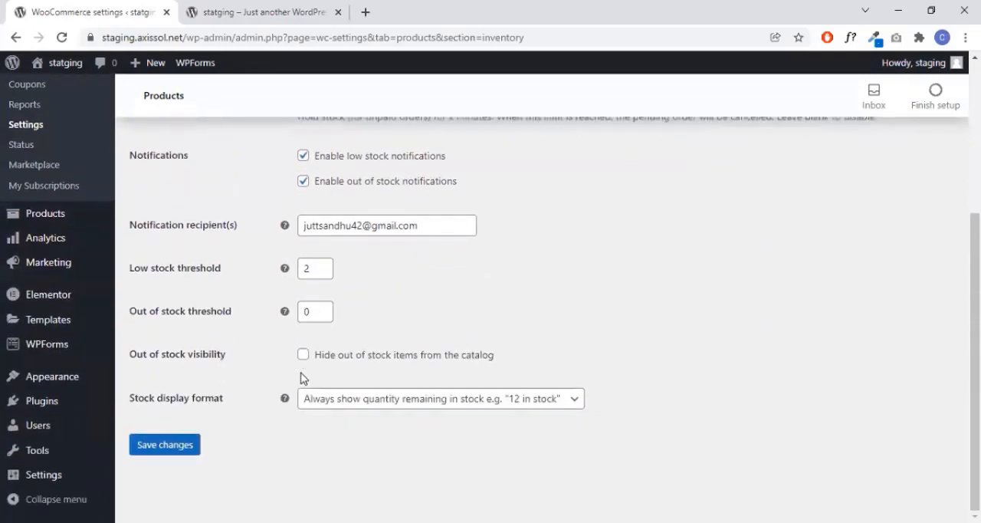
{"action": "scroll", "coordinate": [304, 376], "scroll_direction": "up", "scroll_amount": 3}
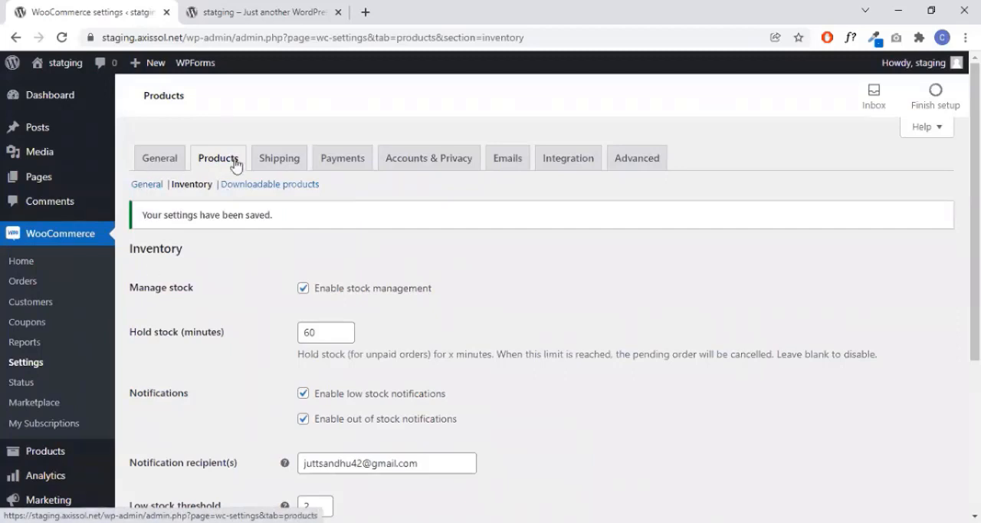
- Open the store's shipping settings and examine the shipping zones explanation, the example zones and the zone for locations not covered
{"action": "left_click", "coordinate": [281, 161]}
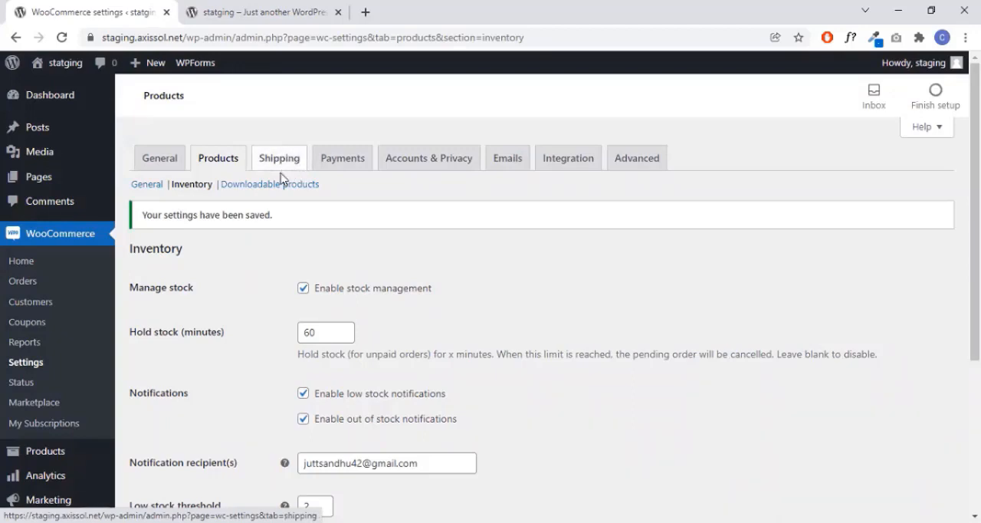
{"action": "left_click", "coordinate": [286, 165]}
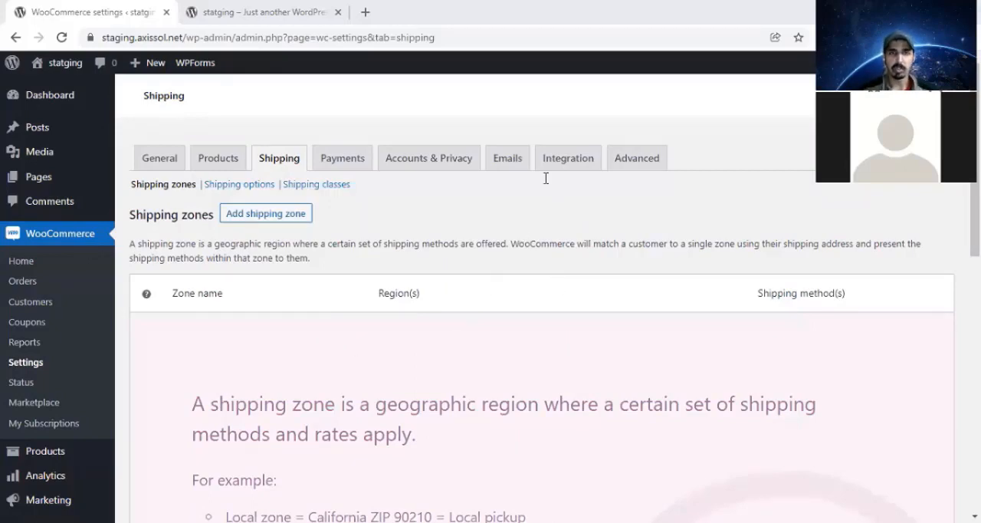
{"action": "scroll", "coordinate": [622, 335], "scroll_direction": "down", "scroll_amount": 3}
{"action": "scroll", "coordinate": [589, 319], "scroll_direction": "down", "scroll_amount": 2}
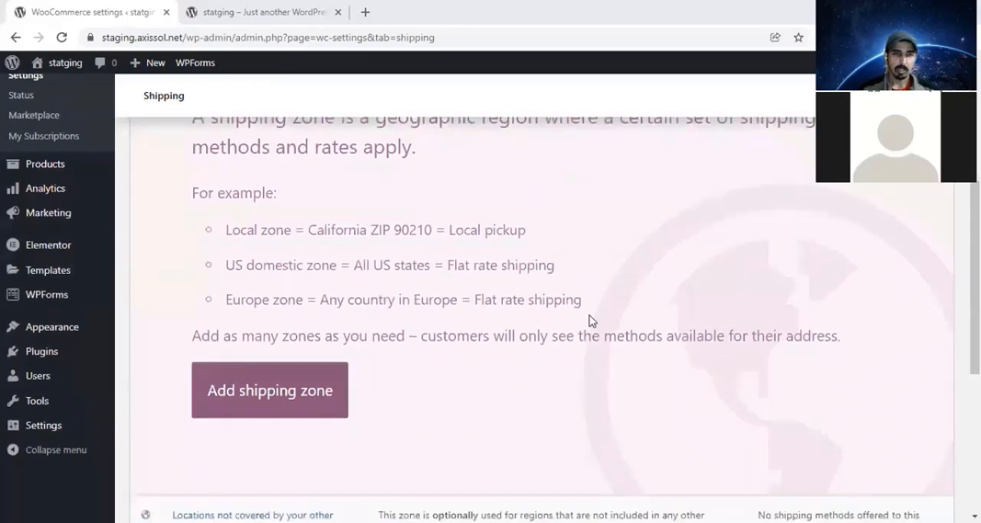
{"action": "scroll", "coordinate": [591, 318], "scroll_direction": "up", "scroll_amount": 5}
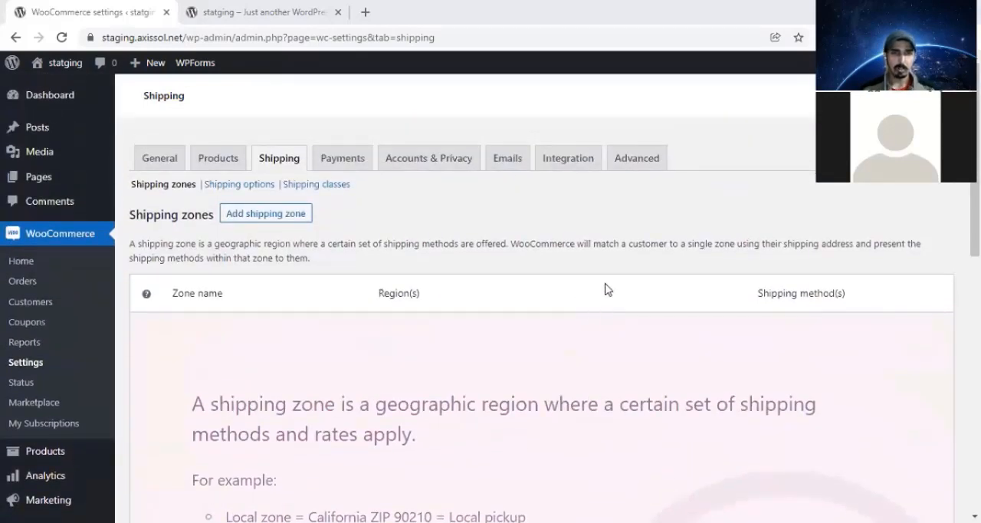
{"action": "scroll", "coordinate": [605, 299], "scroll_direction": "down", "scroll_amount": 2}
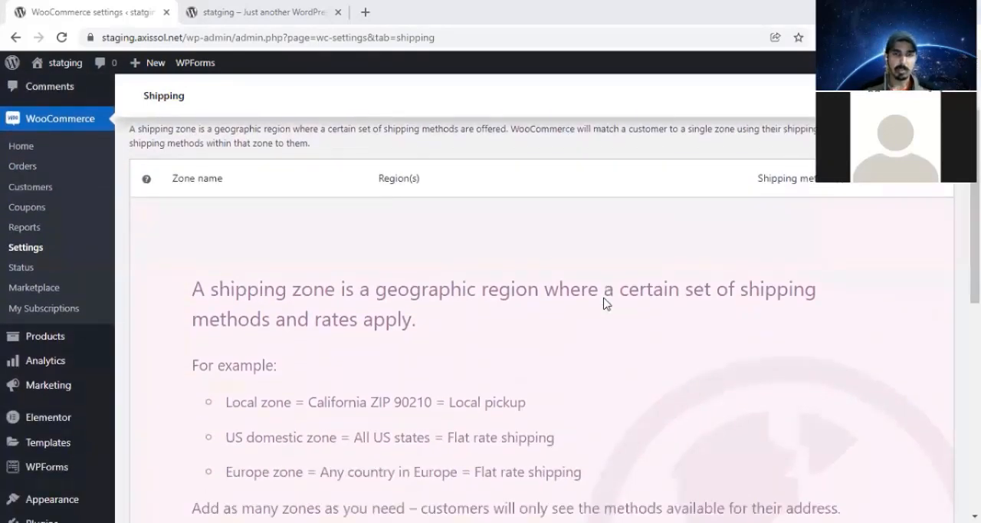
{"action": "scroll", "coordinate": [603, 302], "scroll_direction": "up", "scroll_amount": 2}
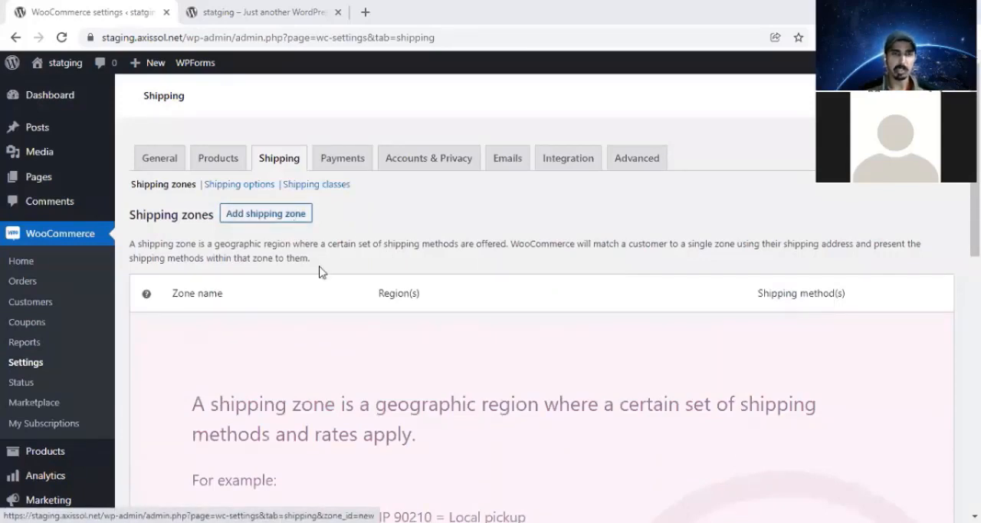
{"action": "scroll", "coordinate": [321, 271], "scroll_direction": "down", "scroll_amount": 5}
{"action": "scroll", "coordinate": [418, 283], "scroll_direction": "up", "scroll_amount": 5}
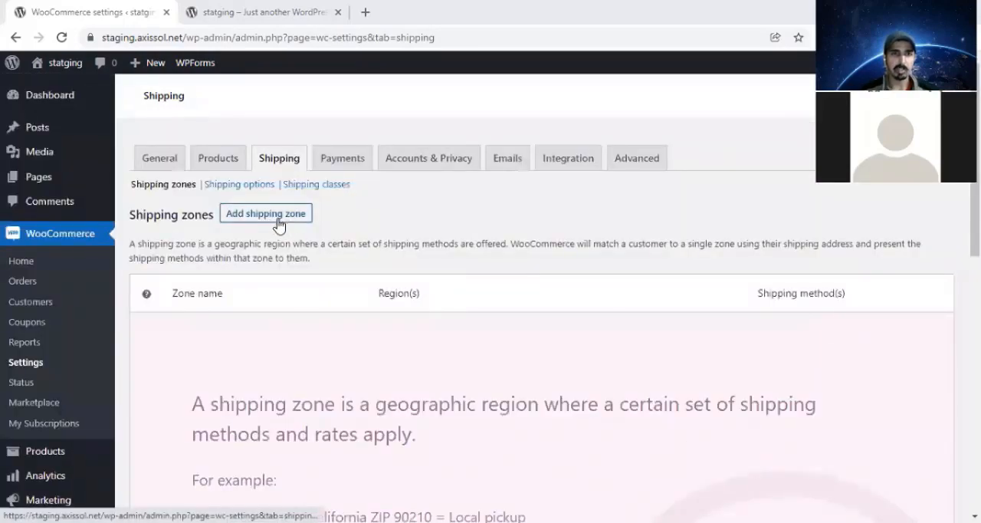
{"action": "scroll", "coordinate": [383, 322], "scroll_direction": "down", "scroll_amount": 5}
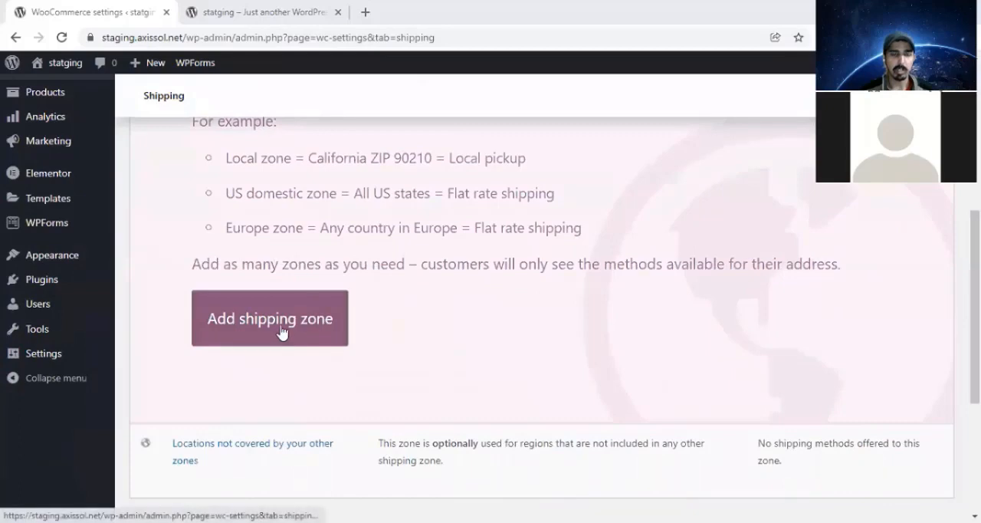
{"action": "scroll", "coordinate": [268, 276], "scroll_direction": "up", "scroll_amount": 5}
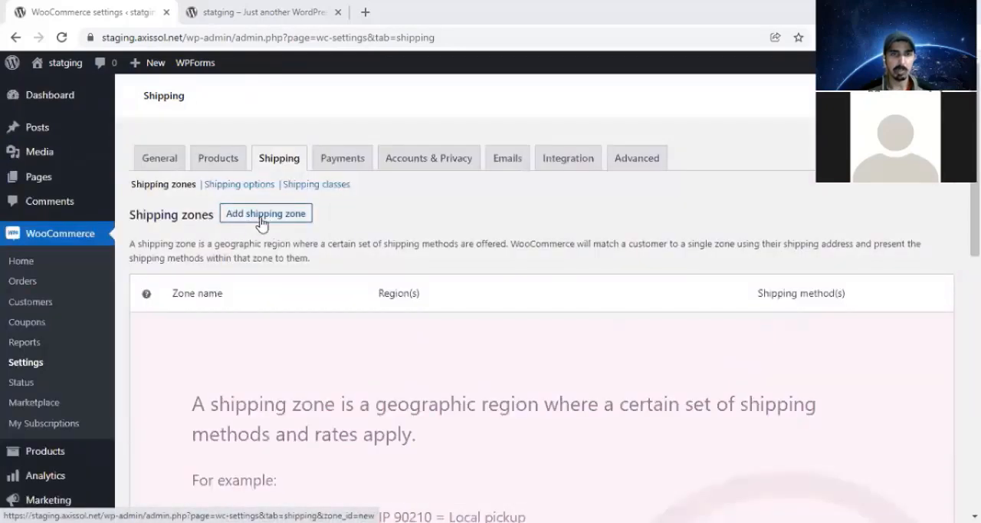
- Add a new shipping zone named Pakistan and choose Pakistan as its zone region
{"action": "left_click", "coordinate": [262, 220]}
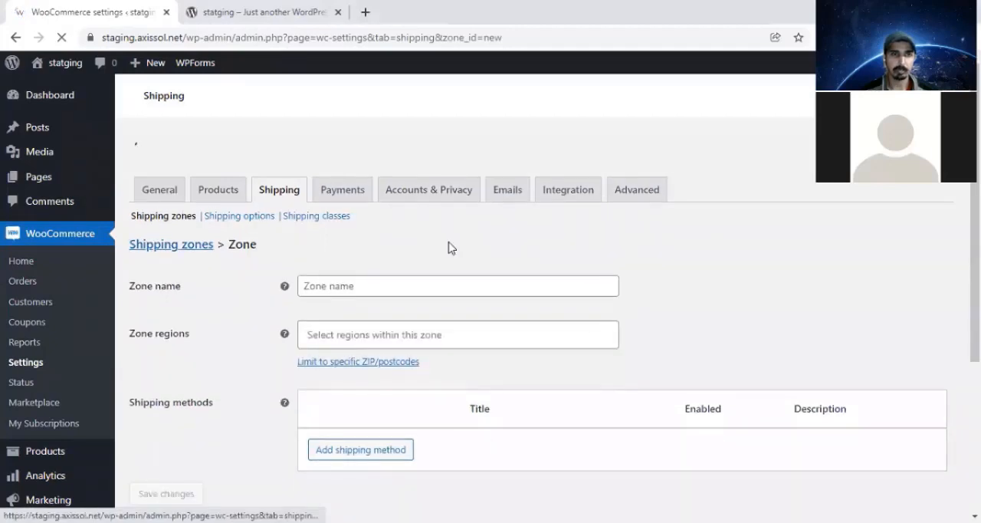
{"action": "left_click", "coordinate": [495, 257]}
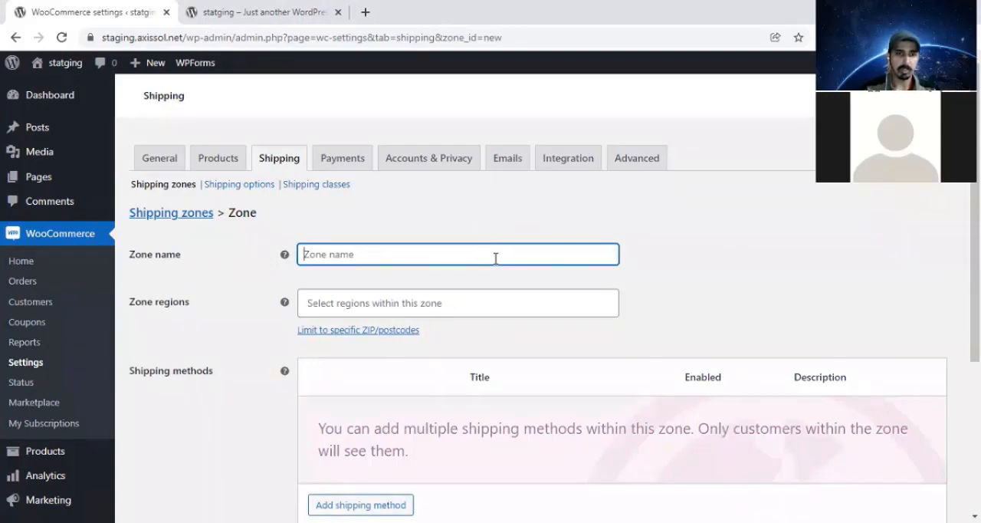
{"action": "type", "text": "Pakistan"}
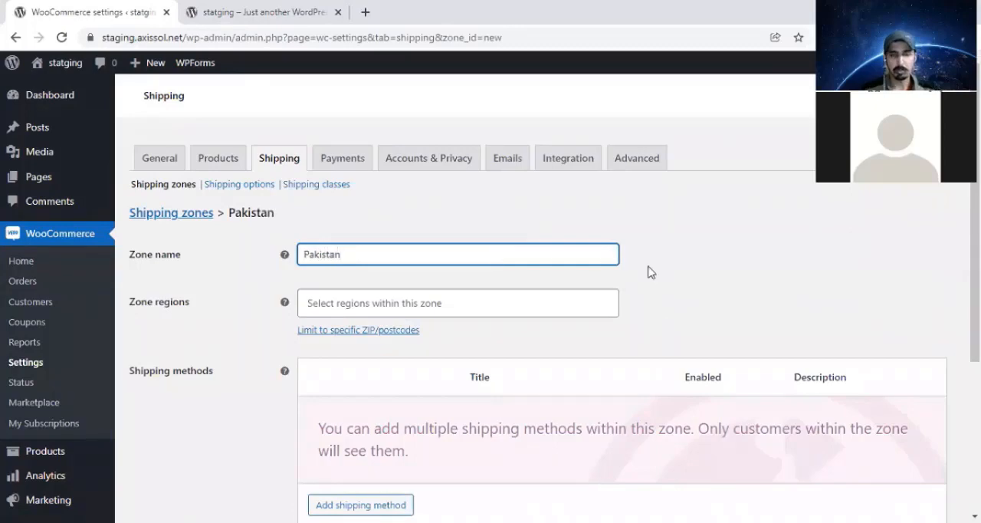
{"action": "left_click", "coordinate": [699, 279]}
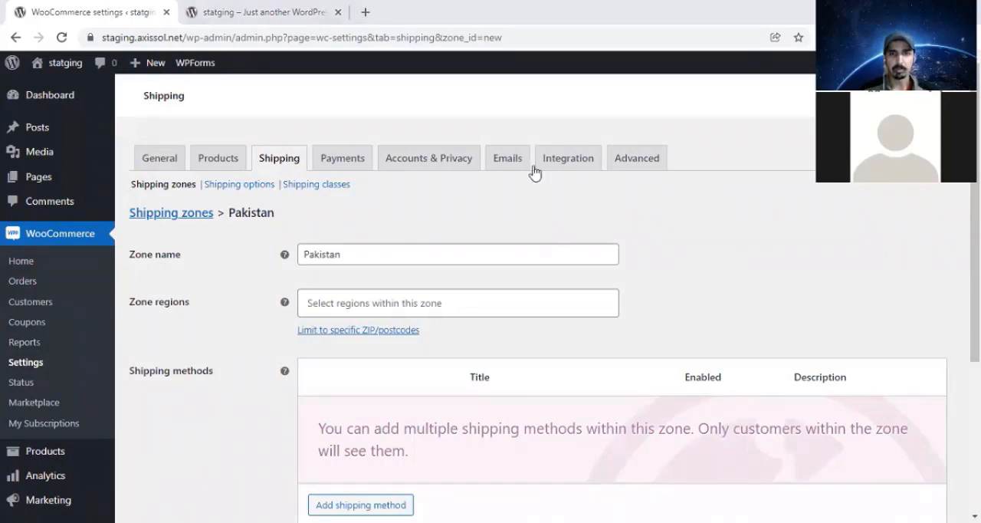
{"action": "scroll", "coordinate": [600, 222], "scroll_direction": "down", "scroll_amount": 1}
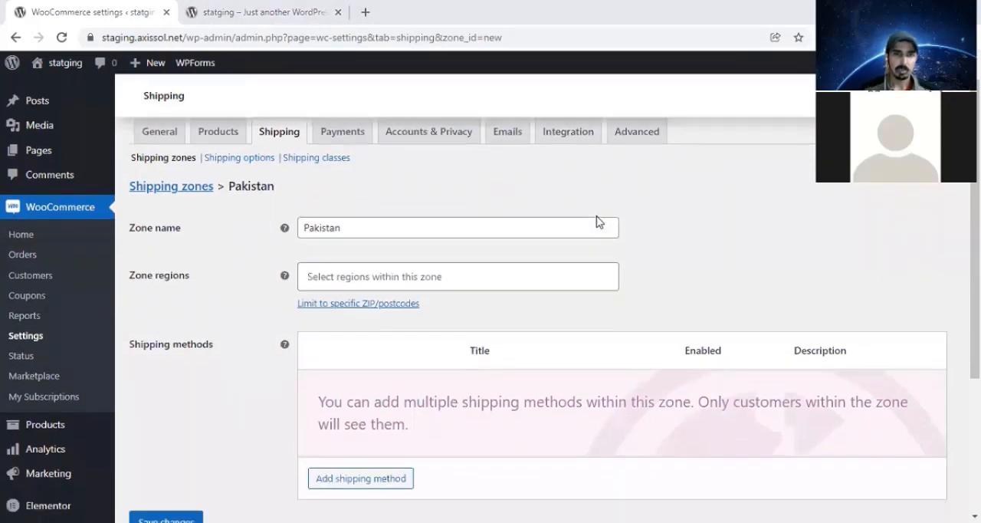
{"action": "left_click", "coordinate": [359, 189]}
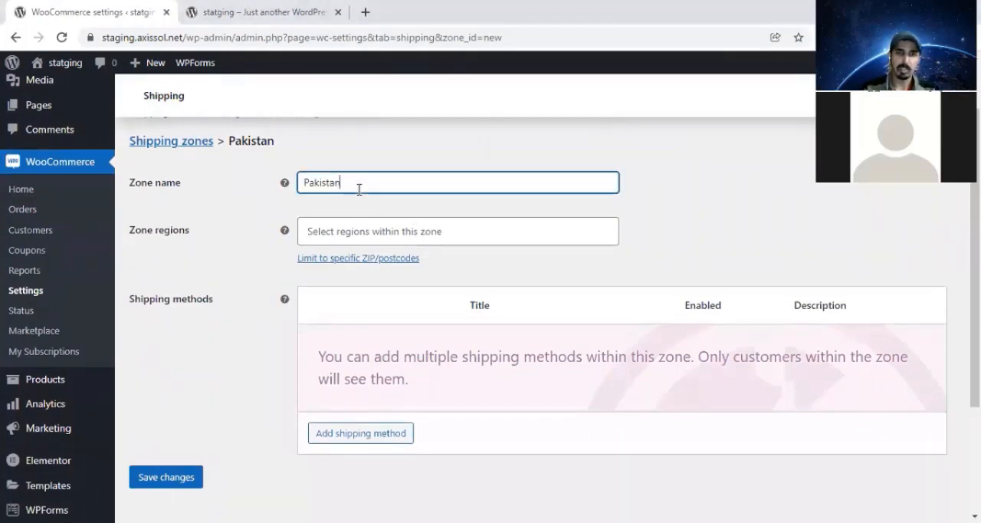
{"action": "left_click", "coordinate": [511, 235]}
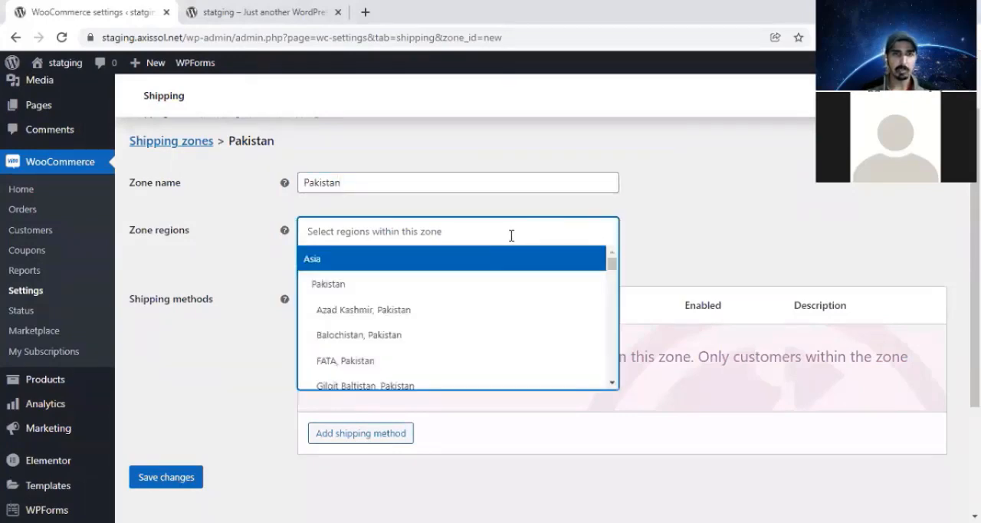
{"action": "left_click", "coordinate": [416, 285]}
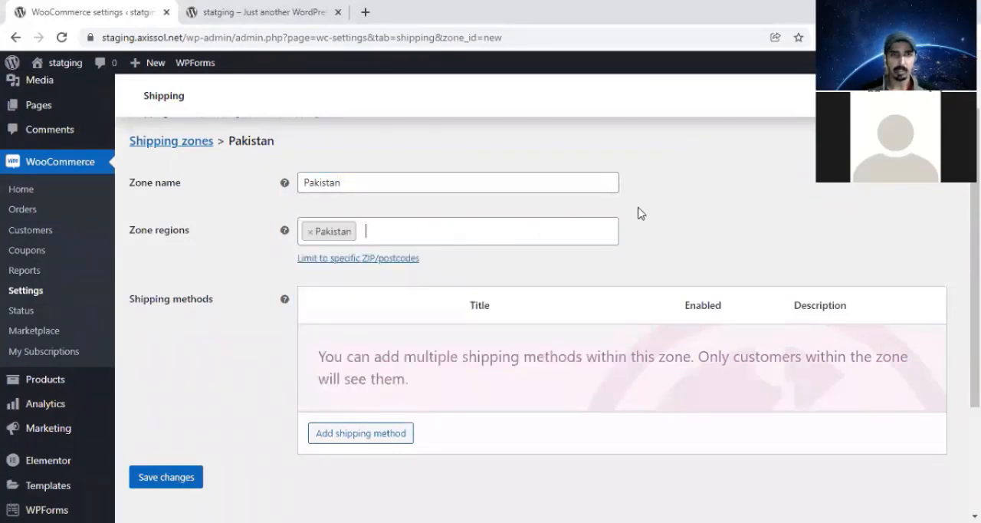
- Review the Pakistan zone's name, region and shipping methods sections
{"action": "scroll", "coordinate": [507, 237], "scroll_direction": "down", "scroll_amount": 1}
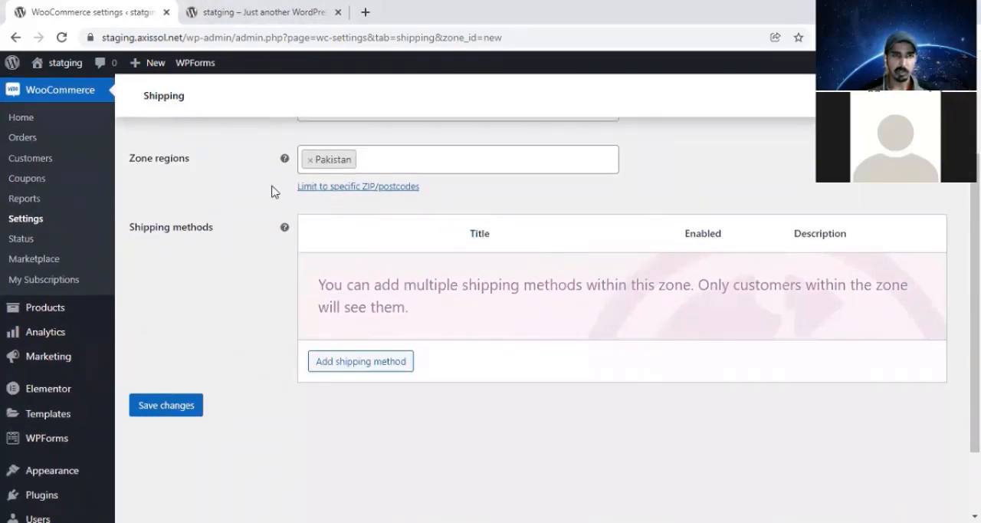
{"action": "scroll", "coordinate": [427, 346], "scroll_direction": "up", "scroll_amount": 2}
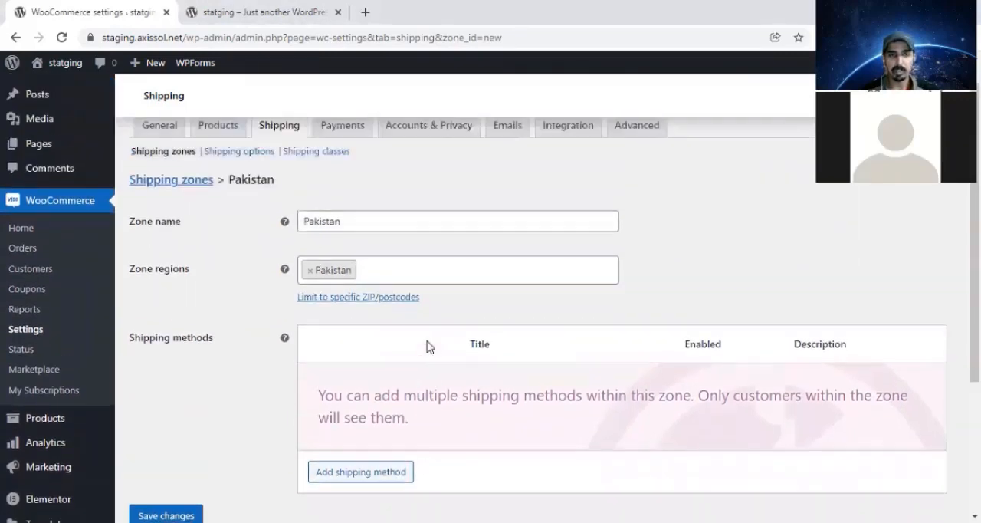
{"action": "scroll", "coordinate": [428, 346], "scroll_direction": "up", "scroll_amount": 1}
{"action": "scroll", "coordinate": [680, 288], "scroll_direction": "down", "scroll_amount": 1}
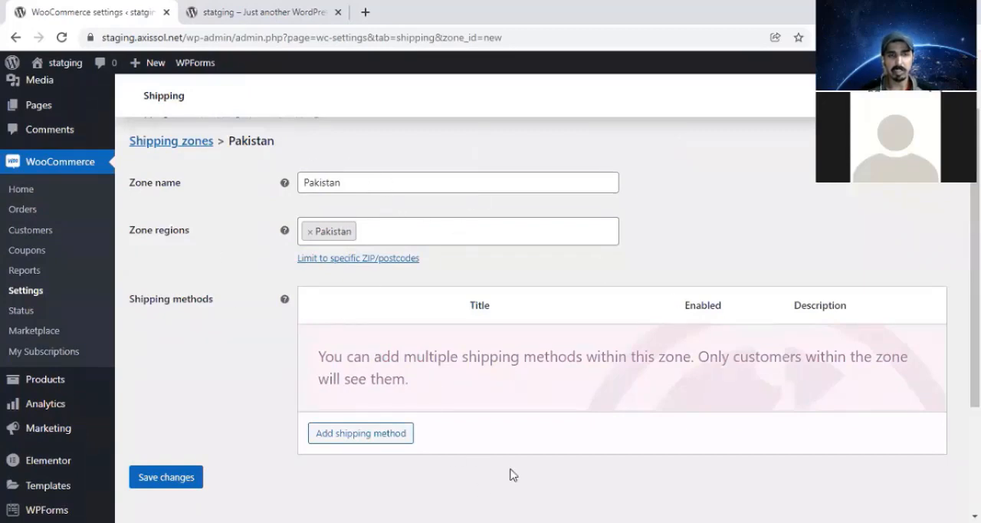
{"action": "scroll", "coordinate": [585, 338], "scroll_direction": "down", "scroll_amount": 2}
{"action": "scroll", "coordinate": [585, 329], "scroll_direction": "up", "scroll_amount": 2}
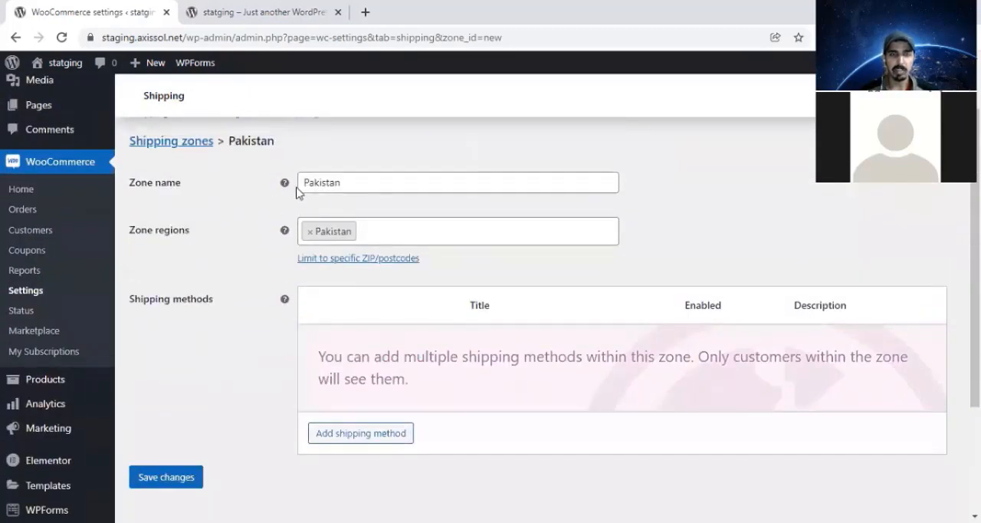
{"action": "scroll", "coordinate": [444, 289], "scroll_direction": "down", "scroll_amount": 2}
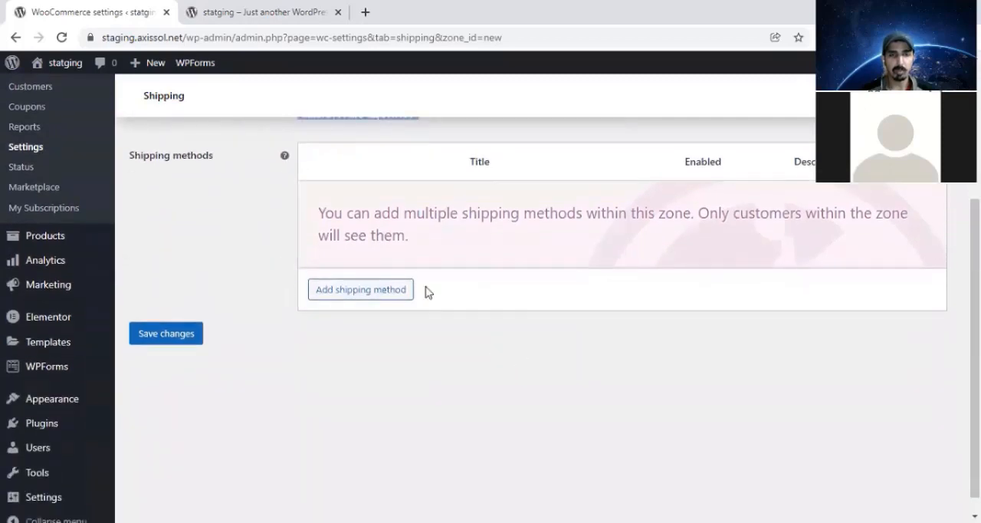
{"action": "scroll", "coordinate": [368, 290], "scroll_direction": "up", "scroll_amount": 1}
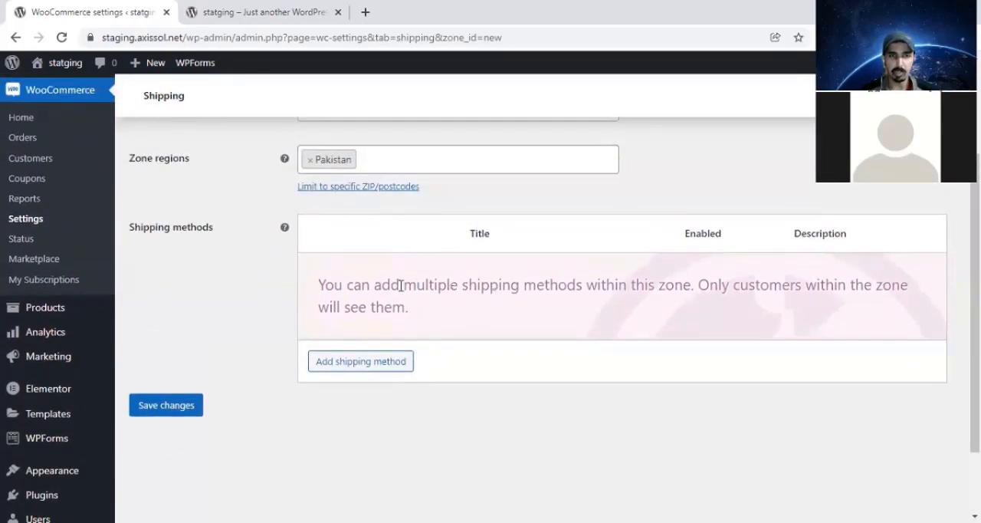
{"action": "scroll", "coordinate": [402, 286], "scroll_direction": "up", "scroll_amount": 2}
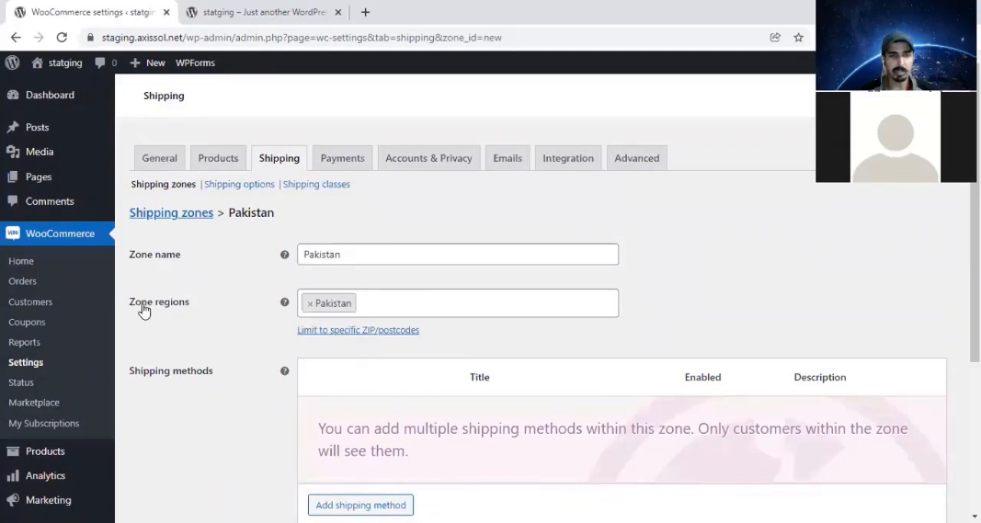
- Add the Flat rate shipping method to the Pakistan zone
{"action": "scroll", "coordinate": [488, 365], "scroll_direction": "down", "scroll_amount": 1}
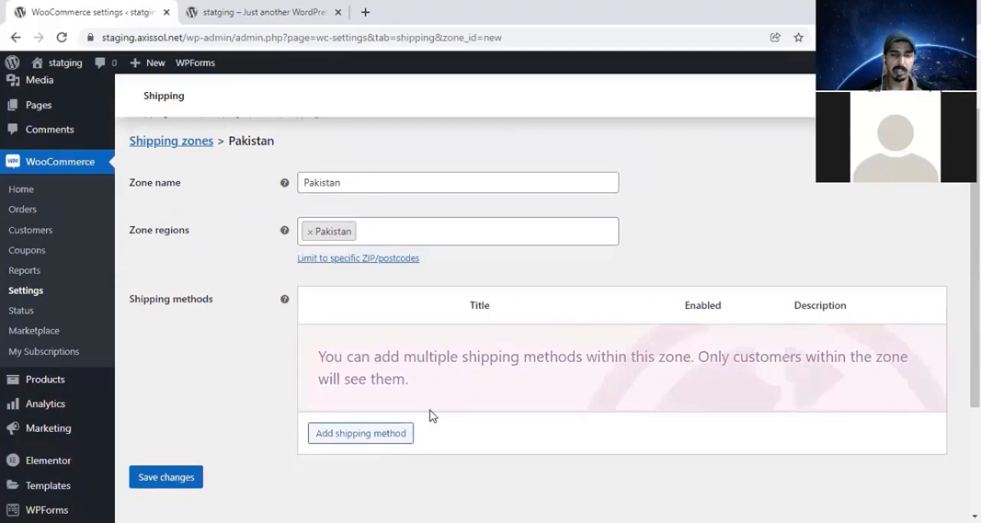
{"action": "left_click", "coordinate": [367, 434]}
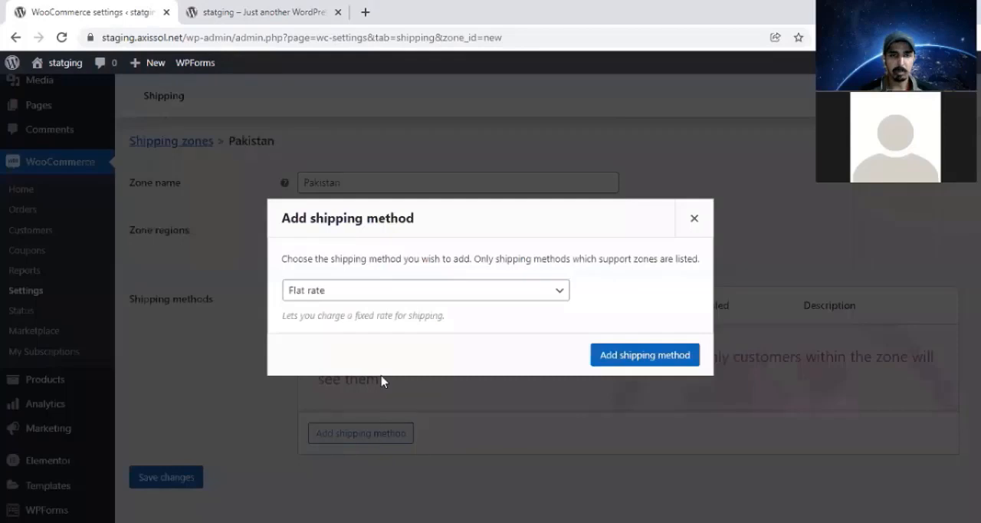
{"action": "left_click", "coordinate": [390, 291]}
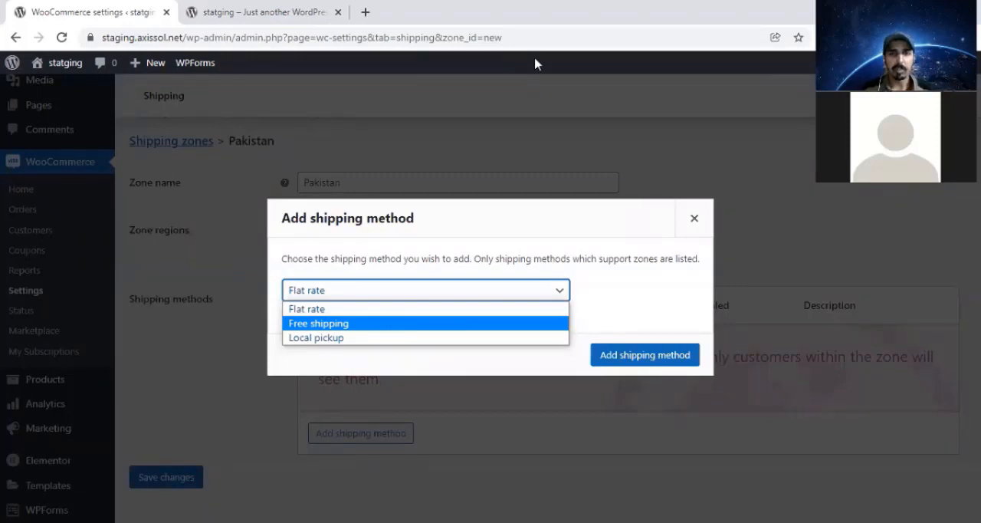
{"action": "left_click", "coordinate": [377, 311]}
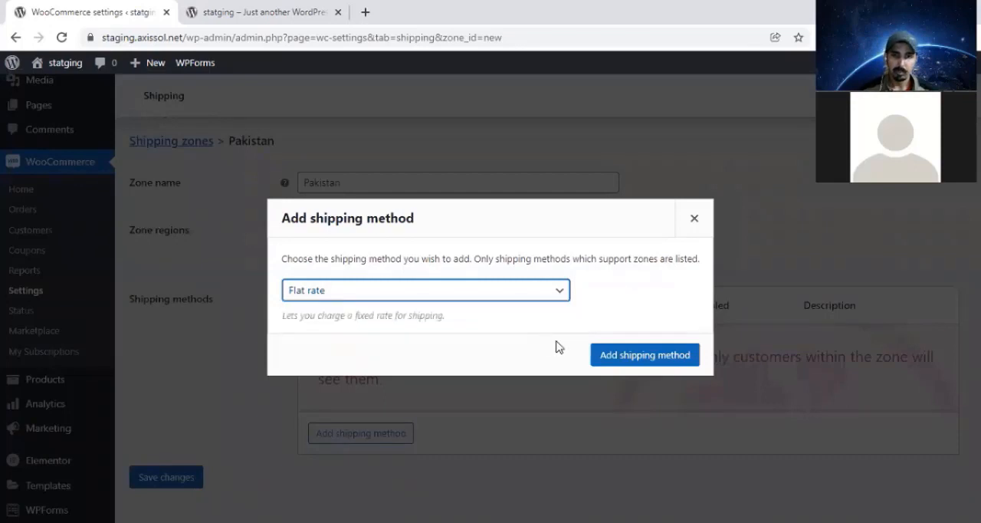
{"action": "left_click", "coordinate": [636, 360]}
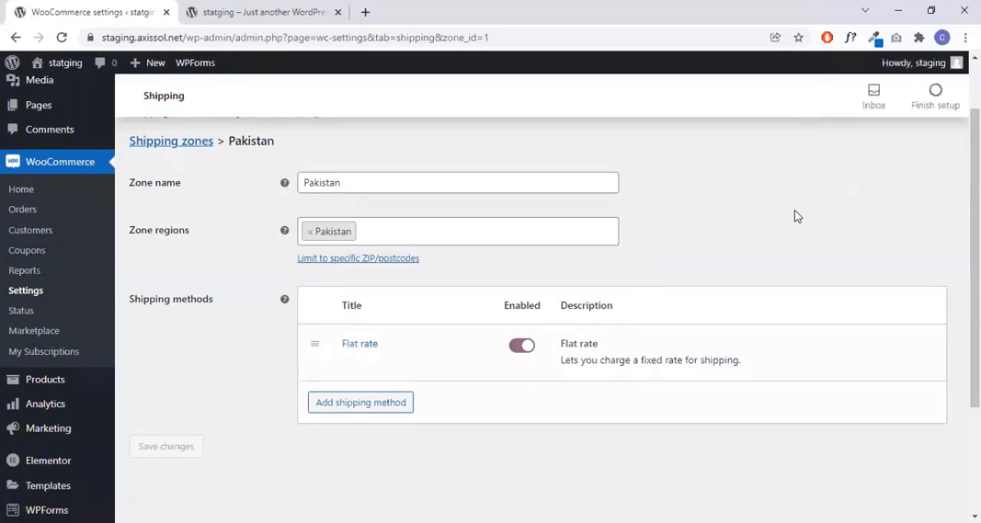
- Open the Pakistan zone's Flat rate method for editing and set its tax status to None
{"action": "mouse_move", "coordinate": [426, 347]}
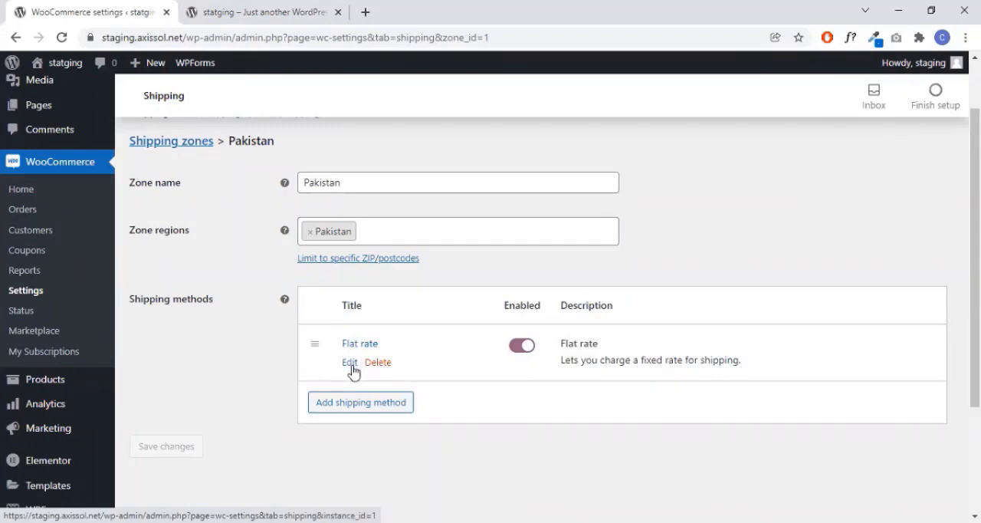
{"action": "left_click", "coordinate": [351, 366]}
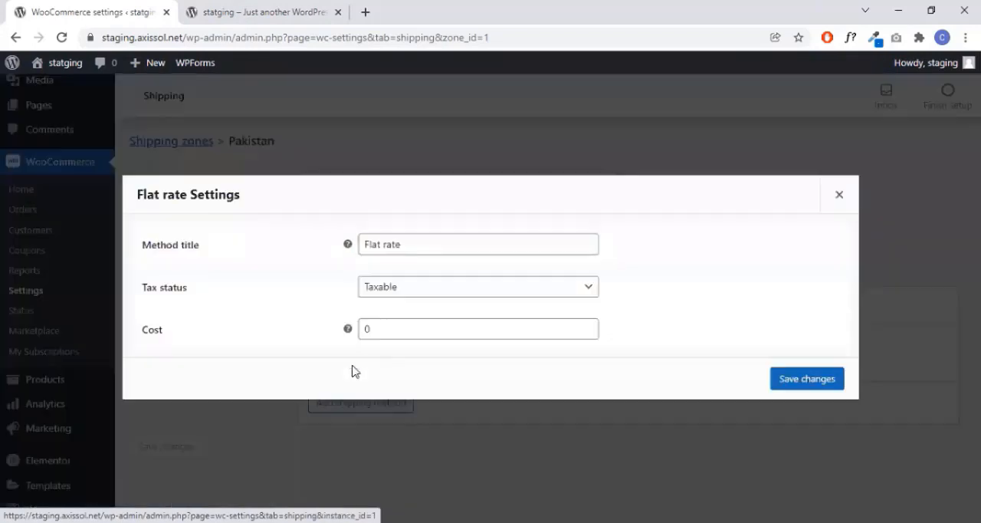
{"action": "left_click", "coordinate": [420, 243]}
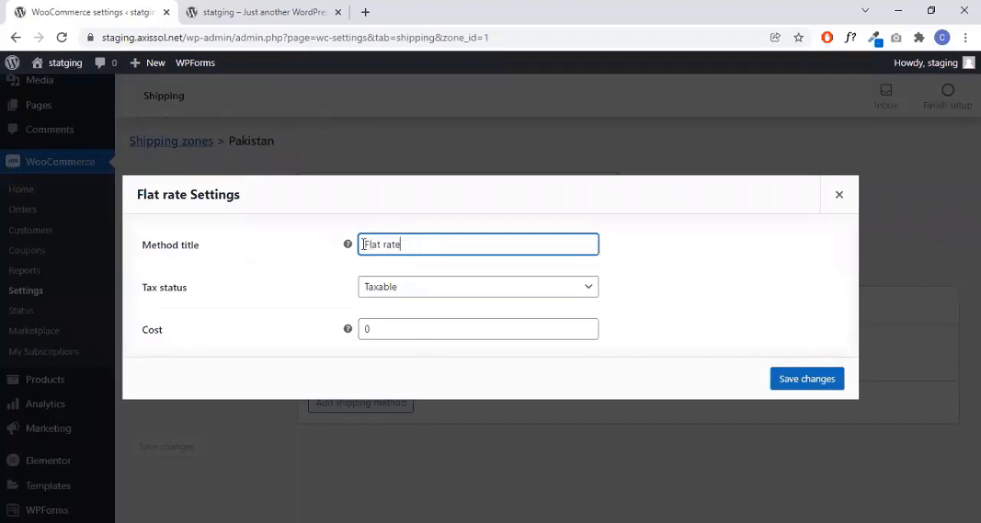
{"action": "left_click", "coordinate": [471, 297]}
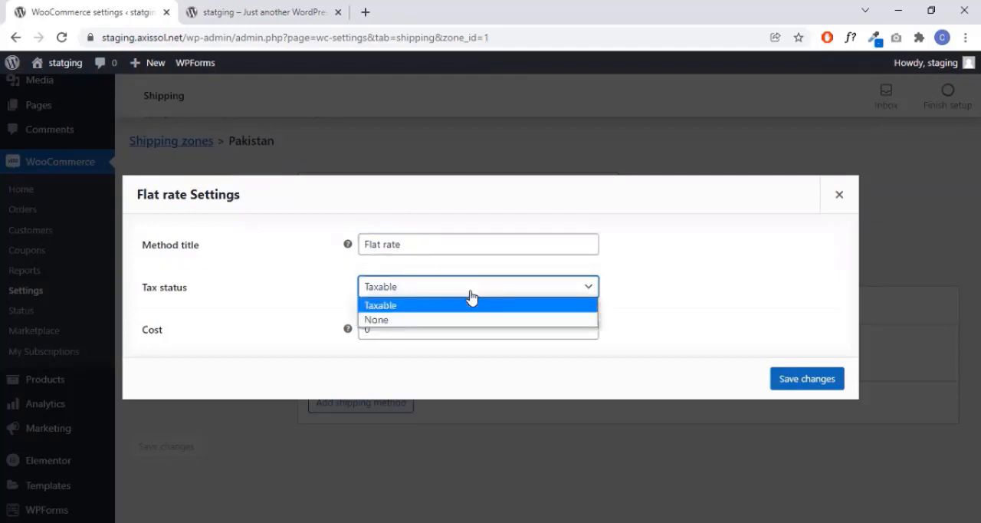
{"action": "left_click", "coordinate": [668, 289]}
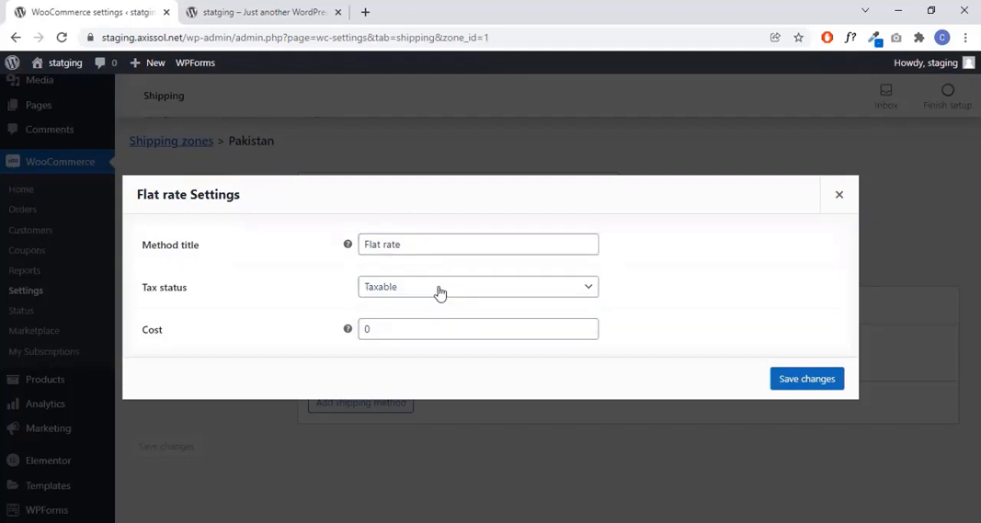
{"action": "left_click", "coordinate": [439, 293]}
{"action": "left_click", "coordinate": [444, 319]}
- Set the cost of the Pakistan zone's Flat rate method to 100
{"action": "mouse_move", "coordinate": [349, 330]}
{"action": "left_click", "coordinate": [364, 328]}
{"action": "type", "text": "100"}
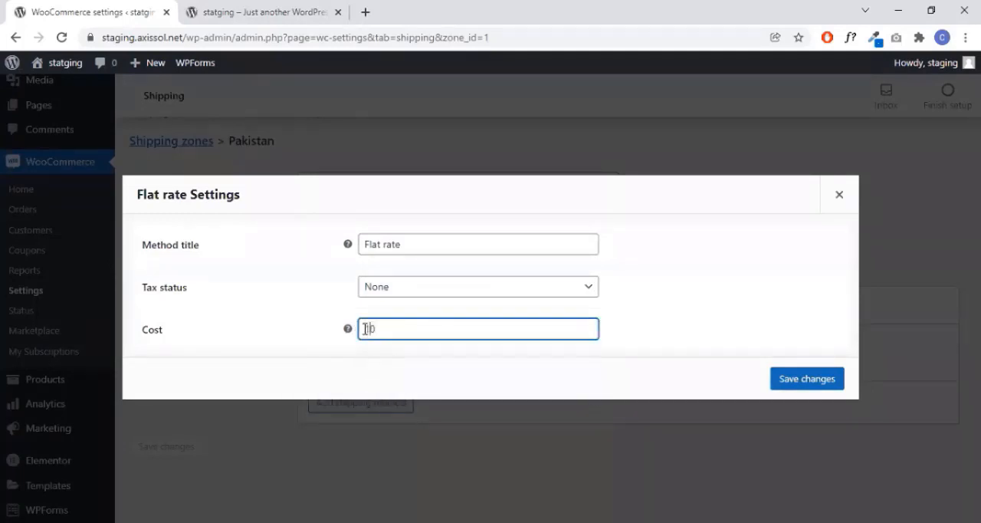
{"action": "left_click", "coordinate": [613, 335]}
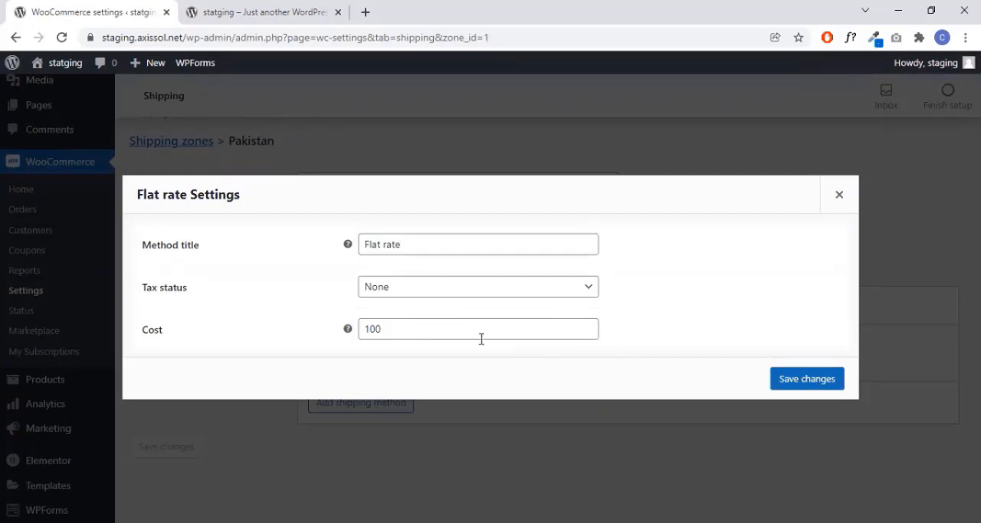
- Consult the cost help text and extend the Flat rate cost into the per-item formula 100 * [qty]
{"action": "mouse_move", "coordinate": [349, 330]}
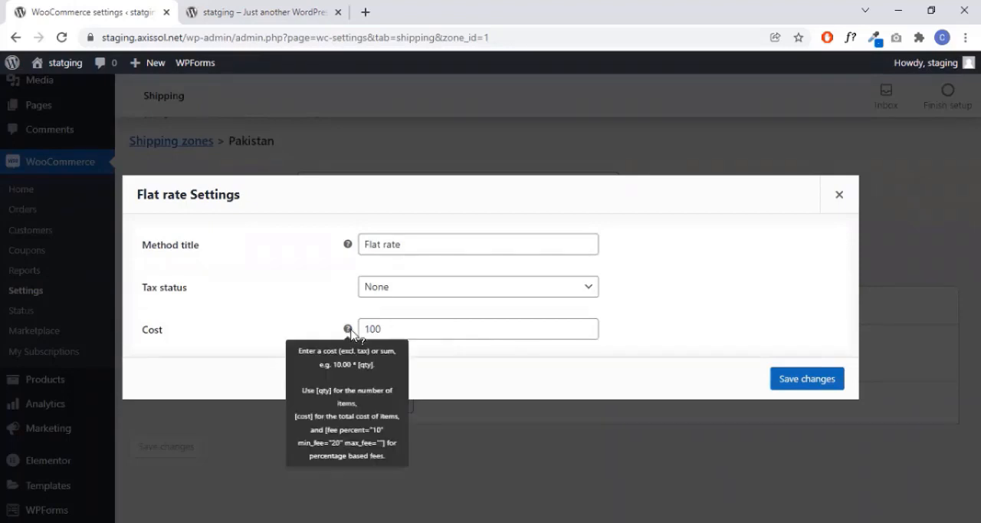
{"action": "left_click", "coordinate": [390, 327]}
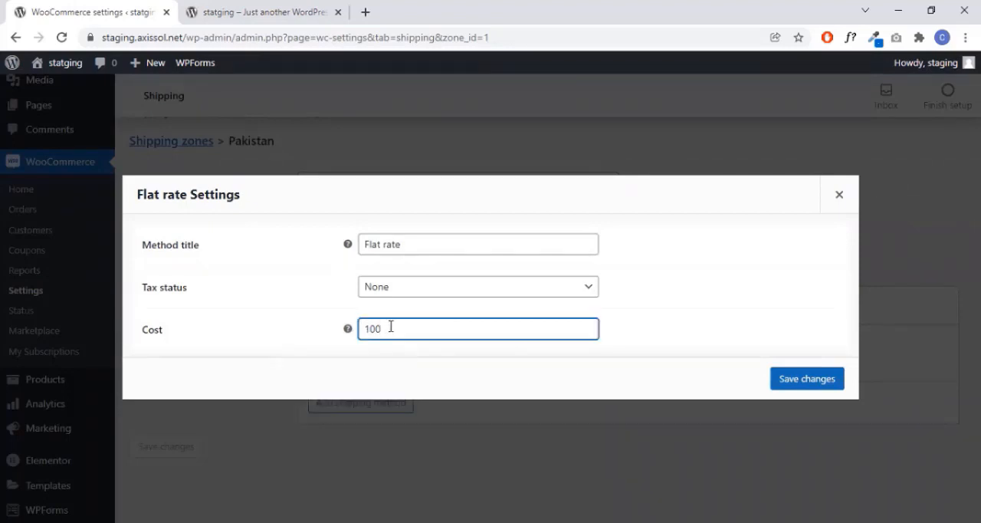
{"action": "type", "text": "*"}
{"action": "type", "text": "[qty]"}
{"action": "left_click", "coordinate": [386, 328]}
{"action": "key", "text": "Delete"}
{"action": "type", "text": "*"}
{"action": "left_click", "coordinate": [405, 329]}
{"action": "left_click", "coordinate": [419, 332]}
- Change the Pakistan Flat rate cost formula to 50 * [qty] and save the method's settings
{"action": "left_click_drag", "start_coordinate": [381, 329], "coordinate": [376, 328]}
{"action": "key", "text": "BackSpace"}
{"action": "key", "text": "BackSpace"}
{"action": "key", "text": "BackSpace"}
{"action": "type", "text": "50"}
{"action": "left_click", "coordinate": [619, 344]}
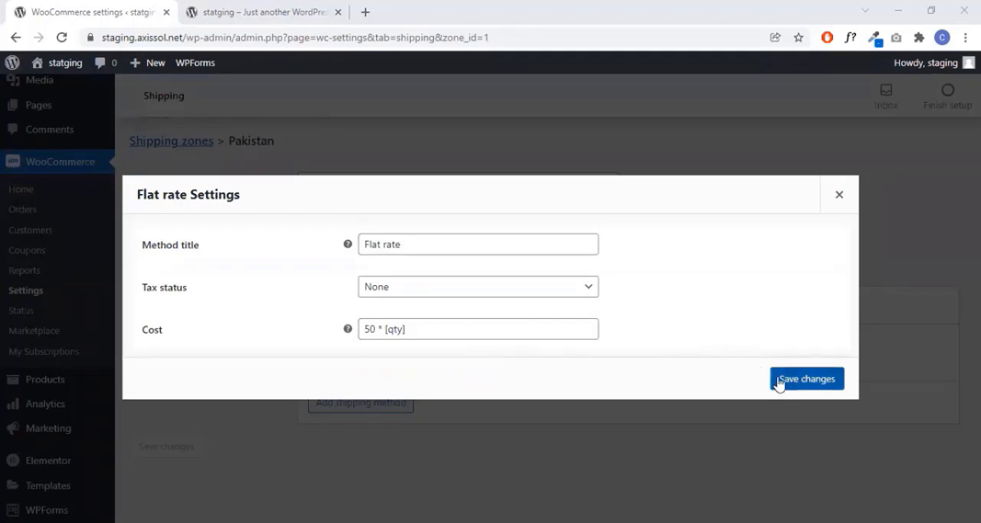
{"action": "left_click", "coordinate": [820, 388]}
- Return to the shipping zones list and create a new zone named USA with United States (US) as its region
{"action": "scroll", "coordinate": [190, 220], "scroll_direction": "up", "scroll_amount": 1}
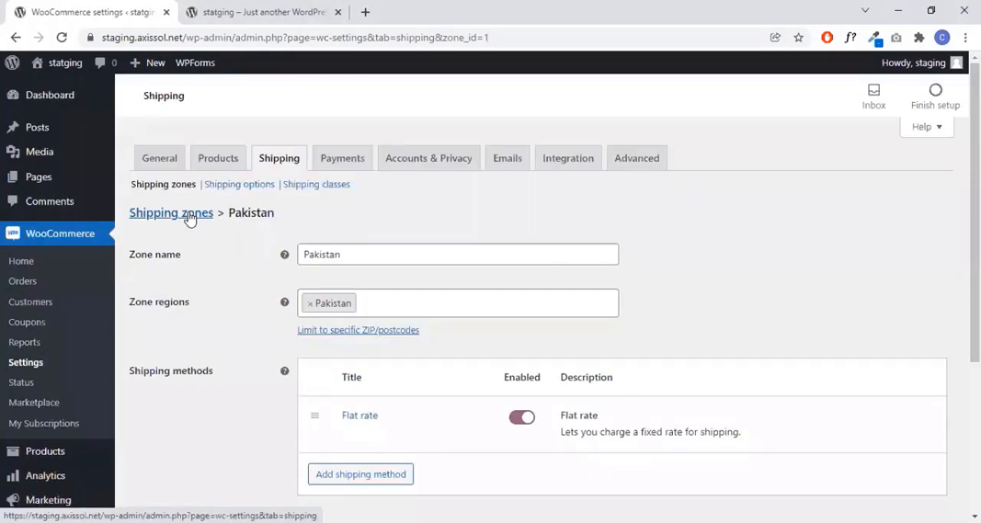
{"action": "left_click", "coordinate": [190, 219]}
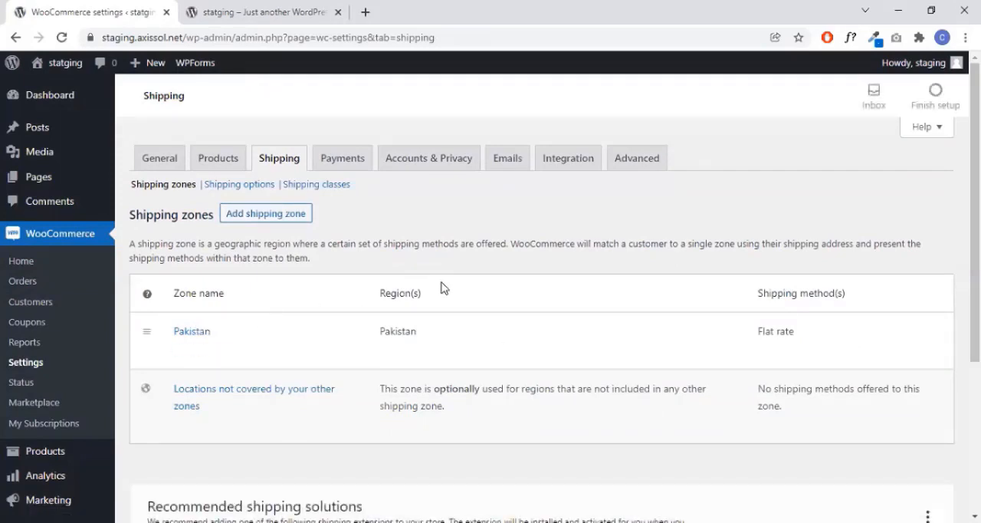
{"action": "left_click", "coordinate": [284, 220]}
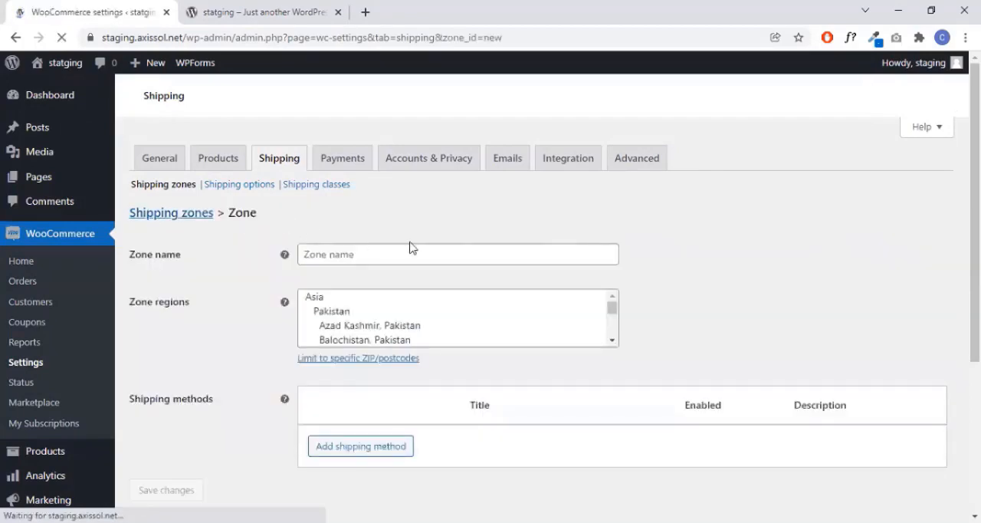
{"action": "left_click", "coordinate": [391, 255]}
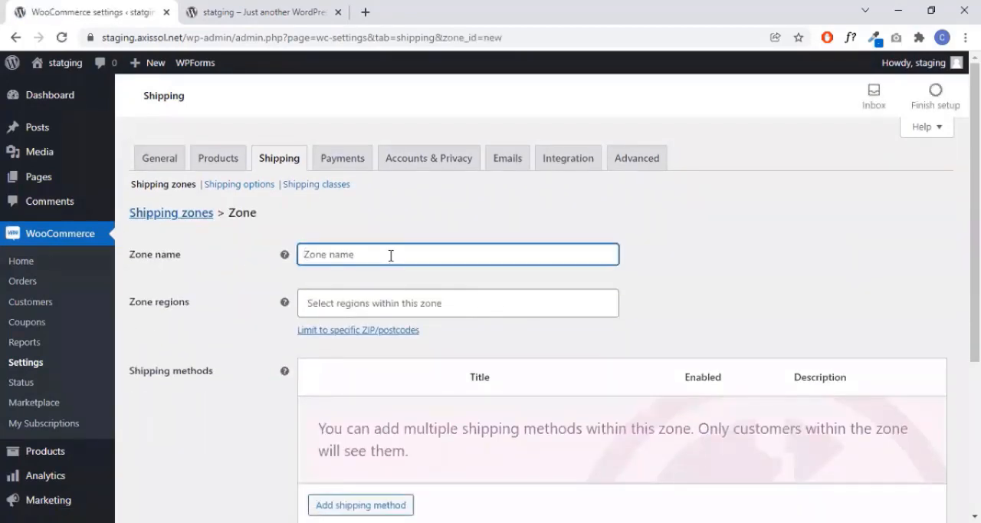
{"action": "type", "text": "USA"}
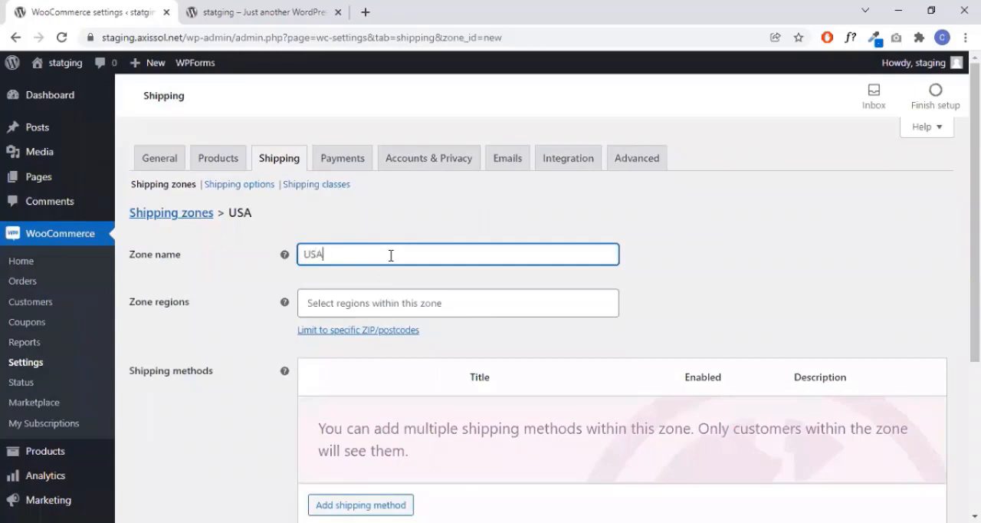
{"action": "left_click", "coordinate": [395, 300]}
{"action": "type", "text": "u"}
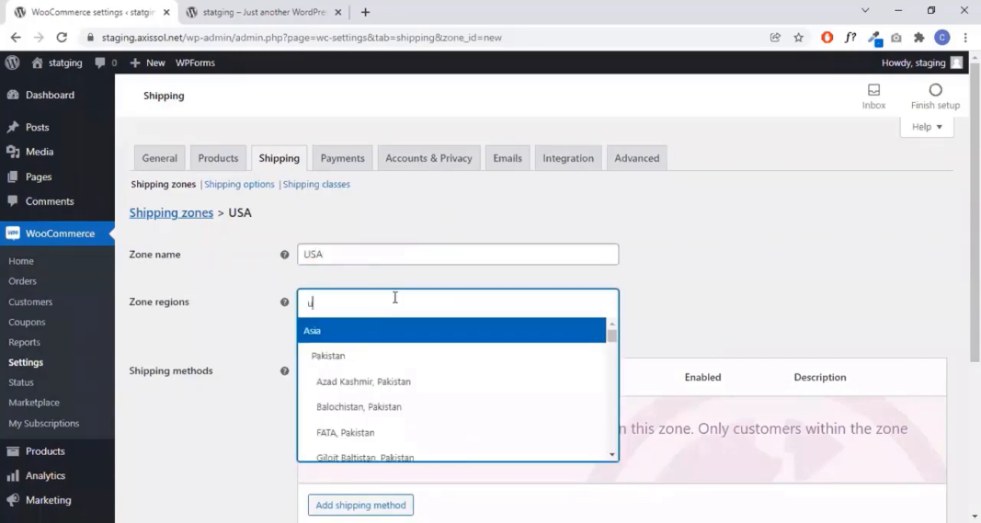
{"action": "type", "text": "ni"}
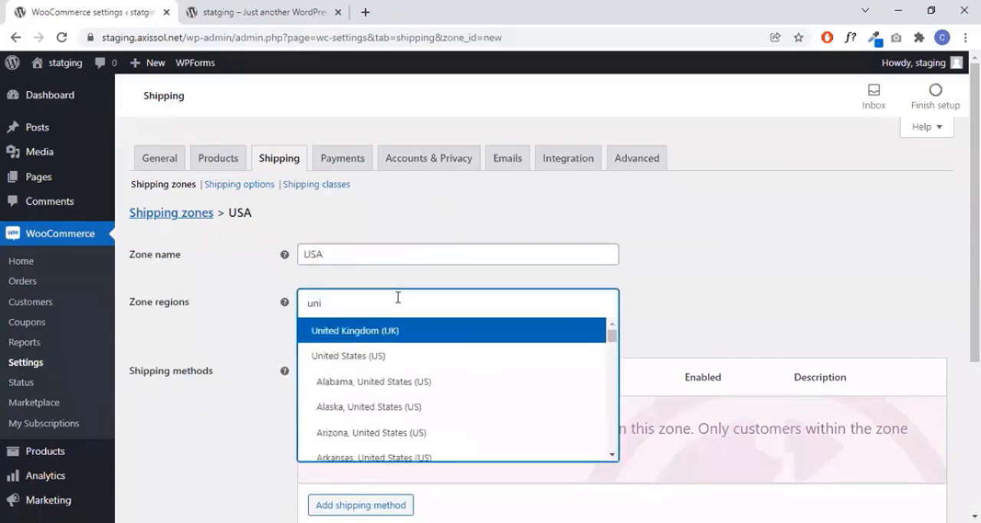
{"action": "left_click", "coordinate": [397, 358]}
- Add the Flat rate shipping method to the USA zone
{"action": "scroll", "coordinate": [770, 276], "scroll_direction": "down", "scroll_amount": 2}
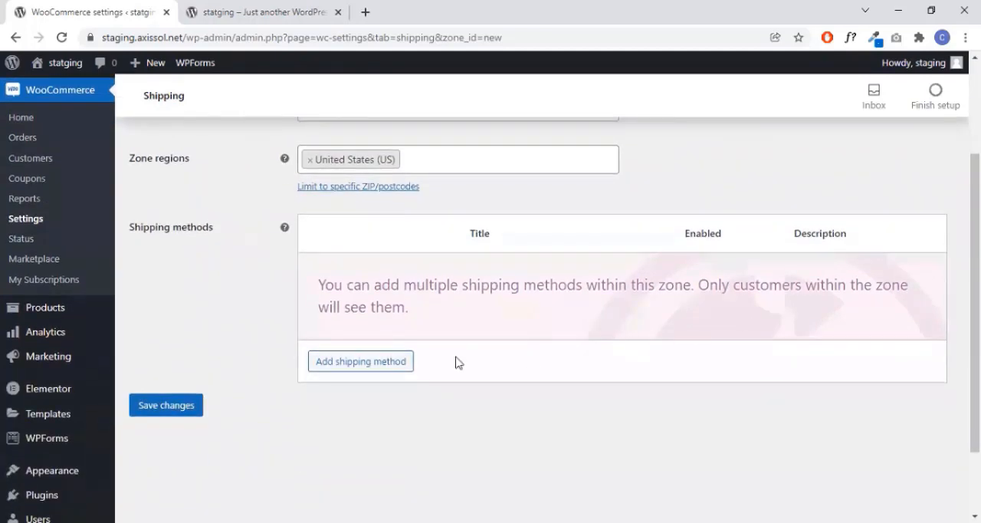
{"action": "left_click", "coordinate": [360, 361]}
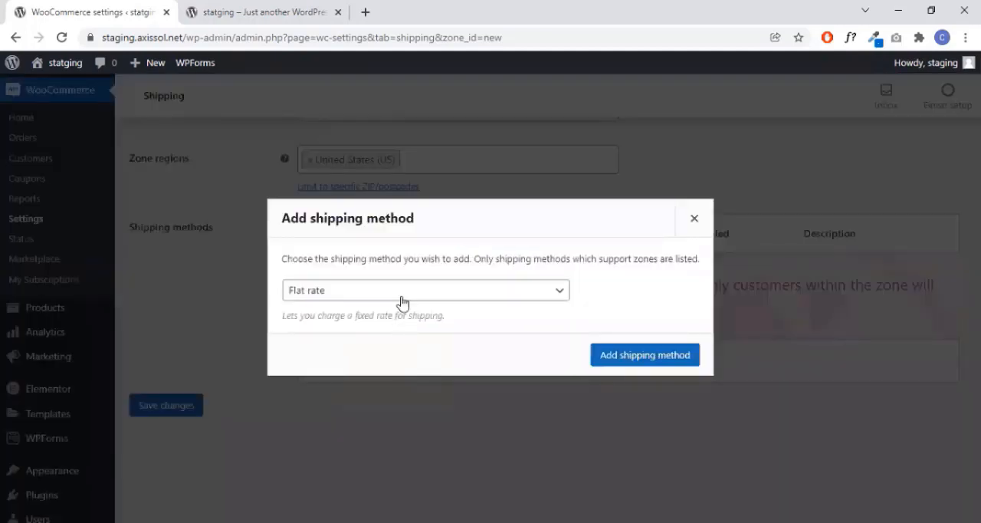
{"action": "left_click", "coordinate": [615, 357]}
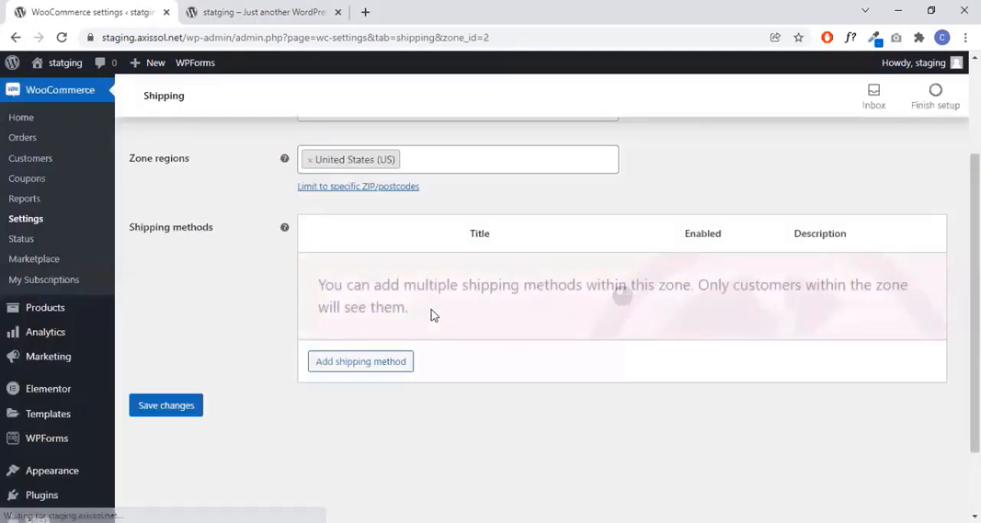
- Set the USA zone's Flat rate cost to 100 * [qty] and its tax status to None, and save the method's settings
{"action": "left_click", "coordinate": [349, 290]}
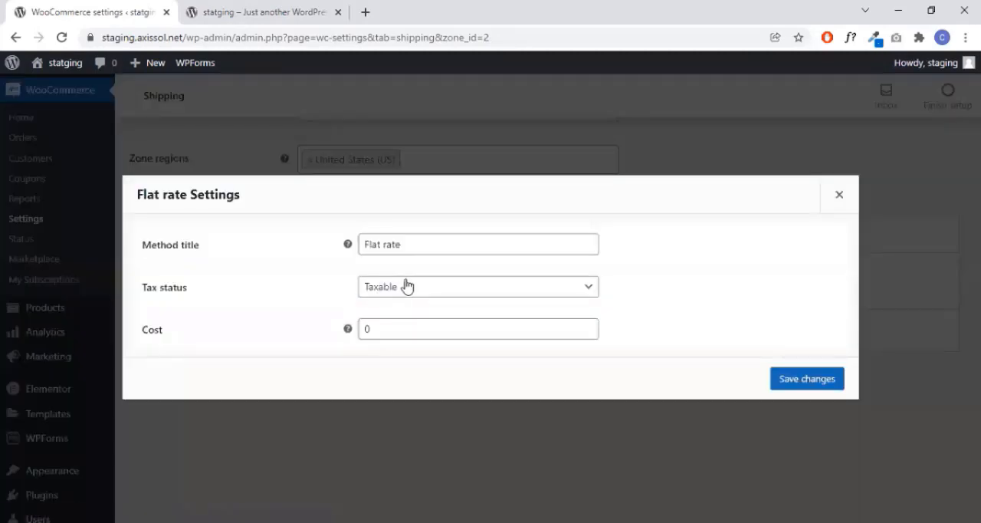
{"action": "left_click", "coordinate": [371, 328]}
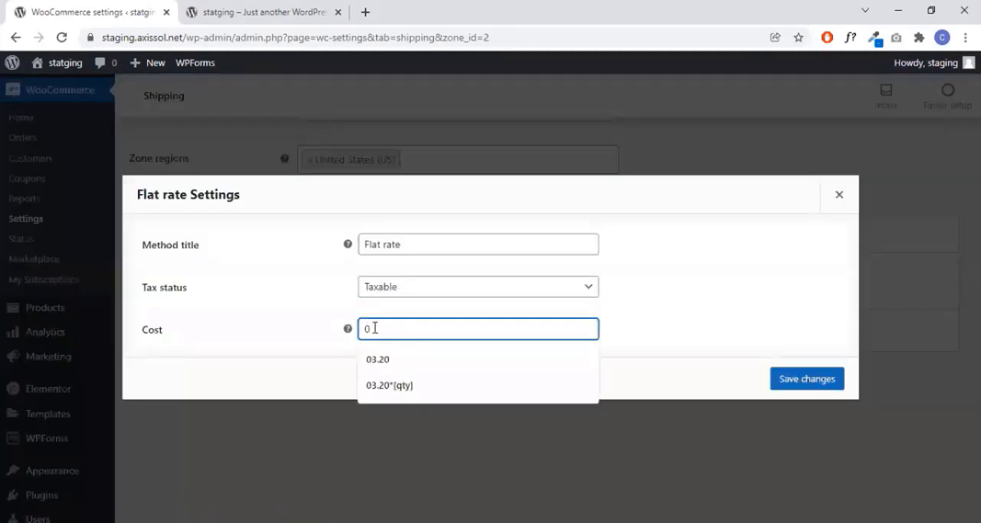
{"action": "double_click", "coordinate": [366, 329]}
{"action": "type", "text": "100"}
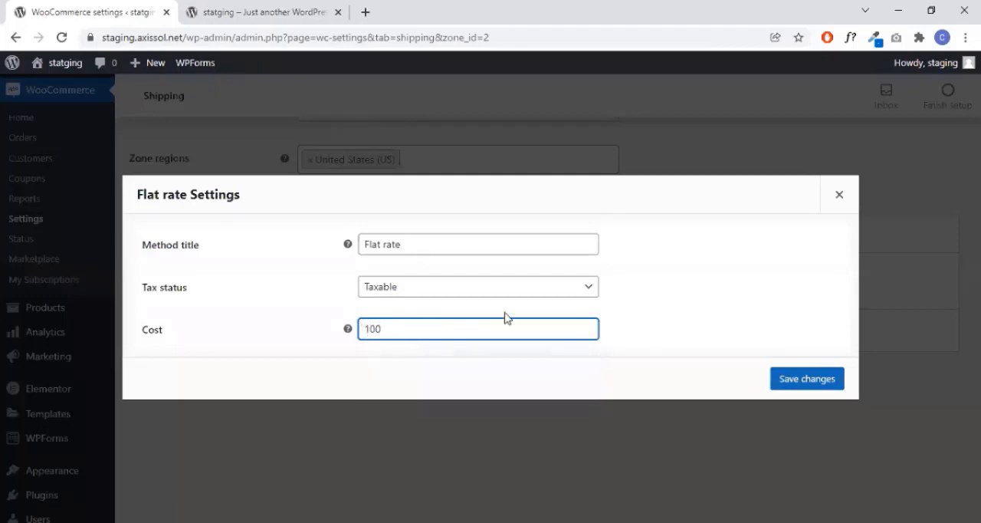
{"action": "type", "text": " * [qty"}
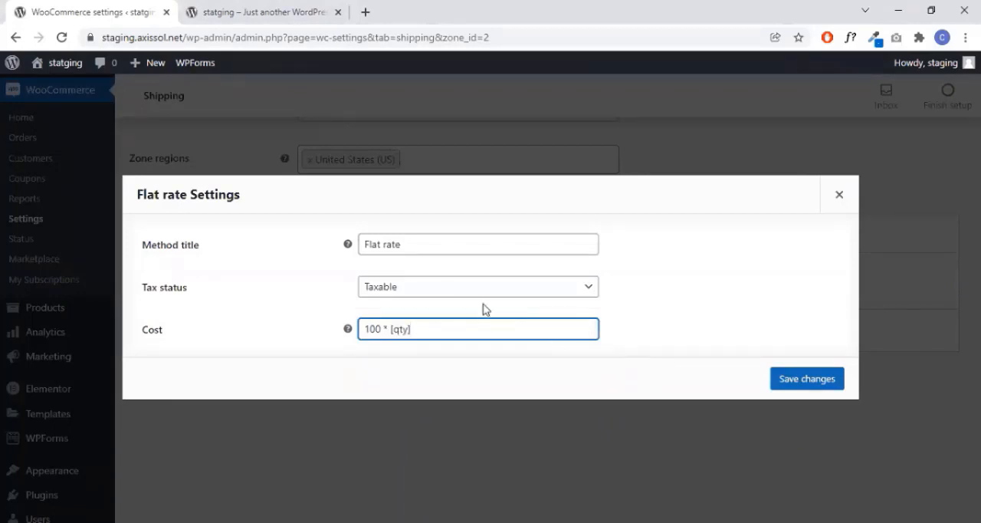
{"action": "left_click", "coordinate": [443, 288]}
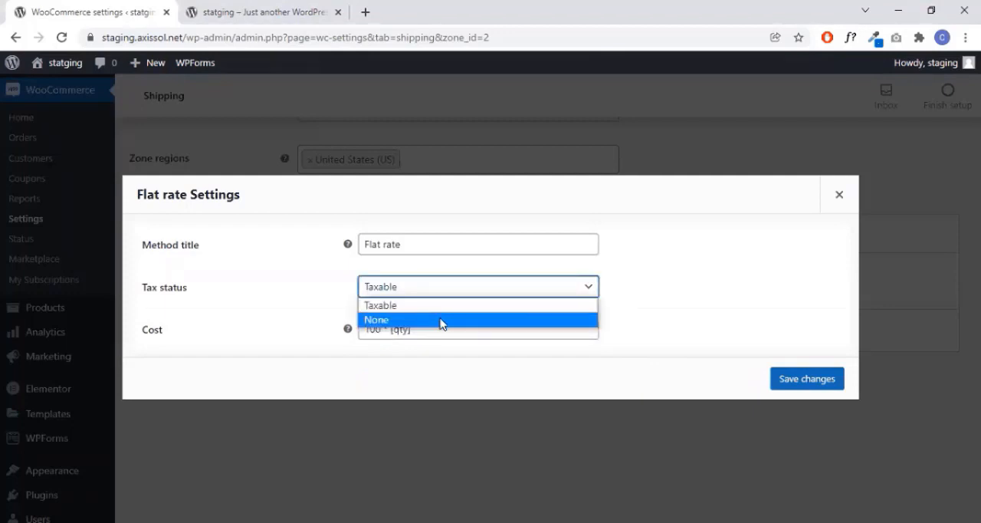
{"action": "left_click", "coordinate": [441, 320]}
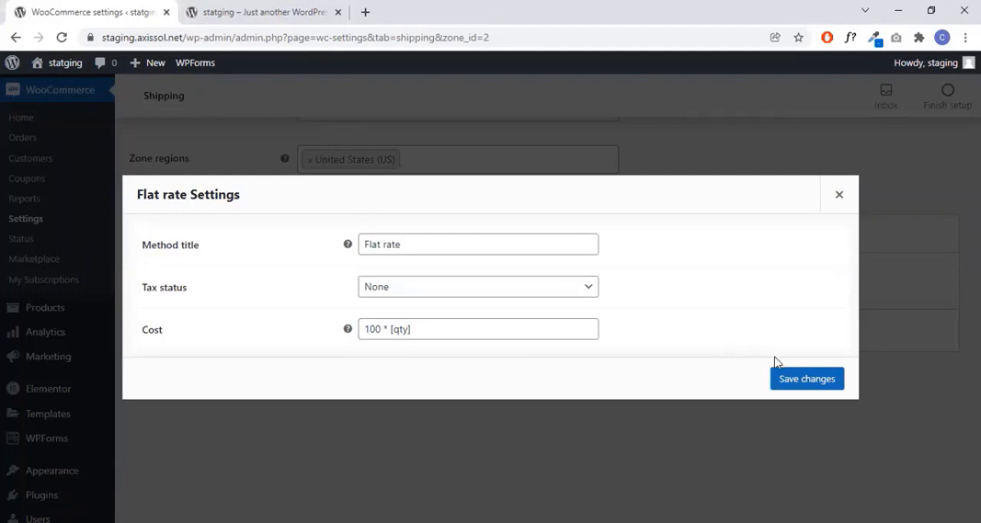
{"action": "left_click", "coordinate": [796, 380]}
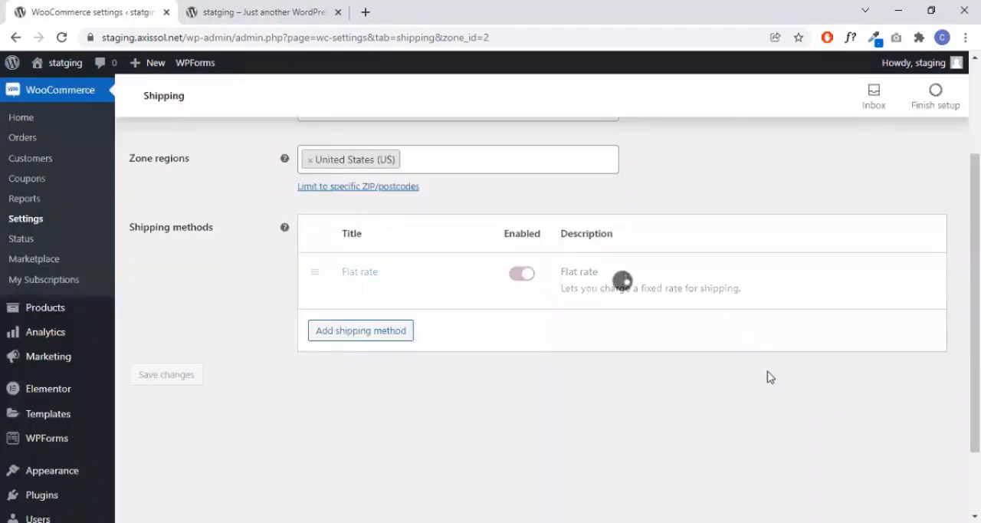
- Open the shipping options and review the calculation, shipping destination and debug mode settings
{"action": "scroll", "coordinate": [584, 279], "scroll_direction": "up", "scroll_amount": 2}
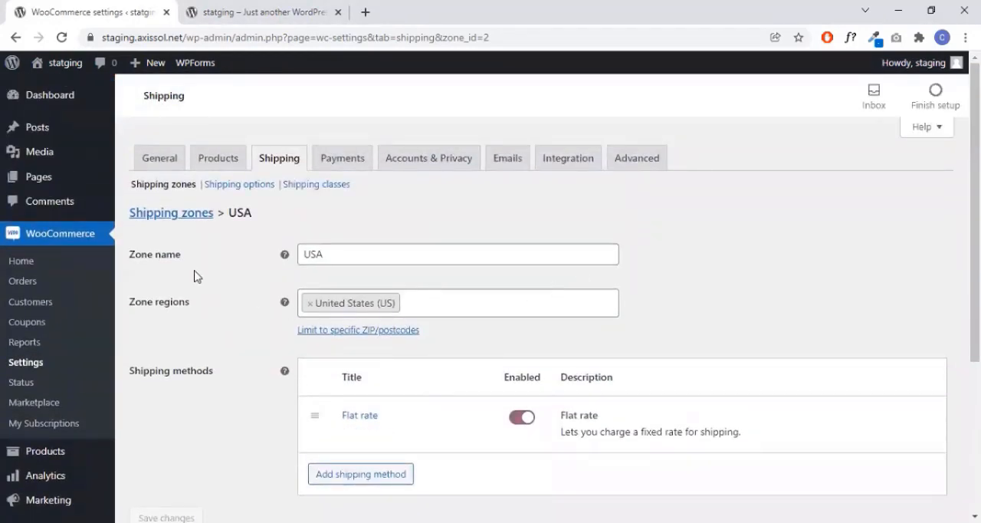
{"action": "left_click", "coordinate": [244, 187]}
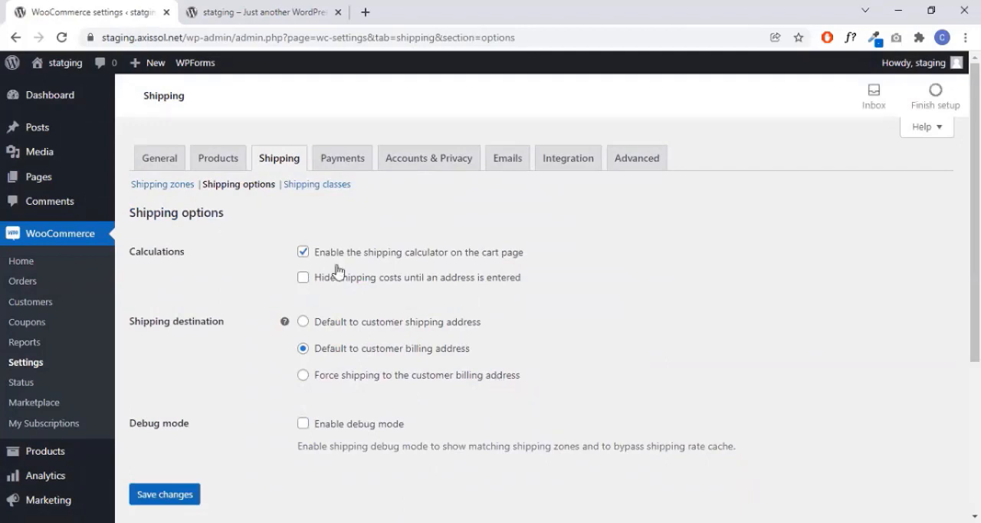
{"action": "scroll", "coordinate": [372, 348], "scroll_direction": "down", "scroll_amount": 2}
{"action": "scroll", "coordinate": [347, 325], "scroll_direction": "up", "scroll_amount": 2}
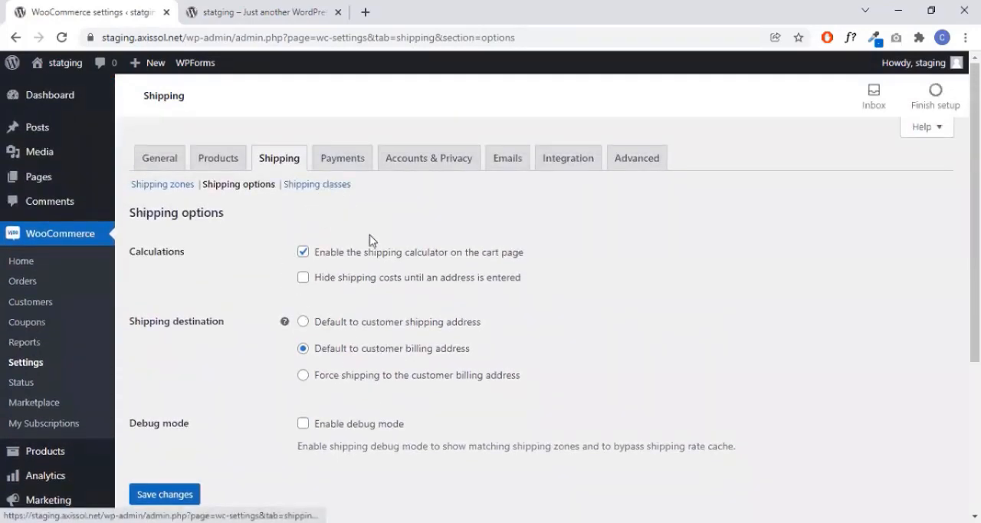
- Open the store's payment settings and enable the Cash on delivery payment method
{"action": "left_click", "coordinate": [354, 170]}
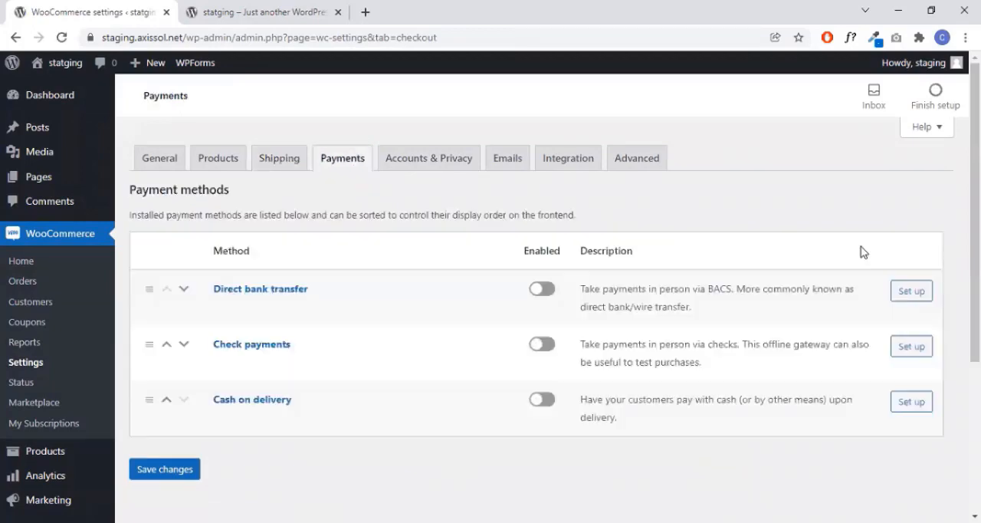
{"action": "scroll", "coordinate": [861, 253], "scroll_direction": "down", "scroll_amount": 3}
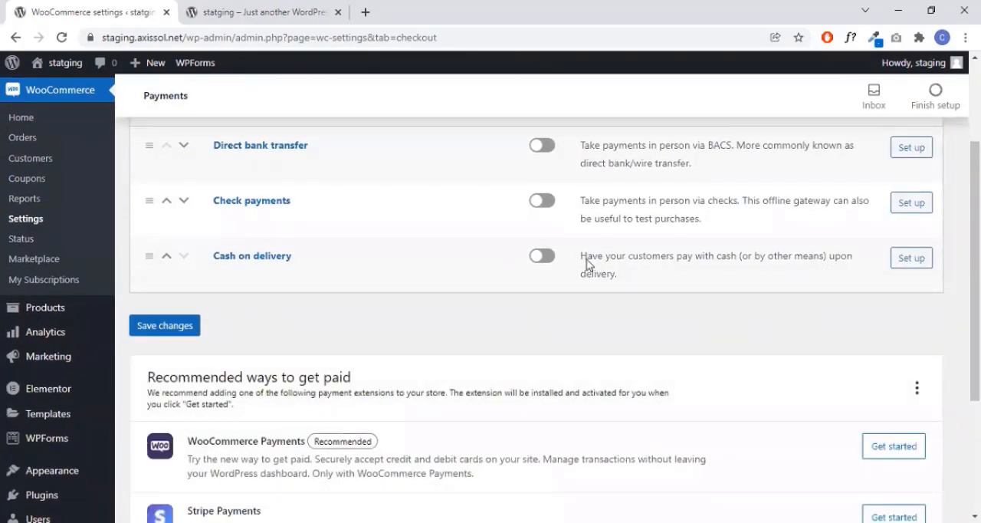
{"action": "left_click", "coordinate": [546, 260]}
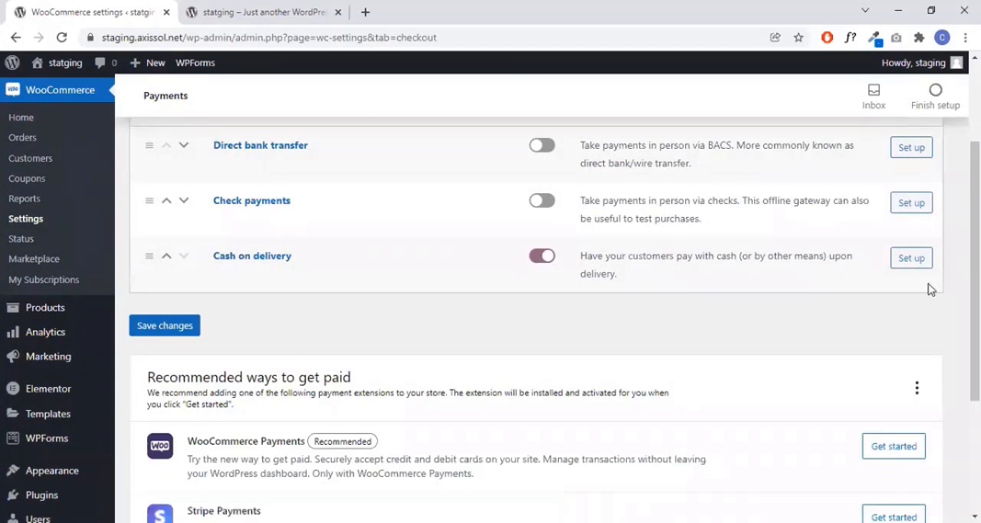
- Open the Cash on delivery setup and review its title, description, instructions and shipping method options
{"action": "left_click", "coordinate": [913, 260]}
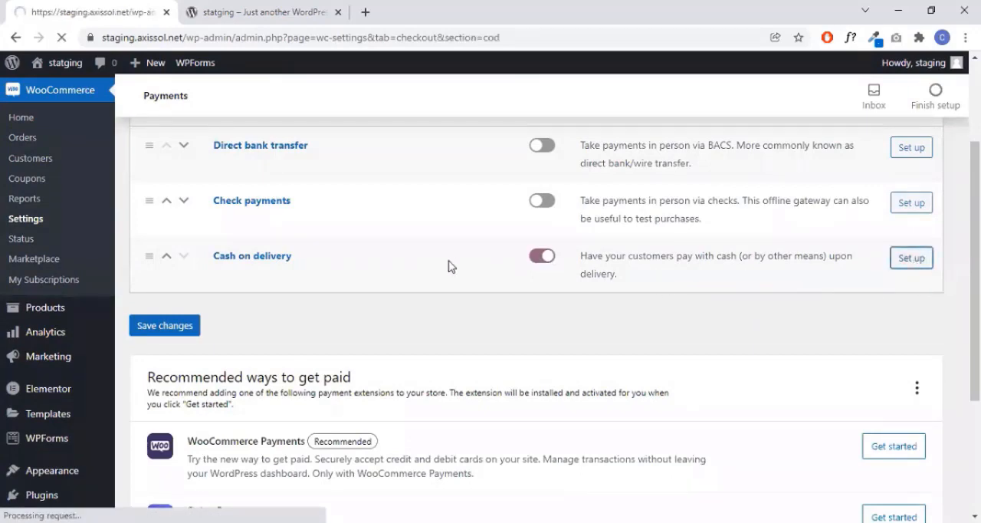
{"action": "scroll", "coordinate": [601, 310], "scroll_direction": "down", "scroll_amount": 2}
{"action": "scroll", "coordinate": [611, 307], "scroll_direction": "down", "scroll_amount": 1}
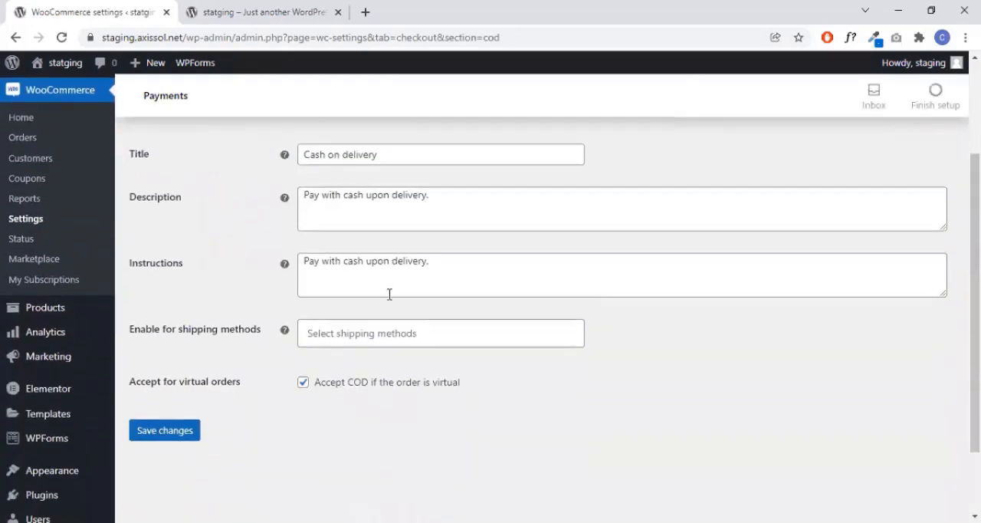
- Review the shipping methods that Cash on delivery can be enabled for, along with its other setup options
{"action": "left_click", "coordinate": [442, 331]}
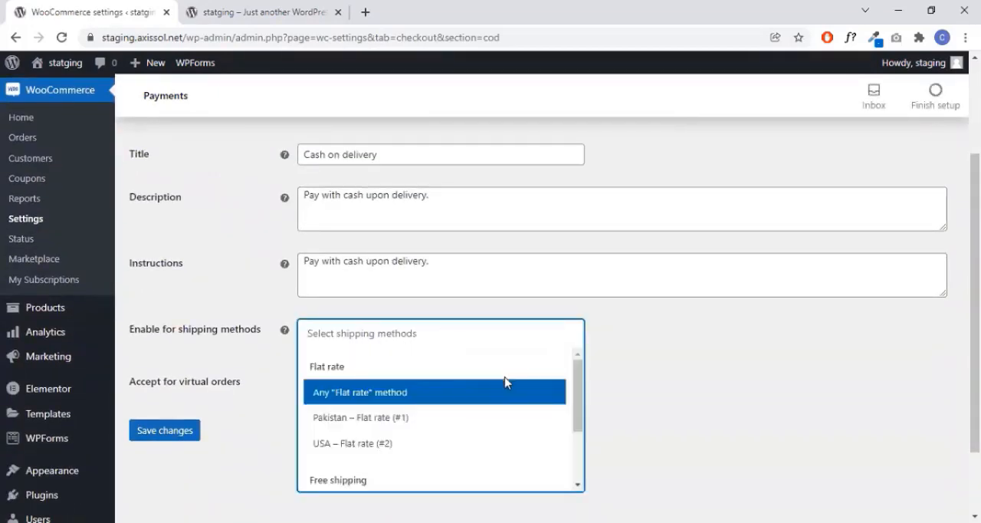
{"action": "scroll", "coordinate": [406, 401], "scroll_direction": "down", "scroll_amount": 2}
{"action": "scroll", "coordinate": [406, 398], "scroll_direction": "up", "scroll_amount": 2}
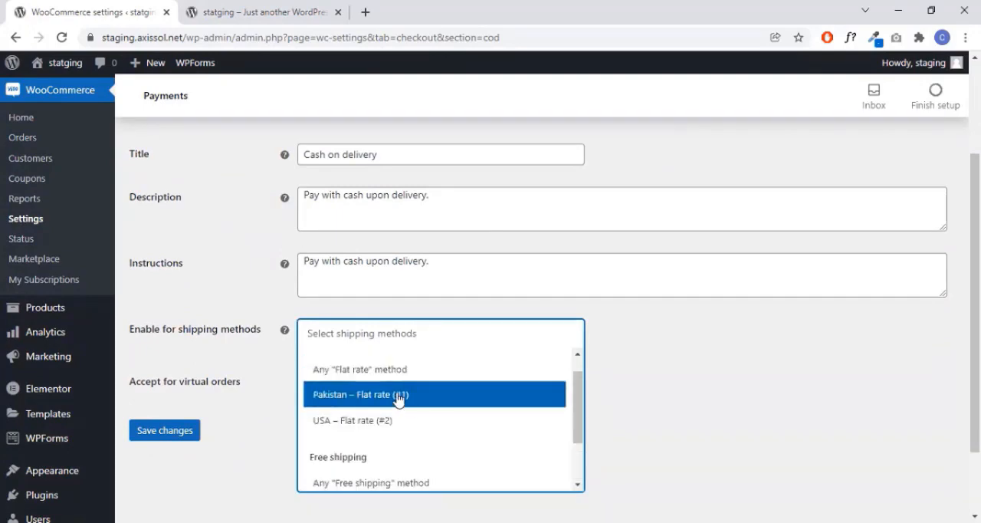
{"action": "scroll", "coordinate": [399, 399], "scroll_direction": "up", "scroll_amount": 1}
{"action": "scroll", "coordinate": [630, 349], "scroll_direction": "up", "scroll_amount": 1}
{"action": "scroll", "coordinate": [612, 351], "scroll_direction": "down", "scroll_amount": 1}
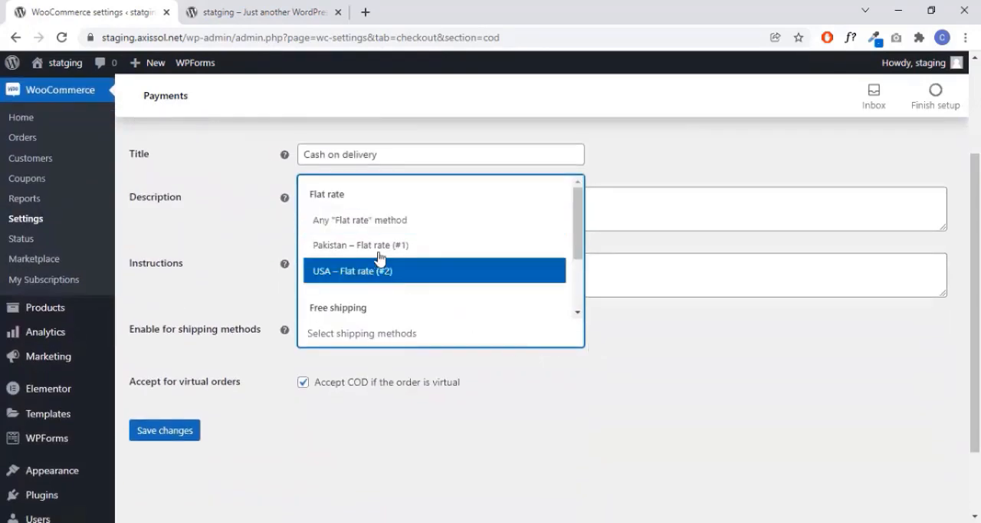
{"action": "left_click", "coordinate": [630, 325]}
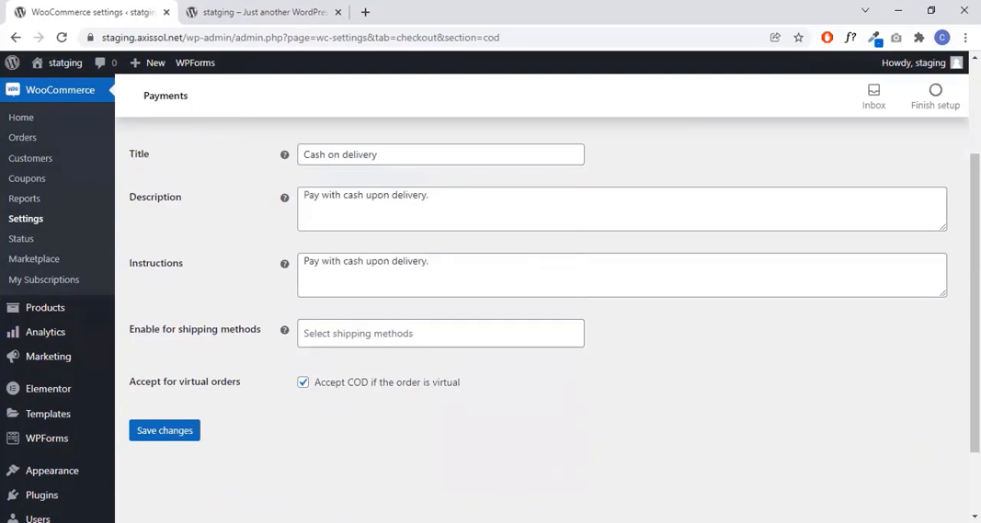
{"action": "scroll", "coordinate": [466, 230], "scroll_direction": "up", "scroll_amount": 2}
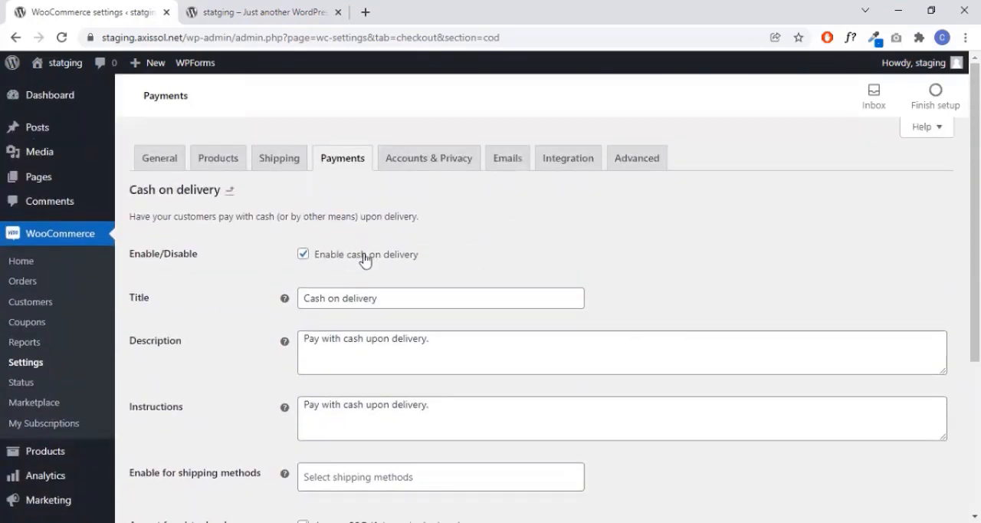
{"action": "scroll", "coordinate": [368, 260], "scroll_direction": "down", "scroll_amount": 1}
{"action": "scroll", "coordinate": [372, 277], "scroll_direction": "down", "scroll_amount": 1}
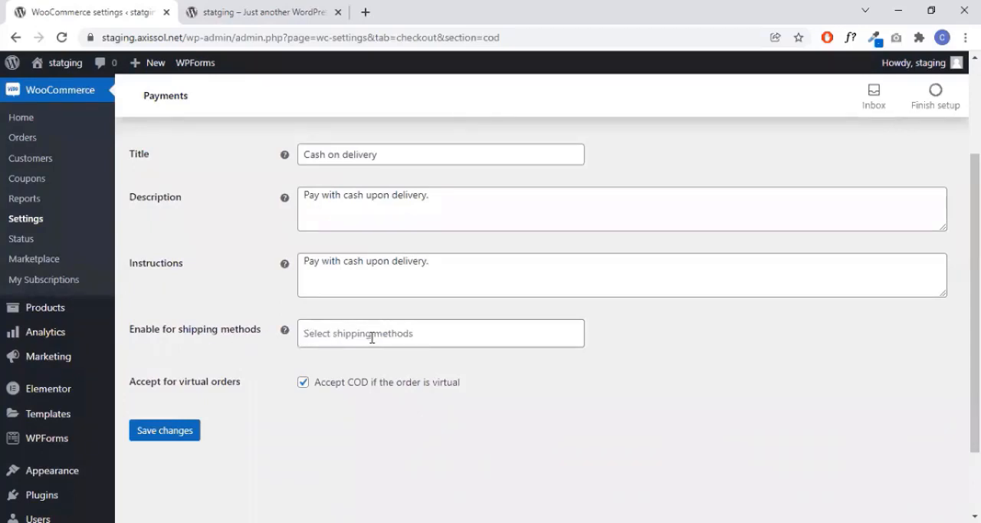
- Enable Cash on delivery for the Pakistan – Flat rate (#1) and USA – Flat rate (#2) shipping methods, and save the changes
{"action": "left_click", "coordinate": [462, 335]}
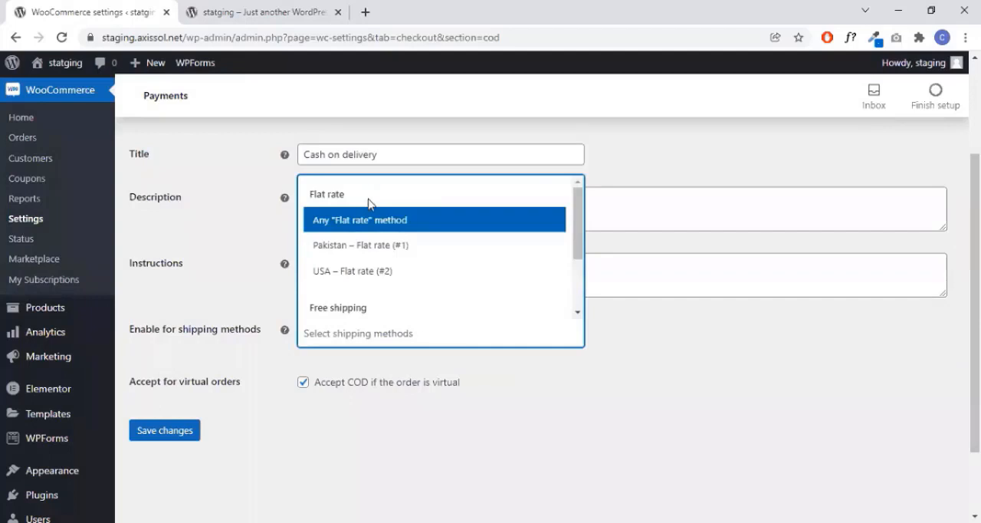
{"action": "left_click", "coordinate": [389, 253]}
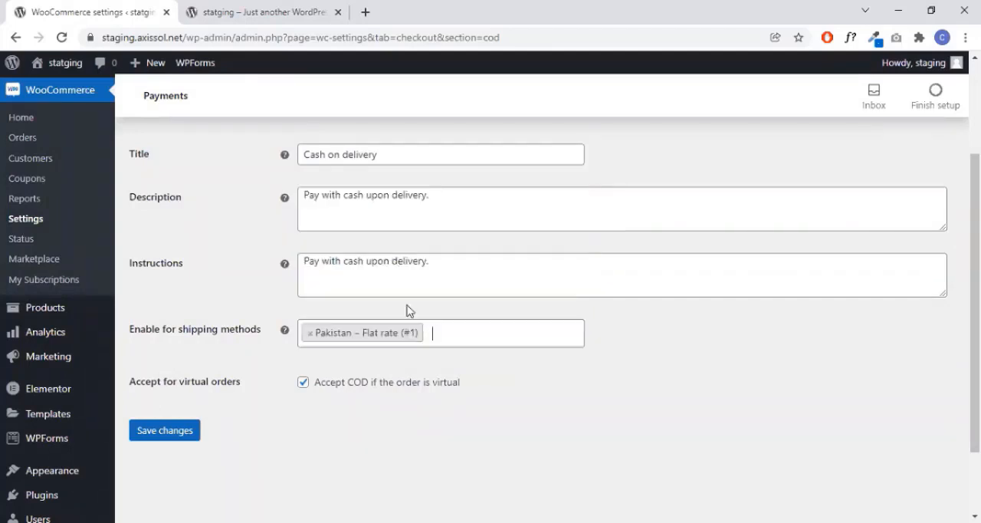
{"action": "left_click", "coordinate": [467, 342]}
{"action": "left_click", "coordinate": [364, 275]}
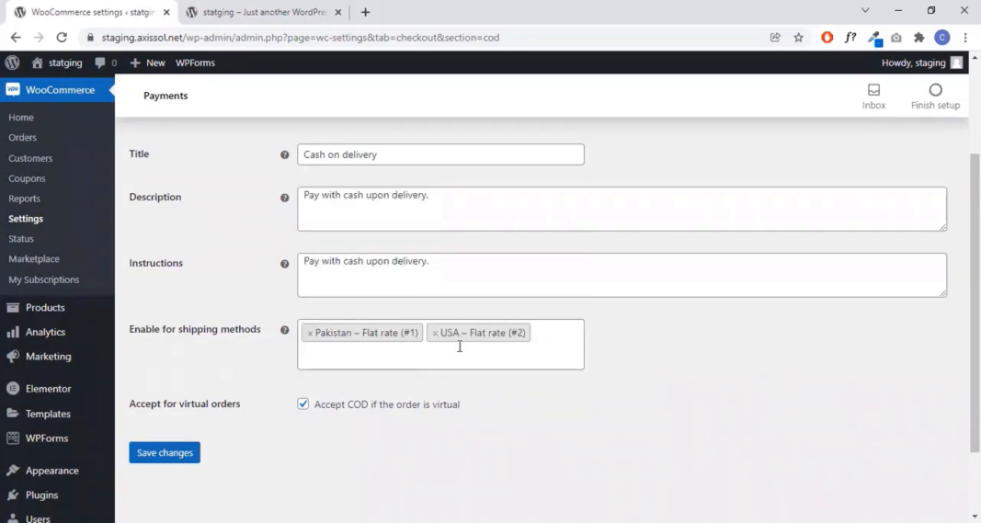
{"action": "scroll", "coordinate": [490, 318], "scroll_direction": "up", "scroll_amount": 1}
{"action": "scroll", "coordinate": [514, 291], "scroll_direction": "down", "scroll_amount": 2}
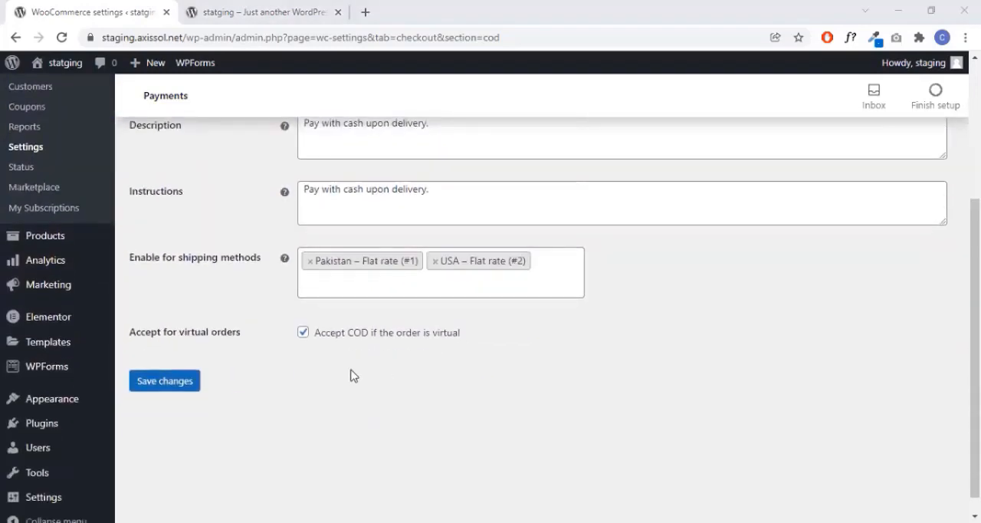
{"action": "left_click", "coordinate": [169, 392]}
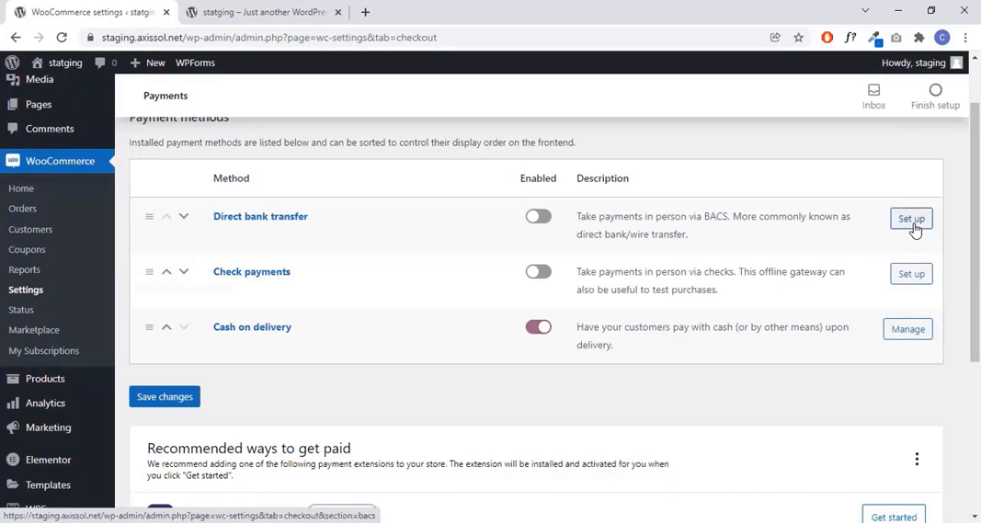
- Open the Direct bank transfer setup, enable bank transfer, and review its title and description
{"action": "left_click", "coordinate": [912, 221]}
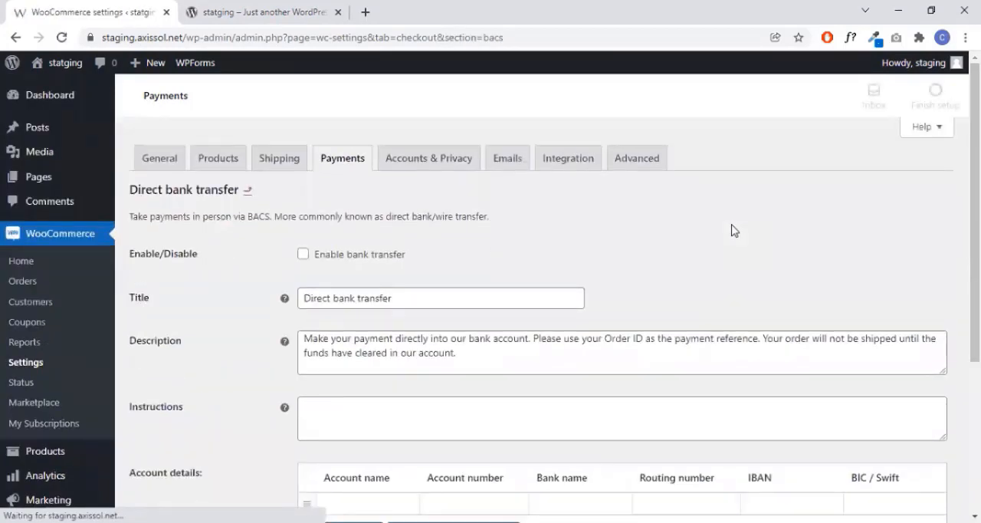
{"action": "scroll", "coordinate": [731, 229], "scroll_direction": "down", "scroll_amount": 1}
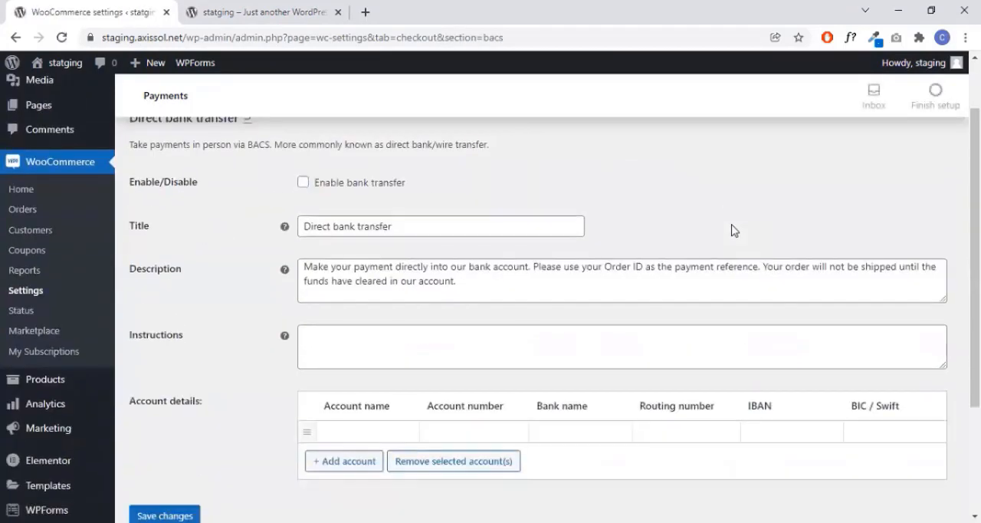
{"action": "left_click", "coordinate": [303, 182]}
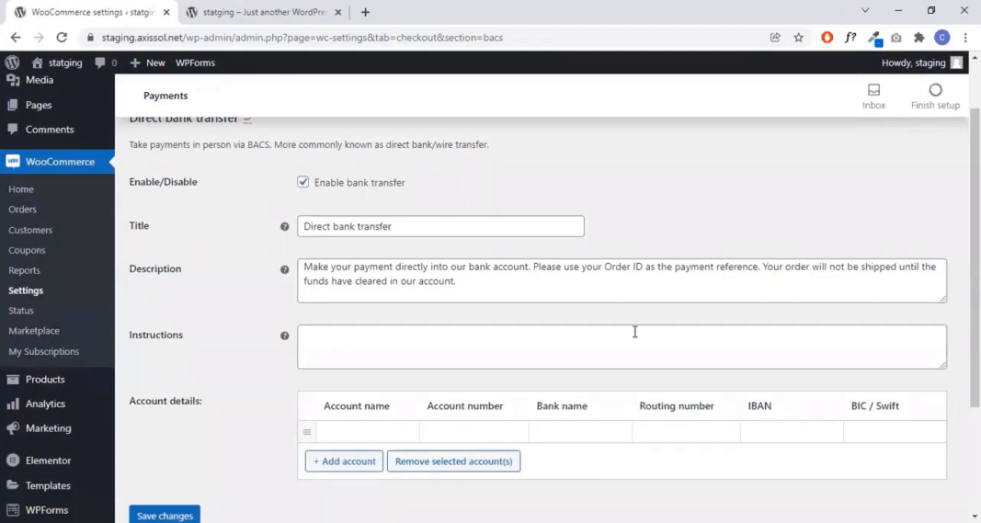
{"action": "scroll", "coordinate": [633, 328], "scroll_direction": "down", "scroll_amount": 1}
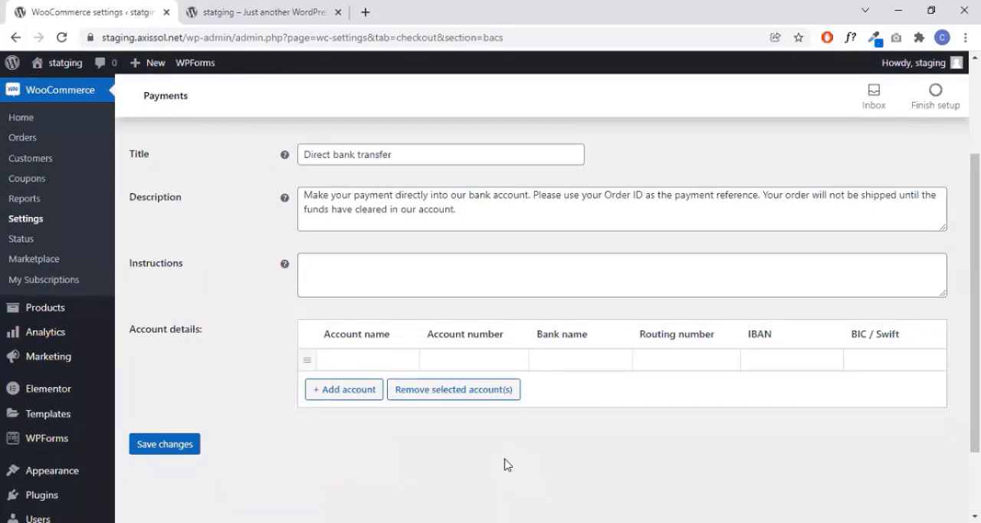
{"action": "scroll", "coordinate": [659, 329], "scroll_direction": "up", "scroll_amount": 1}
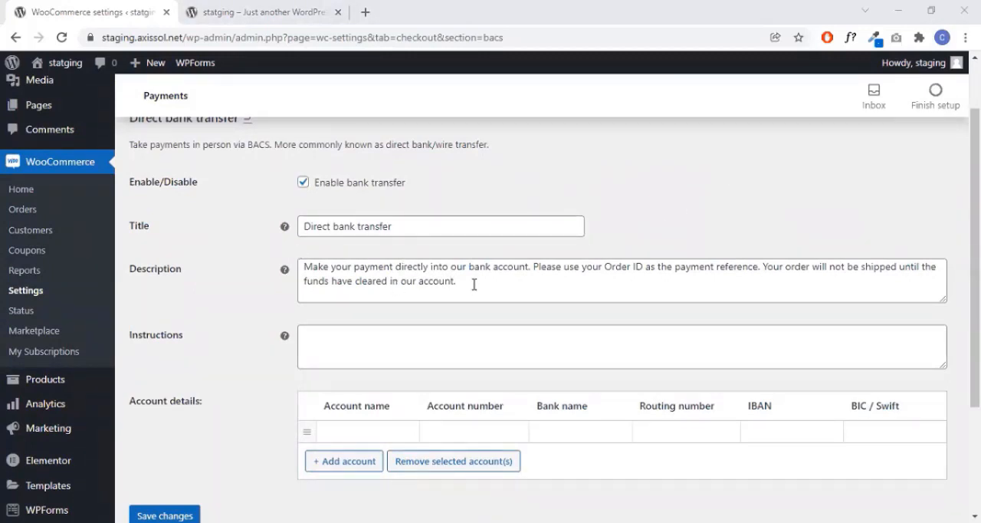
{"action": "left_click", "coordinate": [328, 260]}
{"action": "left_click", "coordinate": [333, 228]}
{"action": "left_click", "coordinate": [438, 266]}
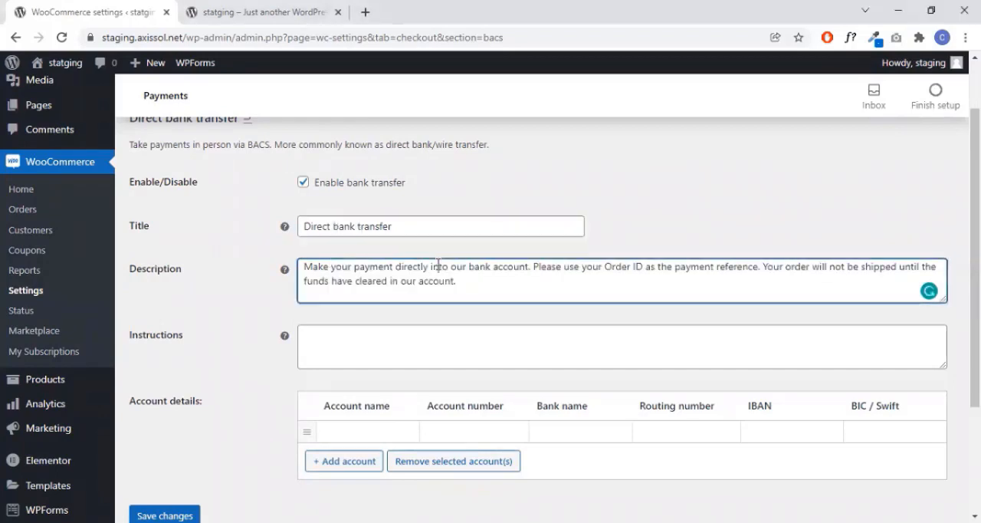
{"action": "left_click", "coordinate": [545, 201]}
{"action": "scroll", "coordinate": [608, 304], "scroll_direction": "down", "scroll_amount": 1}
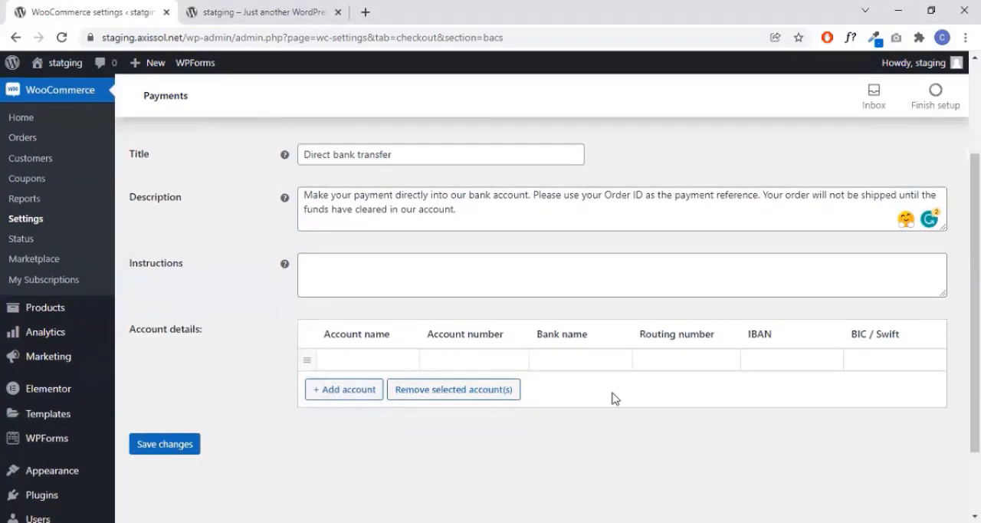
- Add another row to the bank account details and fill in the account name and account number in the first row
{"action": "left_click", "coordinate": [353, 390]}
{"action": "scroll", "coordinate": [431, 365], "scroll_direction": "down", "scroll_amount": 1}
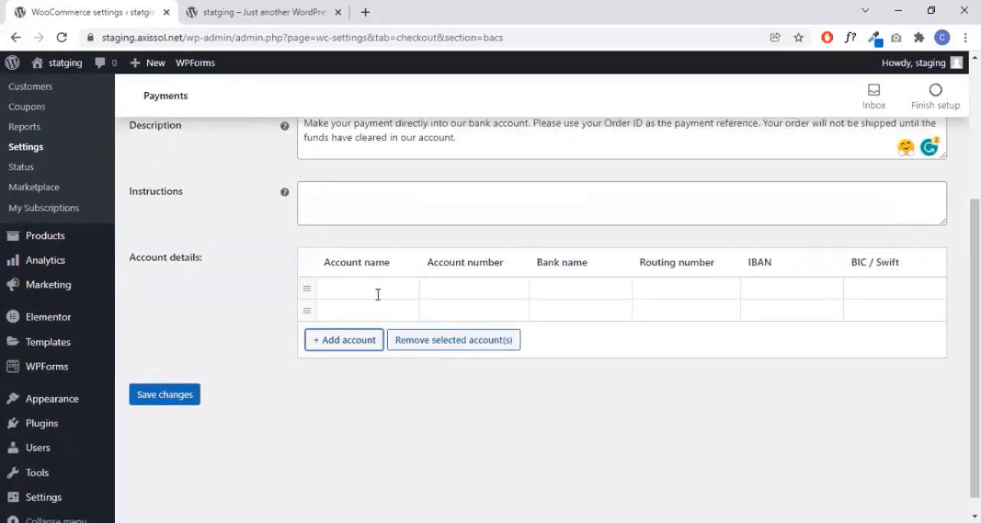
{"action": "left_click", "coordinate": [379, 292]}
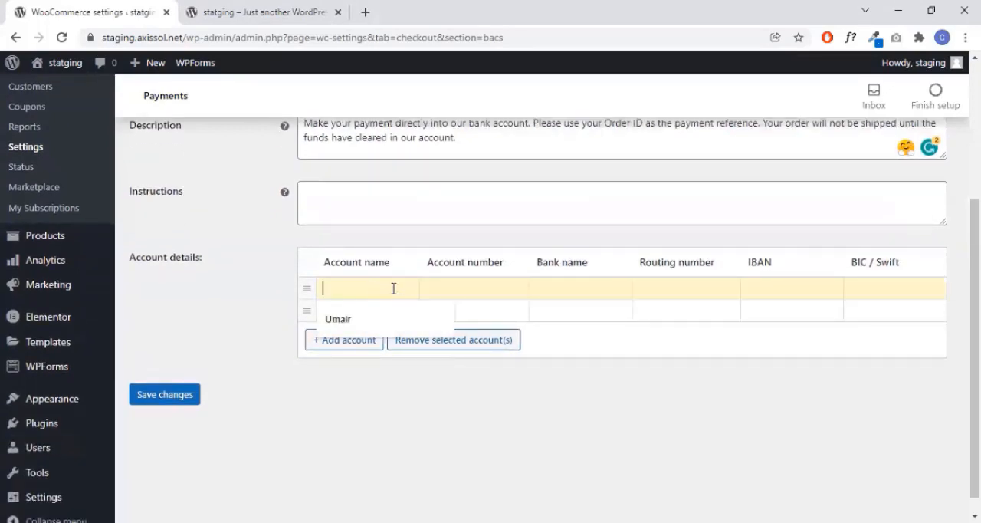
{"action": "left_click", "coordinate": [397, 327]}
{"action": "left_click", "coordinate": [493, 284]}
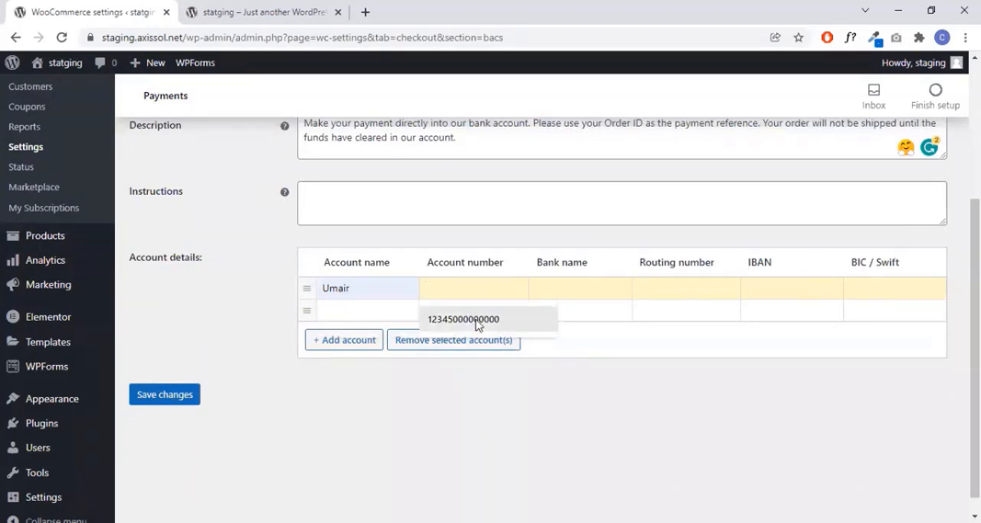
{"action": "left_click", "coordinate": [476, 325]}
- Complete the first bank account with bank name HBL, the routing number, IBAN and BIC / Swift code, and save the changes
{"action": "left_click", "coordinate": [591, 287]}
{"action": "left_click", "coordinate": [596, 313]}
{"action": "left_click", "coordinate": [663, 284]}
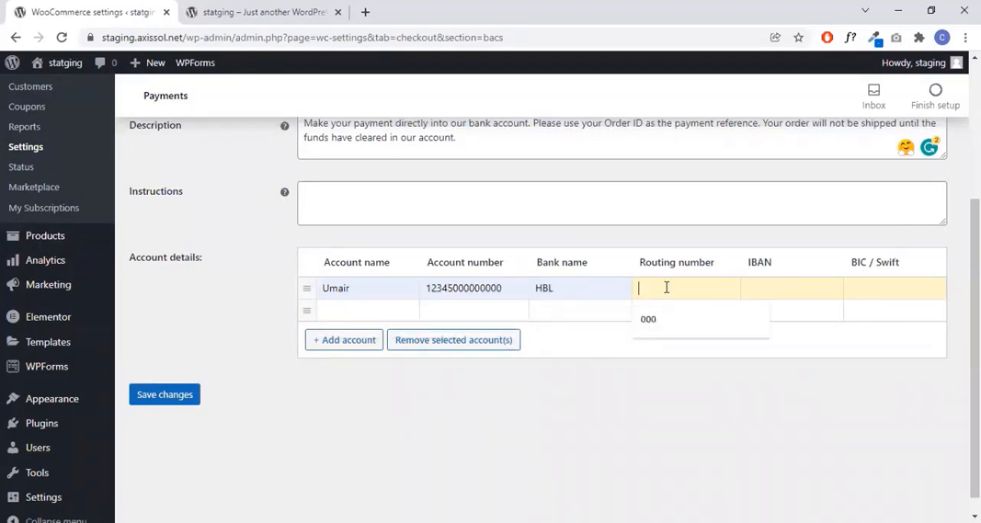
{"action": "left_click", "coordinate": [672, 328]}
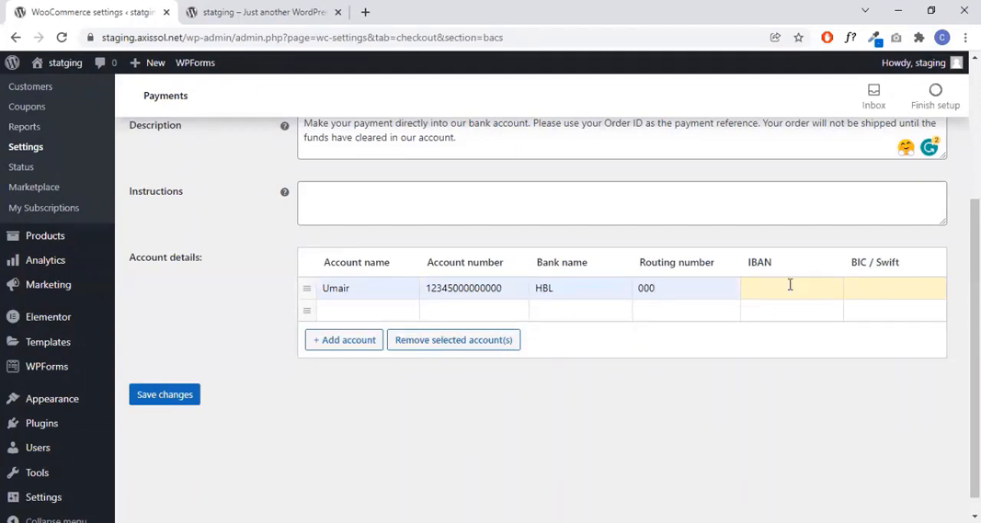
{"action": "left_click", "coordinate": [790, 315]}
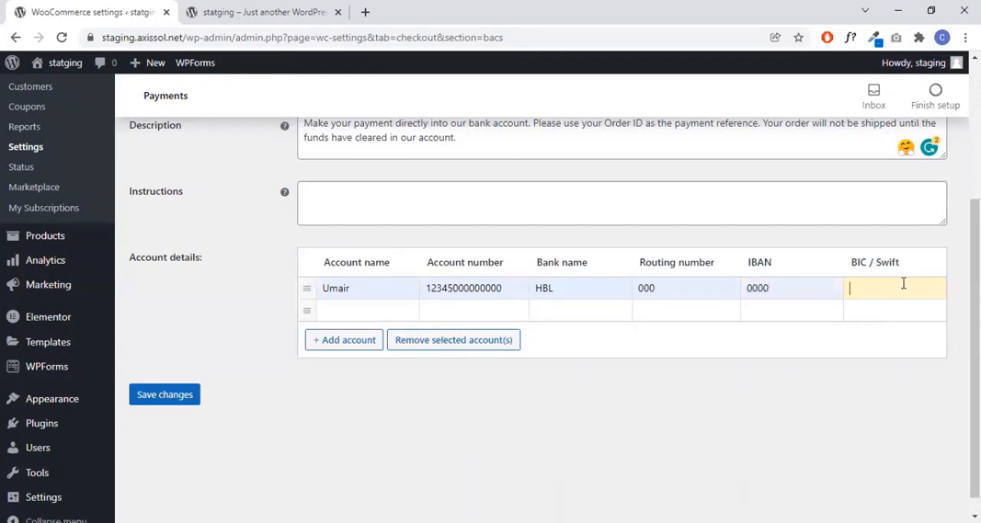
{"action": "left_click", "coordinate": [892, 315]}
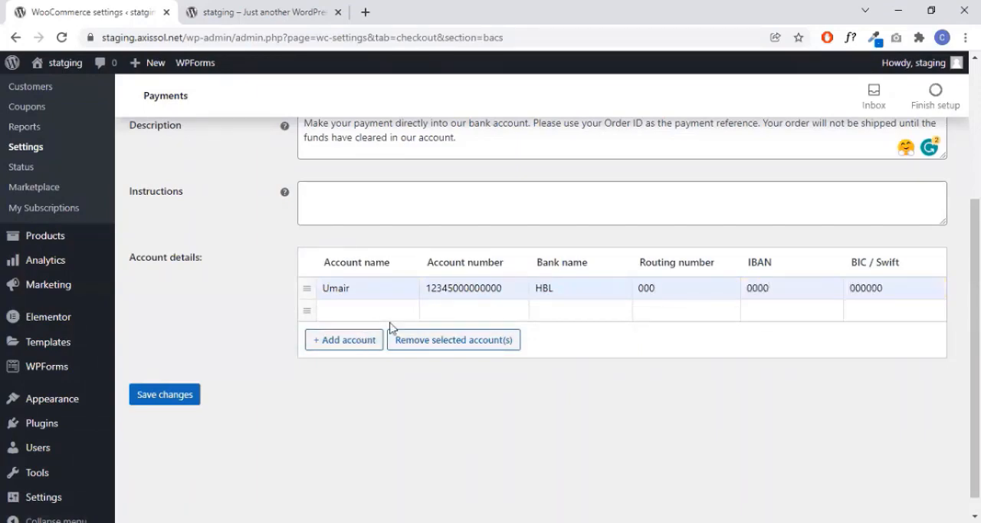
{"action": "left_click", "coordinate": [186, 399]}
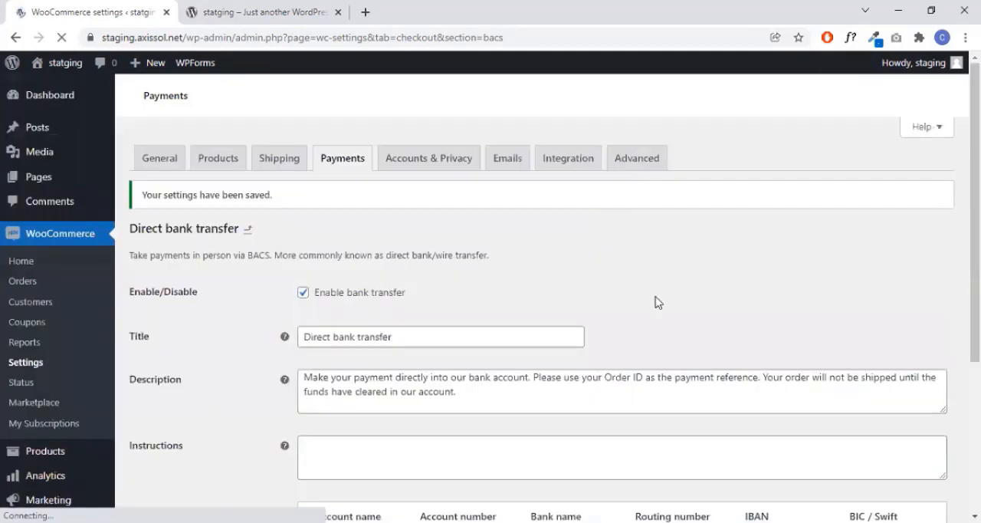
- Review the Direct bank transfer account details and the introductory text about taking payments via BACS
{"action": "scroll", "coordinate": [743, 317], "scroll_direction": "down", "scroll_amount": 5}
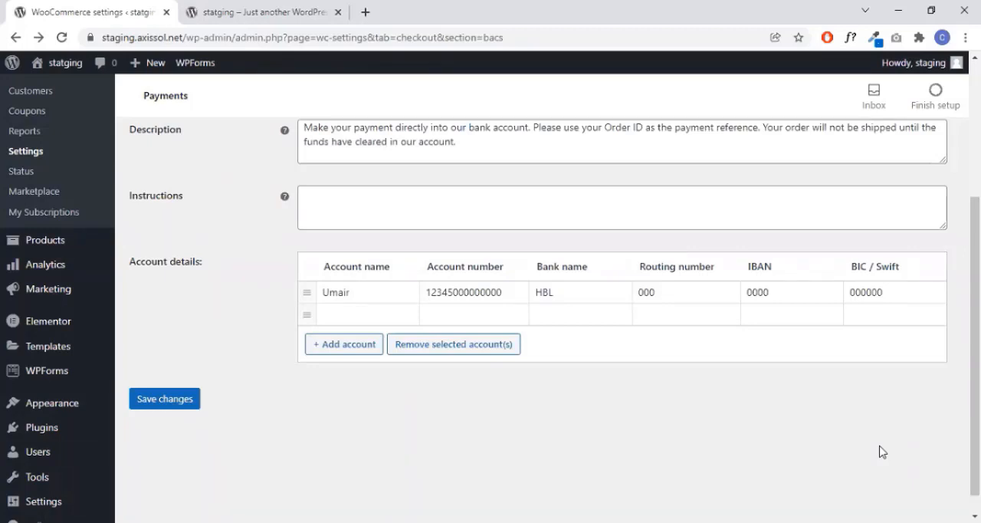
{"action": "scroll", "coordinate": [884, 448], "scroll_direction": "up", "scroll_amount": 3}
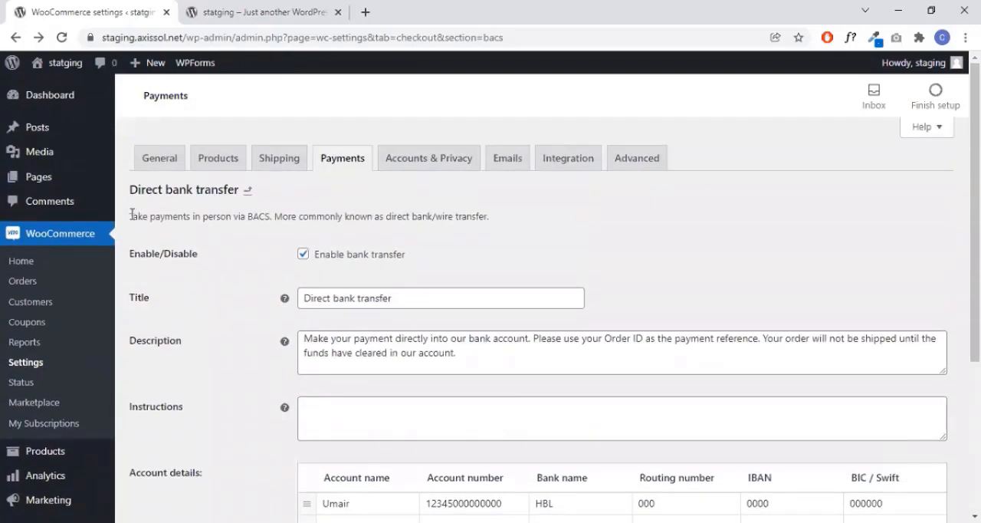
{"action": "left_click_drag", "start_coordinate": [132, 215], "coordinate": [518, 222]}
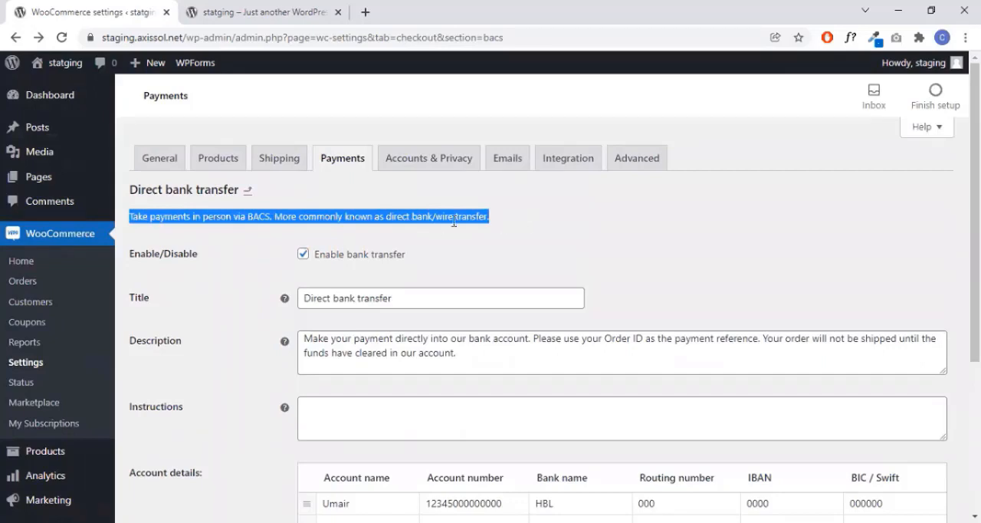
{"action": "left_click", "coordinate": [373, 216]}
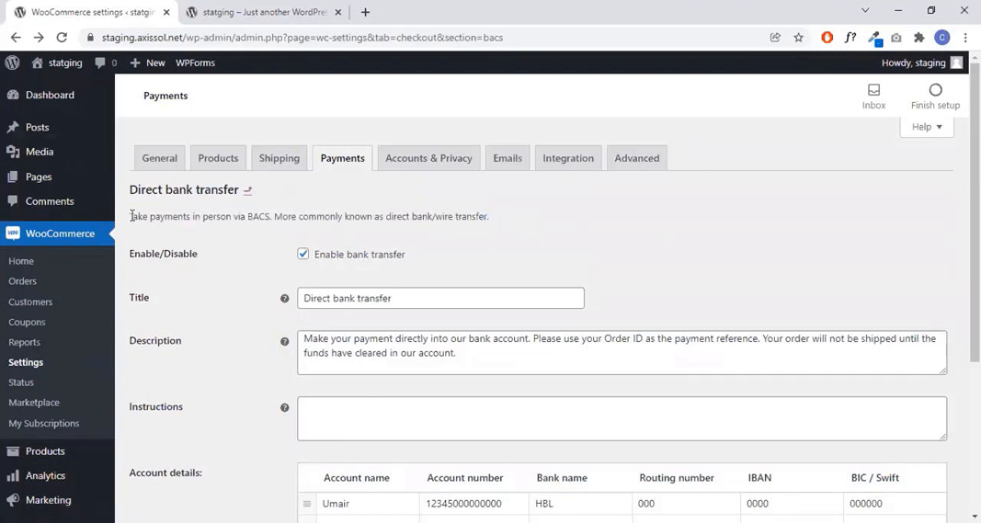
{"action": "left_click_drag", "start_coordinate": [132, 216], "coordinate": [571, 211]}
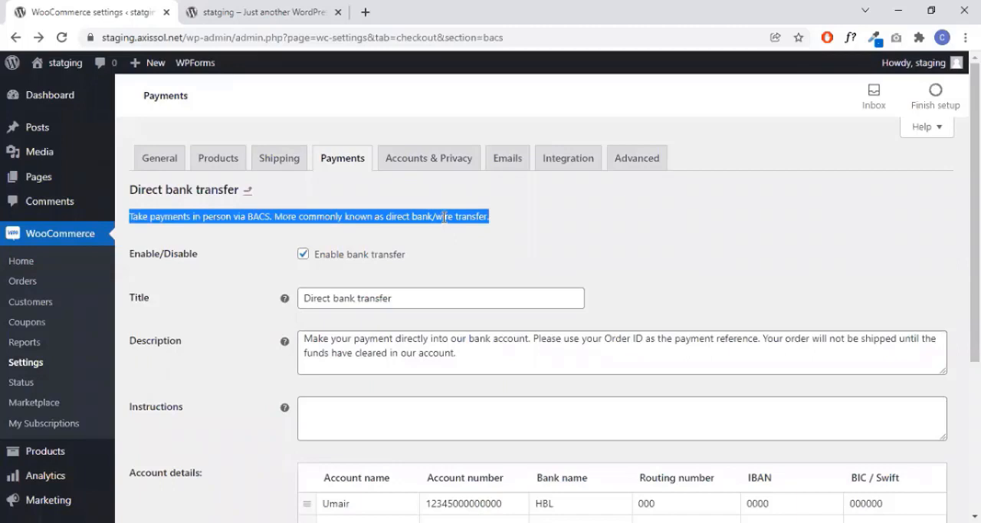
{"action": "left_click", "coordinate": [410, 215]}
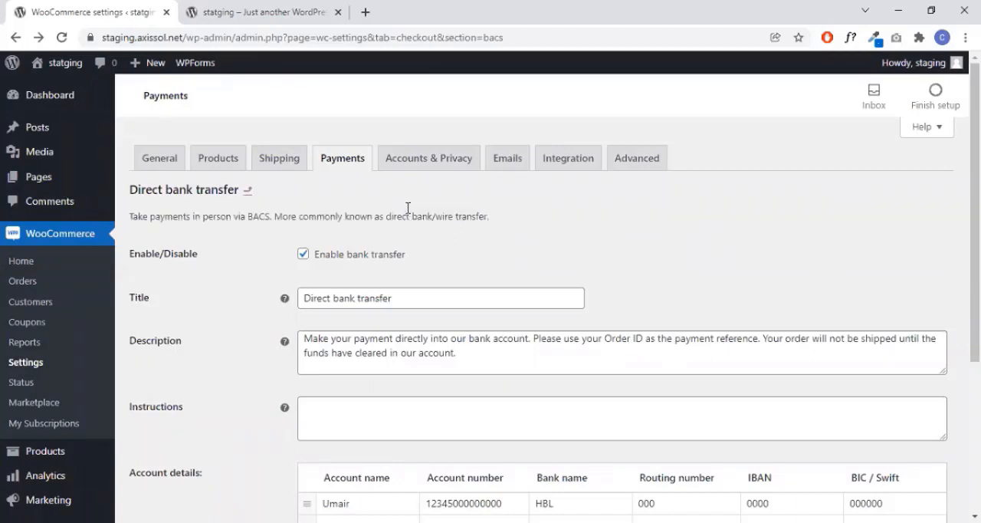
- Open the Accounts & Privacy settings, review the checkout, account creation and data retention options, and save them as they are
{"action": "left_click", "coordinate": [431, 163]}
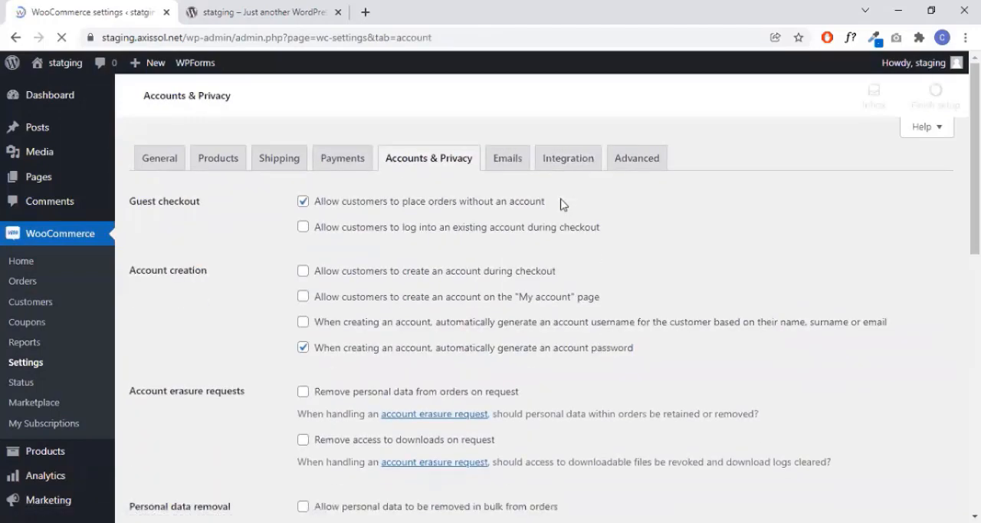
{"action": "scroll", "coordinate": [421, 276], "scroll_direction": "down", "scroll_amount": 3}
{"action": "scroll", "coordinate": [421, 276], "scroll_direction": "down", "scroll_amount": 6}
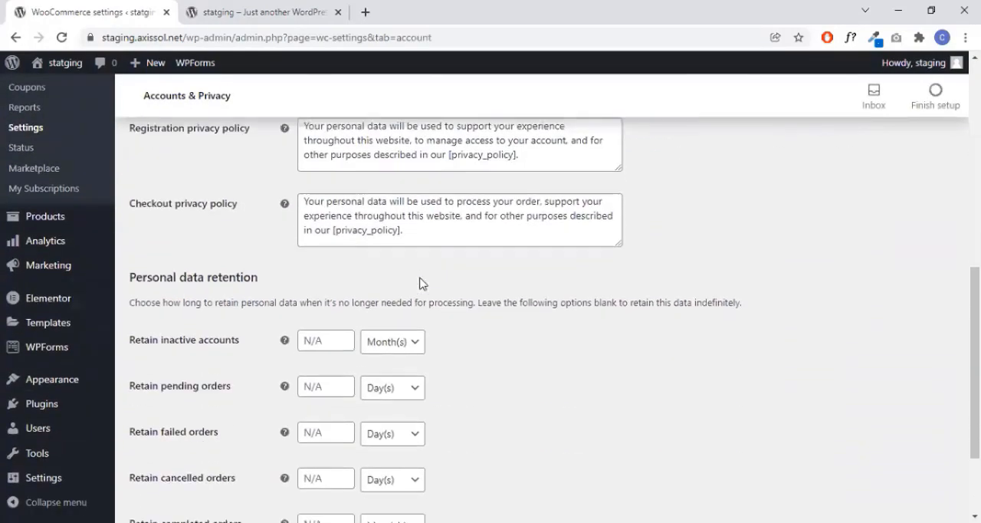
{"action": "scroll", "coordinate": [280, 350], "scroll_direction": "up", "scroll_amount": 10}
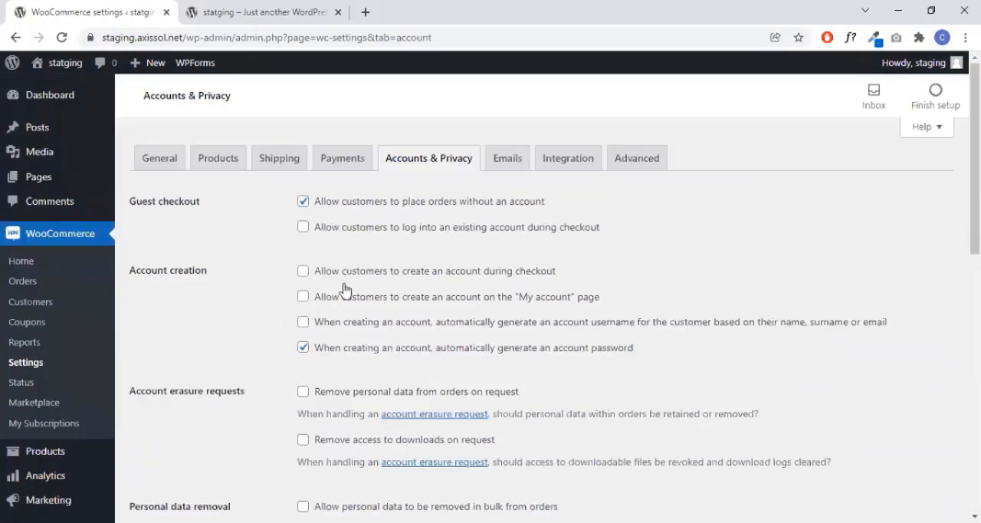
{"action": "scroll", "coordinate": [385, 404], "scroll_direction": "down", "scroll_amount": 3}
{"action": "scroll", "coordinate": [385, 404], "scroll_direction": "down", "scroll_amount": 3}
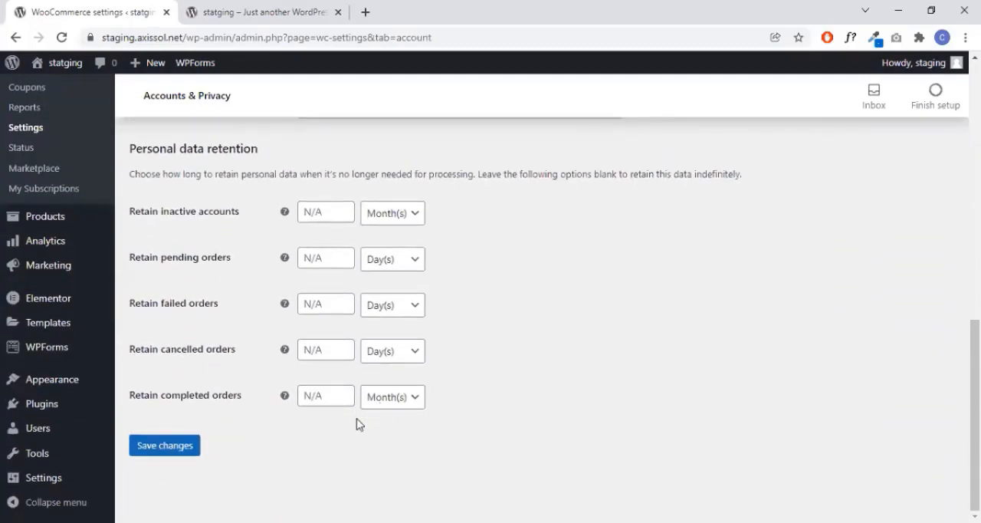
{"action": "left_click", "coordinate": [186, 456]}
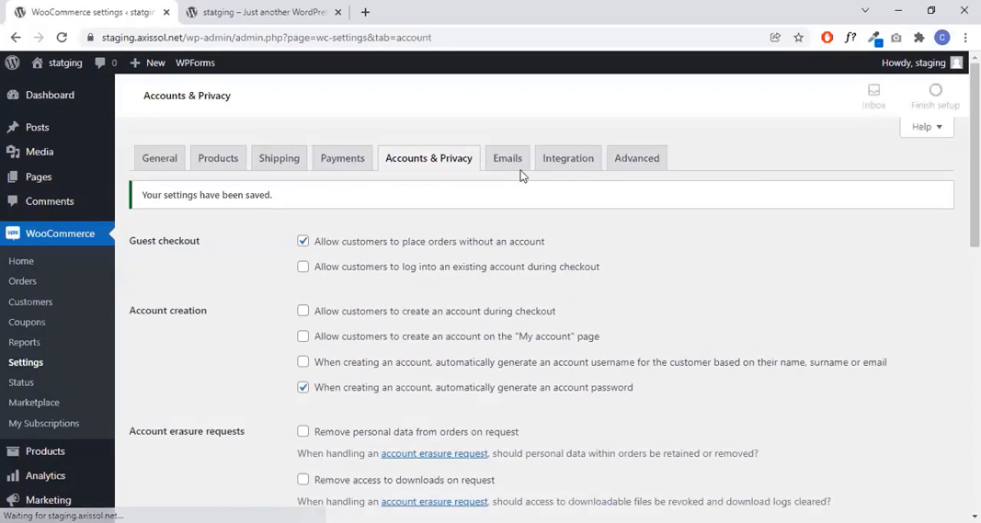
- Open the Emails settings, look over the notification list and the New order email's options, and return to the list
{"action": "left_click", "coordinate": [515, 169]}
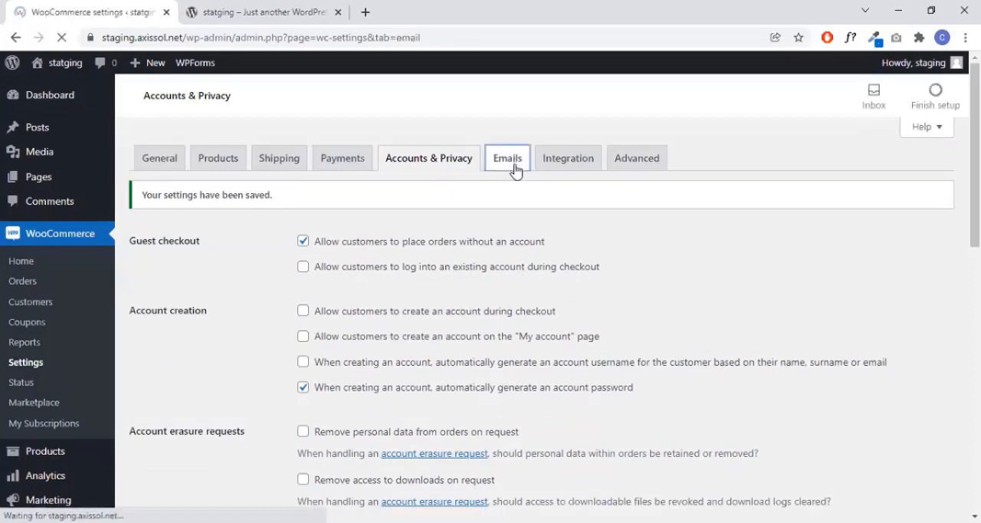
{"action": "scroll", "coordinate": [768, 307], "scroll_direction": "down", "scroll_amount": 3}
{"action": "scroll", "coordinate": [804, 301], "scroll_direction": "down", "scroll_amount": 10}
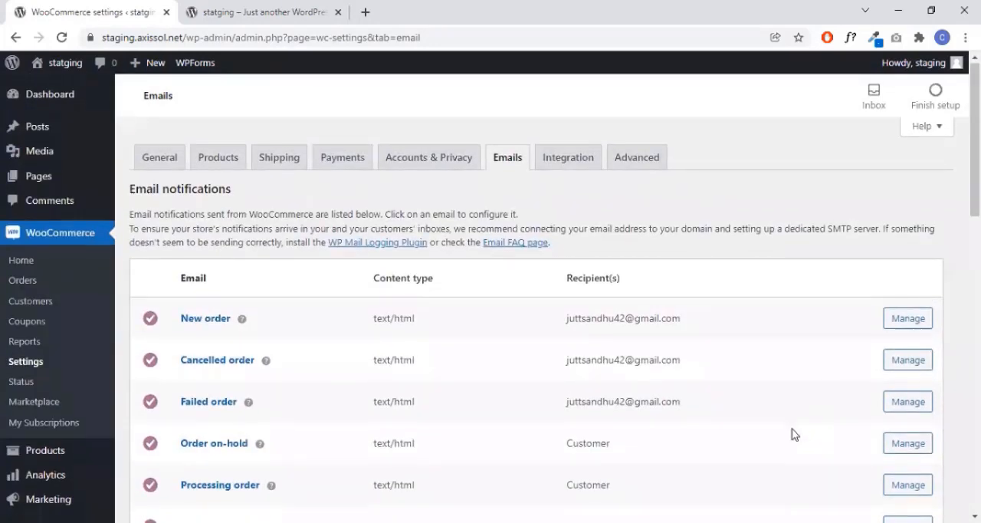
{"action": "scroll", "coordinate": [790, 430], "scroll_direction": "down", "scroll_amount": 1}
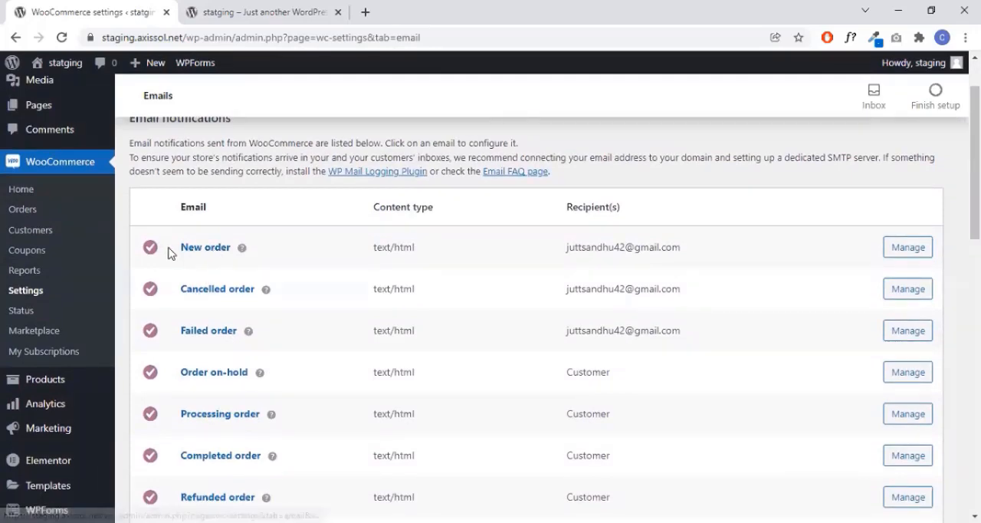
{"action": "left_click", "coordinate": [907, 247]}
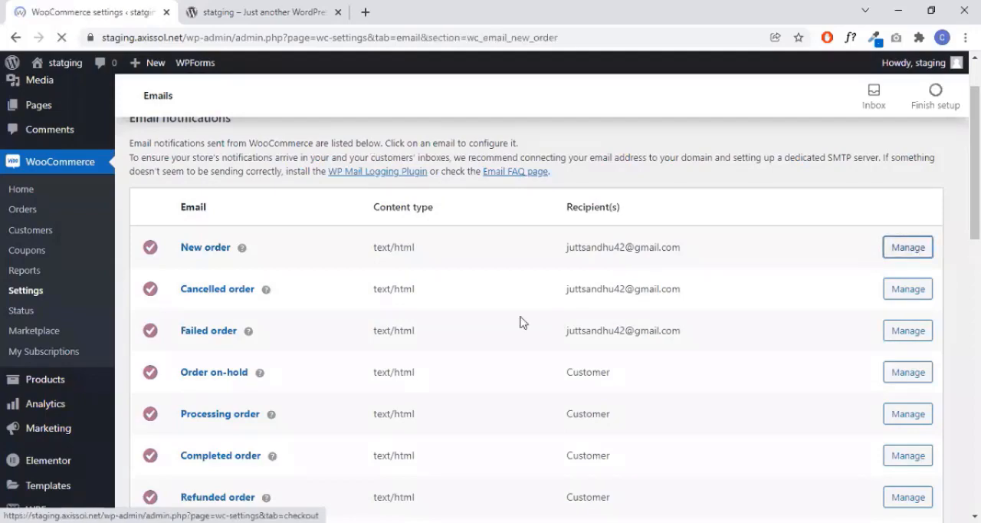
{"action": "scroll", "coordinate": [490, 322], "scroll_direction": "down", "scroll_amount": 5}
{"action": "scroll", "coordinate": [481, 321], "scroll_direction": "up", "scroll_amount": 2}
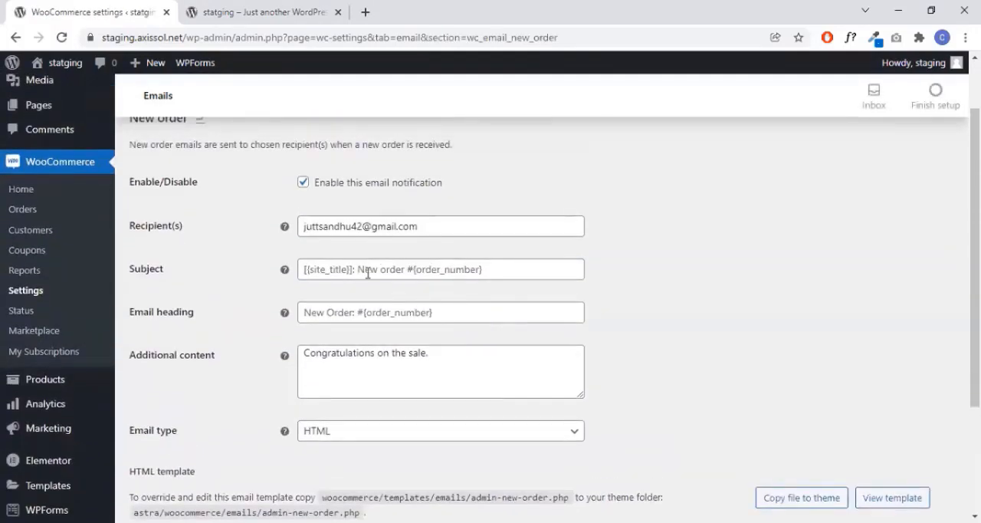
{"action": "left_click", "coordinate": [18, 36]}
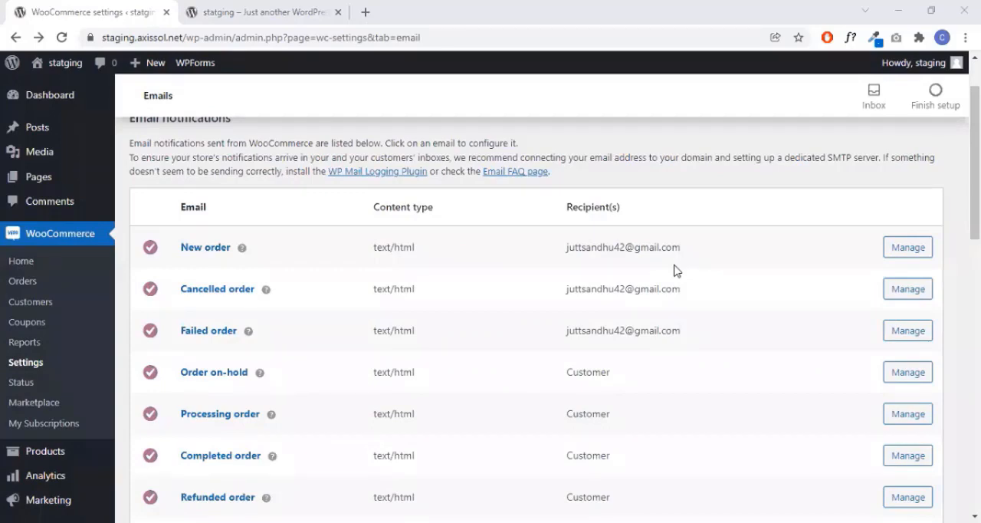
- Review the email sender options, template text and colors, keep the existing base color, and save the email settings as they are
{"action": "scroll", "coordinate": [674, 270], "scroll_direction": "down", "scroll_amount": 3}
{"action": "scroll", "coordinate": [674, 270], "scroll_direction": "down", "scroll_amount": 5}
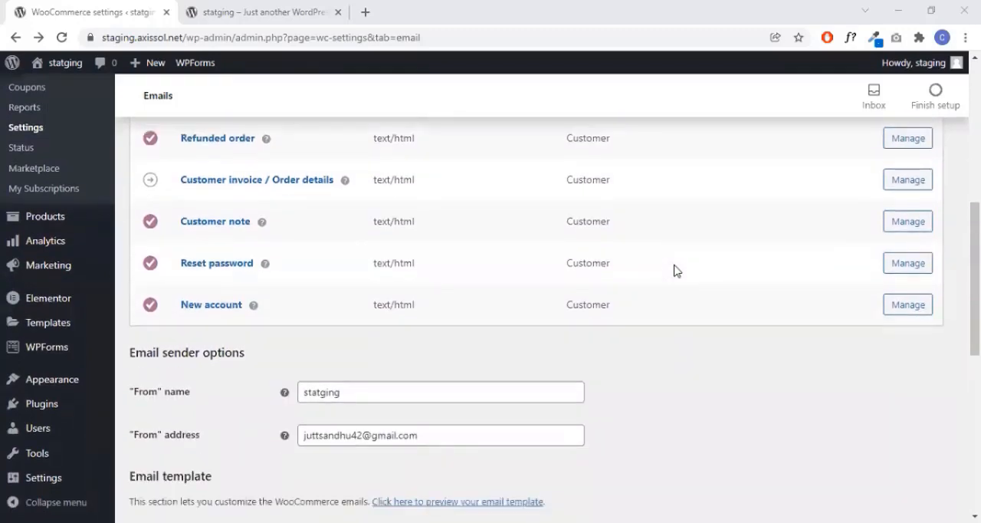
{"action": "scroll", "coordinate": [381, 383], "scroll_direction": "down", "scroll_amount": 2}
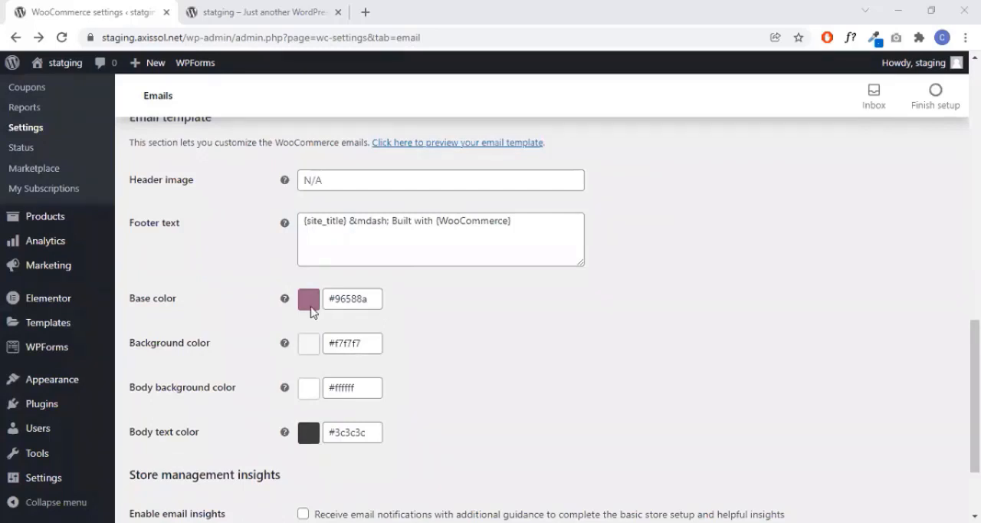
{"action": "left_click", "coordinate": [372, 298]}
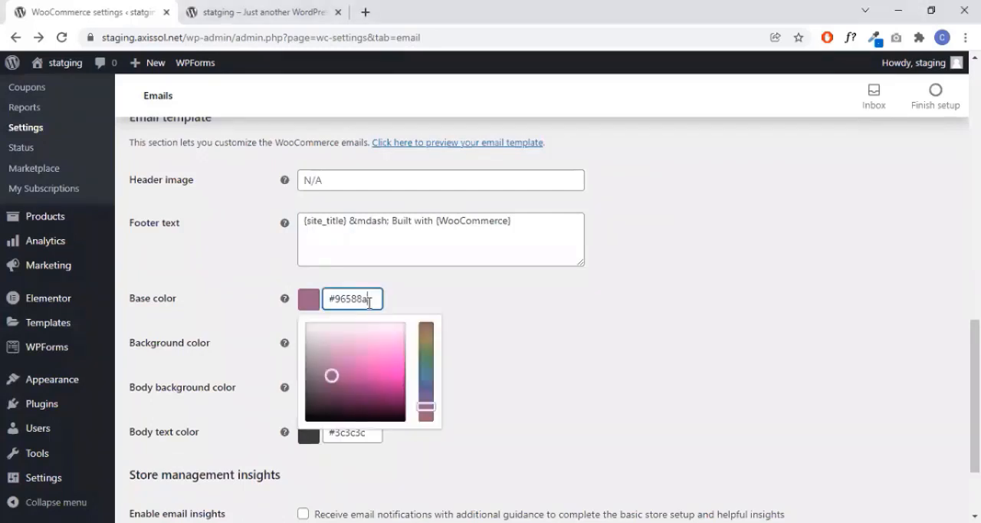
{"action": "left_click", "coordinate": [456, 300]}
{"action": "scroll", "coordinate": [422, 325], "scroll_direction": "down", "scroll_amount": 2}
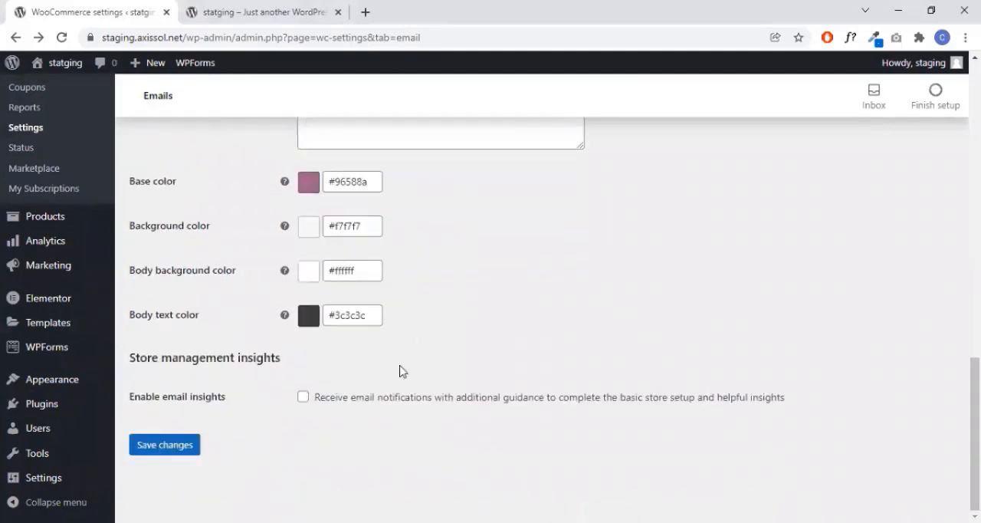
{"action": "left_click", "coordinate": [176, 450]}
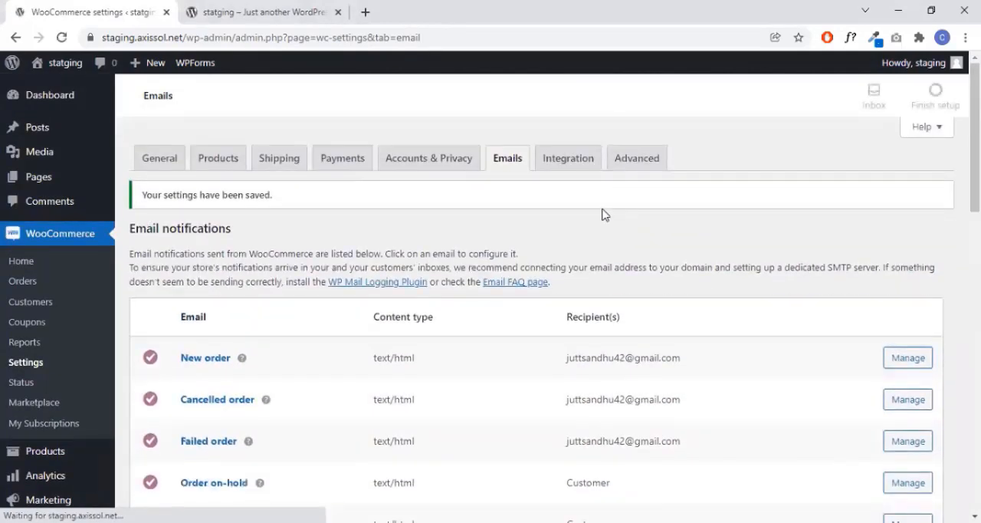
- Review the MaxMind Geolocation integration settings and the Advanced page setup and endpoint settings
{"action": "left_click", "coordinate": [579, 161]}
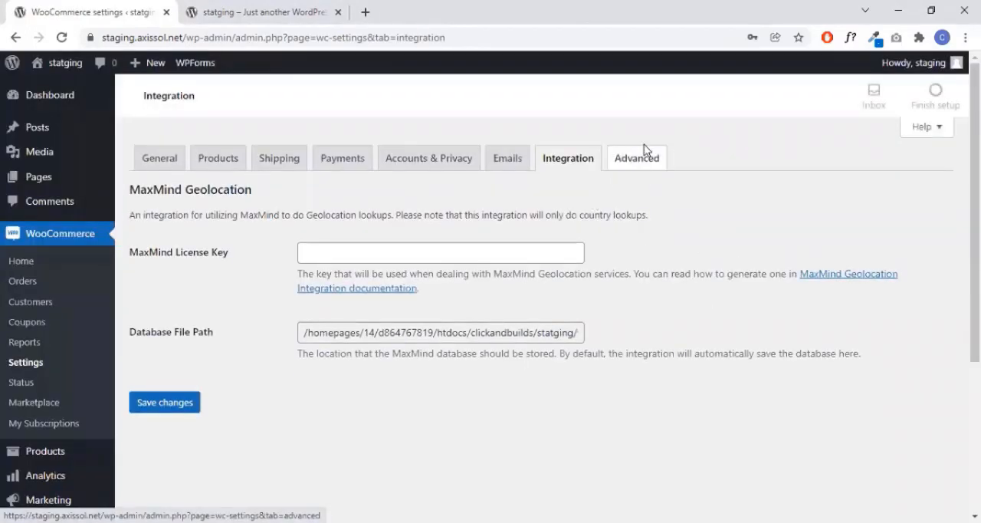
{"action": "left_click", "coordinate": [648, 166]}
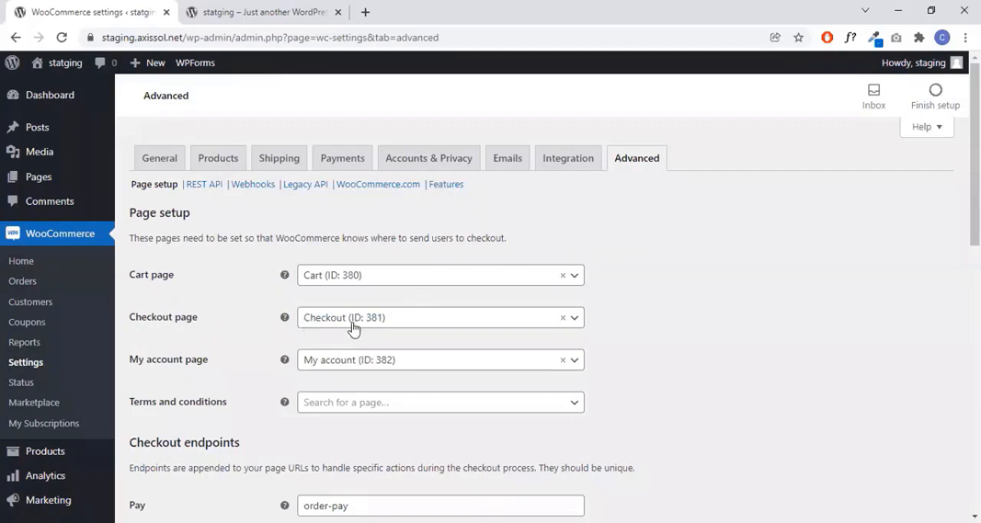
{"action": "scroll", "coordinate": [477, 358], "scroll_direction": "down", "scroll_amount": 2}
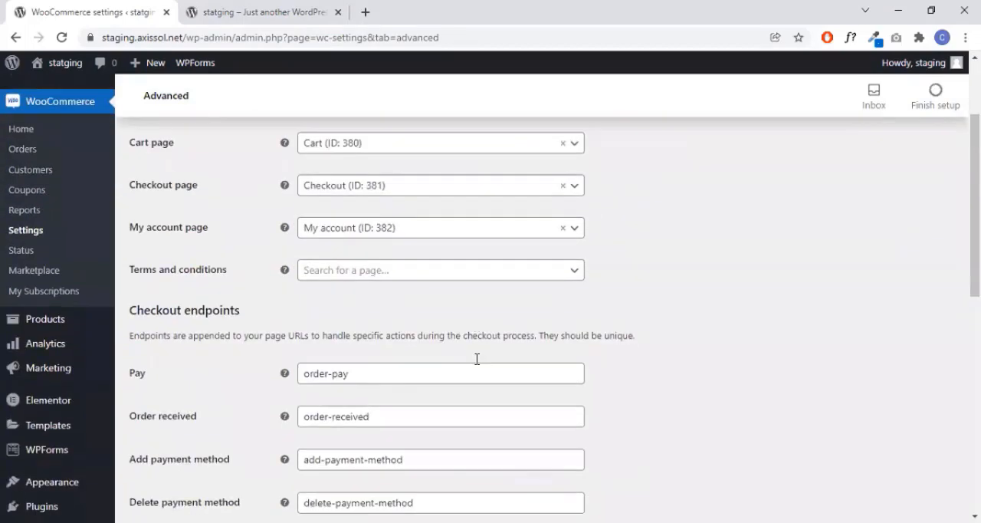
{"action": "scroll", "coordinate": [400, 378], "scroll_direction": "down", "scroll_amount": 8}
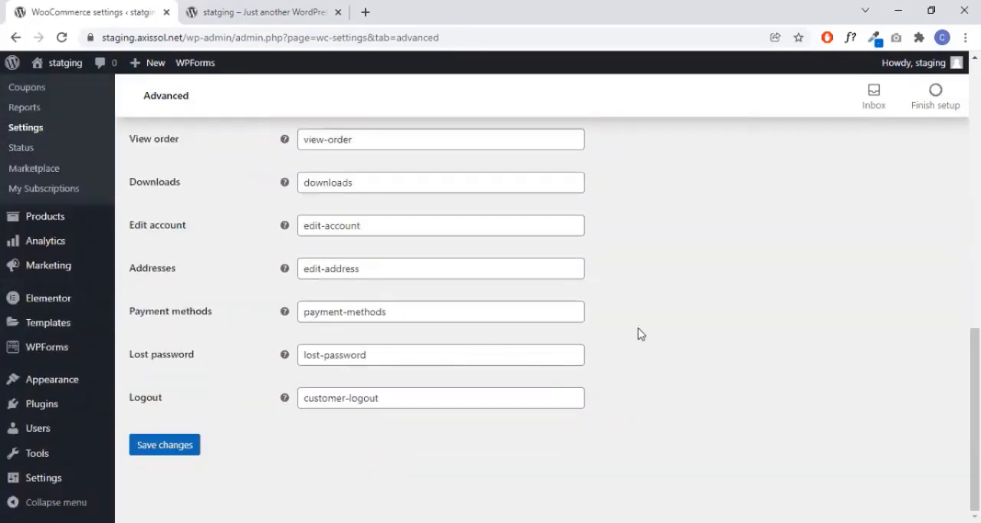
{"action": "scroll", "coordinate": [639, 333], "scroll_direction": "up", "scroll_amount": 10}
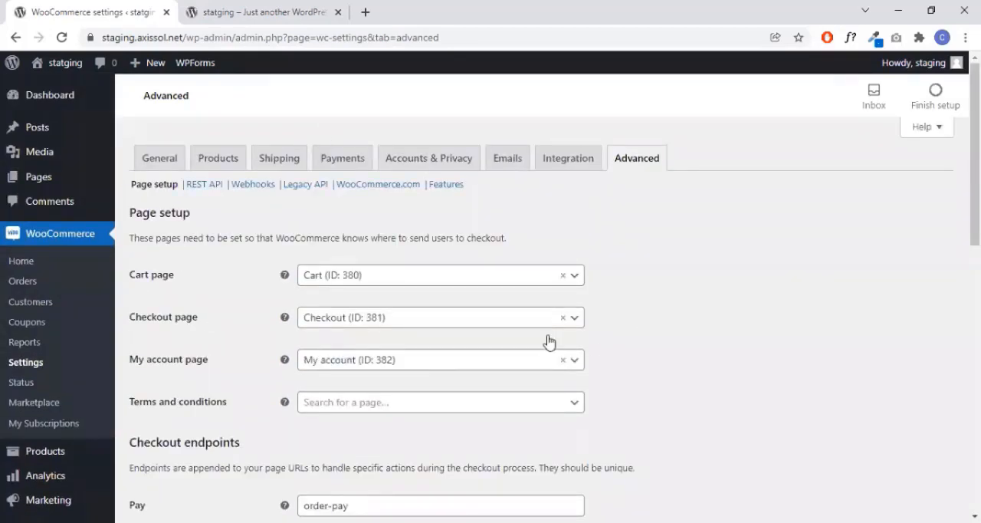
- Go to the WordPress dashboard, open the list of all products, and start creating a new product
{"action": "left_click", "coordinate": [69, 91]}
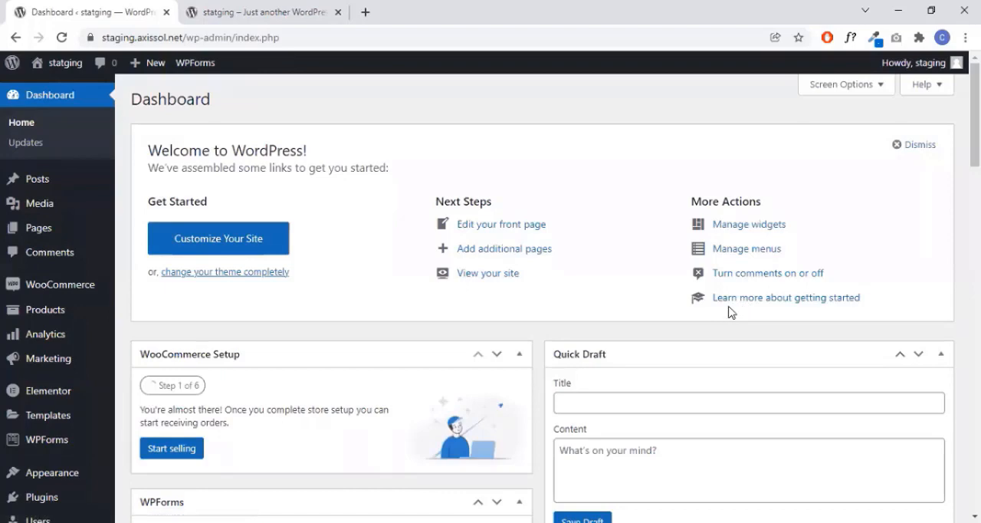
{"action": "mouse_move", "coordinate": [65, 295]}
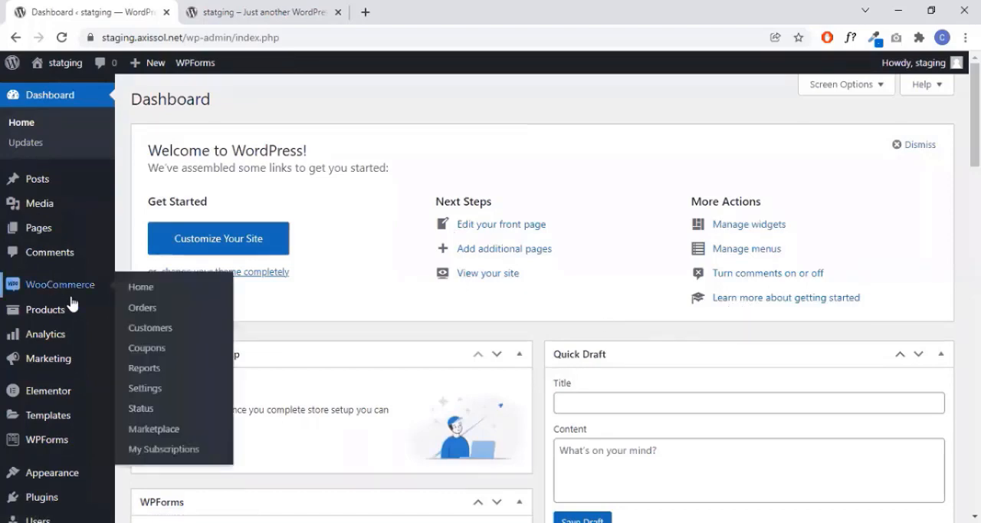
{"action": "mouse_move", "coordinate": [59, 312]}
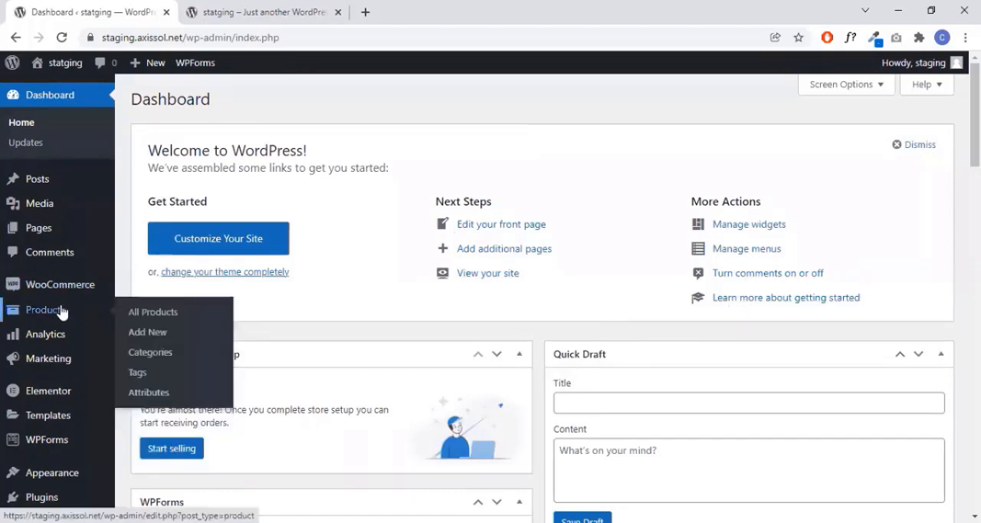
{"action": "left_click", "coordinate": [164, 315]}
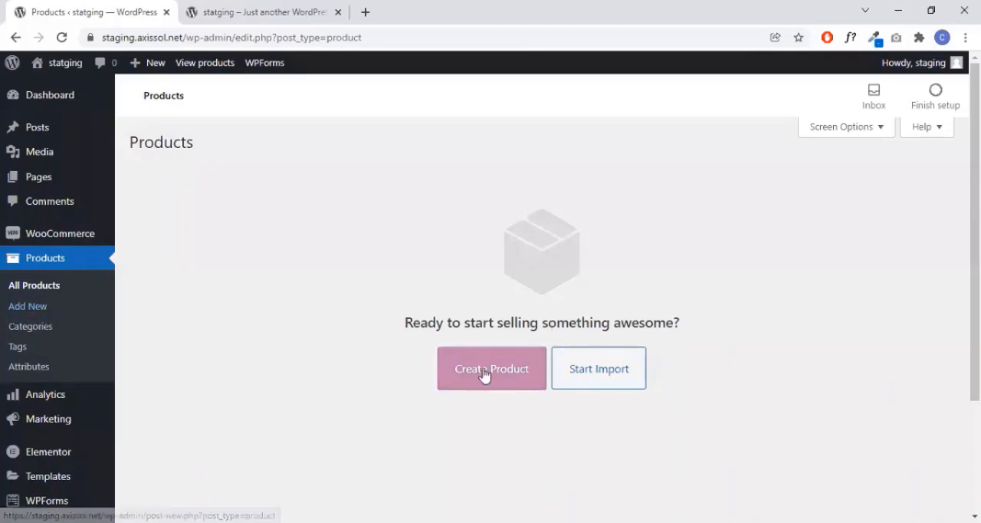
{"action": "left_click", "coordinate": [509, 378]}
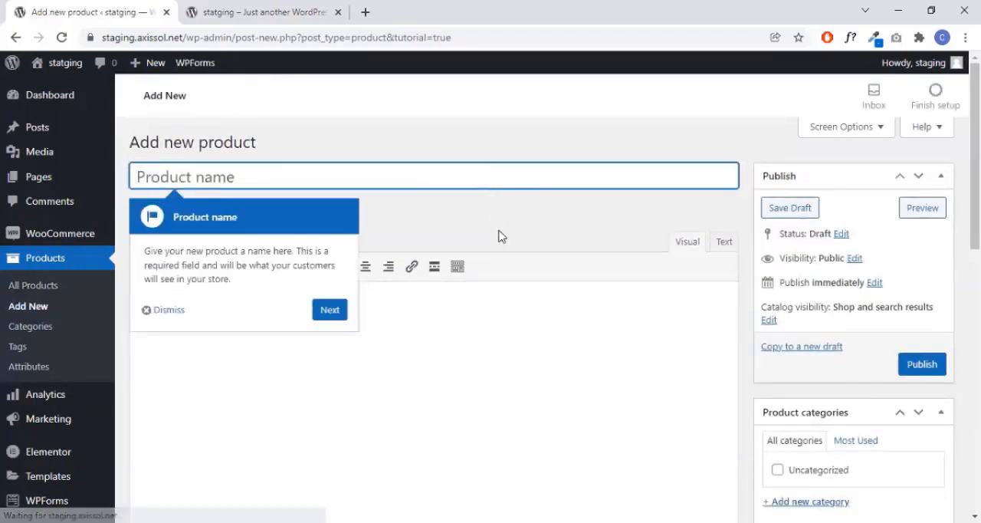
- Look over the new product form and name the product "Coffee Mug"
{"action": "scroll", "coordinate": [503, 239], "scroll_direction": "down", "scroll_amount": 2}
{"action": "scroll", "coordinate": [629, 263], "scroll_direction": "down", "scroll_amount": 7}
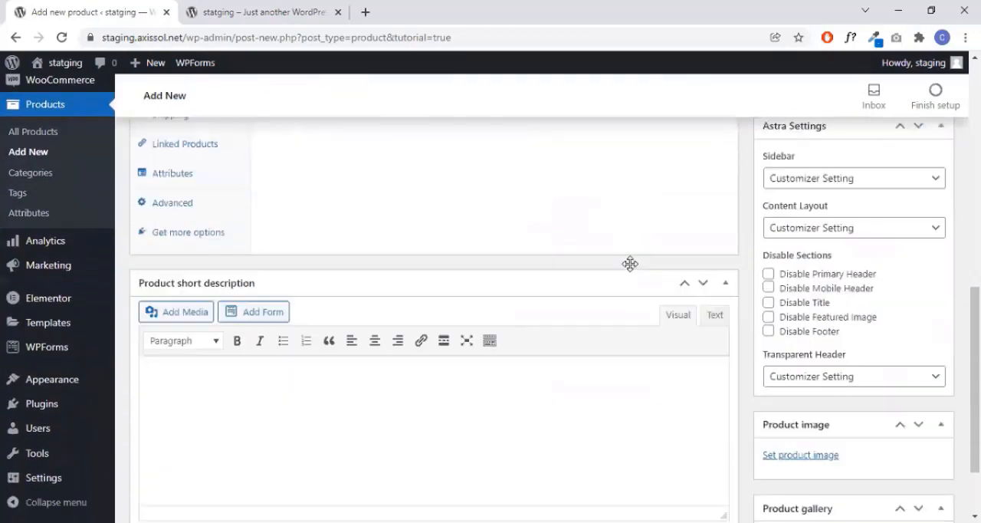
{"action": "scroll", "coordinate": [650, 324], "scroll_direction": "up", "scroll_amount": 1}
{"action": "scroll", "coordinate": [660, 316], "scroll_direction": "up", "scroll_amount": 8}
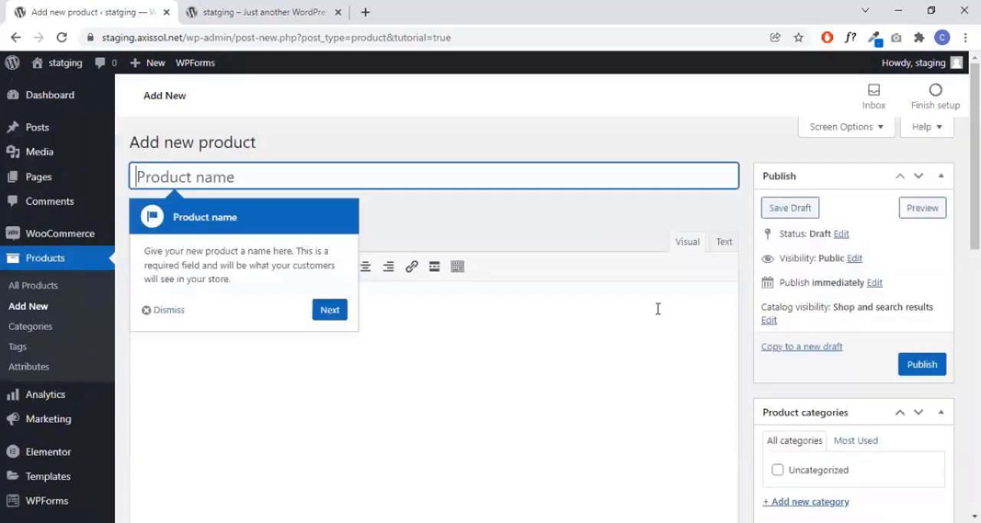
{"action": "left_click", "coordinate": [307, 193]}
{"action": "left_click", "coordinate": [268, 183]}
{"action": "mouse_move", "coordinate": [71, 252]}
{"action": "type", "text": "C"}
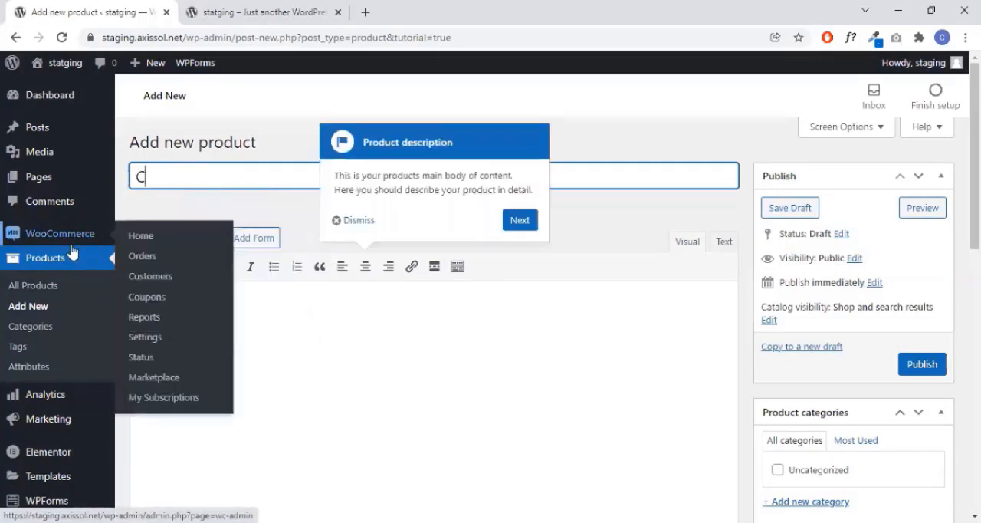
{"action": "type", "text": "offe"}
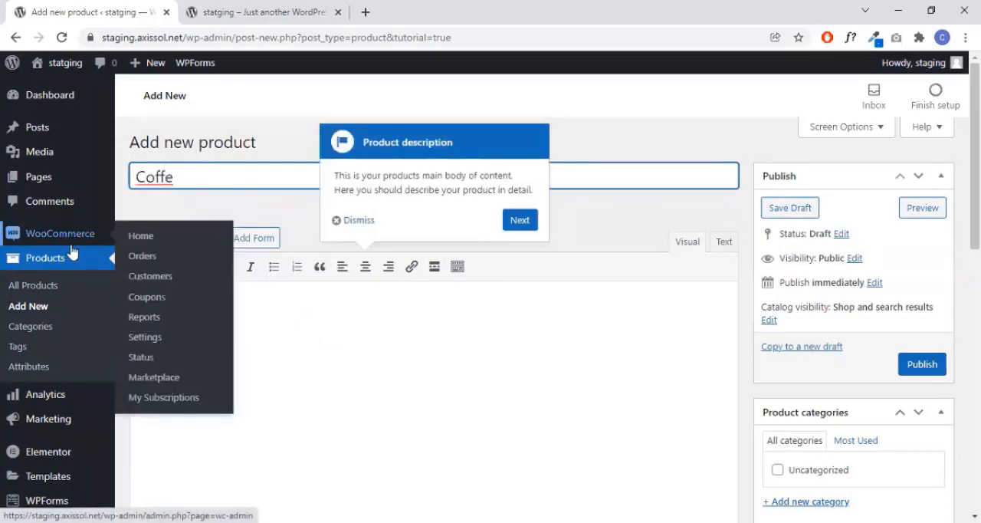
{"action": "key", "text": "BackSpace"}
{"action": "type", "text": "e Mug"}
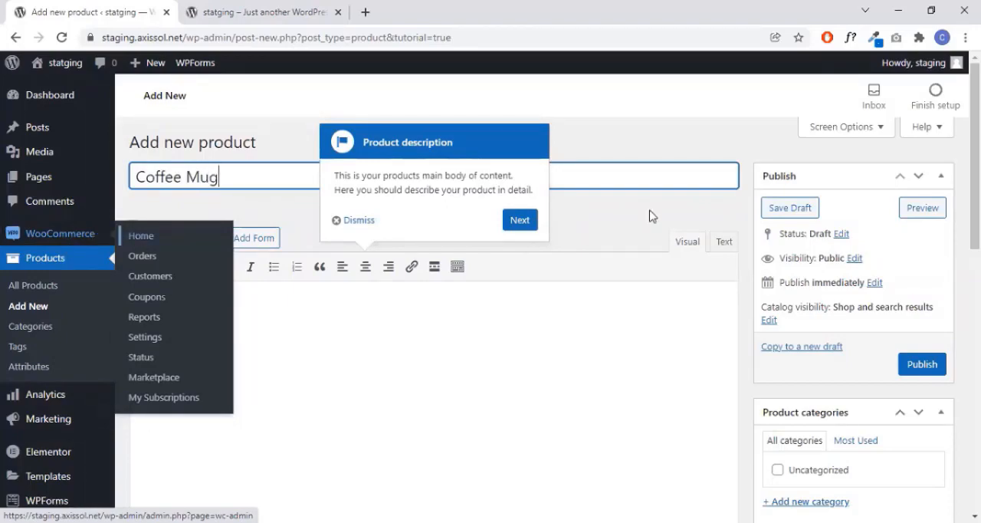
- Copy the lorem ipsum paragraph from the About section of the site's front page and paste it as the product description
{"action": "left_click", "coordinate": [275, 11]}
{"action": "scroll", "coordinate": [490, 298], "scroll_direction": "down", "scroll_amount": 5}
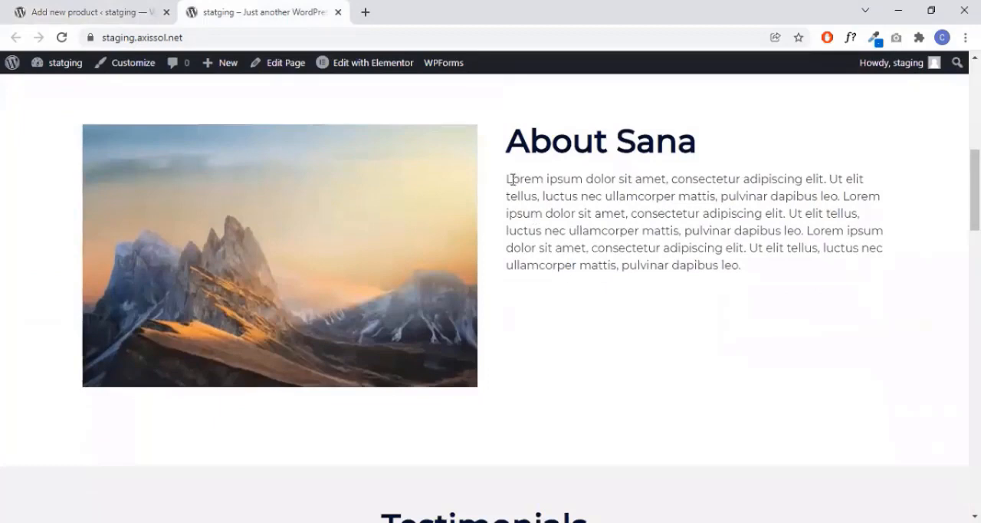
{"action": "left_click_drag", "start_coordinate": [505, 178], "coordinate": [795, 285]}
{"action": "key", "text": "ctrl+c"}
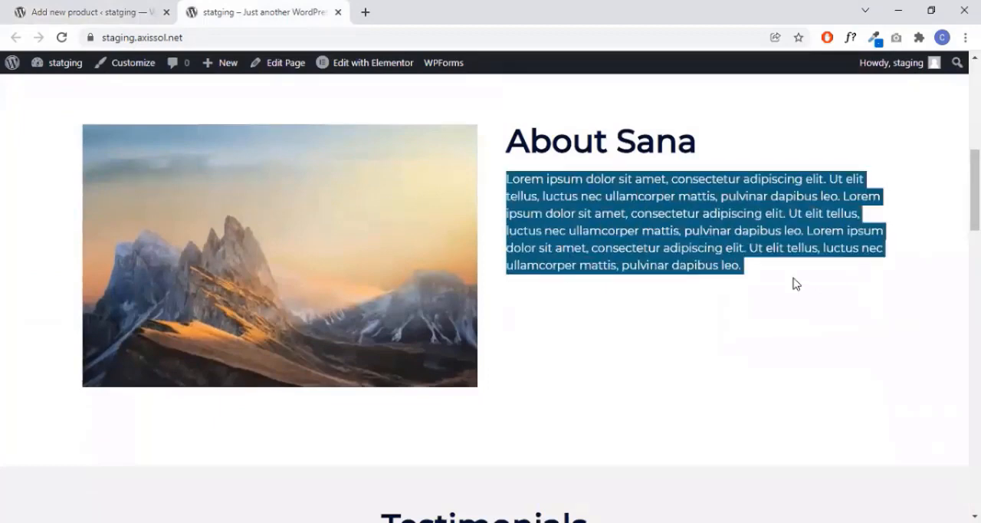
{"action": "left_click", "coordinate": [127, 9]}
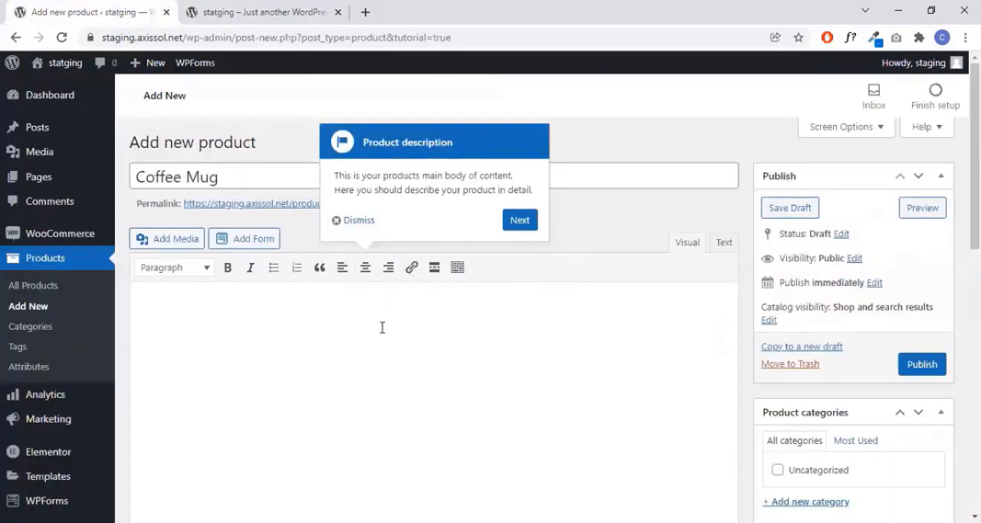
{"action": "key", "text": "ctrl+v"}
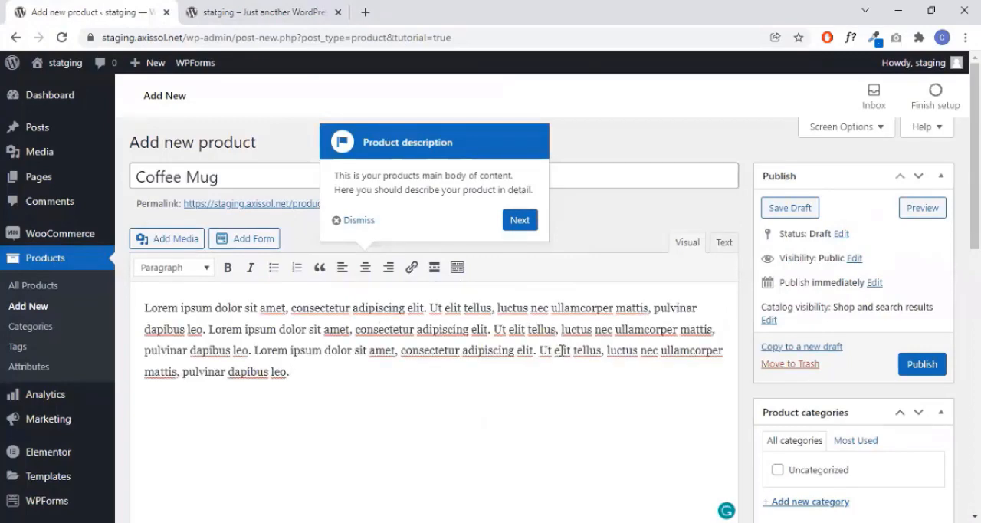
- Examine the Product data section of the Coffee Mug product, with its product type and general price fields
{"action": "scroll", "coordinate": [562, 352], "scroll_direction": "down", "scroll_amount": 3}
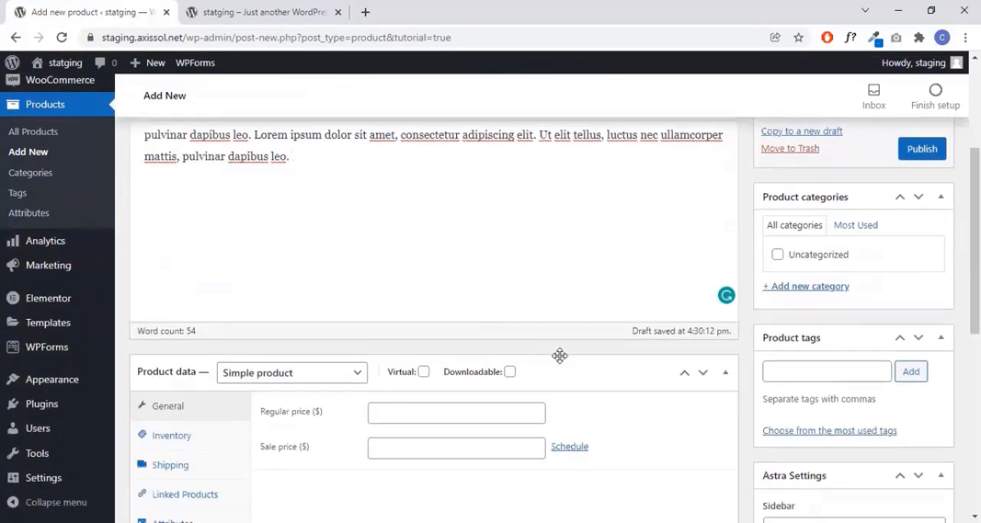
{"action": "scroll", "coordinate": [613, 357], "scroll_direction": "down", "scroll_amount": 3}
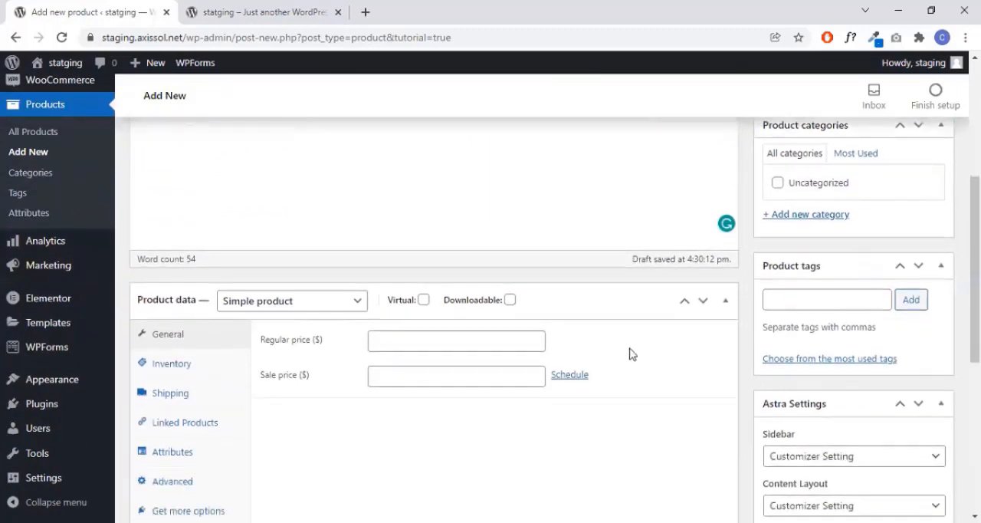
{"action": "scroll", "coordinate": [630, 353], "scroll_direction": "up", "scroll_amount": 1}
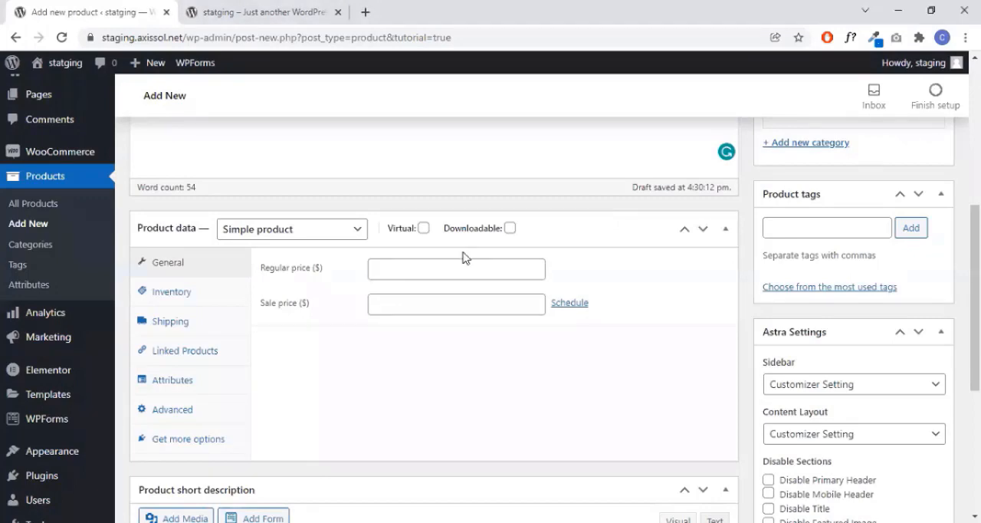
- Keep Simple product as the product type and set the regular price to $24.99 and the sale price to $18.00
{"action": "left_click", "coordinate": [261, 233]}
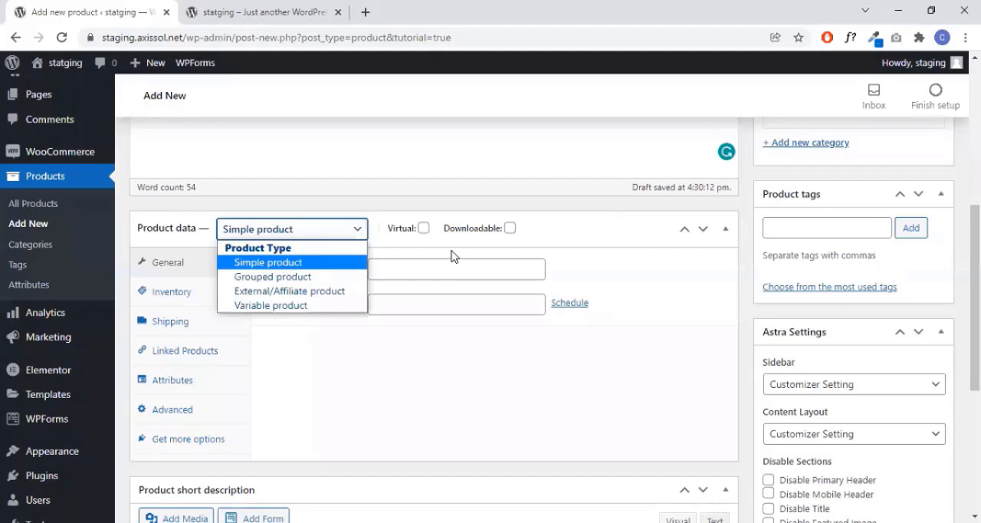
{"action": "left_click", "coordinate": [321, 260]}
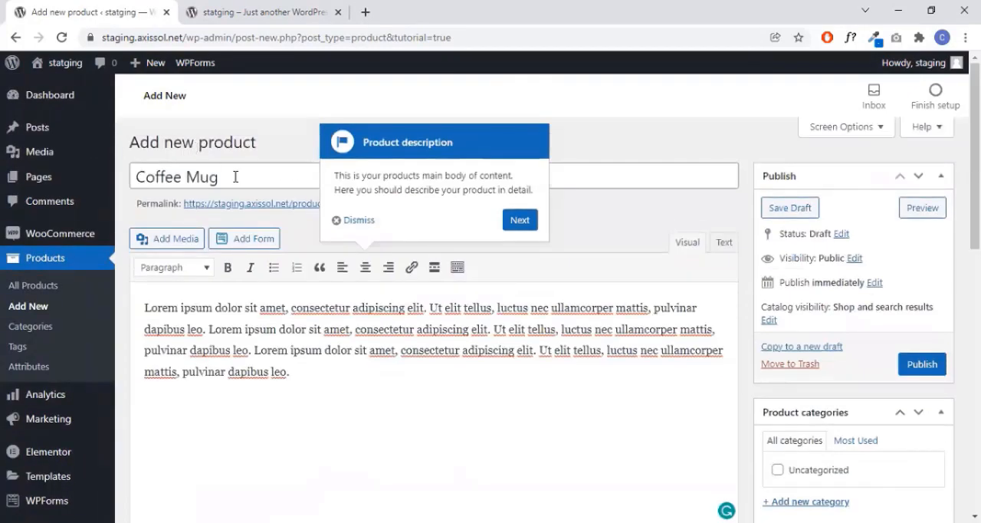
{"action": "scroll", "coordinate": [406, 321], "scroll_direction": "down", "scroll_amount": 1}
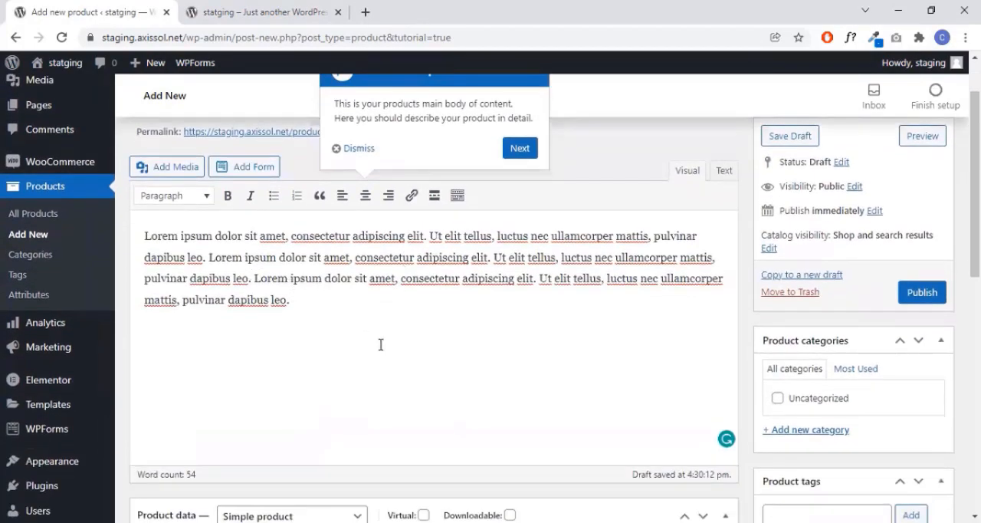
{"action": "scroll", "coordinate": [381, 344], "scroll_direction": "down", "scroll_amount": 4}
{"action": "left_click", "coordinate": [406, 277]}
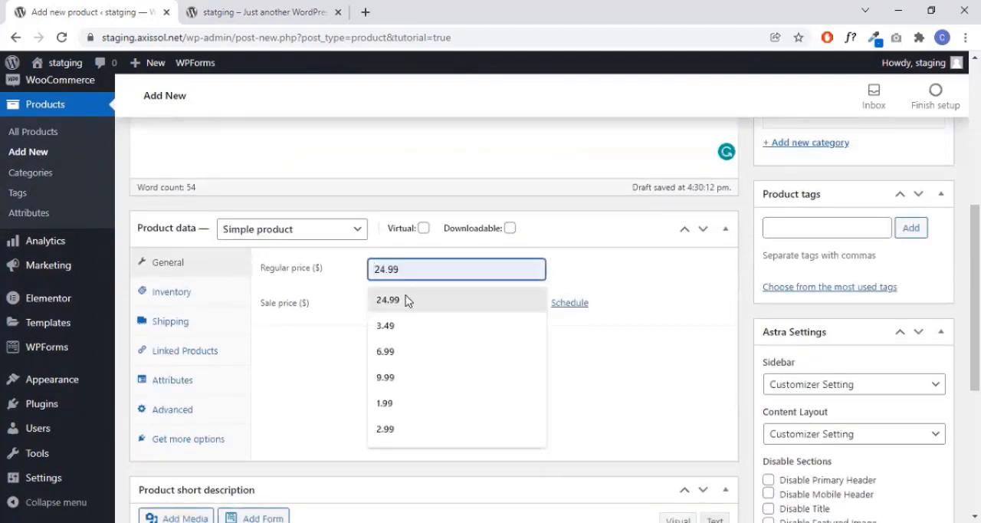
{"action": "left_click", "coordinate": [406, 300]}
{"action": "left_click", "coordinate": [596, 280]}
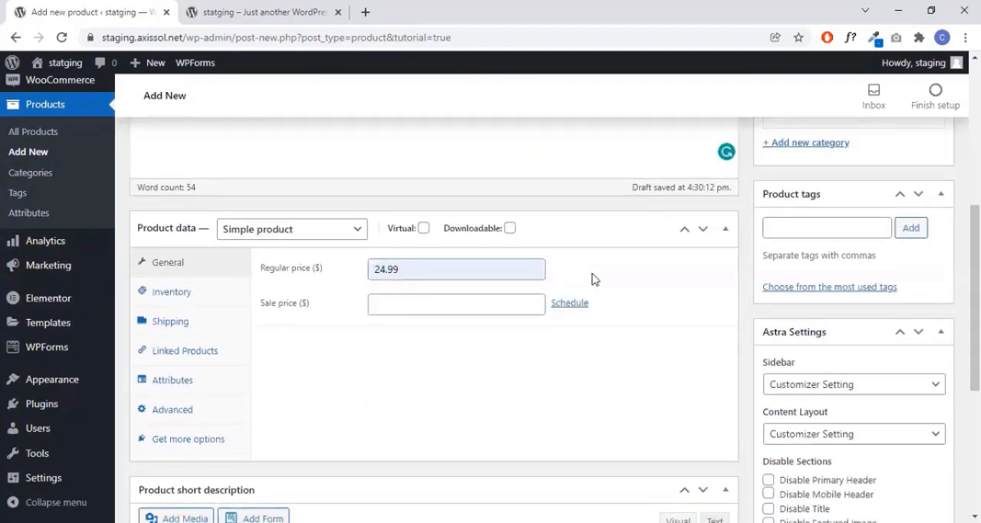
{"action": "left_click", "coordinate": [448, 302]}
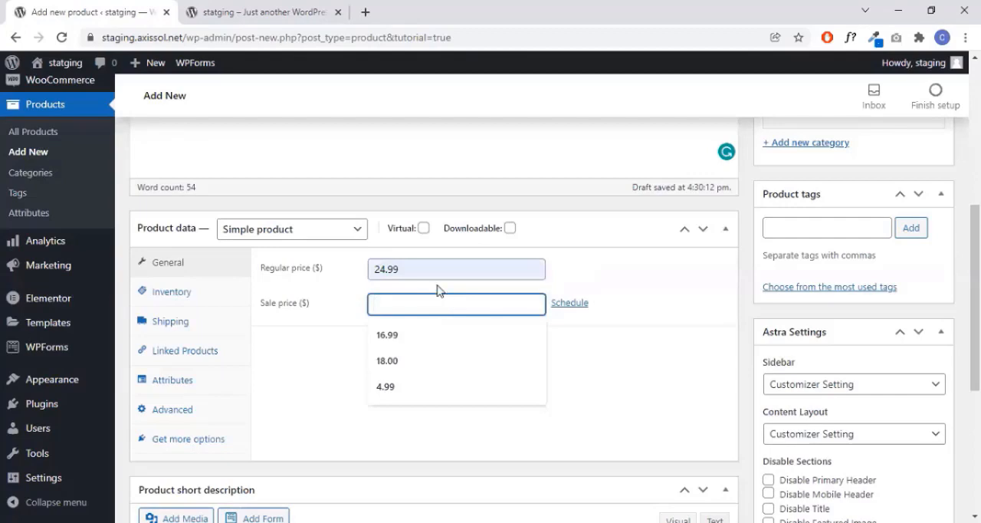
{"action": "left_click", "coordinate": [397, 361]}
{"action": "left_click", "coordinate": [584, 284]}
- Set the Coffee Mug's SKU to 1 in its inventory data
{"action": "left_click", "coordinate": [203, 296]}
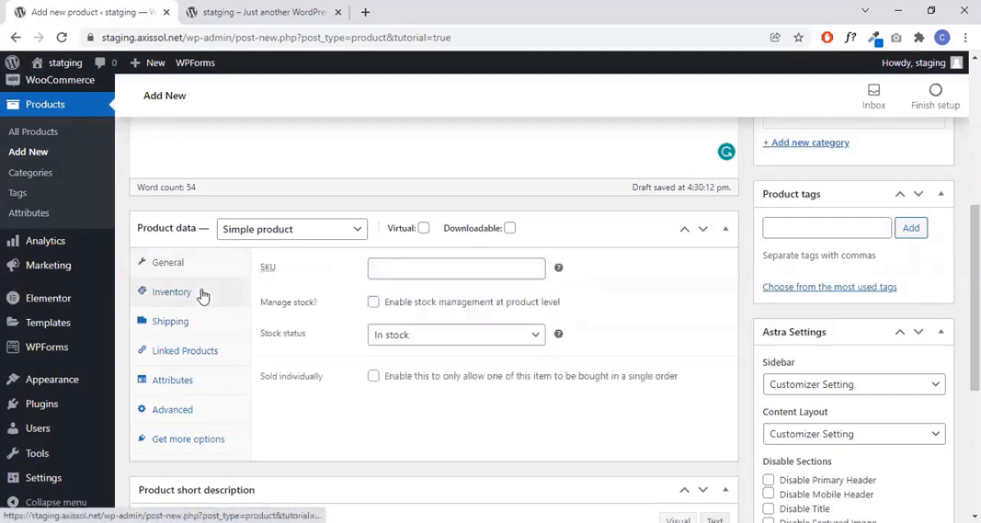
{"action": "left_click", "coordinate": [458, 273]}
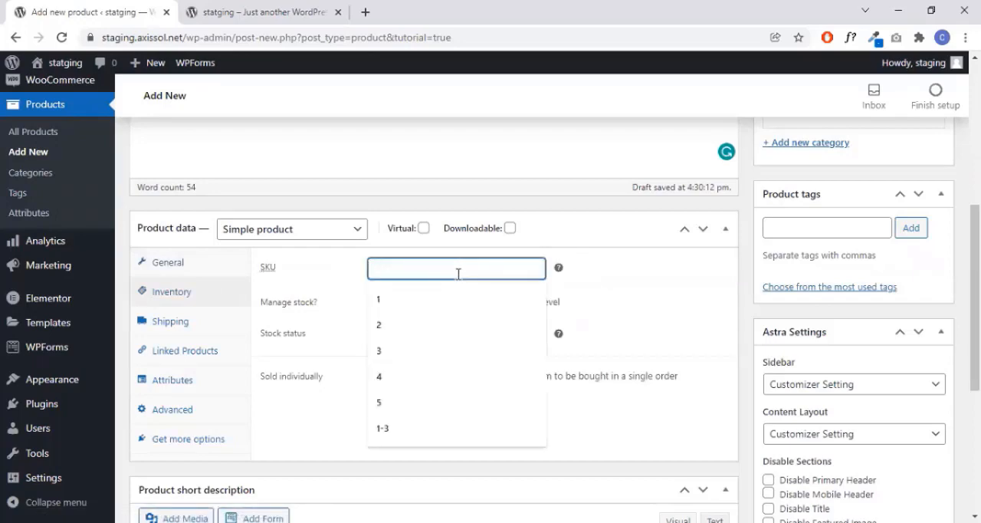
{"action": "left_click", "coordinate": [419, 299]}
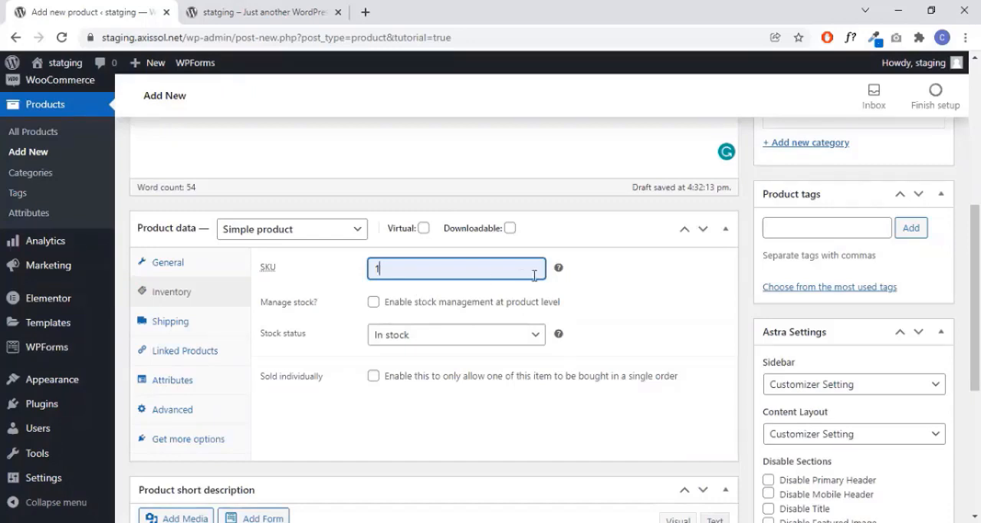
{"action": "left_click", "coordinate": [444, 348]}
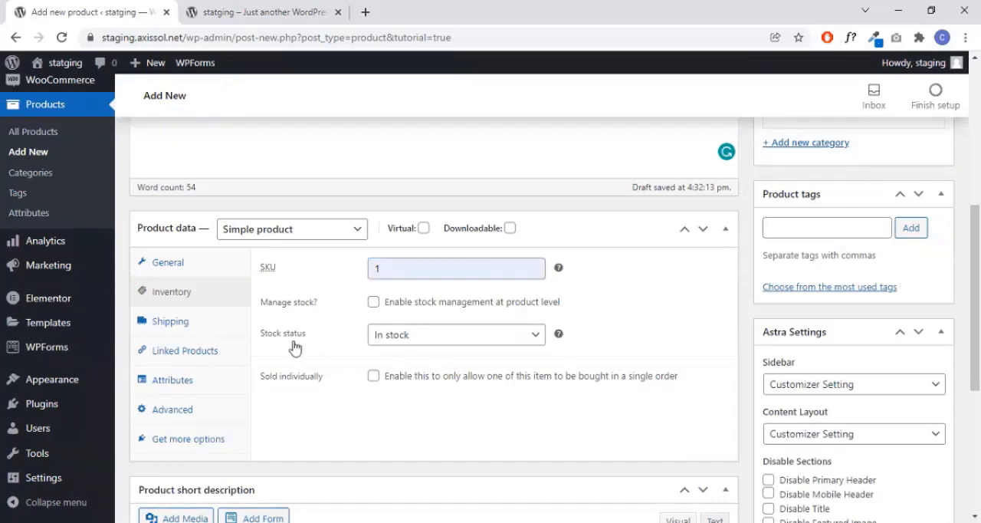
- Review the product's shipping fields, custom attribute options, and advanced settings such as purchase note, menu order and reviews
{"action": "left_click", "coordinate": [173, 326]}
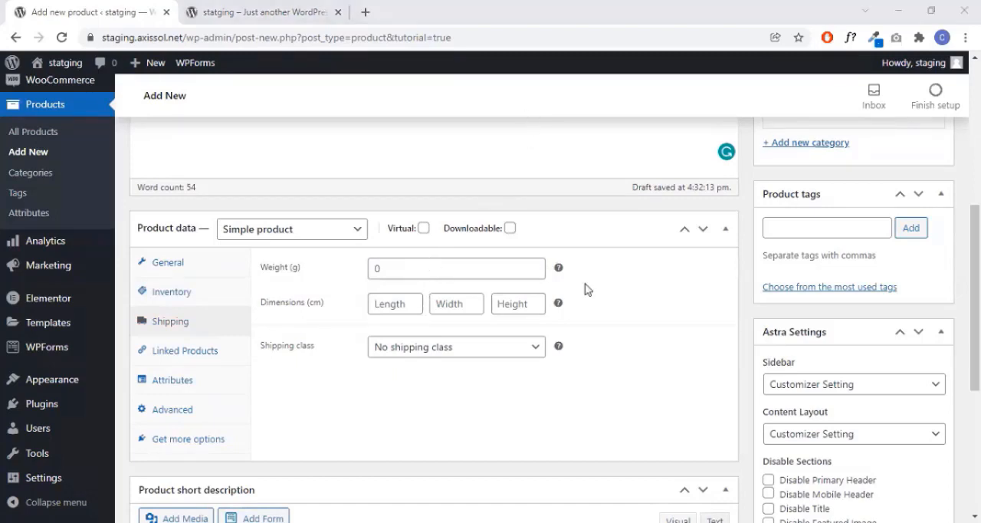
{"action": "left_click", "coordinate": [216, 383]}
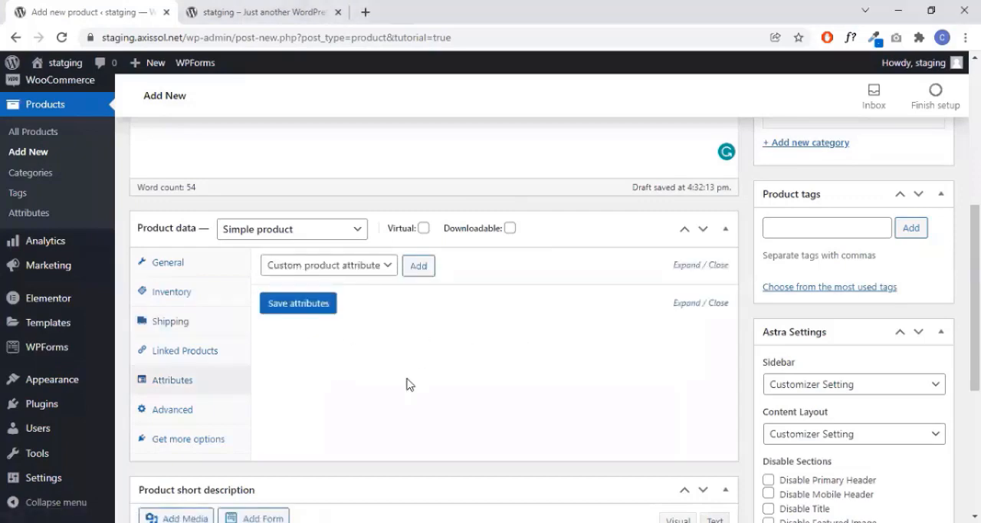
{"action": "left_click", "coordinate": [385, 268]}
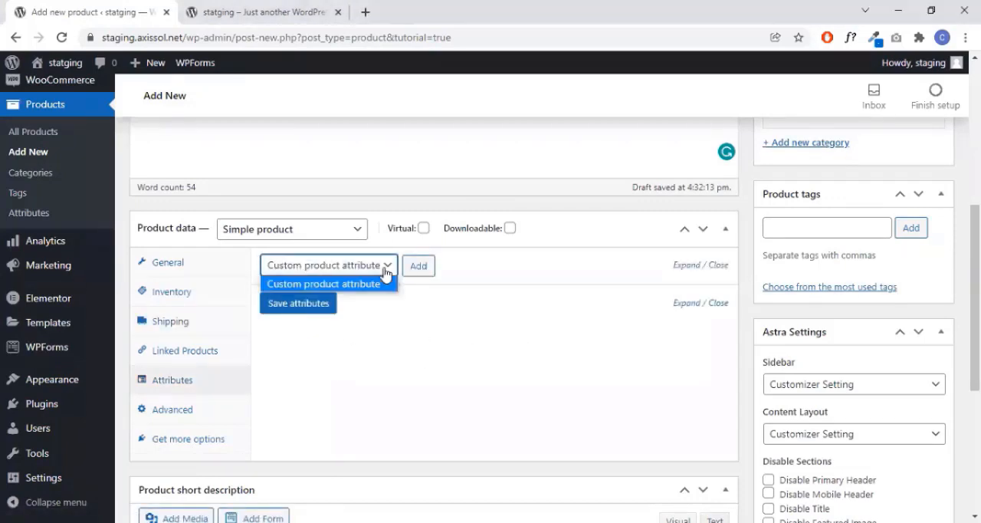
{"action": "left_click", "coordinate": [518, 269]}
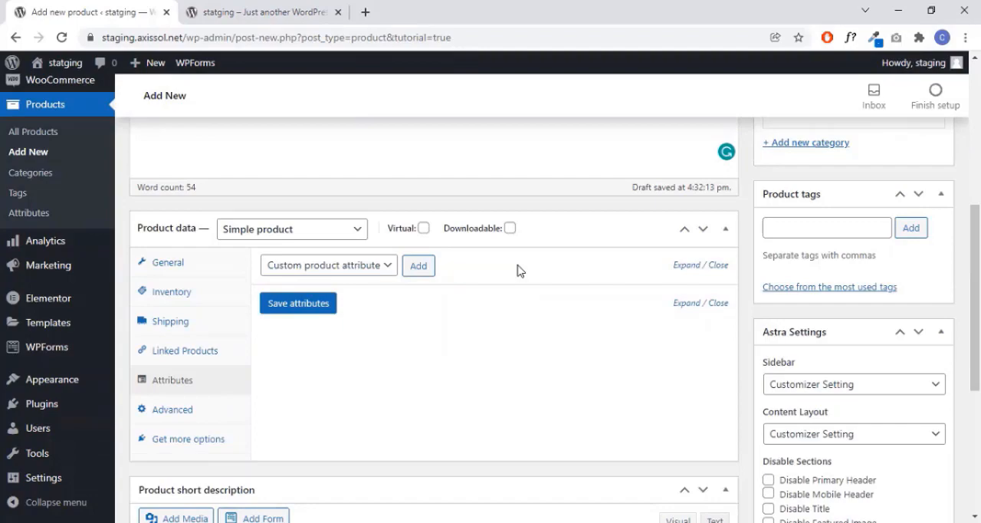
{"action": "scroll", "coordinate": [518, 270], "scroll_direction": "down", "scroll_amount": 3}
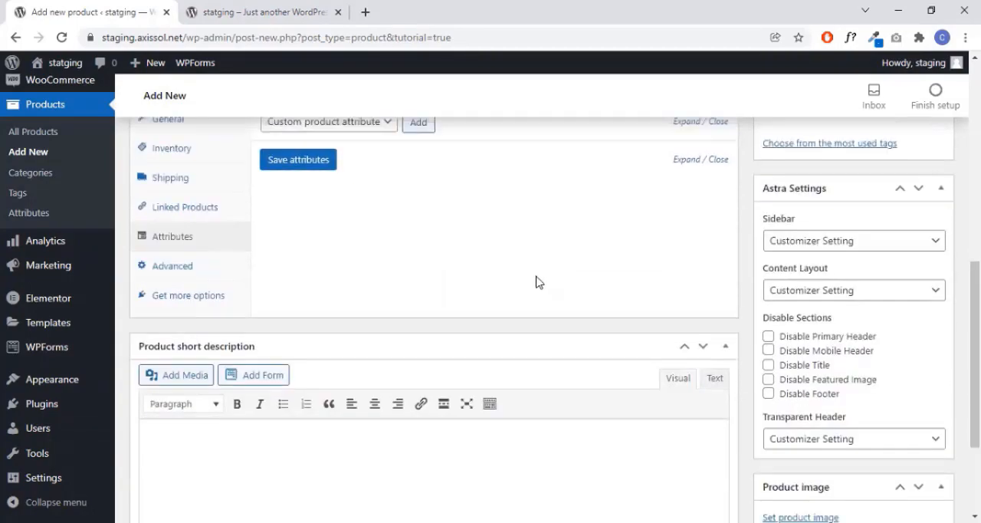
{"action": "scroll", "coordinate": [540, 284], "scroll_direction": "up", "scroll_amount": 2}
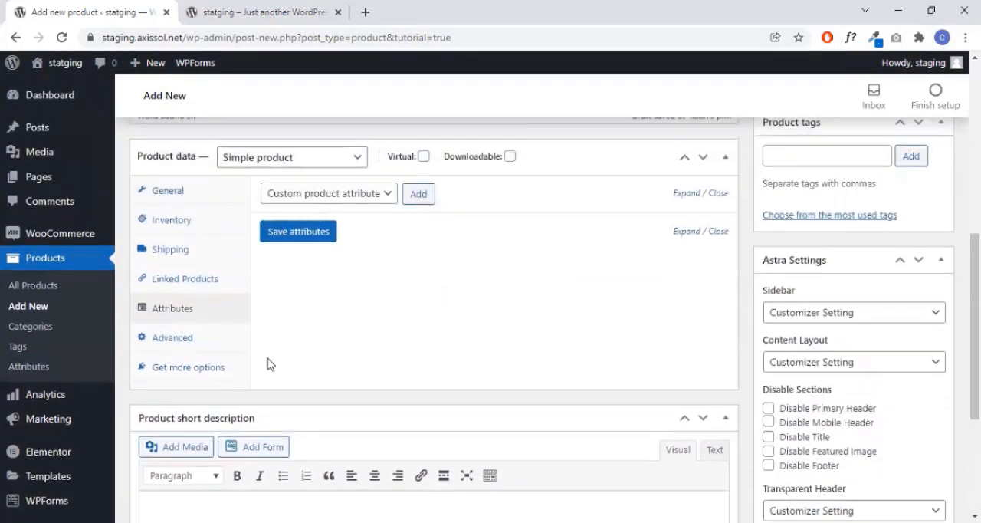
{"action": "left_click", "coordinate": [176, 343]}
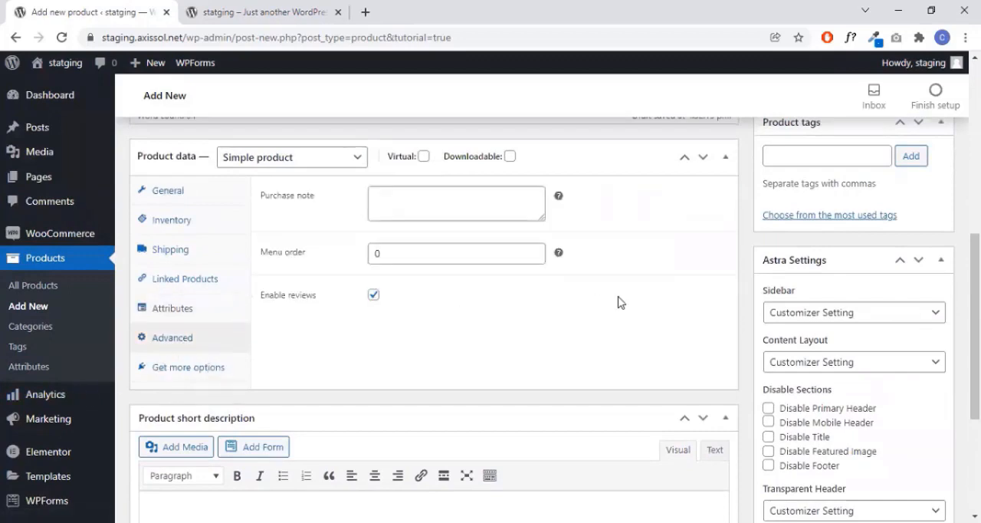
- Paste the lorem ipsum text as the product short description and cut everything after the first "dapibus leo."
{"action": "scroll", "coordinate": [613, 303], "scroll_direction": "down", "scroll_amount": 3}
{"action": "left_click", "coordinate": [238, 279]}
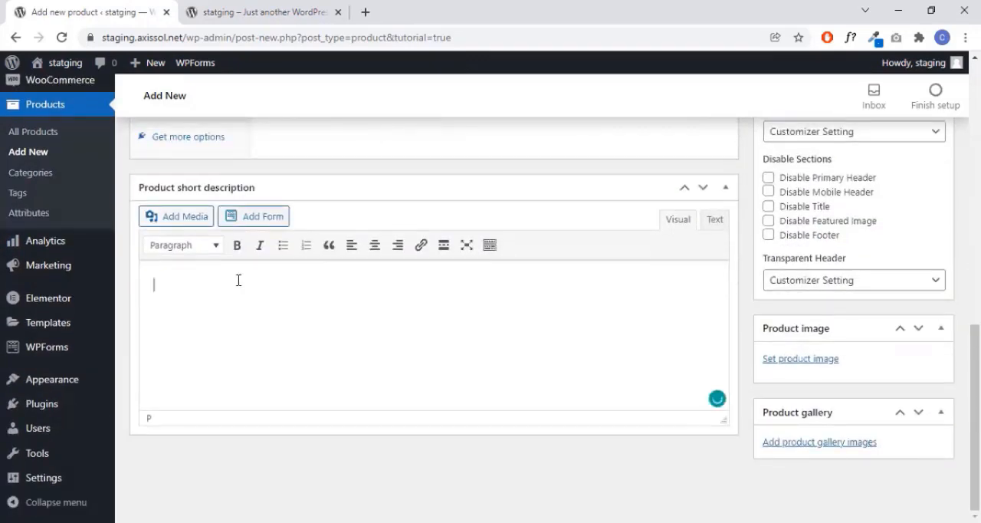
{"action": "type", "text": "Lorem ipsum dolor sit amet, consectetur adipiscing elit. Ut elit tellus, luctus nec ullamcorper mattis, pulvinar dapibus leo. Lorem ipsum dolor sit amet, consectetur adipiscing elit. Ut elit tellus, luctus nec ullamcorper mattis, pulvinar dapibus leo. Lorem ipsum dolor sit amet, consectetur adipiscing elit. Ut elit tellus, luctus nec ullamcorper mattis, pulvinar dapibus leo."}
{"action": "left_click_drag", "start_coordinate": [394, 354], "coordinate": [219, 306]}
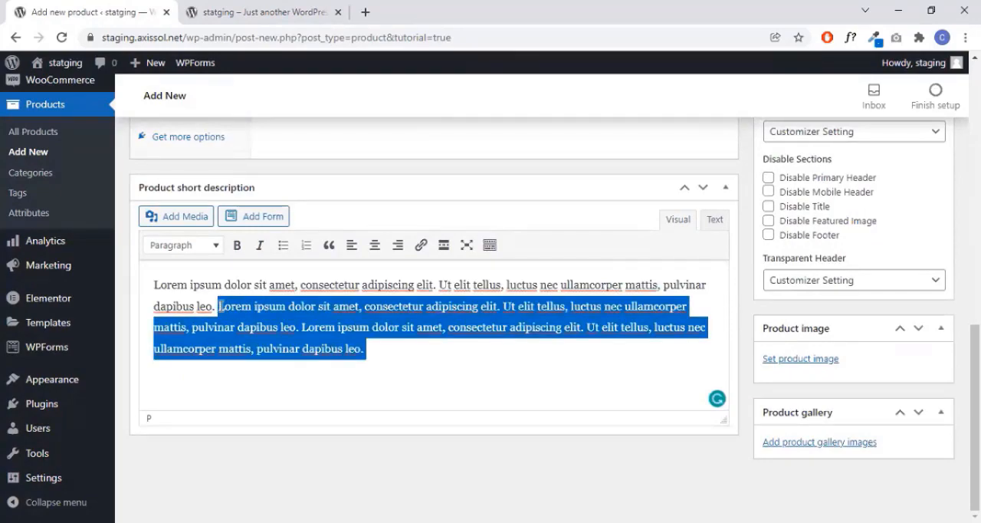
{"action": "key", "text": "ctrl+x"}
- Browse the media library and set customer3.jpg as the product image
{"action": "scroll", "coordinate": [430, 289], "scroll_direction": "up", "scroll_amount": 5}
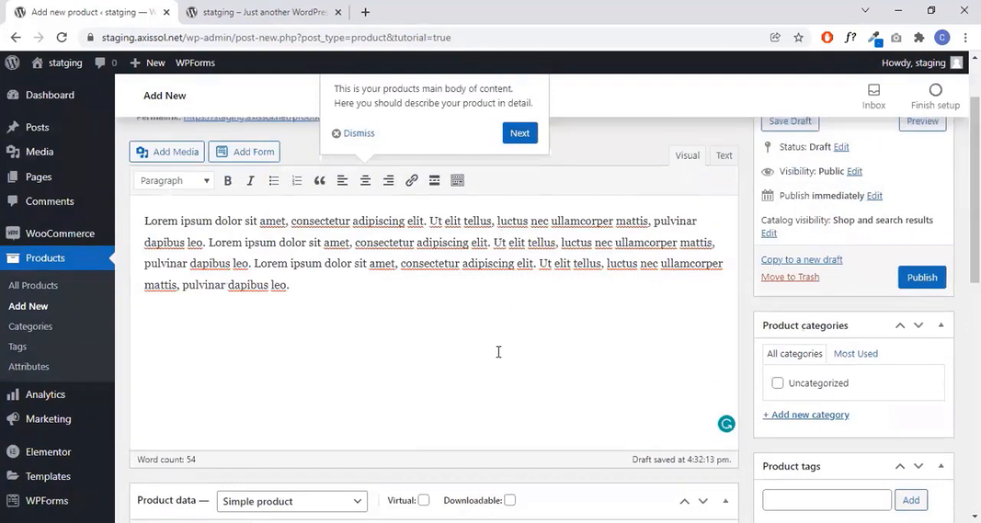
{"action": "scroll", "coordinate": [499, 354], "scroll_direction": "down", "scroll_amount": 5}
{"action": "scroll", "coordinate": [497, 383], "scroll_direction": "down", "scroll_amount": 3}
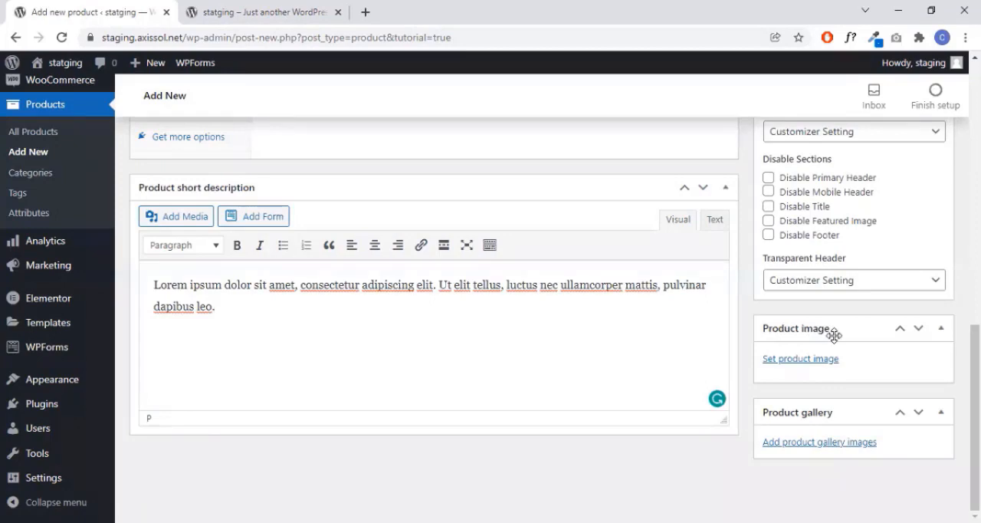
{"action": "left_click", "coordinate": [816, 360]}
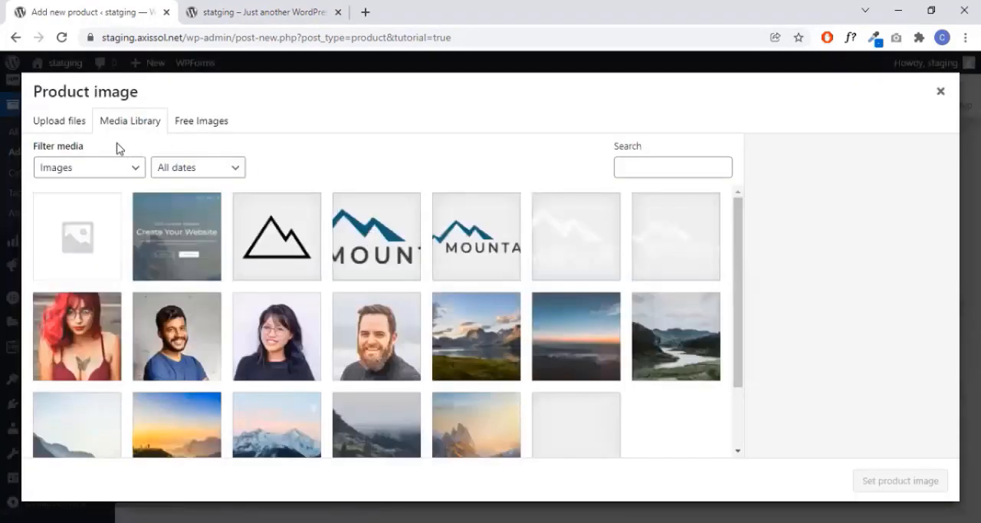
{"action": "left_click", "coordinate": [77, 122]}
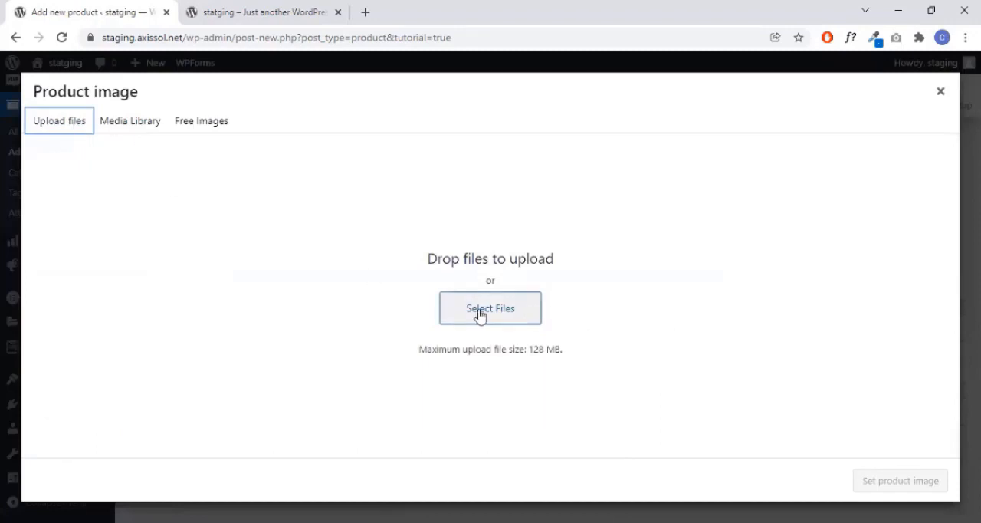
{"action": "left_click", "coordinate": [150, 130]}
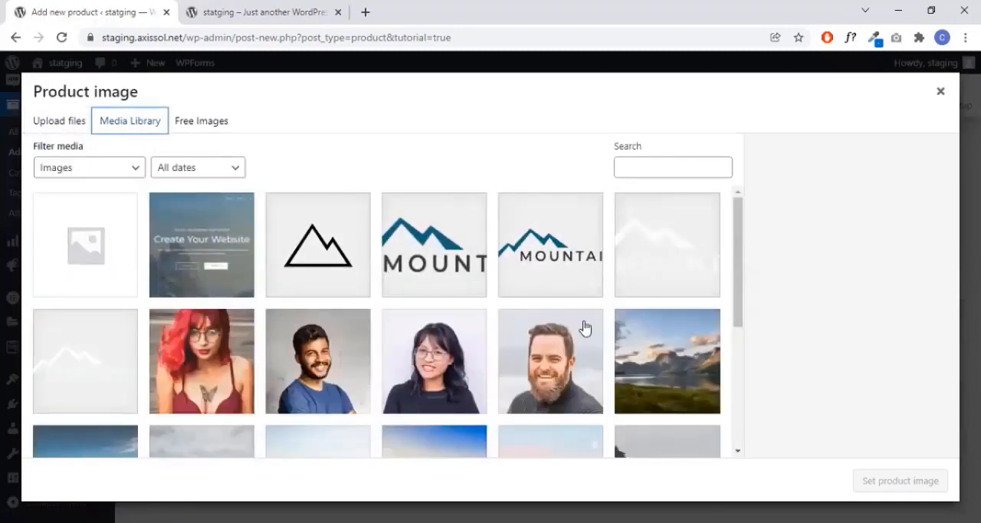
{"action": "scroll", "coordinate": [471, 252], "scroll_direction": "down", "scroll_amount": 3}
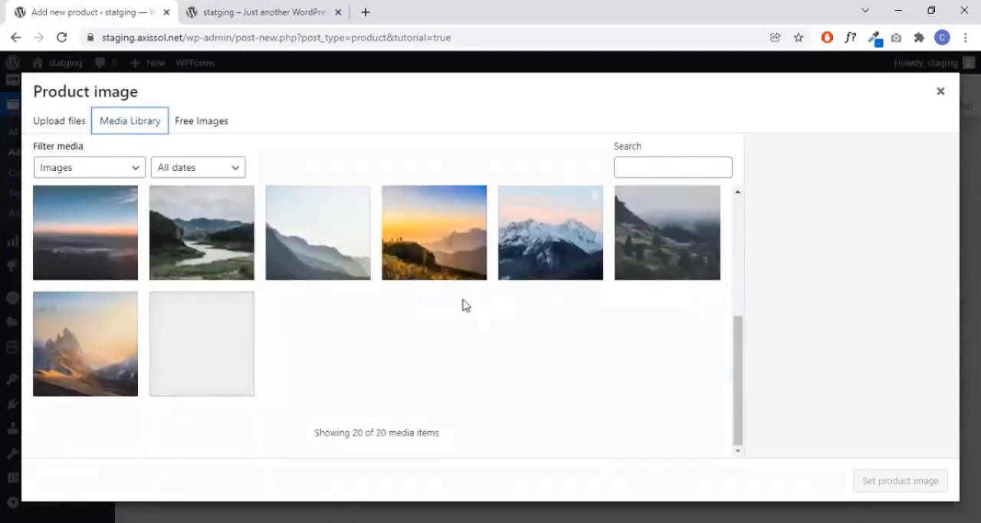
{"action": "scroll", "coordinate": [502, 355], "scroll_direction": "up", "scroll_amount": 1}
{"action": "scroll", "coordinate": [502, 355], "scroll_direction": "up", "scroll_amount": 1}
{"action": "left_click", "coordinate": [661, 272]}
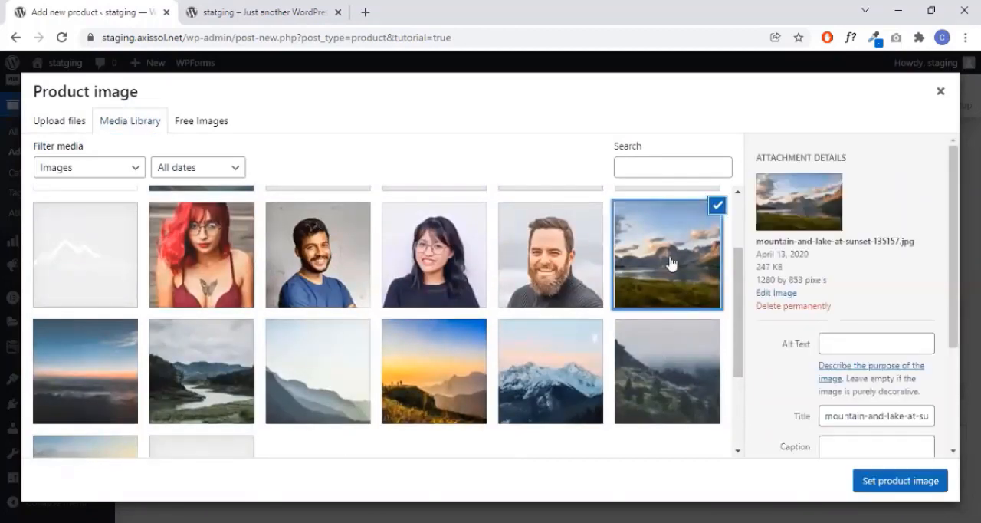
{"action": "left_click", "coordinate": [663, 407]}
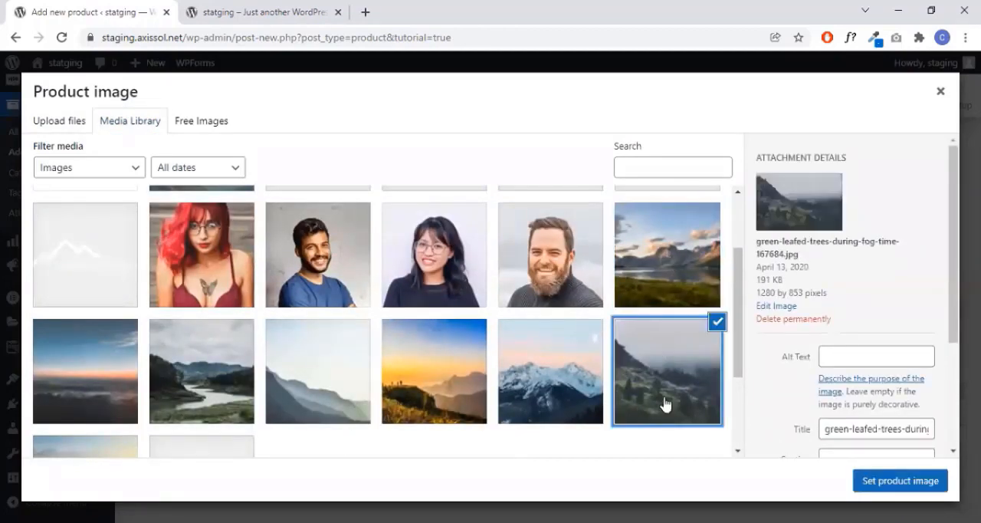
{"action": "scroll", "coordinate": [37, 387], "scroll_direction": "up", "scroll_amount": 2}
{"action": "left_click", "coordinate": [318, 364]}
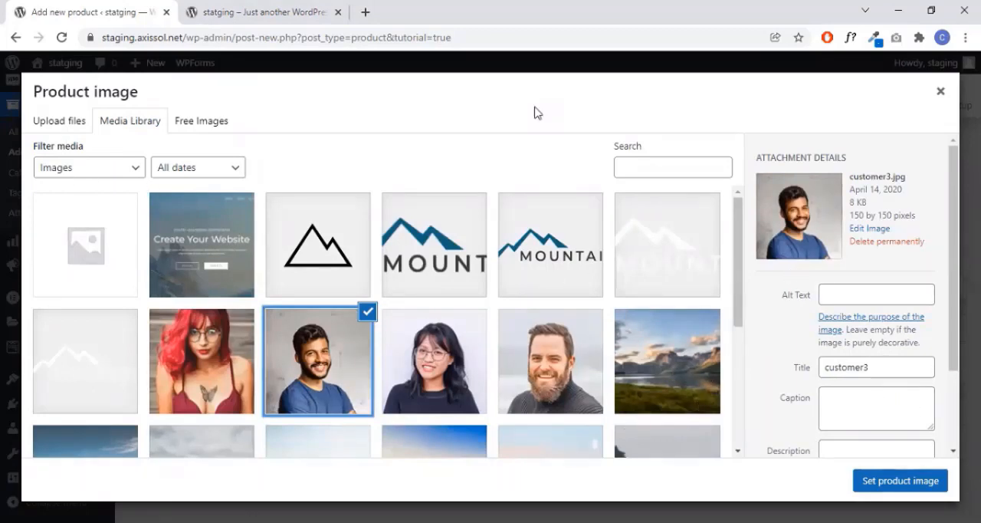
{"action": "left_click", "coordinate": [901, 481]}
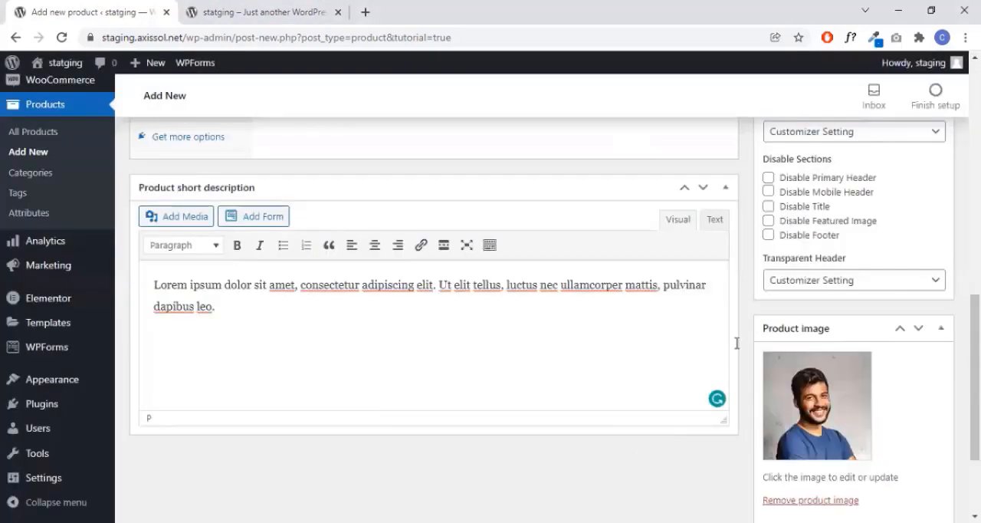
- Add customer1.jpg and mountain-and-lake-at-sunset-135157.jpg from the media library to the product gallery
{"action": "scroll", "coordinate": [950, 285], "scroll_direction": "down", "scroll_amount": 1}
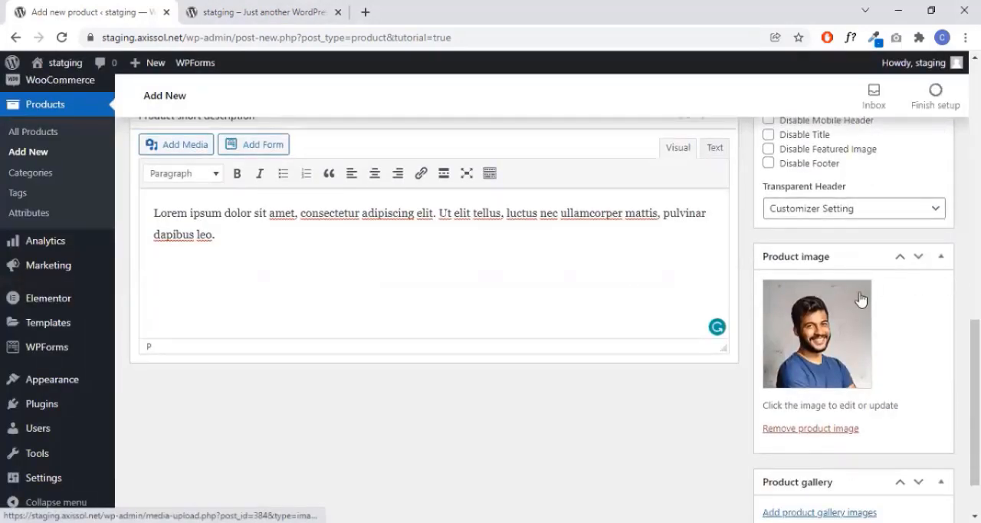
{"action": "scroll", "coordinate": [889, 437], "scroll_direction": "down", "scroll_amount": 1}
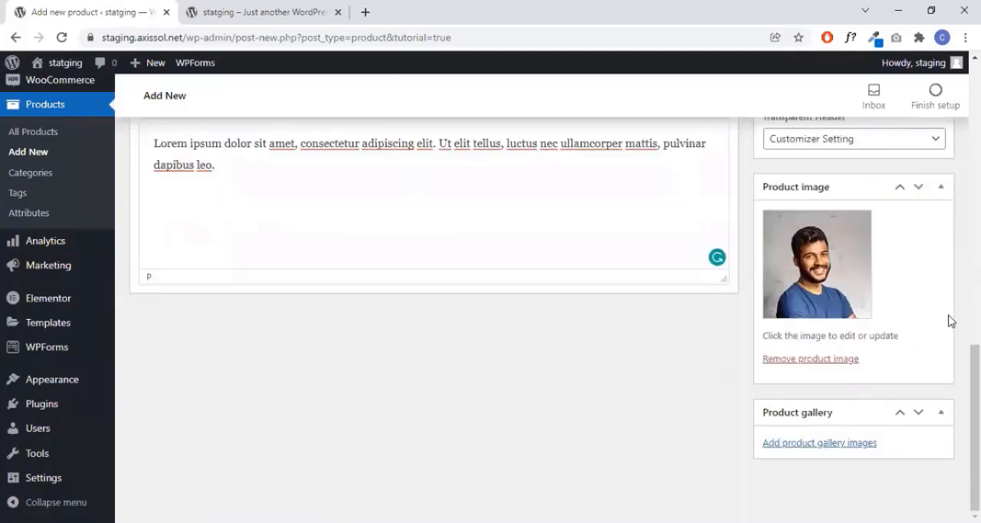
{"action": "left_click", "coordinate": [841, 449]}
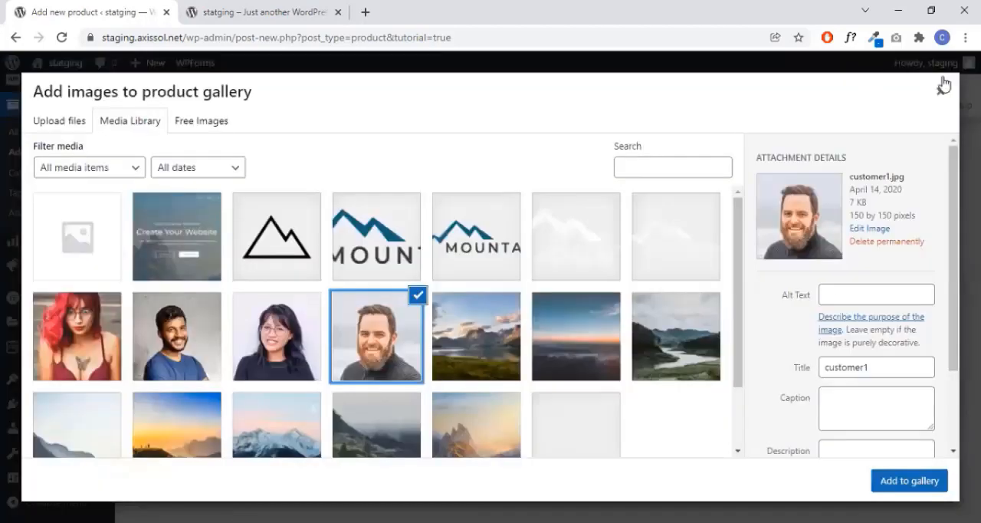
{"action": "left_click", "coordinate": [464, 340]}
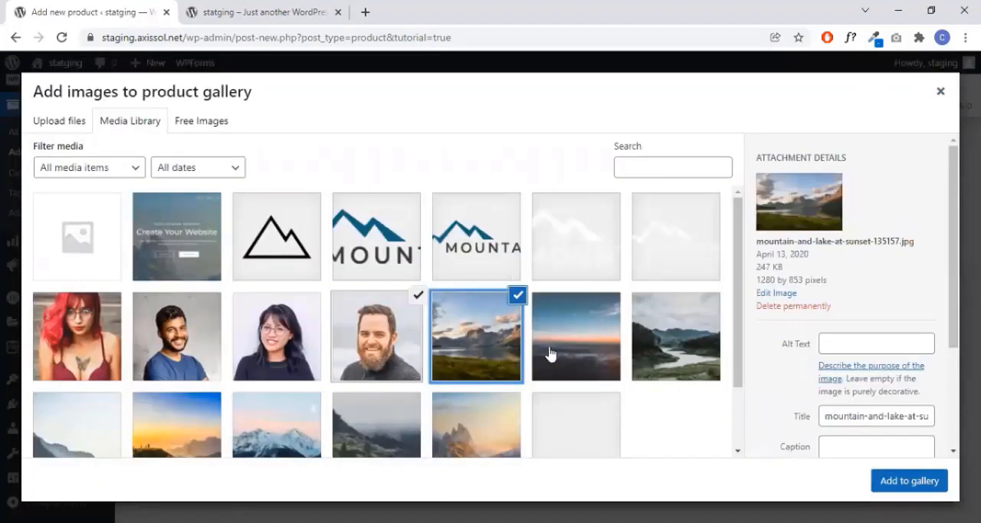
{"action": "left_click", "coordinate": [902, 481]}
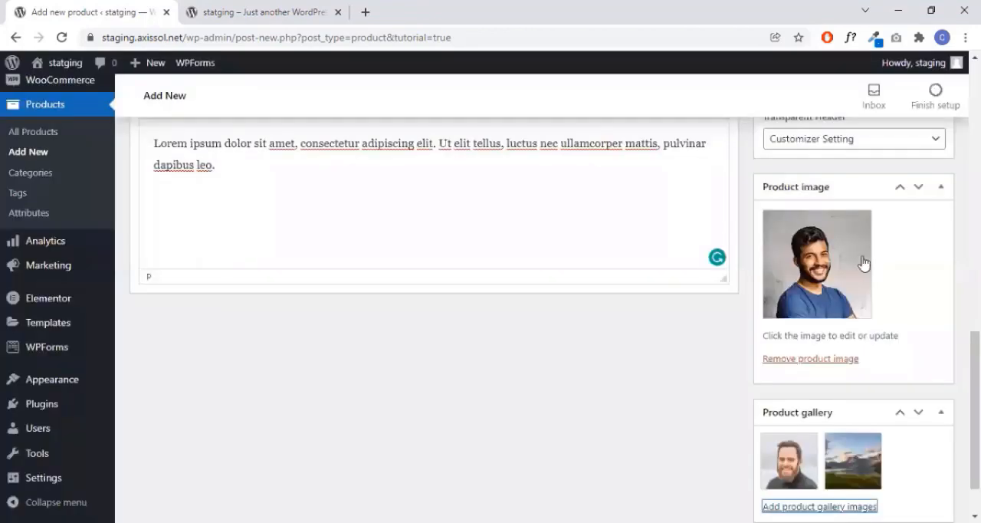
{"action": "scroll", "coordinate": [863, 263], "scroll_direction": "up", "scroll_amount": 10}
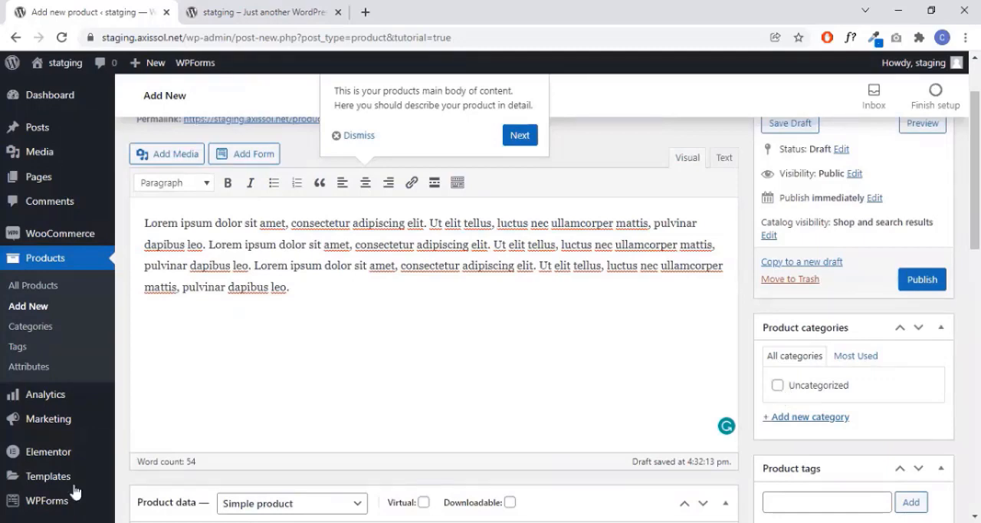
- Assign the Coffee Mug product to the Uncategorized category and publish it
{"action": "left_click", "coordinate": [777, 390]}
{"action": "scroll", "coordinate": [839, 404], "scroll_direction": "up", "scroll_amount": 1}
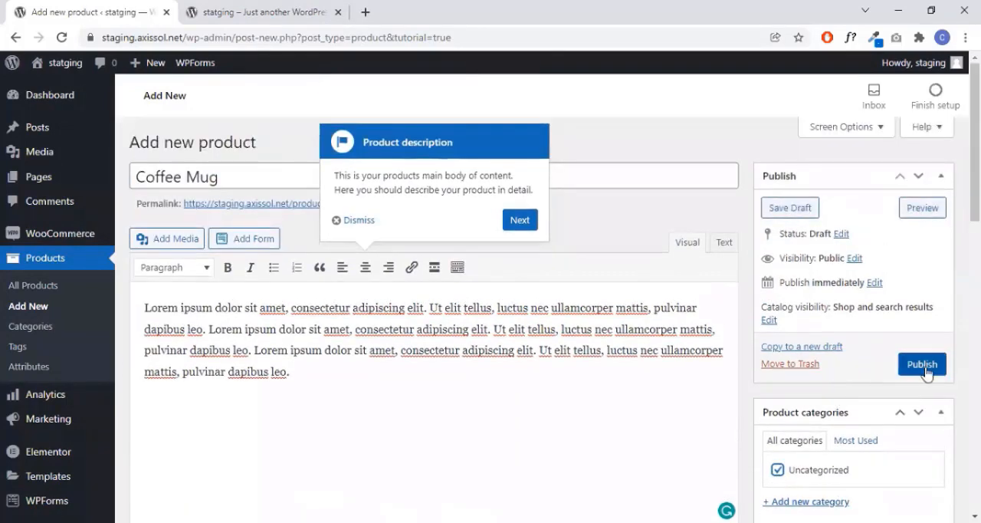
{"action": "left_click", "coordinate": [925, 366]}
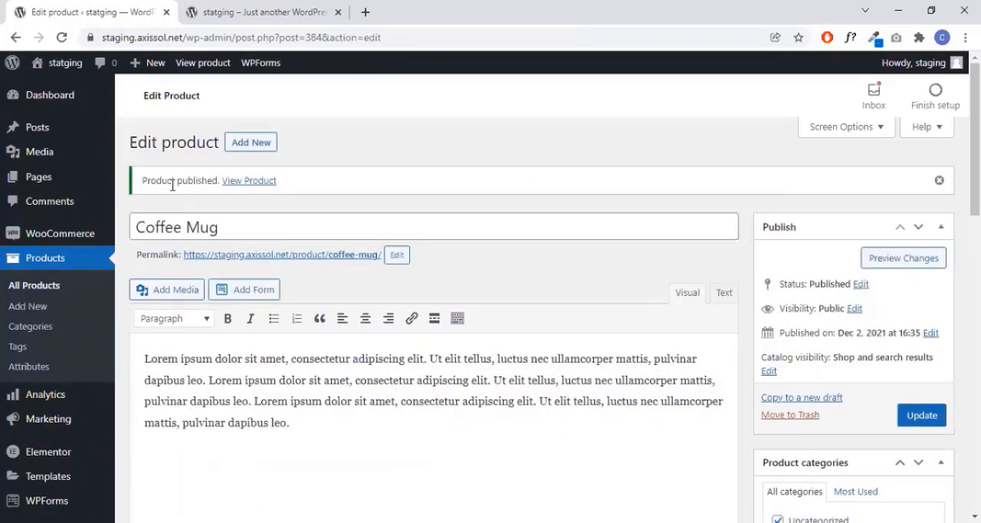
- Open the published Coffee Mug product page in a separate browser tab and look over its layout and images
{"action": "right_click", "coordinate": [245, 182]}
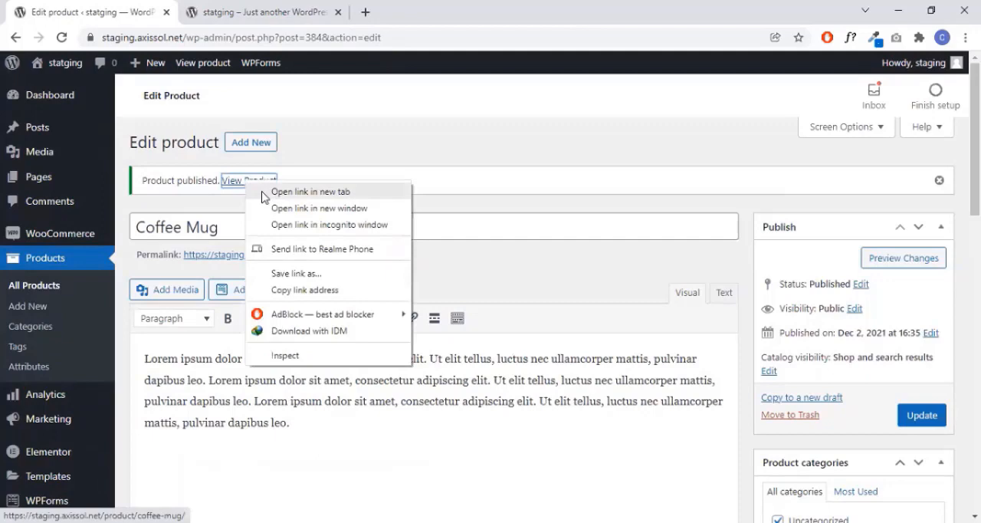
{"action": "left_click", "coordinate": [262, 192]}
{"action": "left_click", "coordinate": [237, 12]}
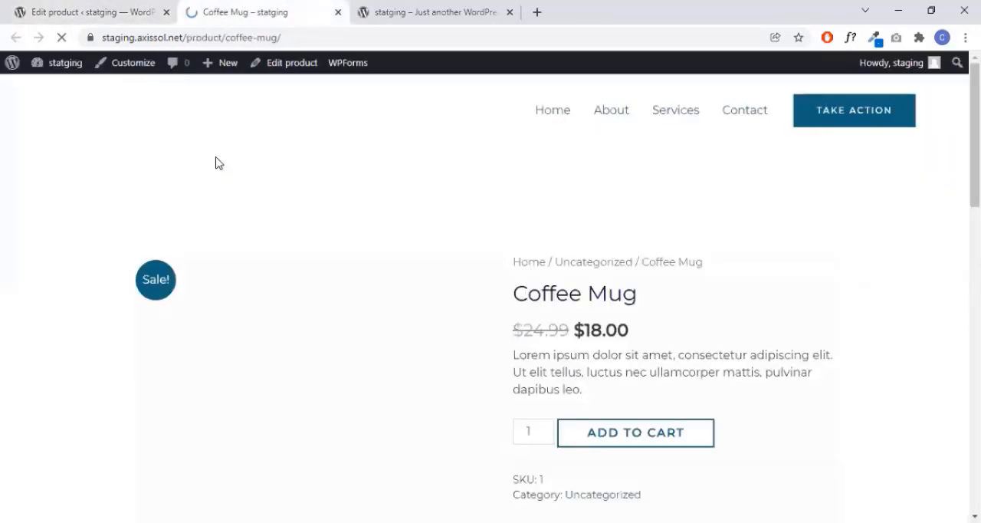
{"action": "scroll", "coordinate": [767, 214], "scroll_direction": "down", "scroll_amount": 1}
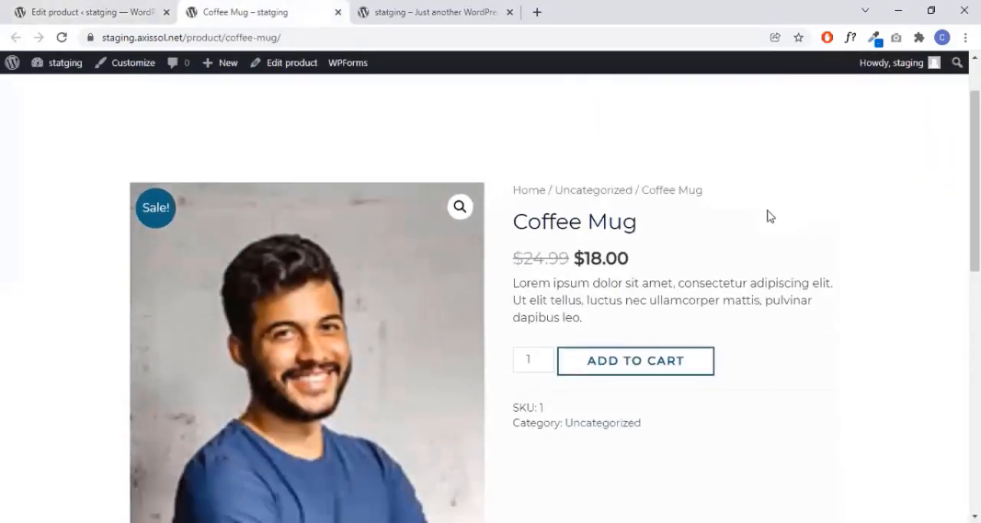
{"action": "scroll", "coordinate": [790, 278], "scroll_direction": "down", "scroll_amount": 2}
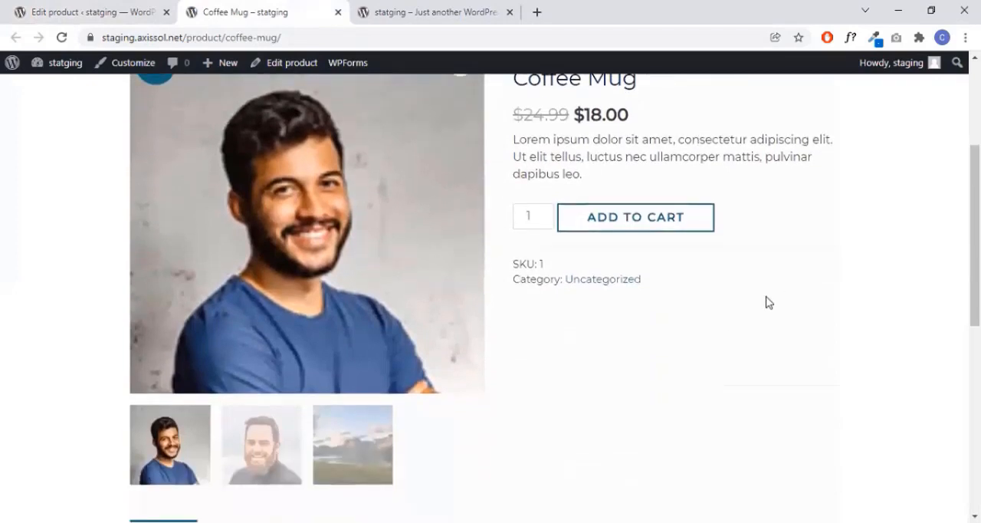
{"action": "scroll", "coordinate": [766, 291], "scroll_direction": "up", "scroll_amount": 1}
{"action": "scroll", "coordinate": [766, 292], "scroll_direction": "up", "scroll_amount": 1}
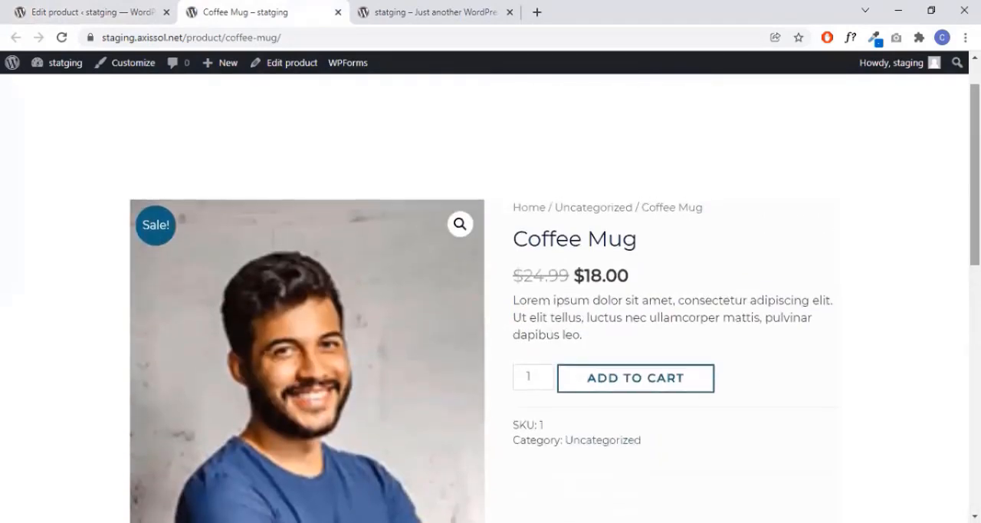
{"action": "scroll", "coordinate": [766, 291], "scroll_direction": "up", "scroll_amount": 1}
{"action": "scroll", "coordinate": [766, 291], "scroll_direction": "down", "scroll_amount": 1}
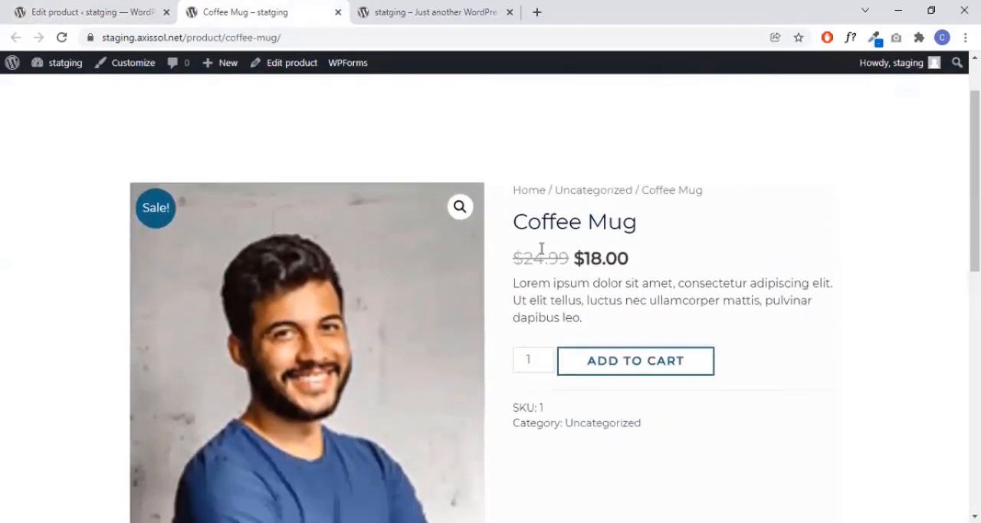
- Examine the product title, the crossed-out regular price and the sale price on the Coffee Mug page
{"action": "left_click_drag", "start_coordinate": [515, 222], "coordinate": [663, 222]}
{"action": "left_click", "coordinate": [606, 242]}
{"action": "left_click_drag", "start_coordinate": [521, 258], "coordinate": [564, 256]}
{"action": "left_click", "coordinate": [593, 257]}
{"action": "left_click_drag", "start_coordinate": [579, 257], "coordinate": [664, 258]}
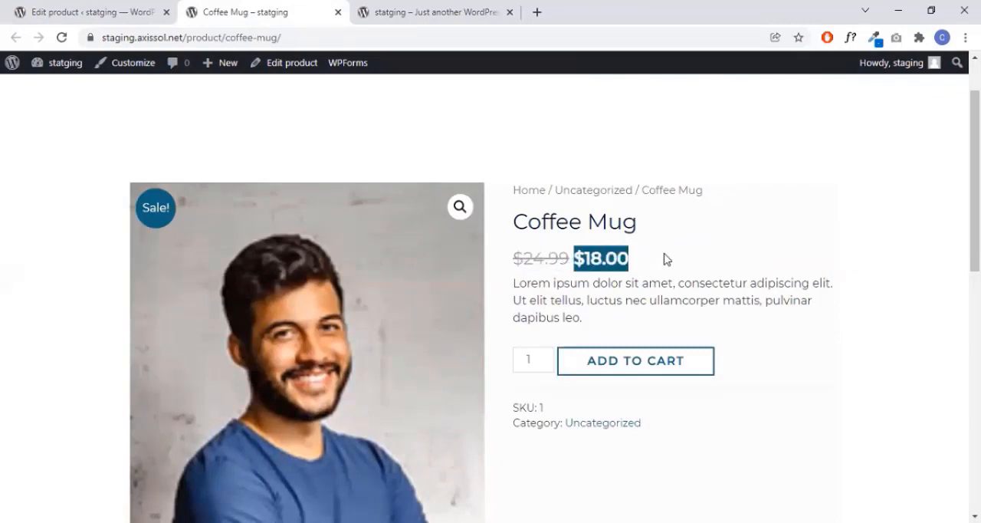
{"action": "left_click", "coordinate": [617, 258]}
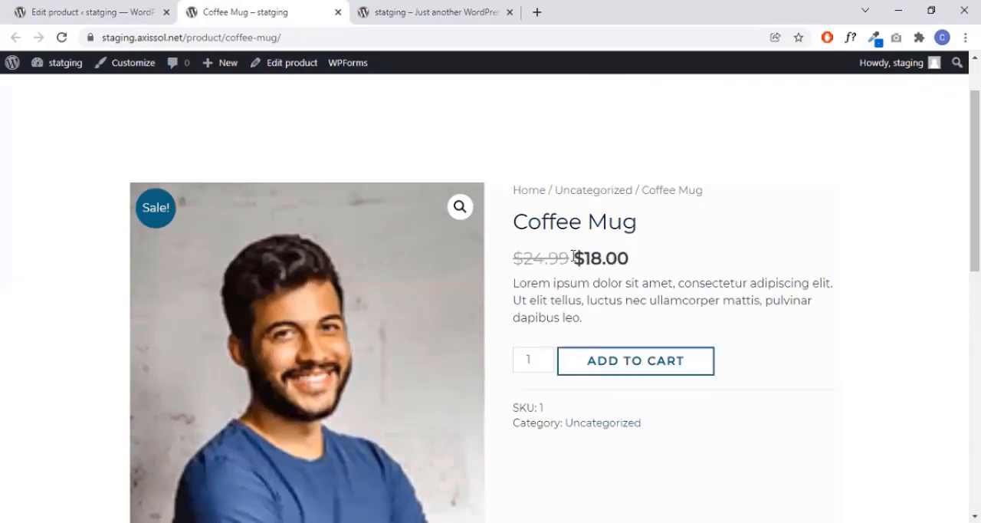
{"action": "left_click_drag", "start_coordinate": [568, 260], "coordinate": [524, 254]}
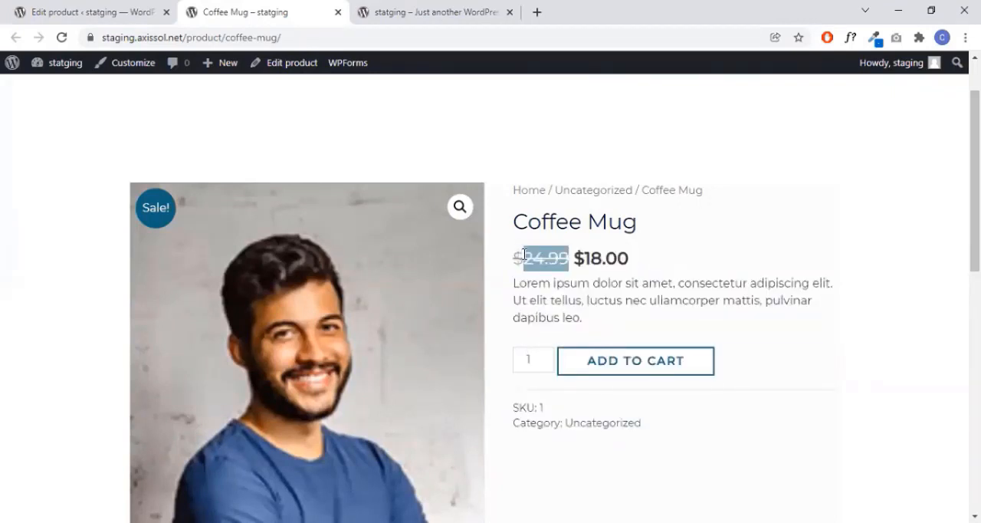
{"action": "left_click", "coordinate": [528, 260]}
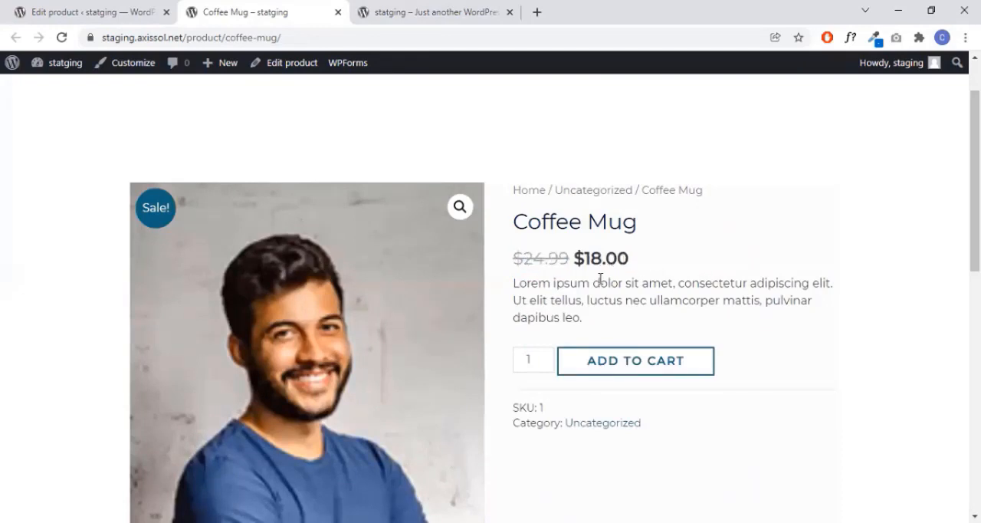
- Compare the short description in the product editor with the text shown under the price on the live page
{"action": "left_click", "coordinate": [97, 9]}
{"action": "scroll", "coordinate": [432, 319], "scroll_direction": "down", "scroll_amount": 1}
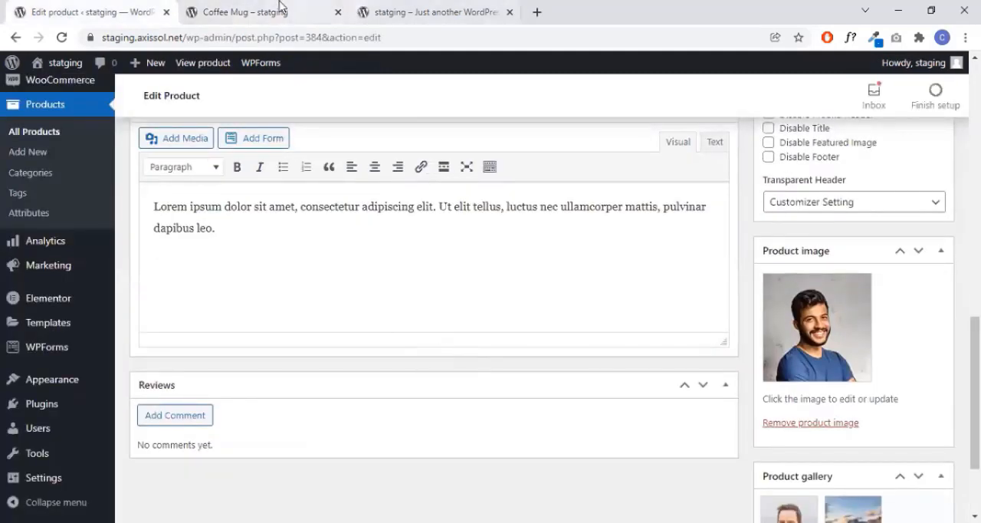
{"action": "left_click", "coordinate": [280, 9]}
{"action": "left_click_drag", "start_coordinate": [519, 283], "coordinate": [624, 287]}
{"action": "left_click", "coordinate": [665, 298]}
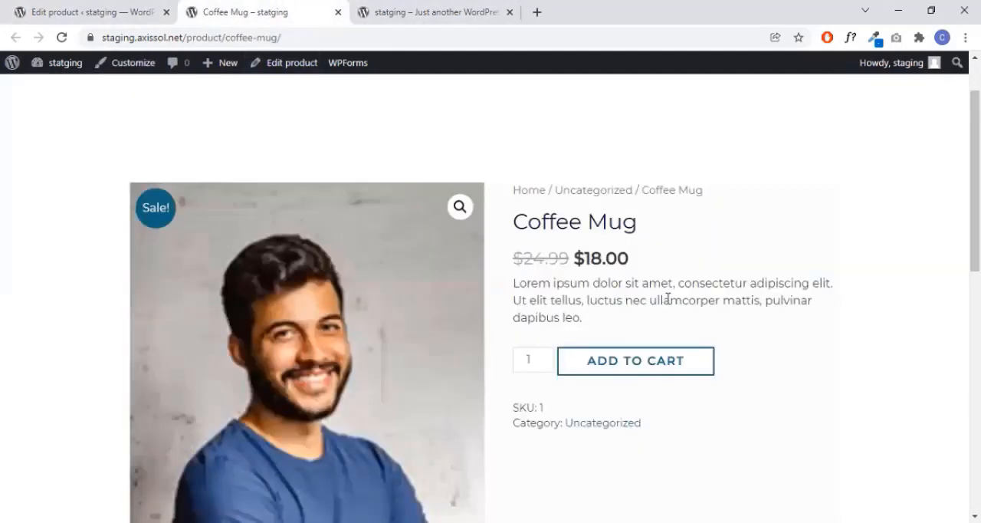
- Check the SKU and category, view the second and third gallery images, and look at the description and reviews section
{"action": "scroll", "coordinate": [733, 279], "scroll_direction": "down", "scroll_amount": 1}
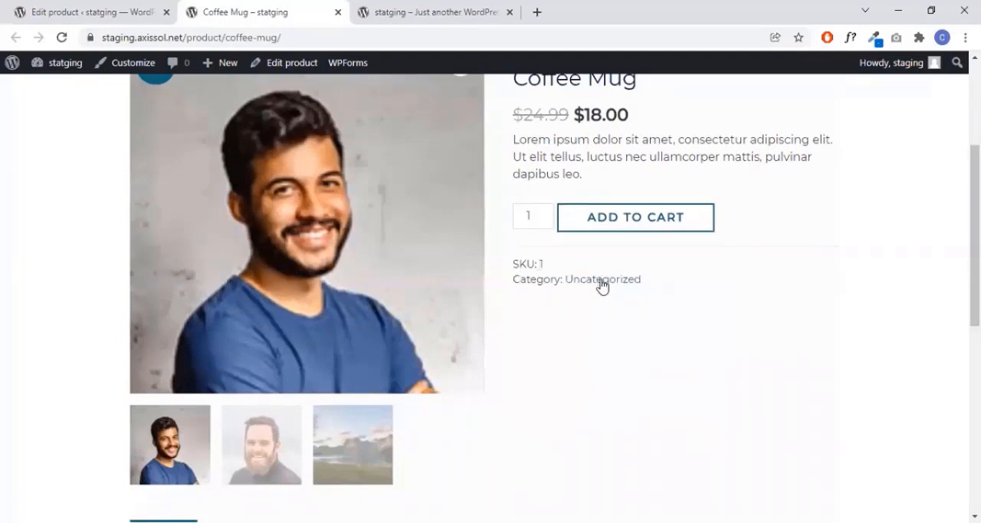
{"action": "scroll", "coordinate": [337, 268], "scroll_direction": "down", "scroll_amount": 1}
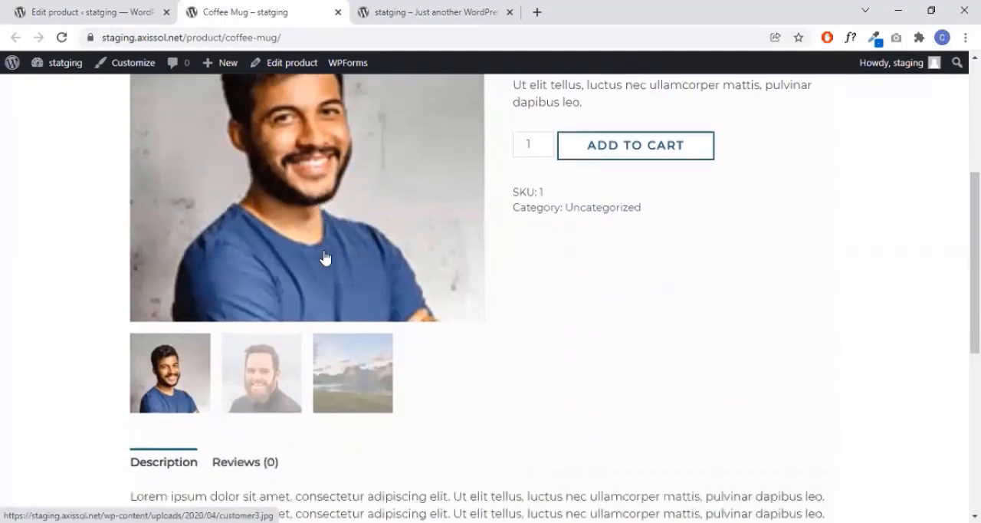
{"action": "left_click", "coordinate": [280, 377]}
{"action": "left_click", "coordinate": [328, 383]}
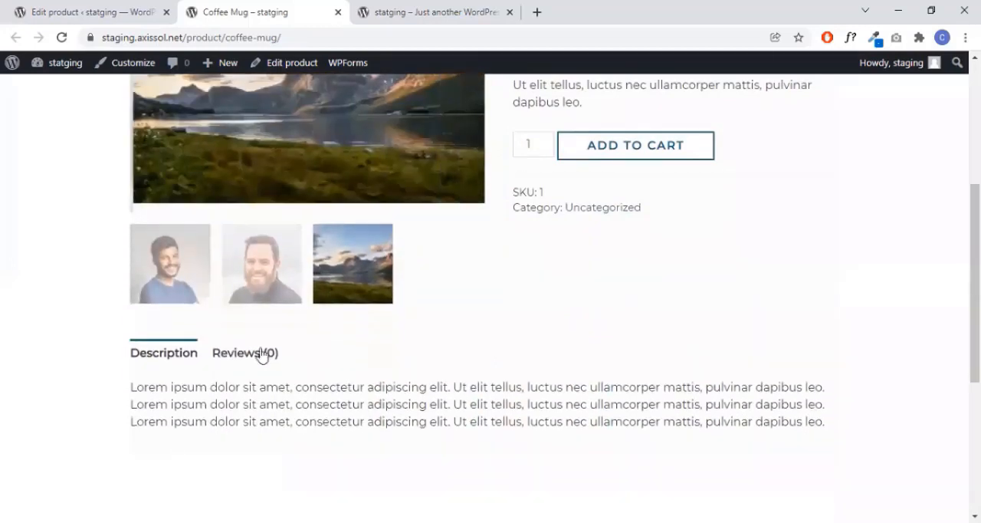
{"action": "scroll", "coordinate": [733, 276], "scroll_direction": "down", "scroll_amount": 2}
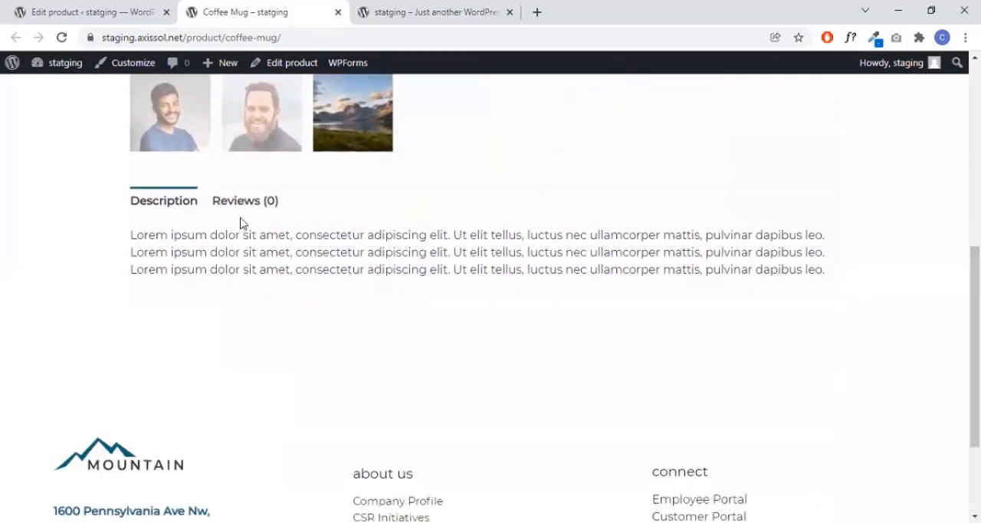
{"action": "scroll", "coordinate": [869, 252], "scroll_direction": "up", "scroll_amount": 5}
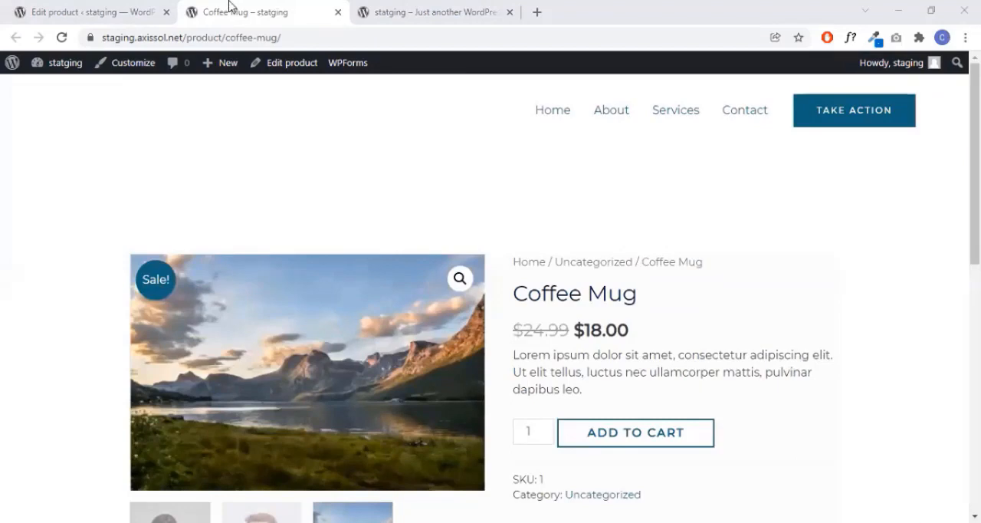
- Start a new product from the WordPress product list and name it Variable Tshirt
{"action": "left_click", "coordinate": [156, 8]}
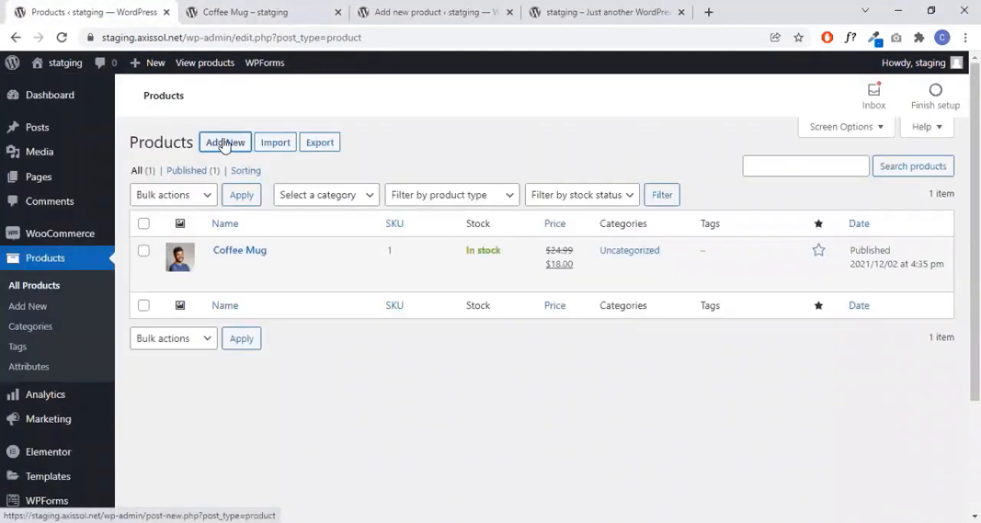
{"action": "left_click", "coordinate": [420, 9]}
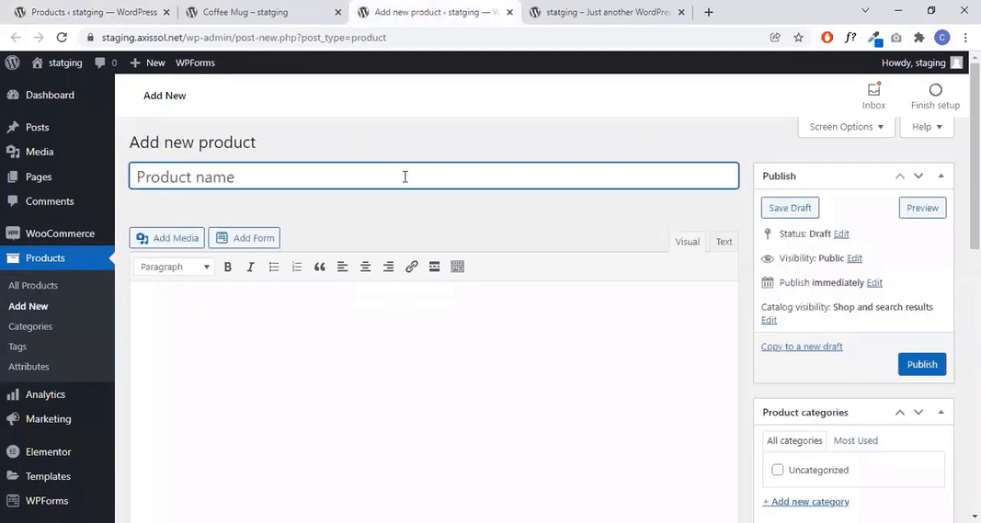
{"action": "type", "text": "V"}
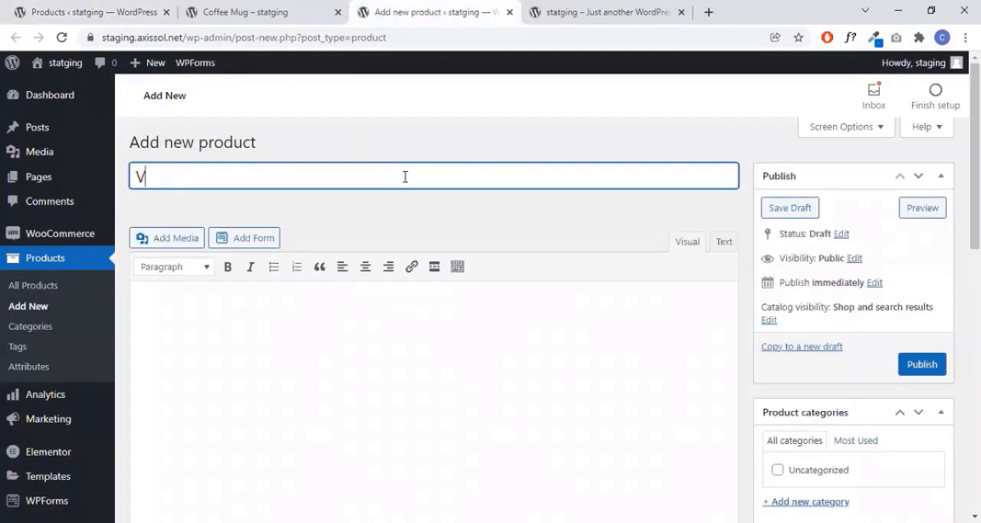
{"action": "type", "text": "ariable pro"}
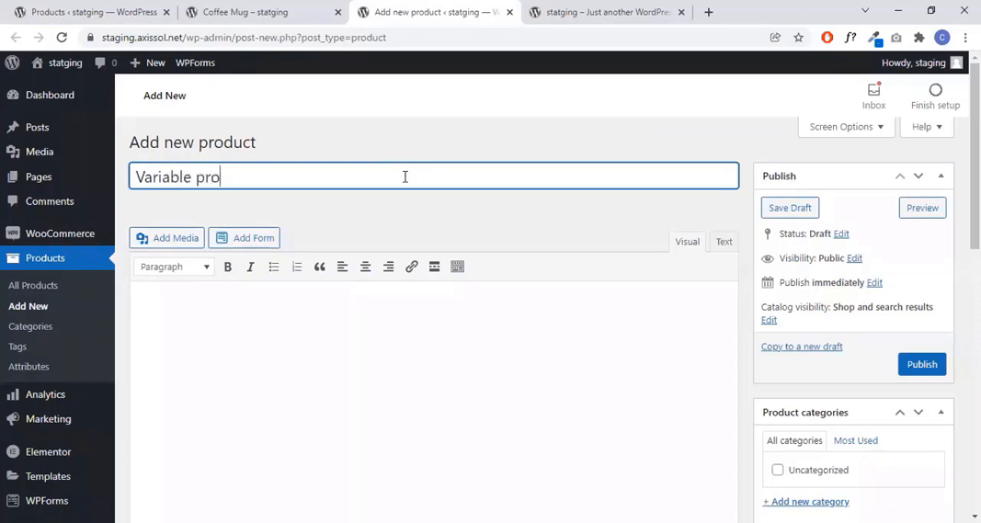
{"action": "type", "text": "duct"}
{"action": "left_click_drag", "start_coordinate": [261, 172], "coordinate": [193, 178]}
{"action": "type", "text": "Tsgirt"}
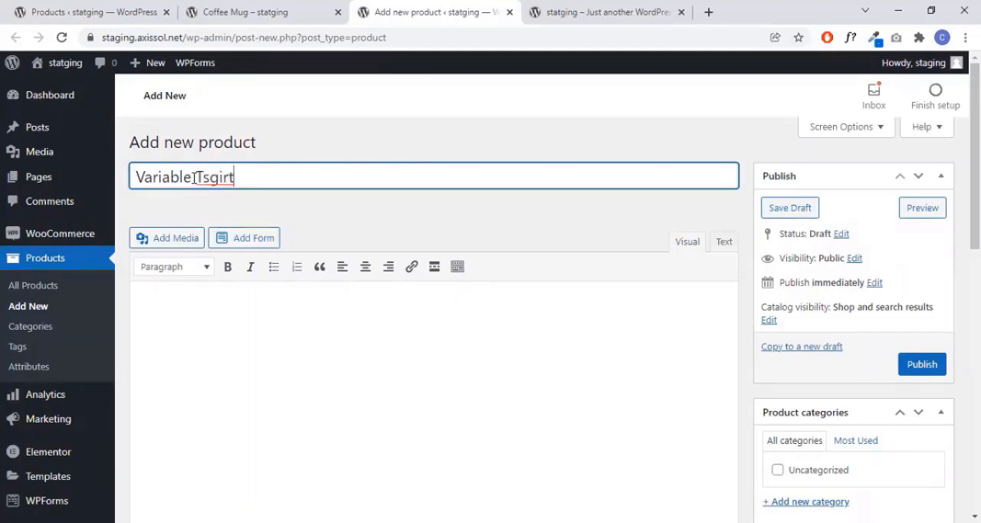
{"action": "left_click", "coordinate": [218, 177]}
{"action": "key", "text": "BackSpace"}
{"action": "type", "text": "h"}
{"action": "left_click", "coordinate": [338, 208]}
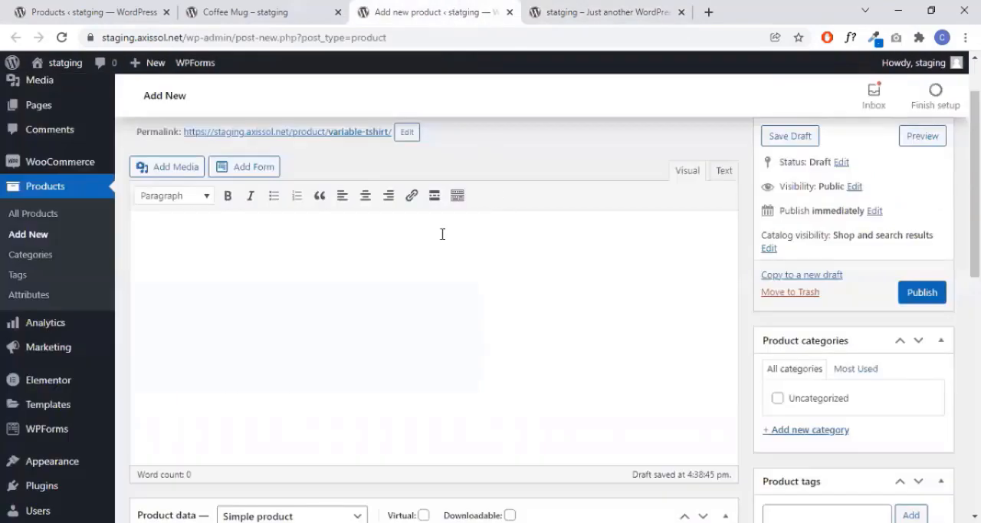
- Paste the copied lorem ipsum text into the main description of the Variable Tshirt product
{"action": "scroll", "coordinate": [411, 272], "scroll_direction": "up", "scroll_amount": 1}
{"action": "scroll", "coordinate": [453, 265], "scroll_direction": "down", "scroll_amount": 1}
{"action": "left_click", "coordinate": [448, 261]}
{"action": "type", "text": "Lorem ipsum dolor sit amet, consectetur adipiscing elit. Ut elit tellus, luctus nec ullamcorper mattis, pulvinar dapibus leo. Lorem ipsum dolor sit amet, consectetur adipiscing elit. Ut elit tellus, luctus nec ullamcorper mattis, pulvinar dapibus leo. Lorem ipsum dolor sit amet, consectetur adipiscing elit. Ut elit tellus, luctus nec ullamcorper mattis, pulvinar dapibus leo."}
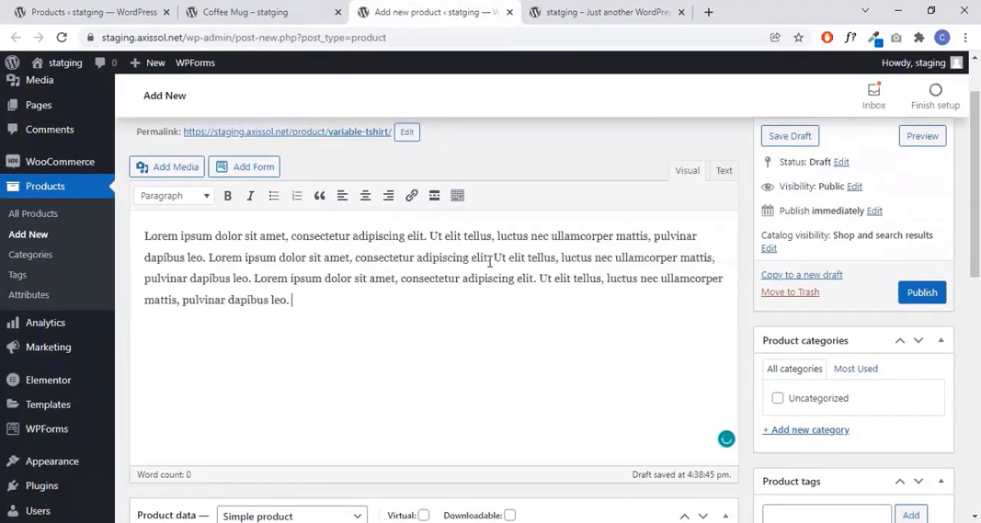
- Change the product data type to Variable product and set the SKU to 1
{"action": "scroll", "coordinate": [490, 264], "scroll_direction": "down", "scroll_amount": 4}
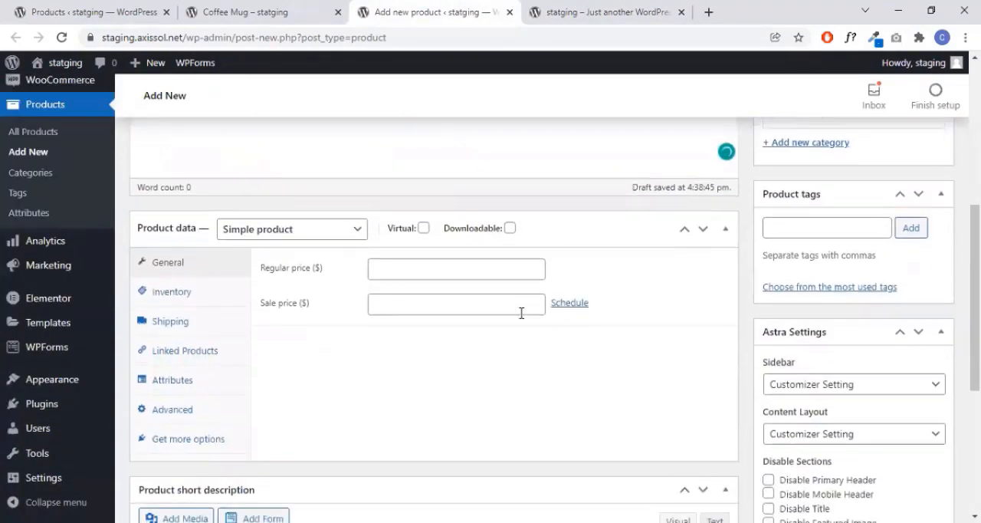
{"action": "left_click", "coordinate": [320, 237]}
{"action": "left_click", "coordinate": [305, 305]}
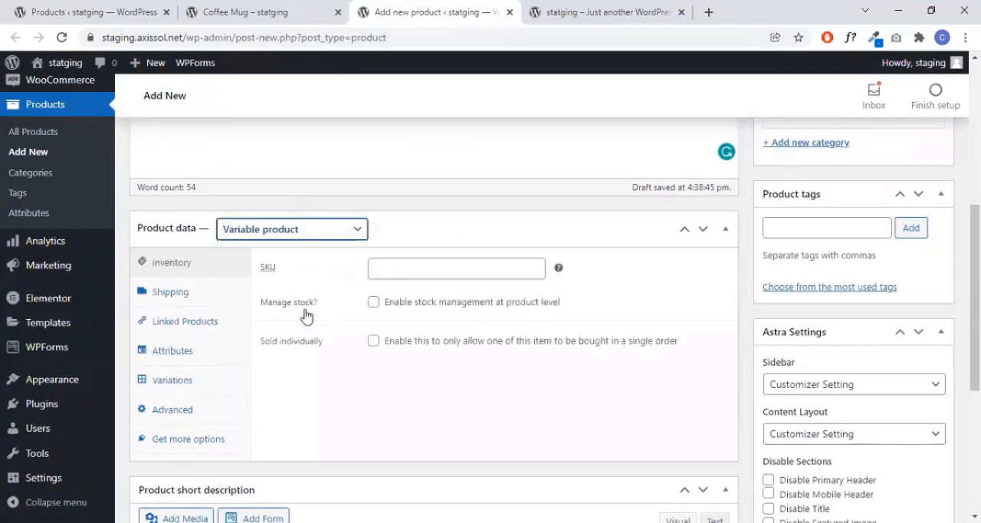
{"action": "left_click", "coordinate": [476, 275]}
{"action": "left_click", "coordinate": [473, 300]}
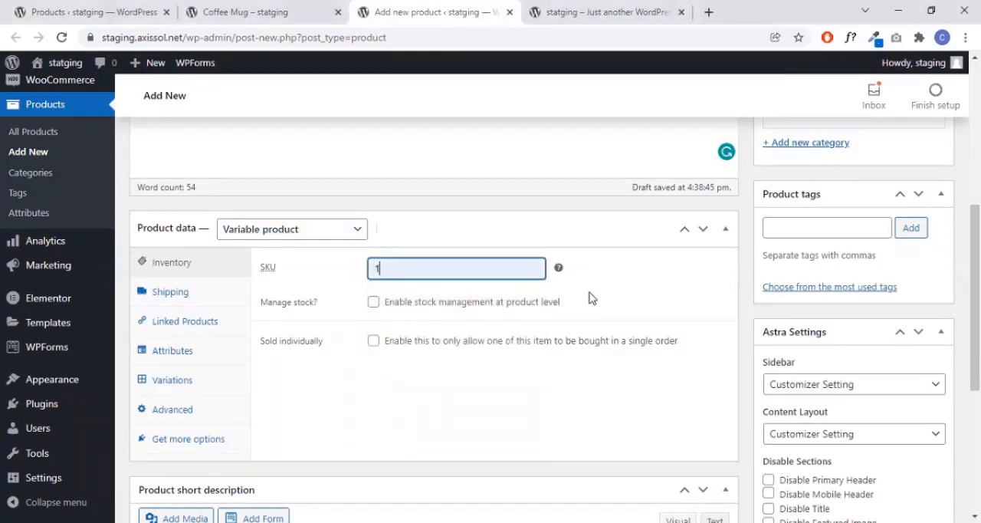
- Examine the shipping fields and the available attribute choices in the Variable Tshirt's product data
{"action": "scroll", "coordinate": [591, 297], "scroll_direction": "down", "scroll_amount": 3}
{"action": "scroll", "coordinate": [200, 222], "scroll_direction": "up", "scroll_amount": 1}
{"action": "left_click", "coordinate": [200, 221]}
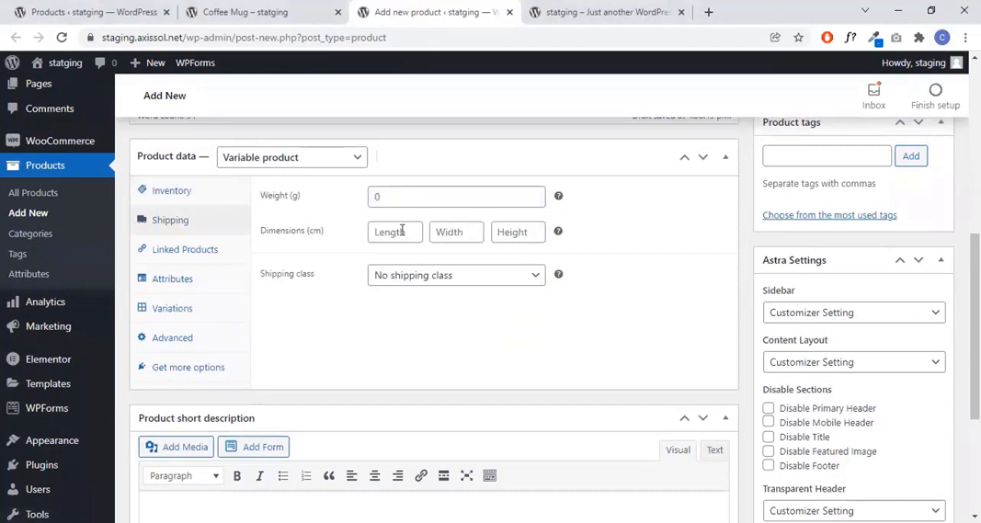
{"action": "left_click", "coordinate": [201, 287]}
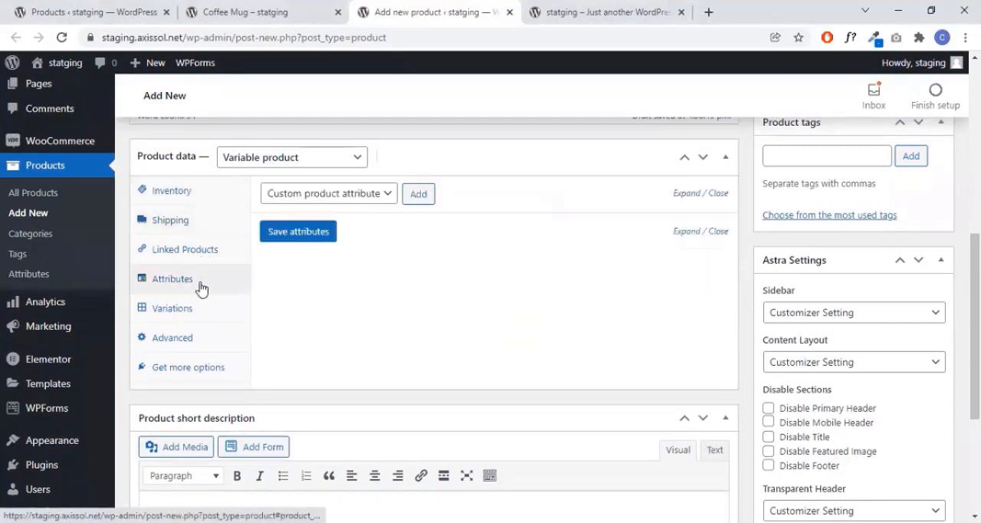
{"action": "left_click", "coordinate": [369, 203]}
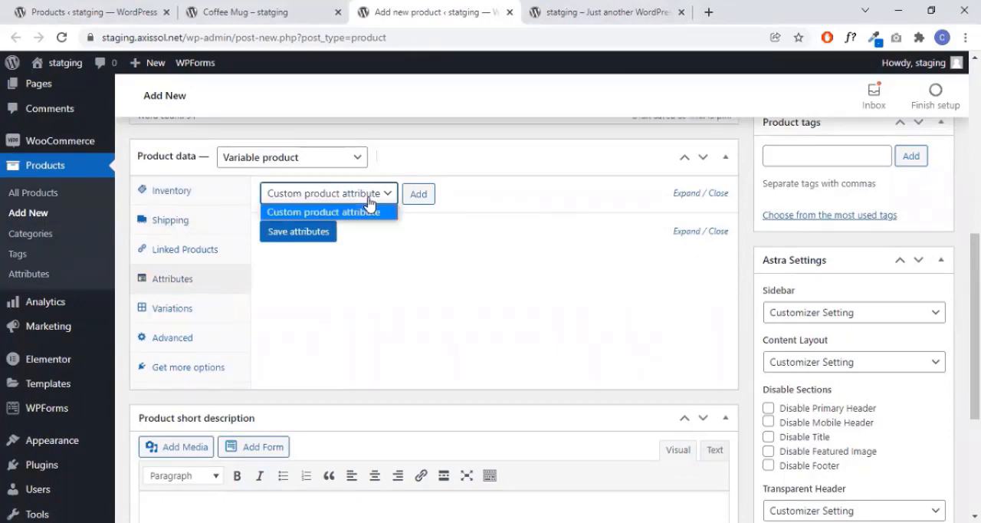
{"action": "left_click", "coordinate": [368, 202]}
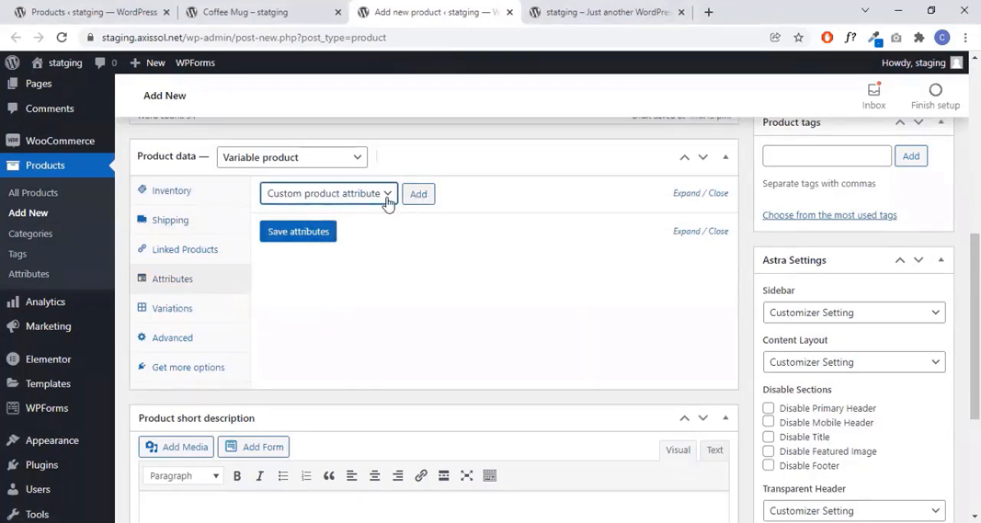
{"action": "scroll", "coordinate": [523, 245], "scroll_direction": "up", "scroll_amount": 4}
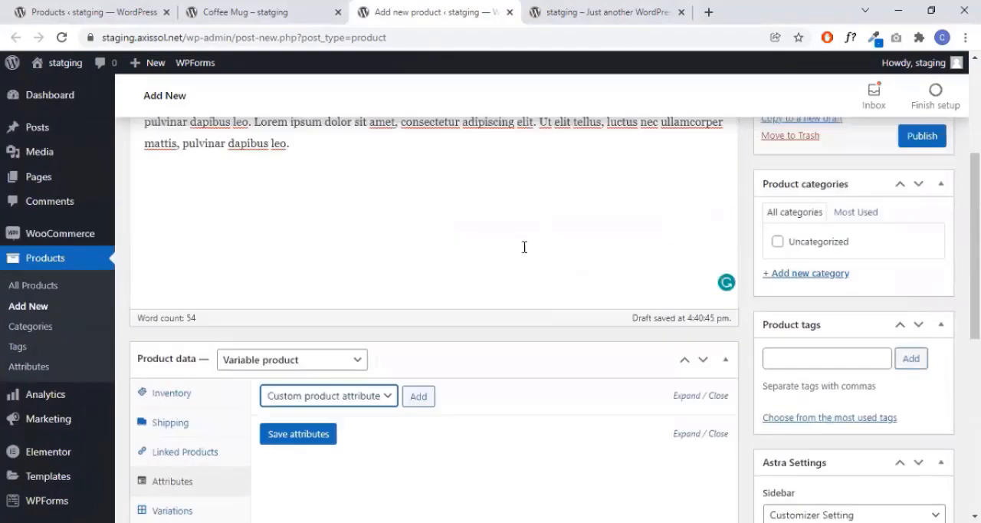
{"action": "scroll", "coordinate": [526, 330], "scroll_direction": "down", "scroll_amount": 2}
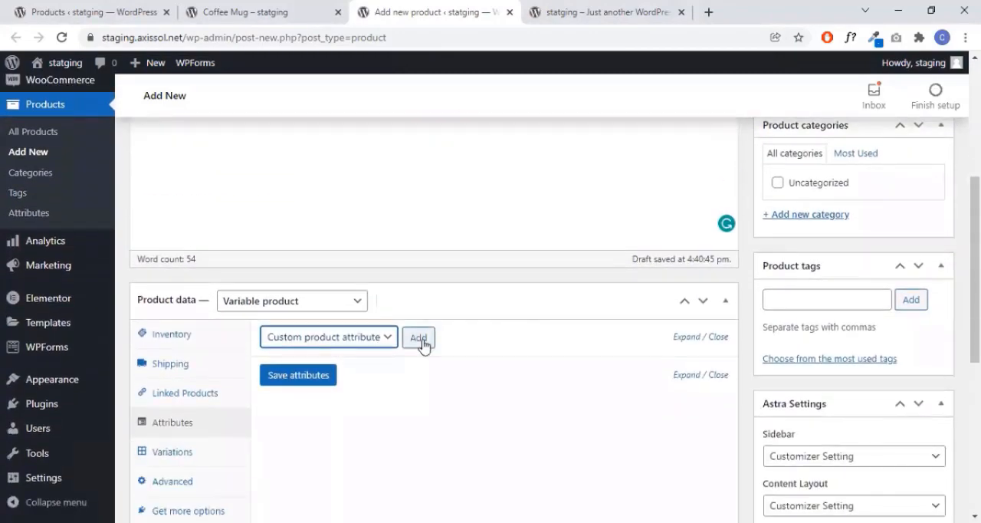
- Add a custom product attribute named Color with values Red | Black, used for variations
{"action": "left_click", "coordinate": [420, 341]}
{"action": "scroll", "coordinate": [595, 326], "scroll_direction": "down", "scroll_amount": 1}
{"action": "scroll", "coordinate": [600, 321], "scroll_direction": "down", "scroll_amount": 1}
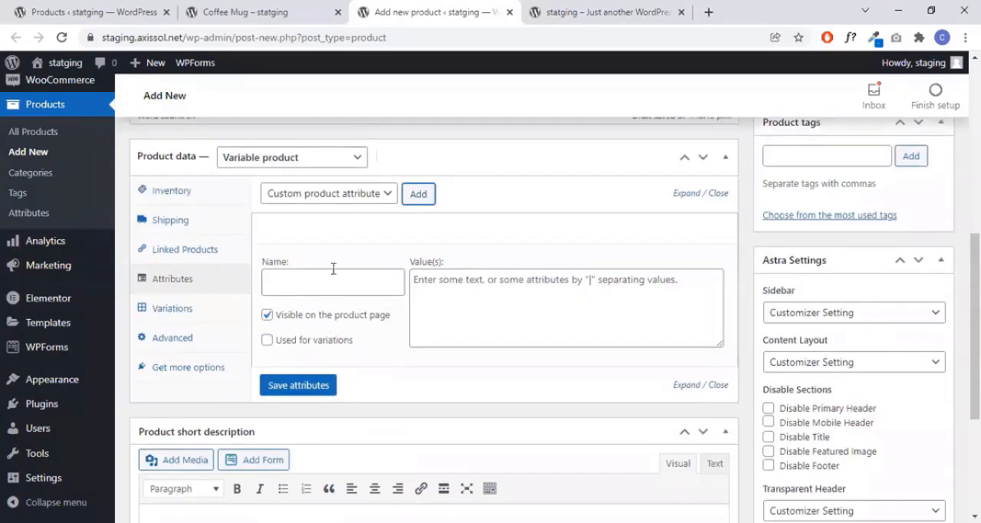
{"action": "left_click", "coordinate": [335, 279]}
{"action": "type", "text": "Color"}
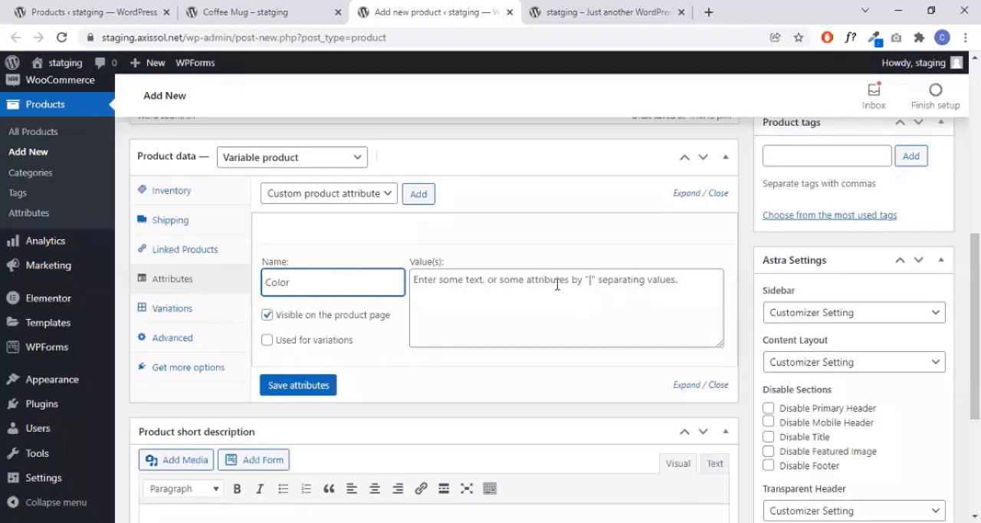
{"action": "left_click", "coordinate": [557, 285]}
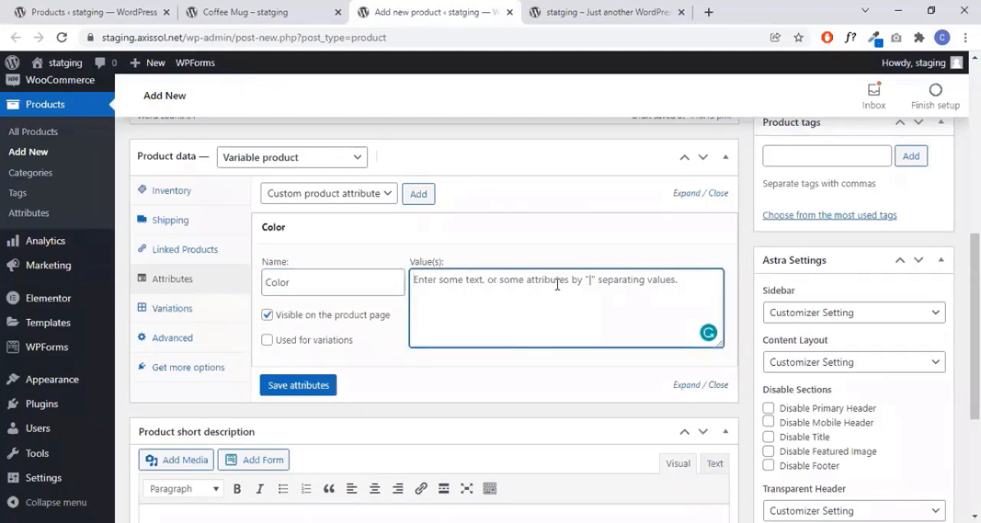
{"action": "type", "text": "Red"}
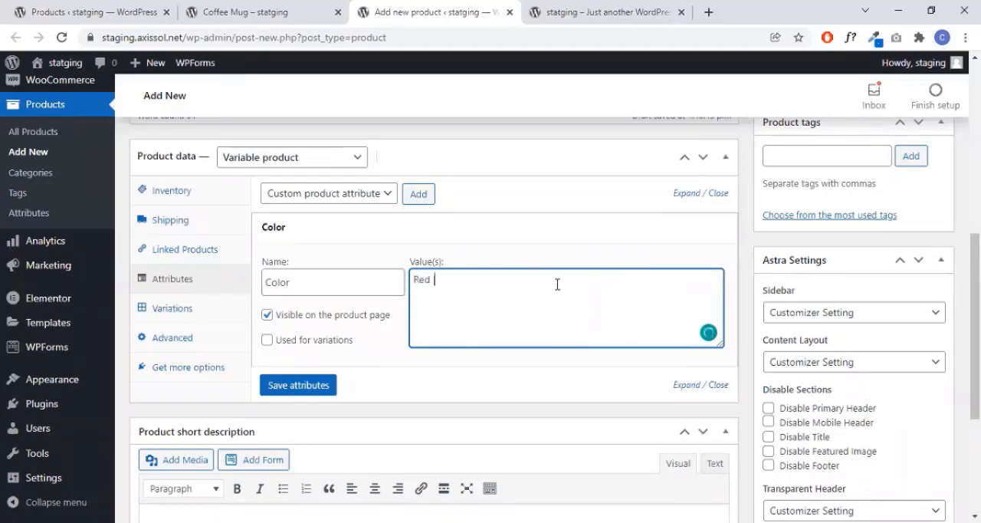
{"action": "type", "text": " | Black"}
{"action": "left_click", "coordinate": [266, 339]}
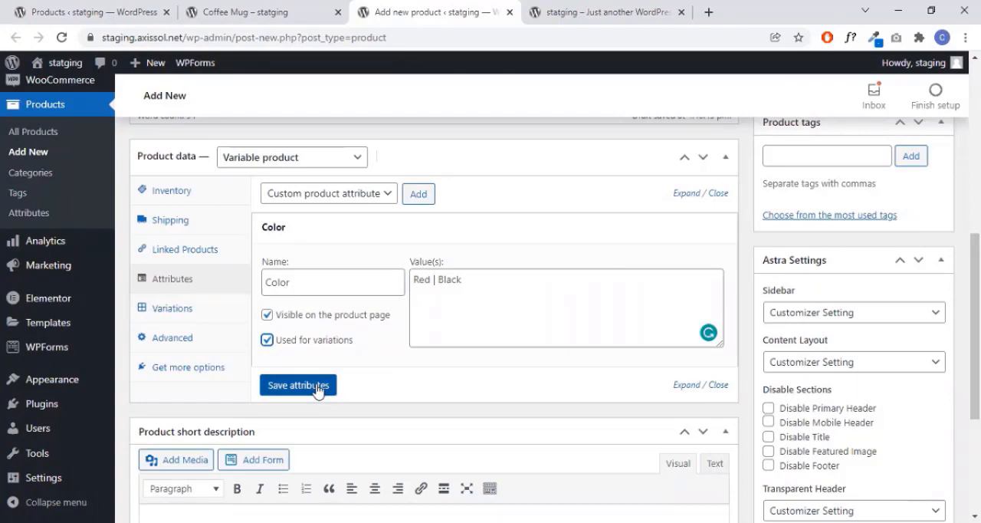
- Add a second custom attribute named Size with values Small | Large, used for variations, and save the attributes
{"action": "left_click", "coordinate": [421, 195]}
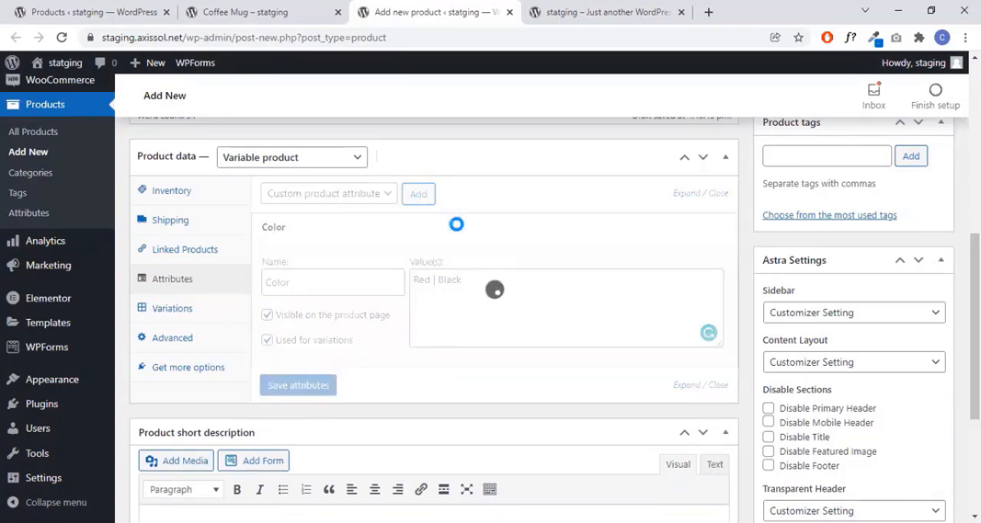
{"action": "scroll", "coordinate": [381, 345], "scroll_direction": "down", "scroll_amount": 3}
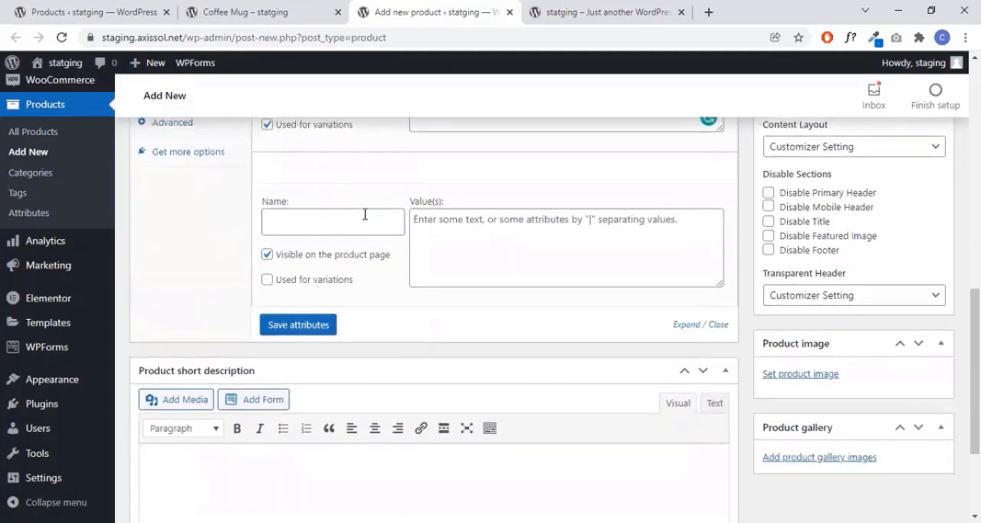
{"action": "left_click", "coordinate": [365, 215]}
{"action": "type", "text": "Size"}
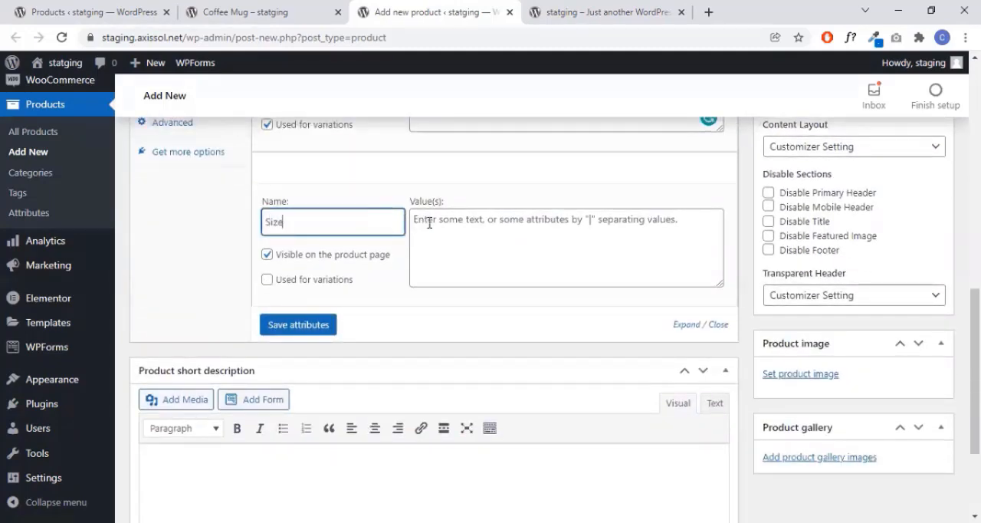
{"action": "left_click", "coordinate": [429, 223]}
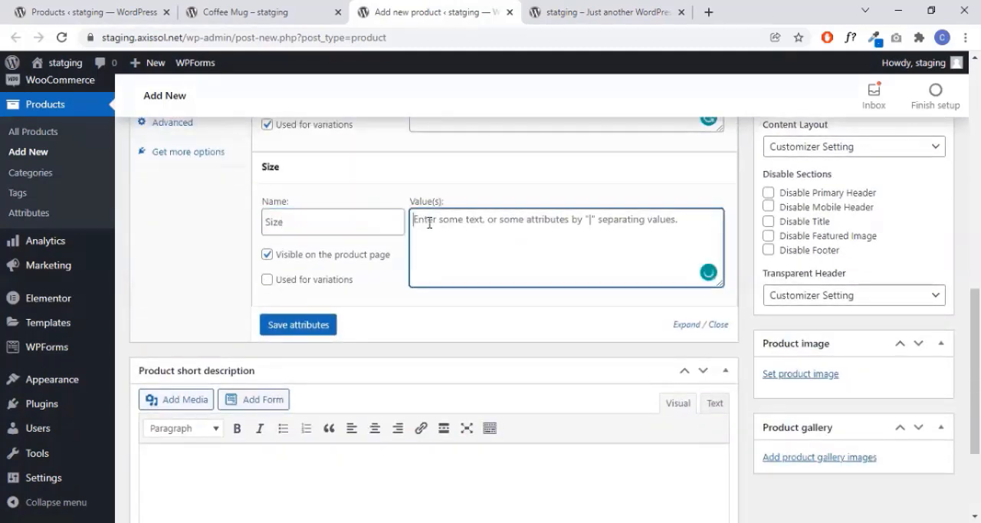
{"action": "type", "text": "Smal"}
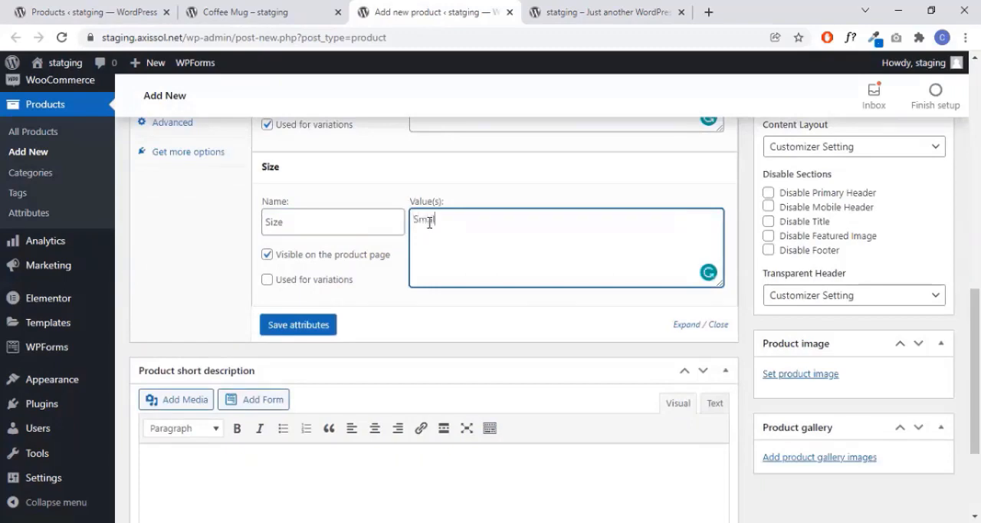
{"action": "type", "text": "l | Large"}
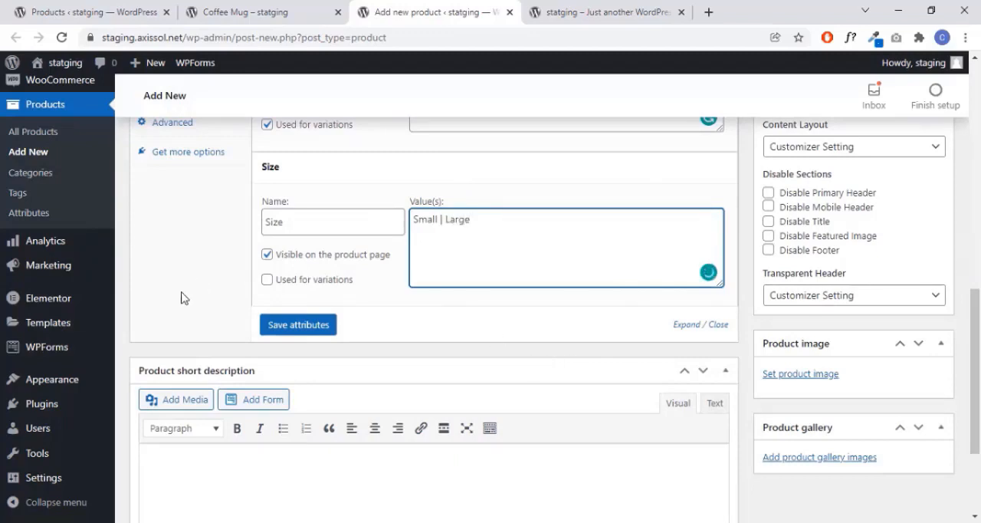
{"action": "left_click", "coordinate": [267, 279]}
{"action": "left_click", "coordinate": [322, 326]}
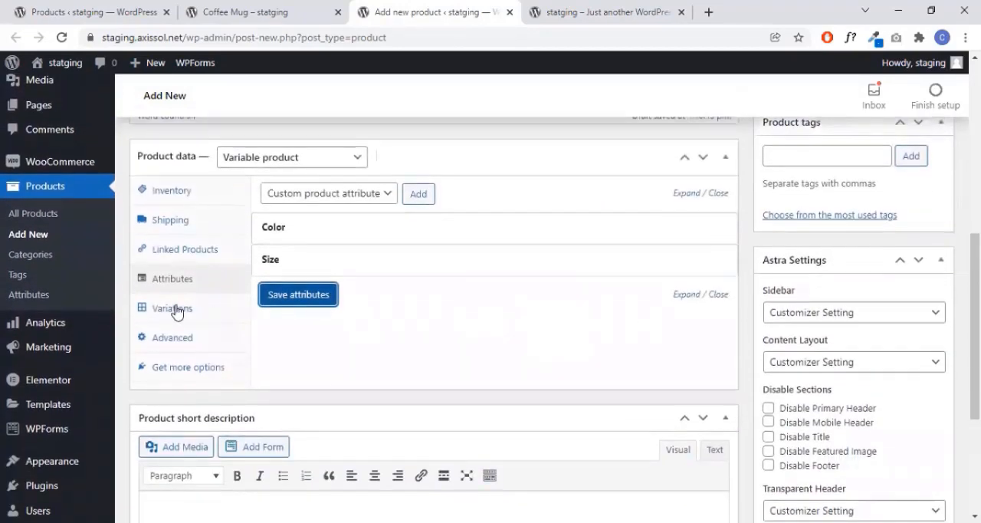
- Add a product variation with color Red and size Small
{"action": "left_click", "coordinate": [174, 308]}
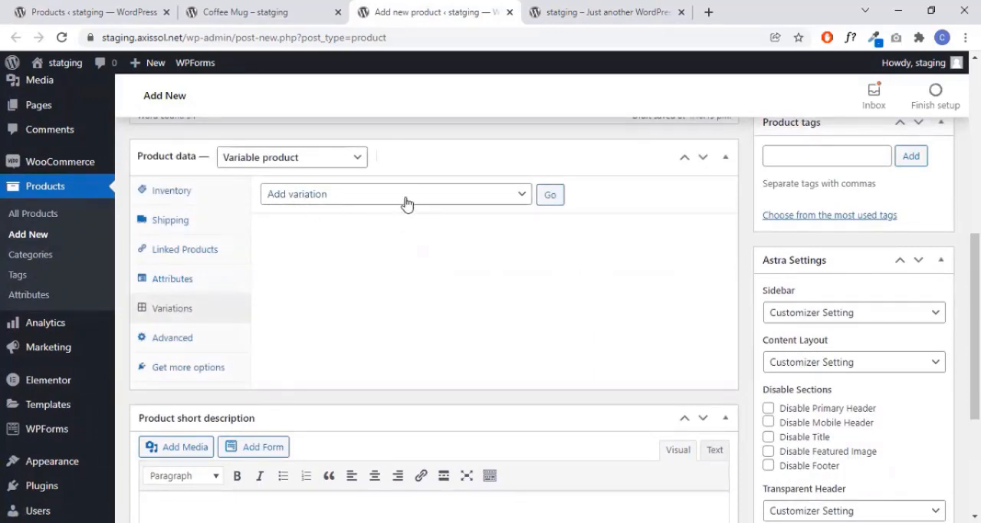
{"action": "left_click", "coordinate": [552, 198]}
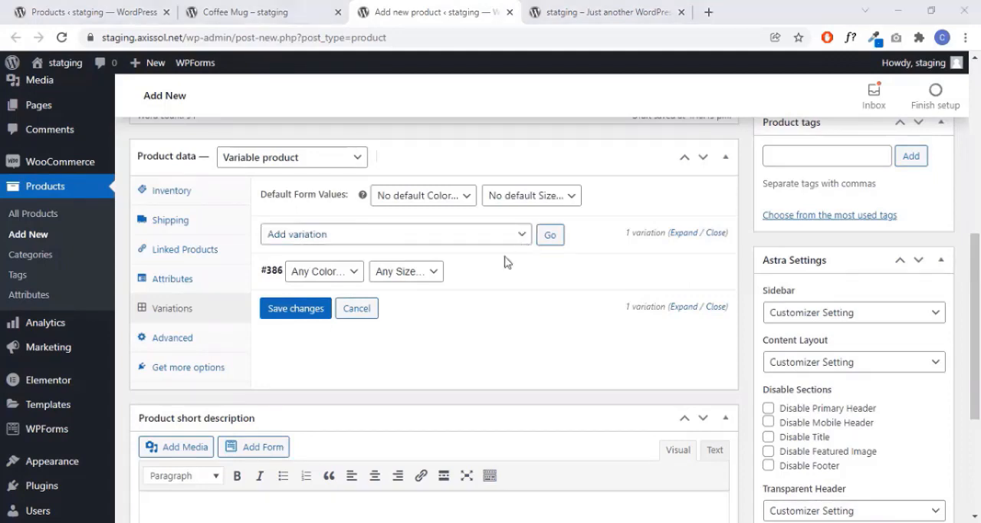
{"action": "left_click", "coordinate": [345, 274]}
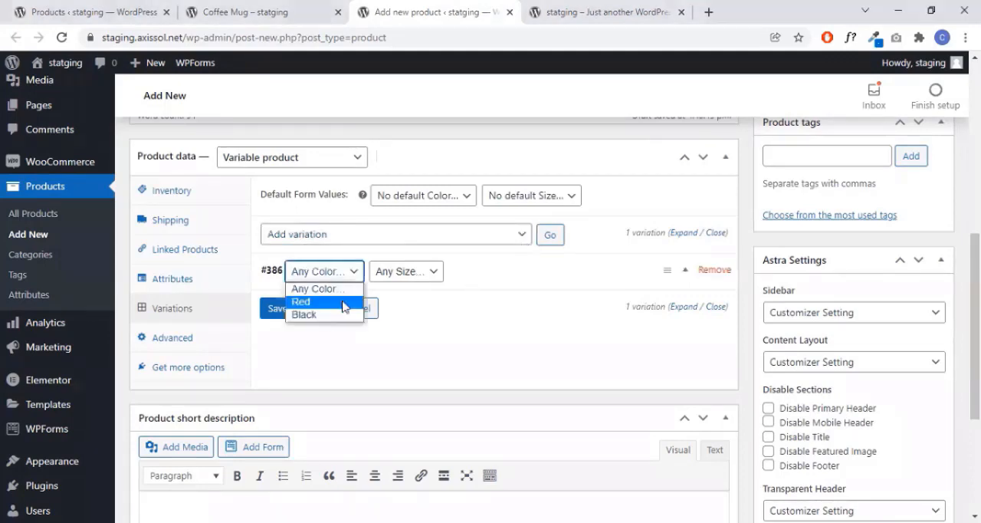
{"action": "left_click", "coordinate": [344, 302]}
{"action": "left_click", "coordinate": [431, 274]}
{"action": "left_click", "coordinate": [421, 302]}
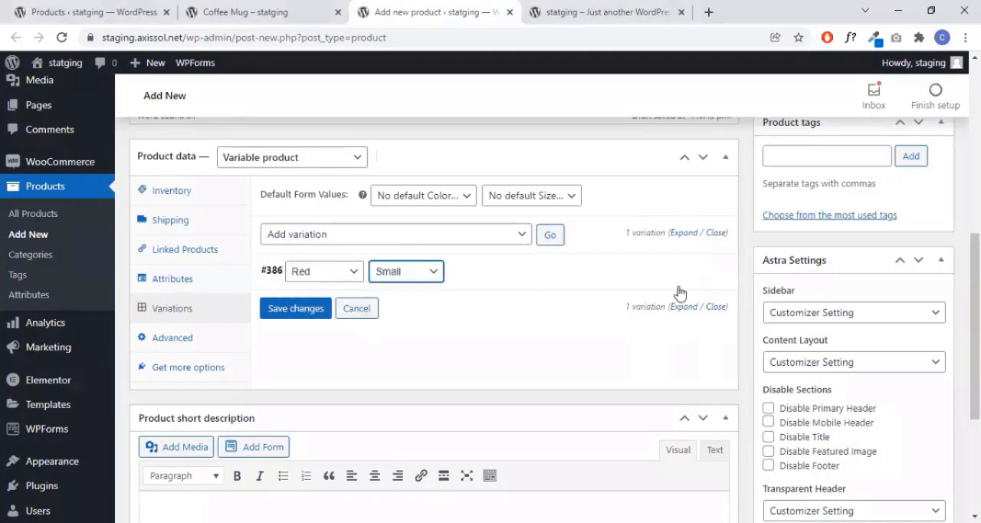
- Set the Red, Small variation's image to the rocky mountain peak with the hazy golden sky from the media library
{"action": "left_click", "coordinate": [686, 271]}
{"action": "scroll", "coordinate": [572, 315], "scroll_direction": "down", "scroll_amount": 2}
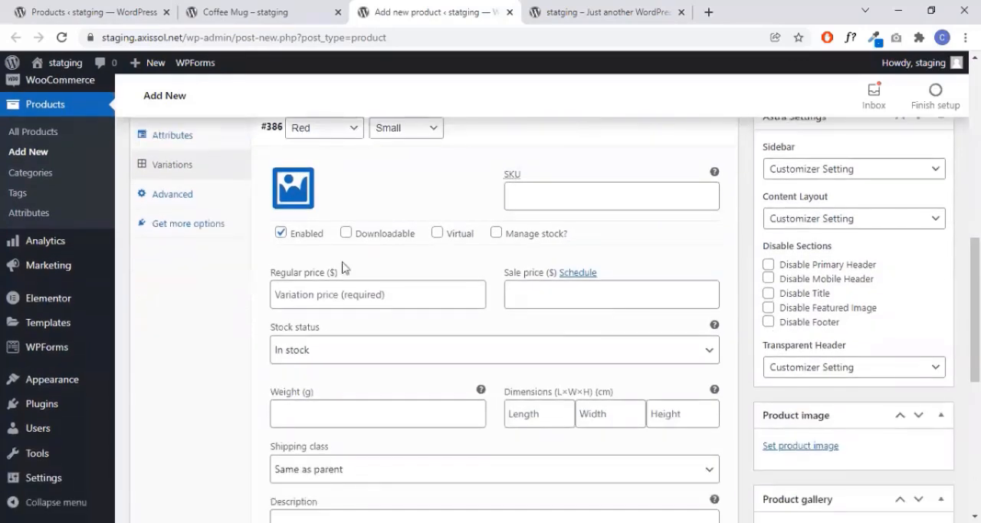
{"action": "left_click", "coordinate": [294, 195]}
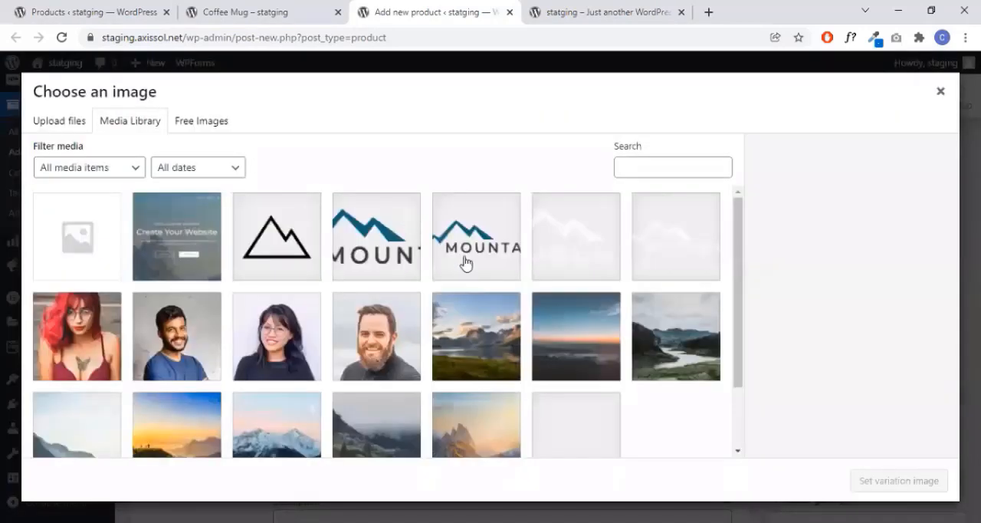
{"action": "scroll", "coordinate": [444, 360], "scroll_direction": "down", "scroll_amount": 2}
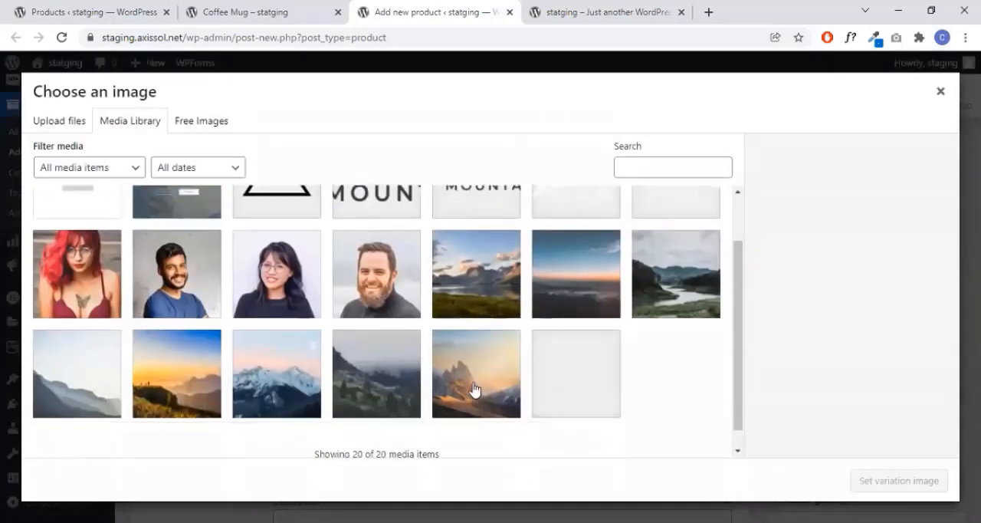
{"action": "left_click", "coordinate": [502, 387]}
{"action": "left_click", "coordinate": [865, 479]}
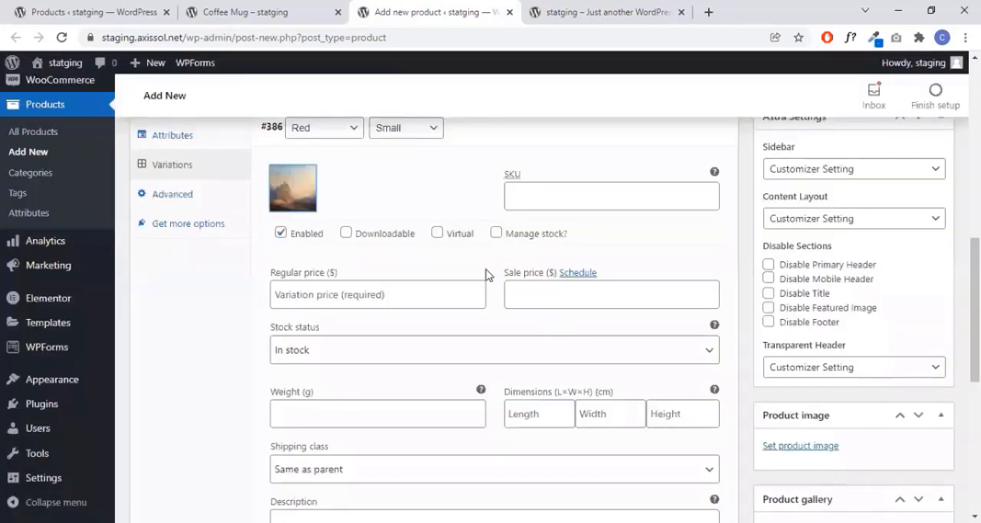
- Set the Red, Small variation's regular price to 3.49 and save the variation changes
{"action": "scroll", "coordinate": [460, 274], "scroll_direction": "up", "scroll_amount": 1}
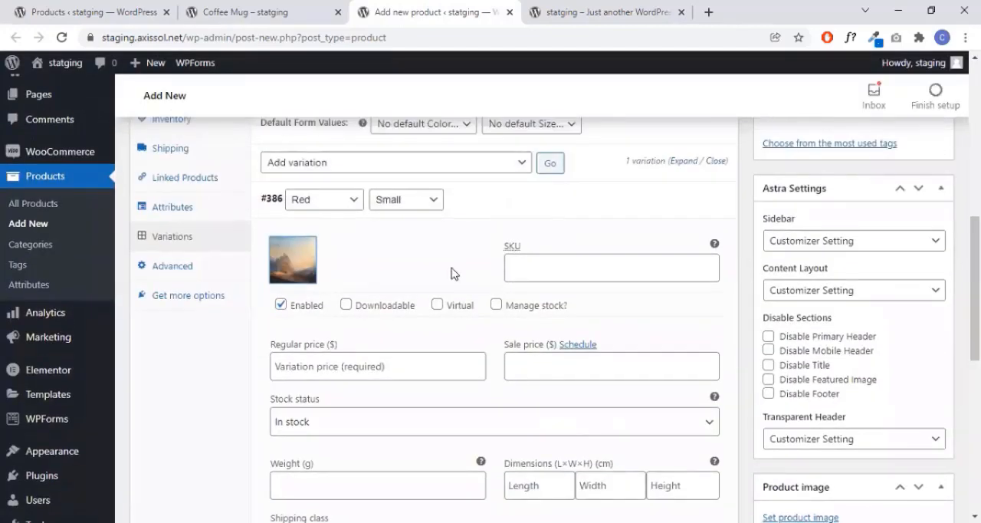
{"action": "scroll", "coordinate": [452, 274], "scroll_direction": "down", "scroll_amount": 1}
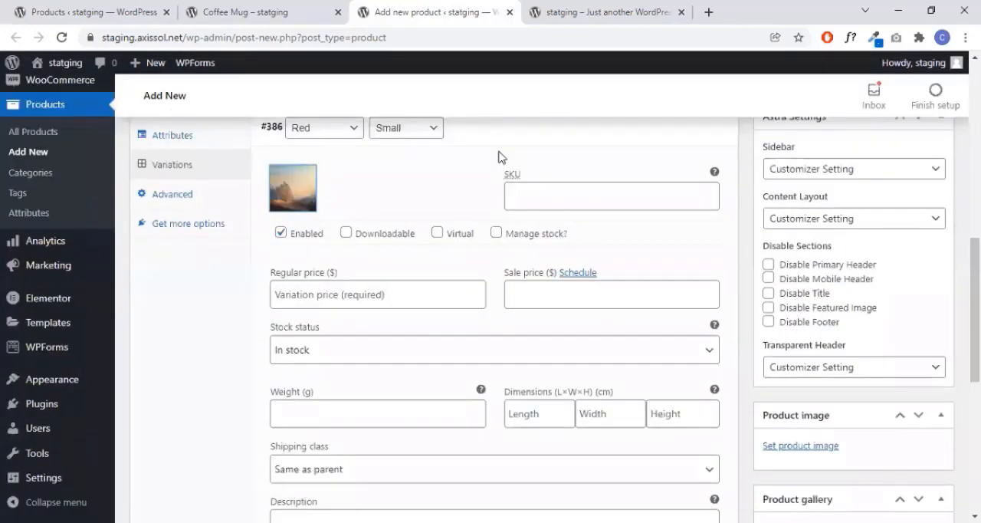
{"action": "left_click", "coordinate": [414, 305]}
{"action": "left_click", "coordinate": [394, 334]}
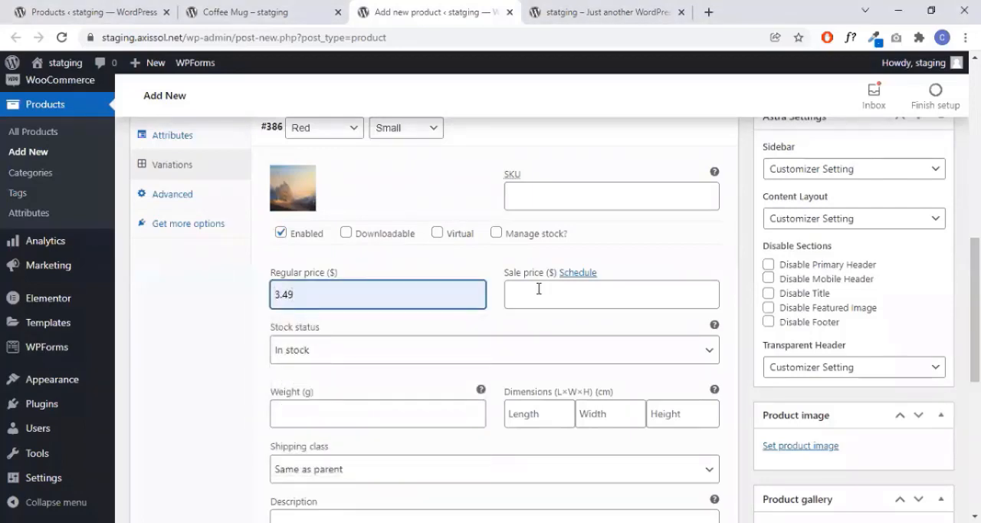
{"action": "scroll", "coordinate": [429, 354], "scroll_direction": "down", "scroll_amount": 4}
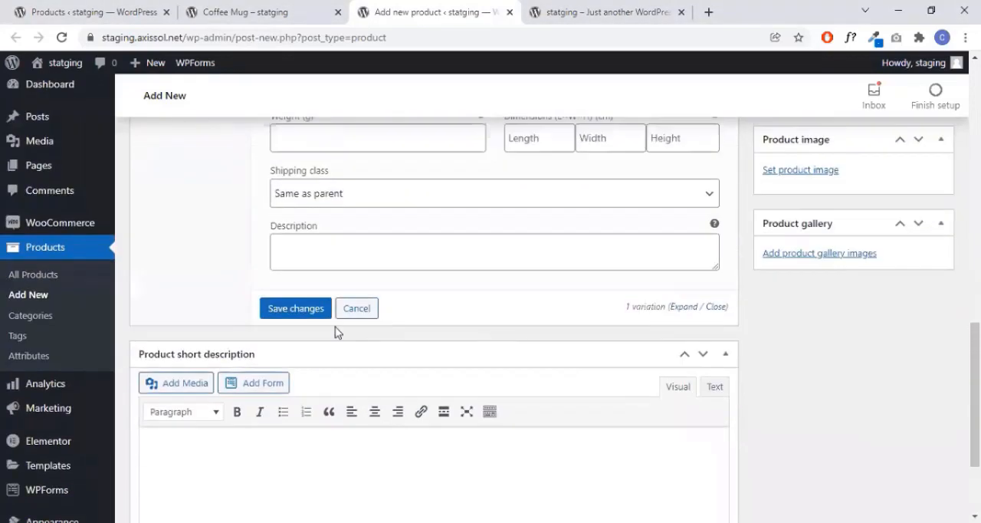
{"action": "left_click", "coordinate": [319, 315]}
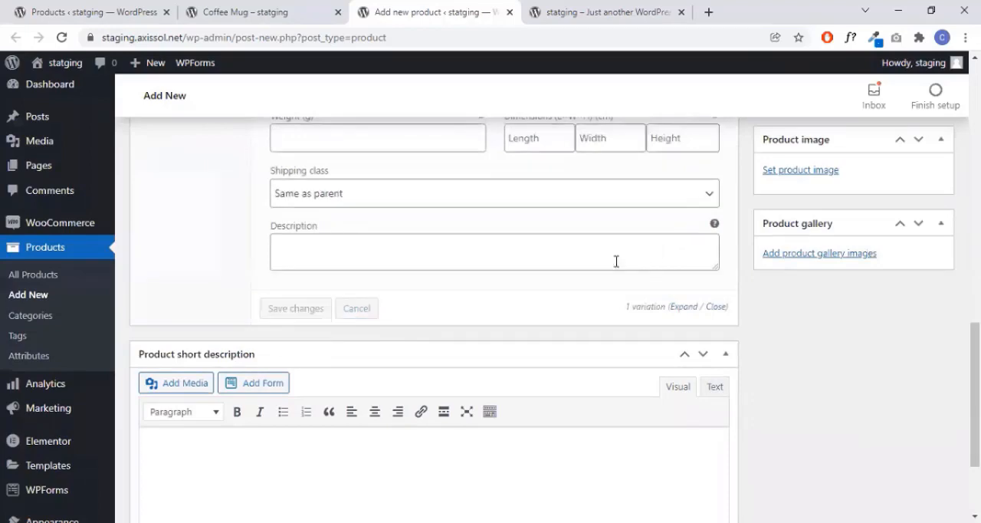
- Add another product variation with color Black and size Large
{"action": "scroll", "coordinate": [617, 266], "scroll_direction": "up", "scroll_amount": 3}
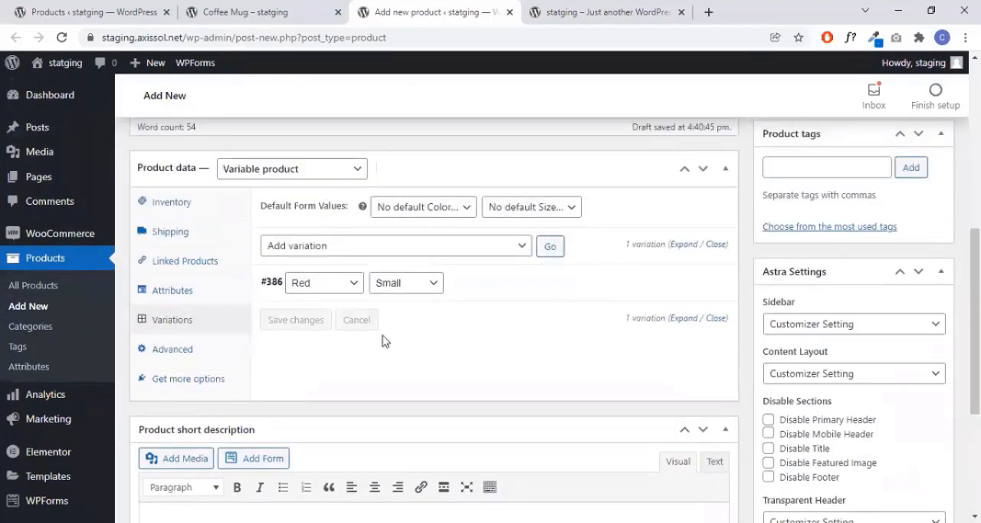
{"action": "left_click", "coordinate": [549, 249]}
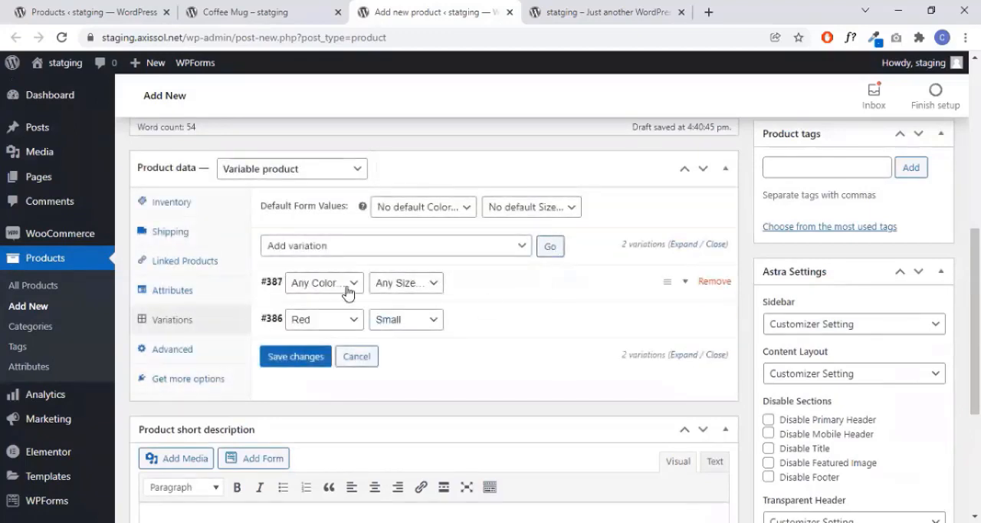
{"action": "left_click", "coordinate": [349, 285]}
{"action": "left_click", "coordinate": [342, 328]}
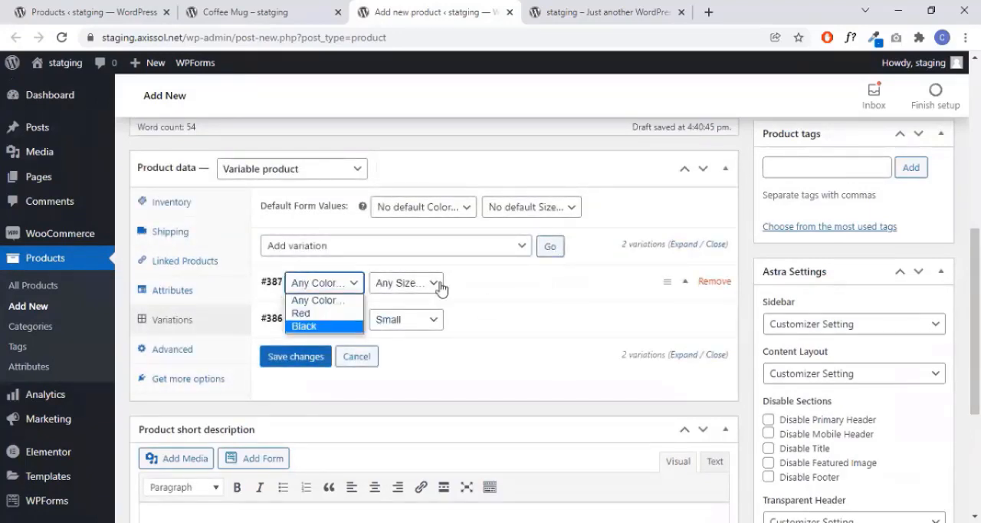
{"action": "left_click", "coordinate": [435, 283]}
{"action": "left_click", "coordinate": [412, 326]}
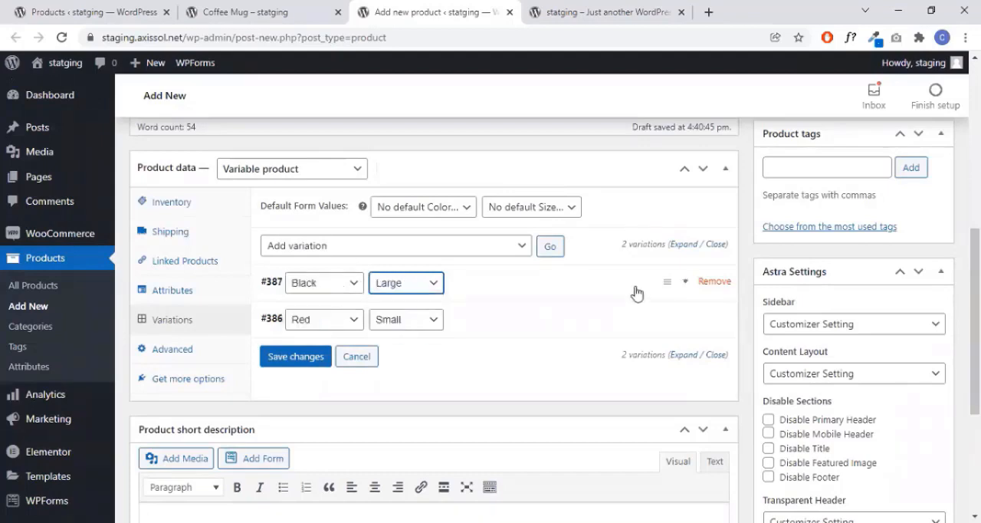
- Set the Black, Large variation's regular price to 83.99
{"action": "left_click", "coordinate": [678, 285]}
{"action": "scroll", "coordinate": [495, 329], "scroll_direction": "down", "scroll_amount": 1}
{"action": "scroll", "coordinate": [494, 329], "scroll_direction": "down", "scroll_amount": 3}
{"action": "left_click", "coordinate": [335, 235]}
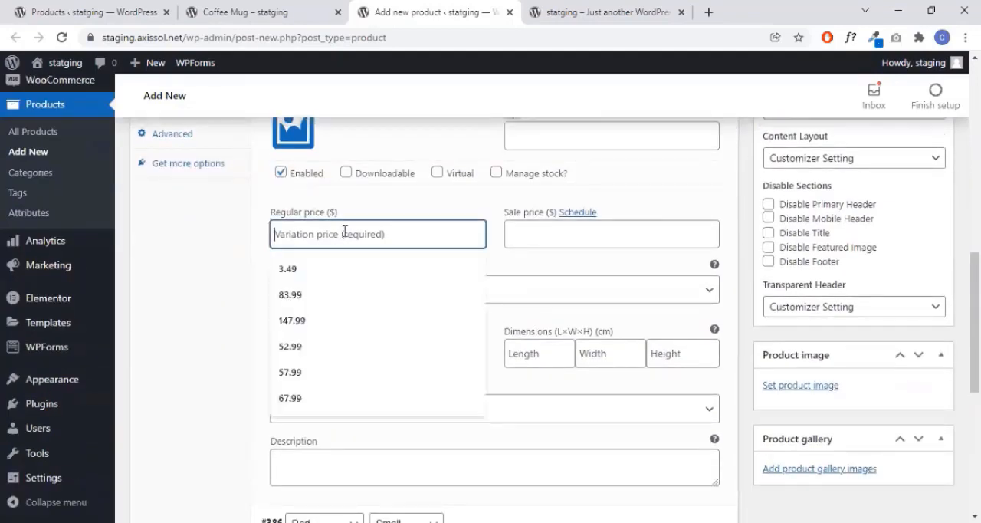
{"action": "left_click", "coordinate": [335, 297]}
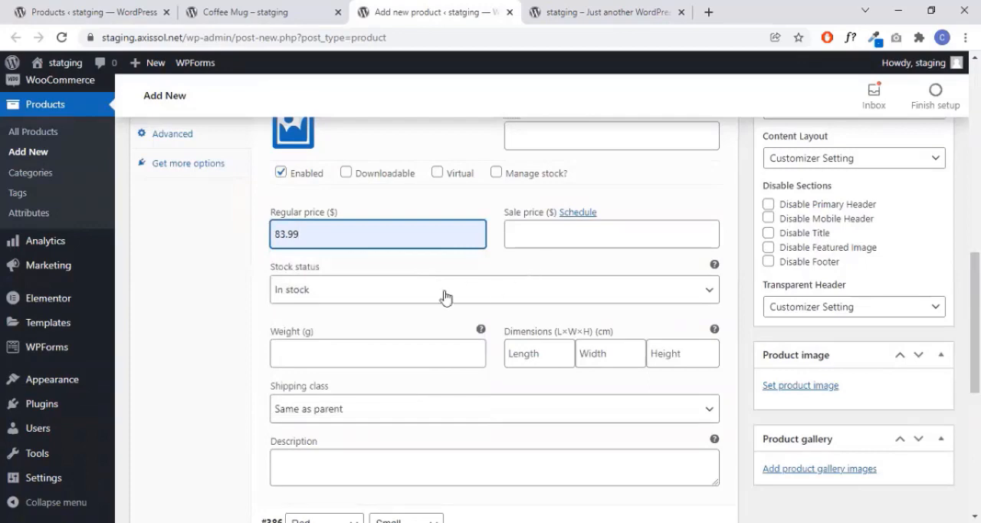
- Set the Black, Large variation's image to bird-s-eye-view-photography-of-green-forest-1208379.jpg from the media library
{"action": "scroll", "coordinate": [498, 295], "scroll_direction": "up", "scroll_amount": 2}
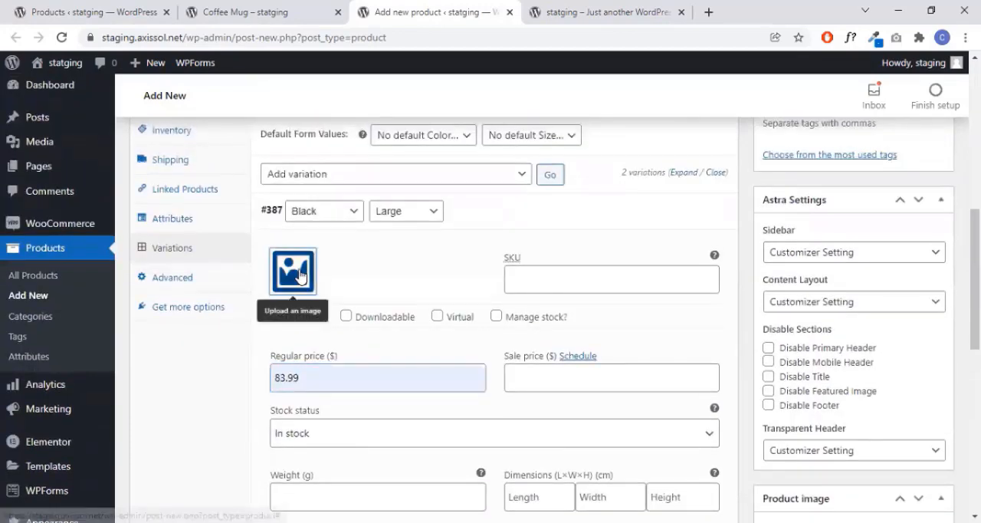
{"action": "left_click", "coordinate": [291, 273]}
{"action": "scroll", "coordinate": [624, 287], "scroll_direction": "down", "scroll_amount": 1}
{"action": "left_click", "coordinate": [120, 339]}
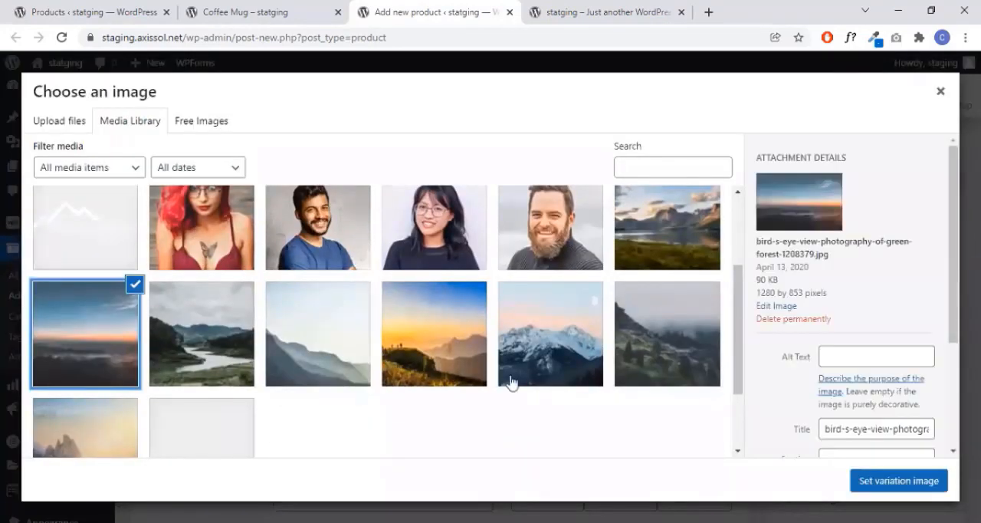
{"action": "left_click", "coordinate": [898, 480]}
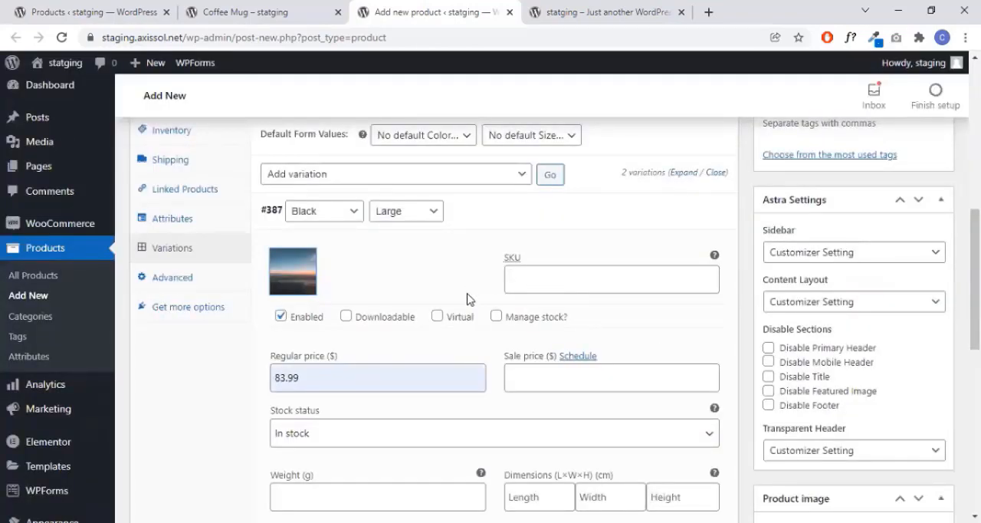
{"action": "scroll", "coordinate": [454, 311], "scroll_direction": "down", "scroll_amount": 1}
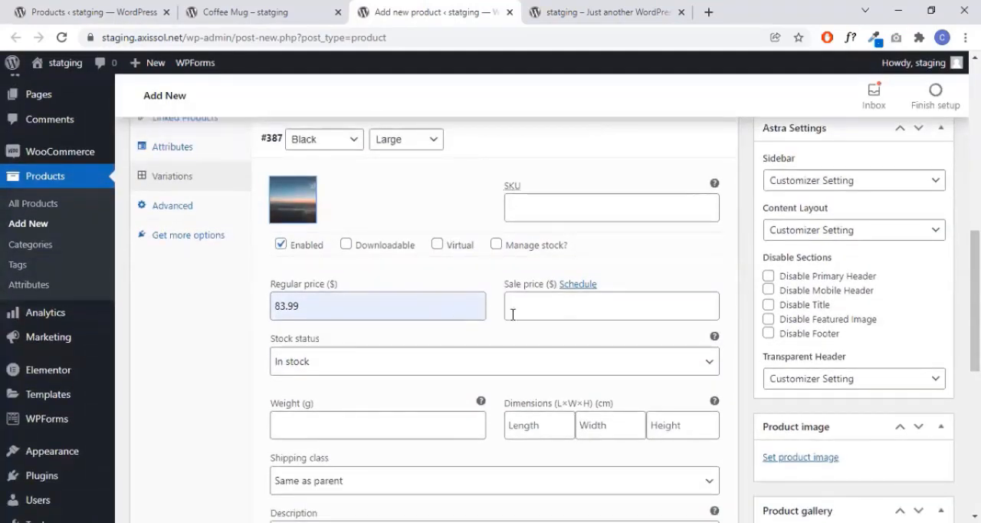
- Save the changes to the Black, Large product variation
{"action": "scroll", "coordinate": [512, 314], "scroll_direction": "down", "scroll_amount": 4}
{"action": "left_click", "coordinate": [306, 345]}
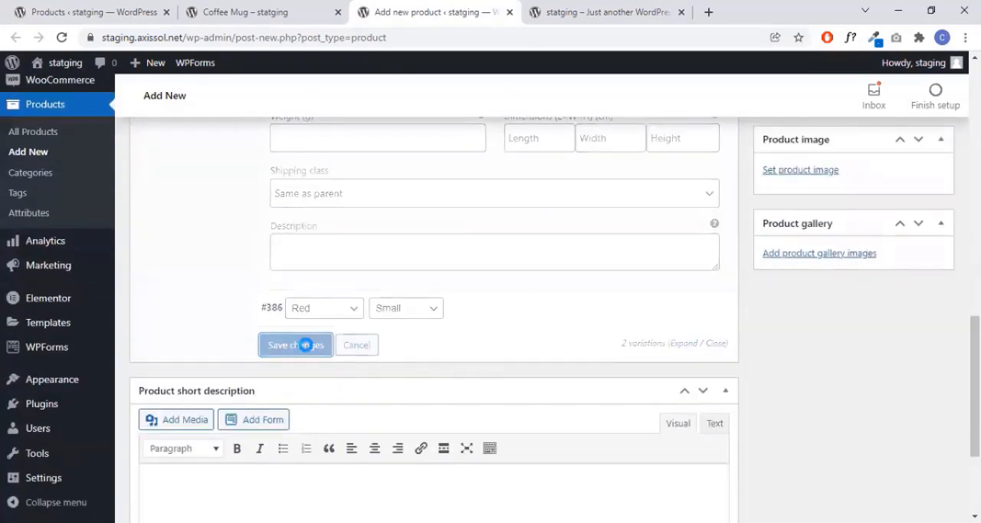
- Copy the opening Lorem ipsum text, through the first "dapibus leo.", from the product description into the short description and publish the product
{"action": "scroll", "coordinate": [543, 300], "scroll_direction": "up", "scroll_amount": 10}
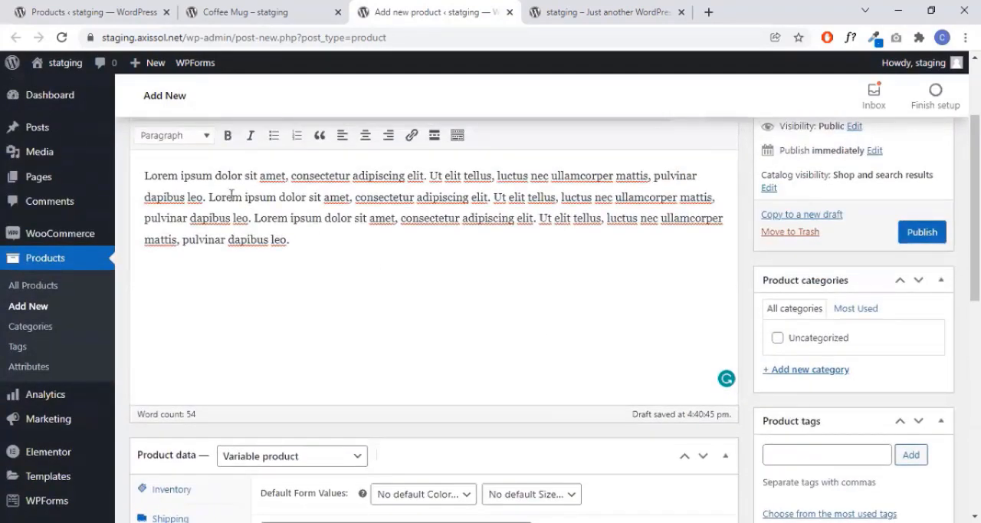
{"action": "left_click_drag", "start_coordinate": [145, 175], "coordinate": [209, 198]}
{"action": "key", "text": "ctrl+c"}
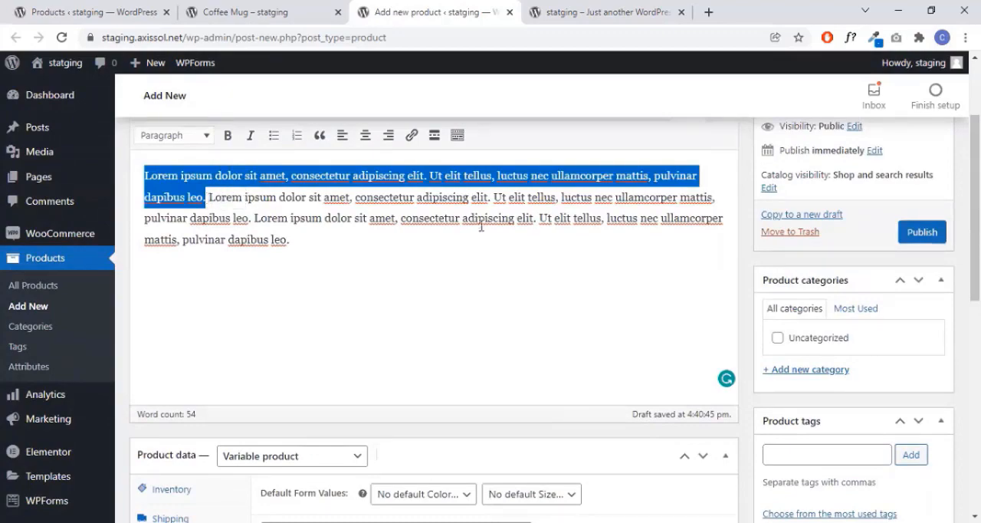
{"action": "scroll", "coordinate": [481, 226], "scroll_direction": "down", "scroll_amount": 10}
{"action": "left_click", "coordinate": [325, 283]}
{"action": "key", "text": "ctrl+v"}
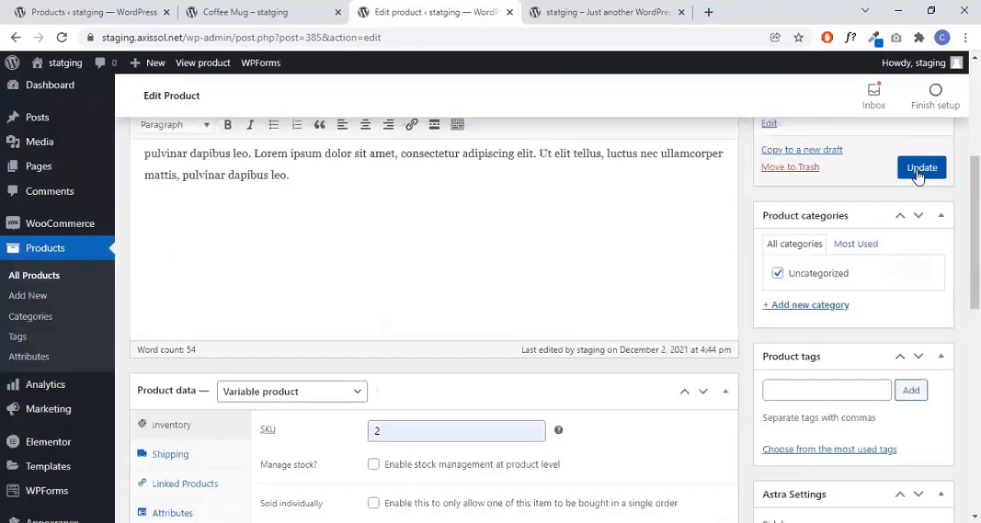
{"action": "left_click", "coordinate": [919, 170]}
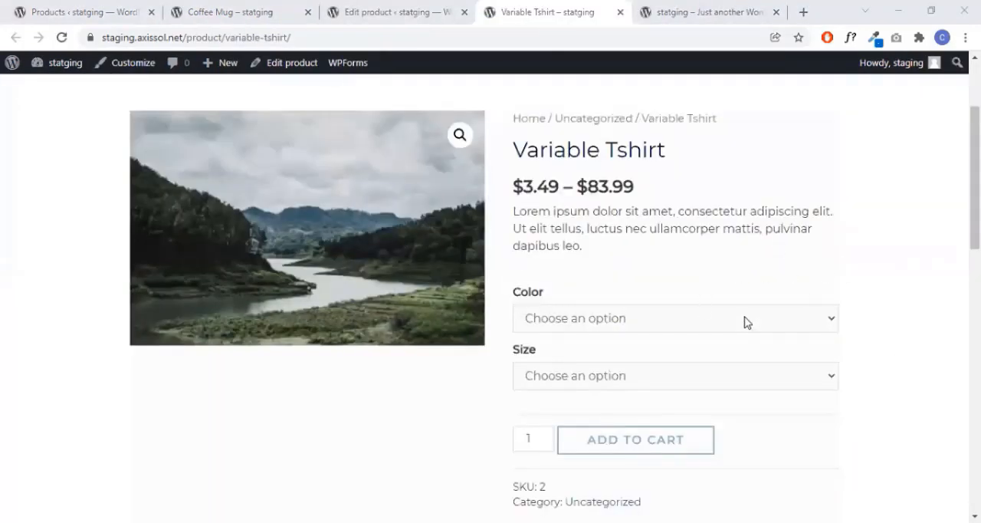
- Preview the Red, Small variation on the Variable Tshirt product page and reset the size selection
{"action": "left_click", "coordinate": [741, 355]}
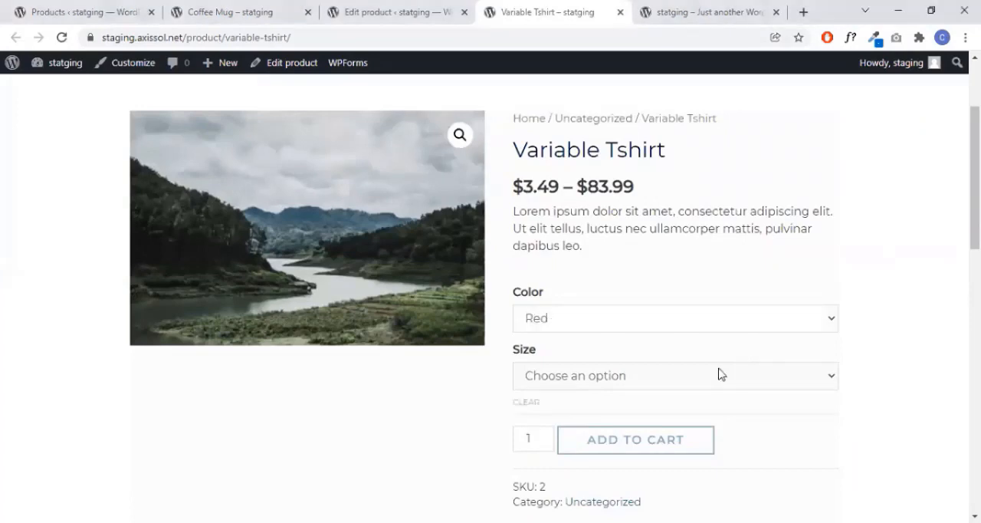
{"action": "left_click", "coordinate": [718, 374]}
{"action": "left_click", "coordinate": [712, 415]}
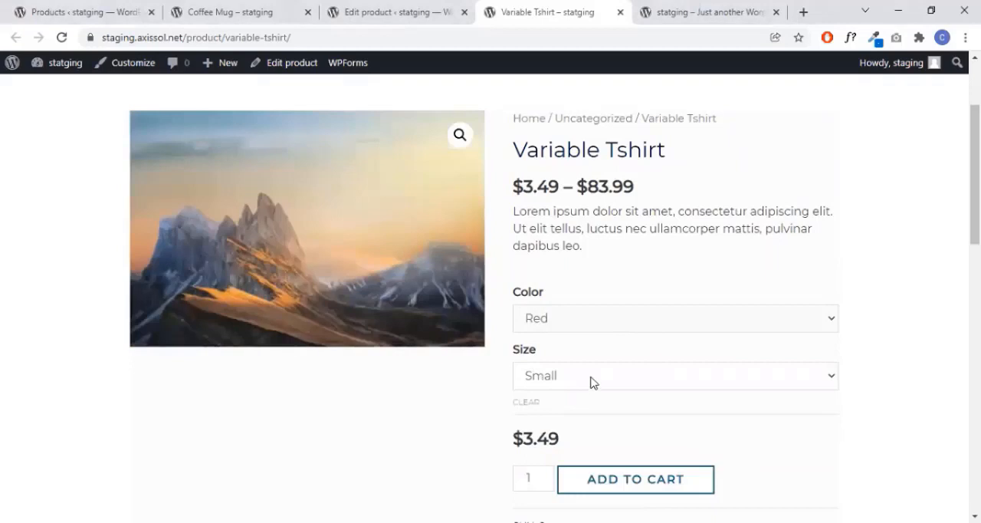
{"action": "left_click", "coordinate": [593, 383]}
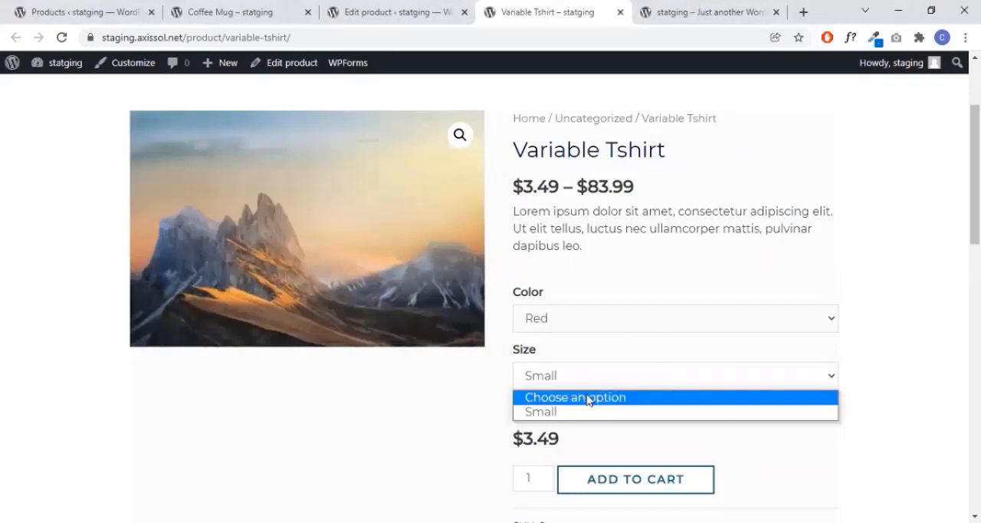
{"action": "key", "text": "Return"}
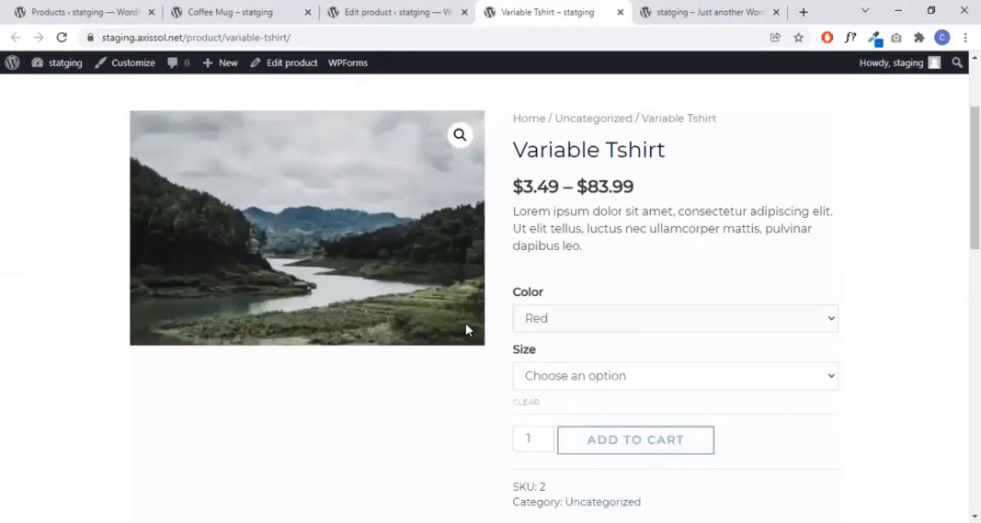
- Preview the Black, Large variation on the Variable Tshirt product page
{"action": "left_click", "coordinate": [567, 327]}
{"action": "left_click", "coordinate": [569, 370]}
{"action": "left_click", "coordinate": [631, 383]}
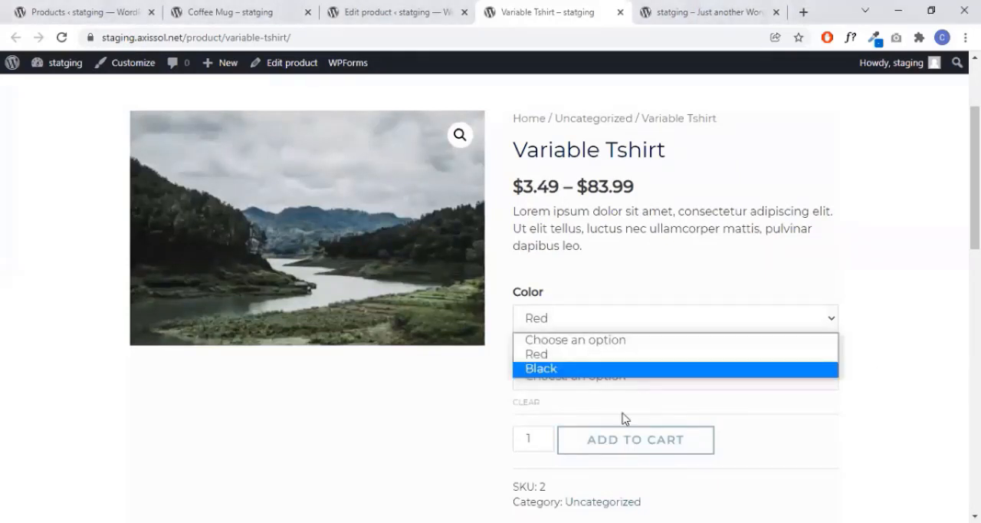
{"action": "left_click", "coordinate": [625, 413]}
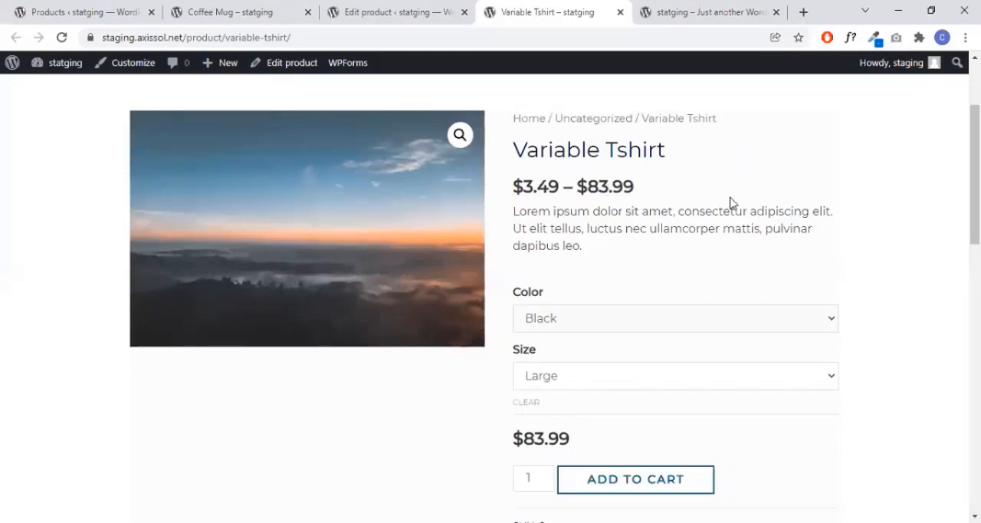
- Clear the current color choice and select color Red with size Small for the Variable Tshirt
{"action": "scroll", "coordinate": [509, 252], "scroll_direction": "down", "scroll_amount": 1}
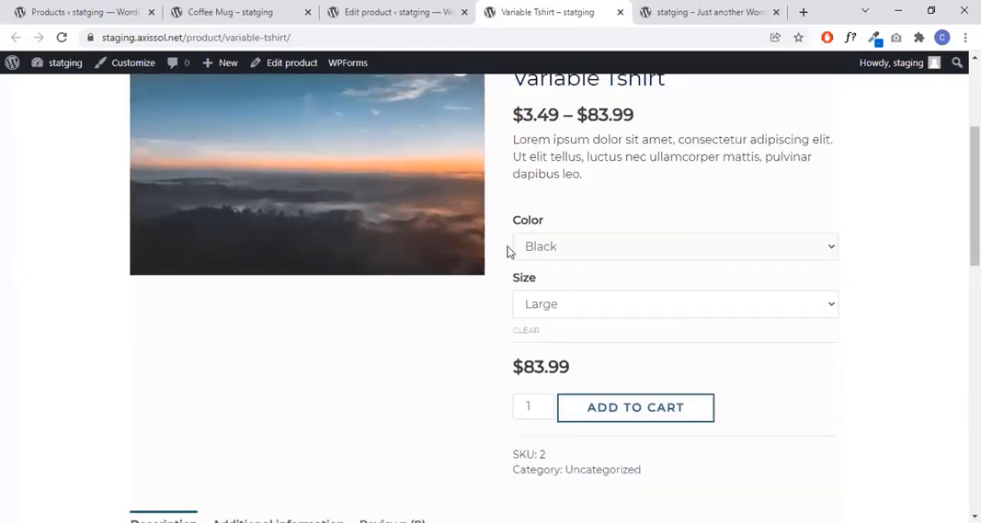
{"action": "left_click", "coordinate": [562, 245]}
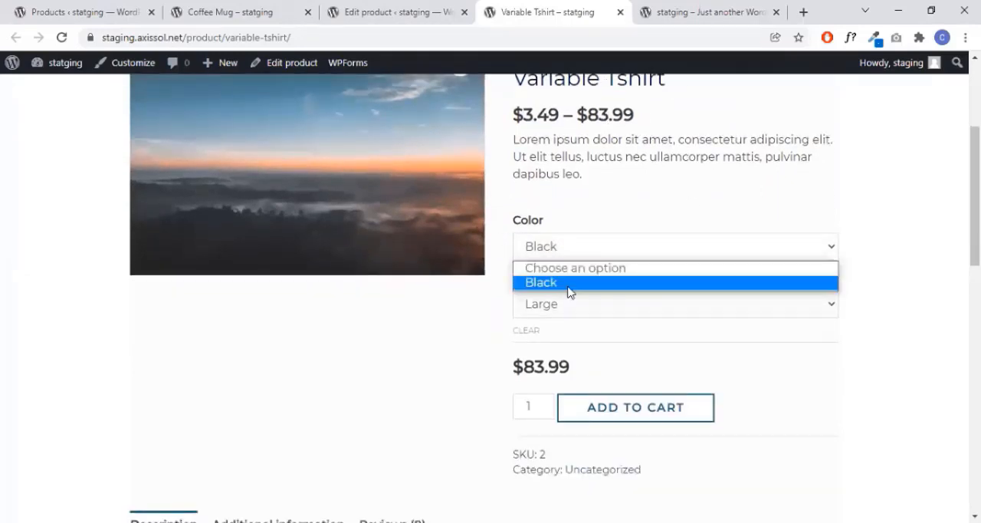
{"action": "left_click", "coordinate": [570, 284]}
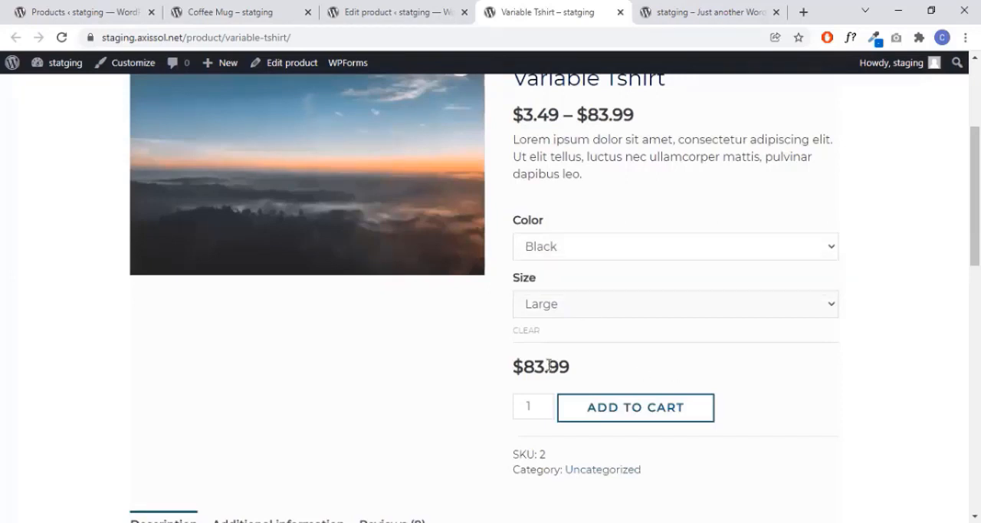
{"action": "left_click", "coordinate": [571, 244]}
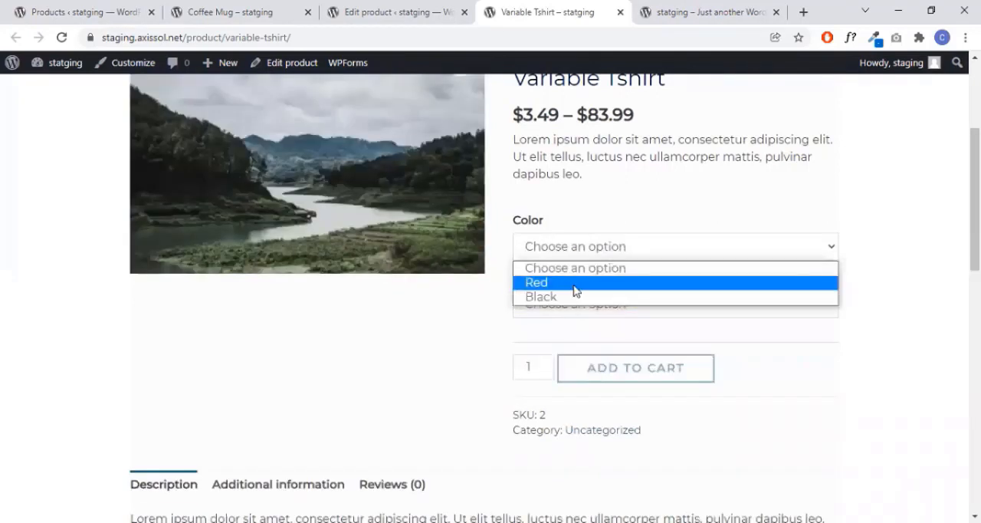
{"action": "left_click", "coordinate": [574, 286]}
{"action": "left_click", "coordinate": [583, 308]}
{"action": "left_click", "coordinate": [581, 339]}
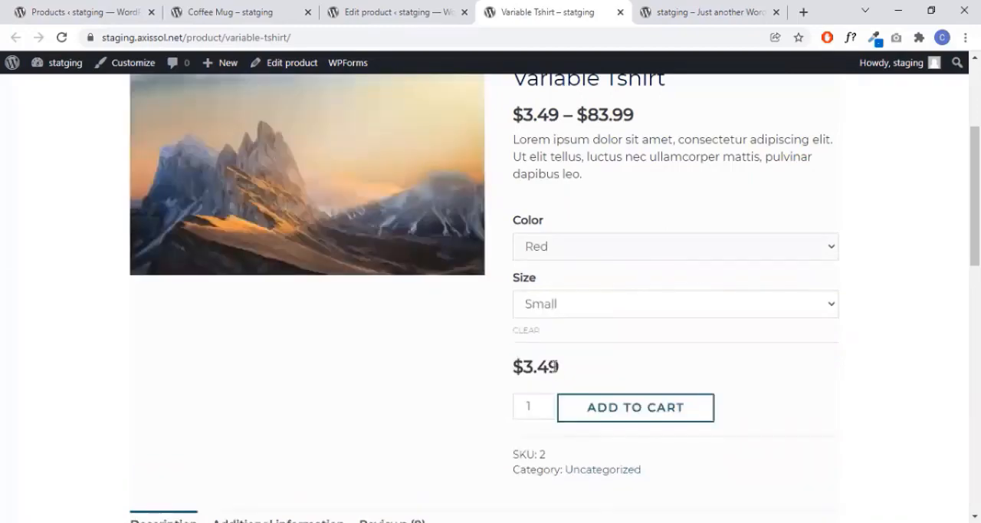
- Add one Red, Small Variable Tshirt to the cart and open the cart page
{"action": "scroll", "coordinate": [679, 330], "scroll_direction": "down", "scroll_amount": 3}
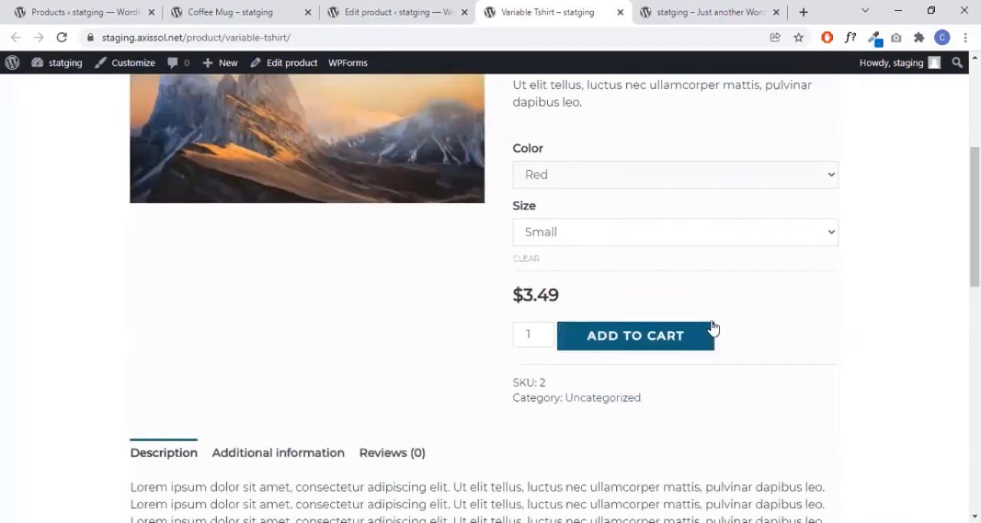
{"action": "scroll", "coordinate": [868, 250], "scroll_direction": "up", "scroll_amount": 2}
{"action": "scroll", "coordinate": [869, 250], "scroll_direction": "up", "scroll_amount": 3}
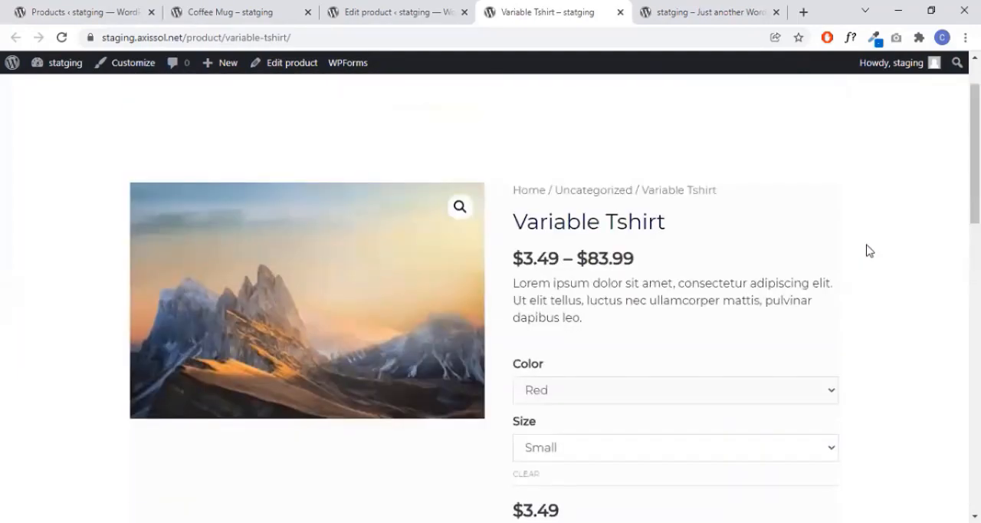
{"action": "scroll", "coordinate": [868, 250], "scroll_direction": "down", "scroll_amount": 2}
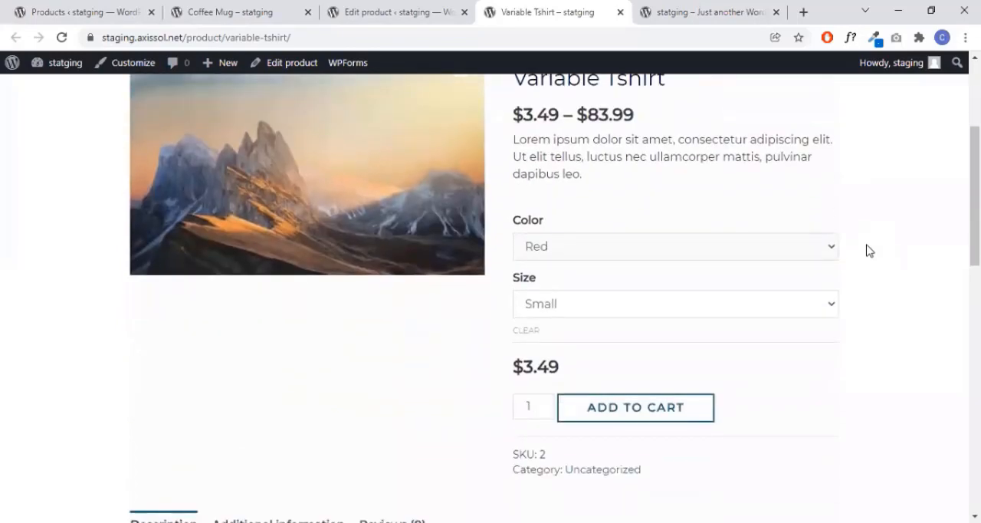
{"action": "scroll", "coordinate": [552, 264], "scroll_direction": "up", "scroll_amount": 2}
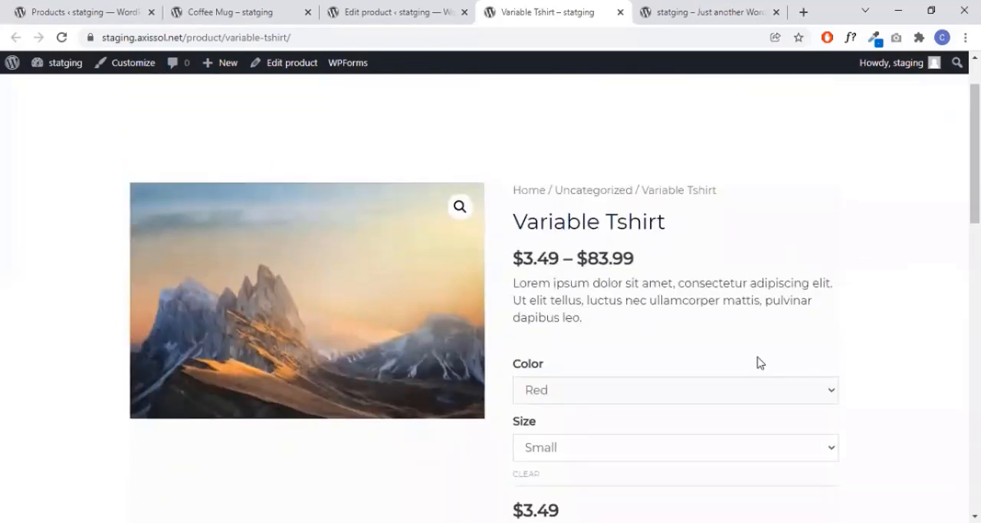
{"action": "scroll", "coordinate": [845, 421], "scroll_direction": "down", "scroll_amount": 3}
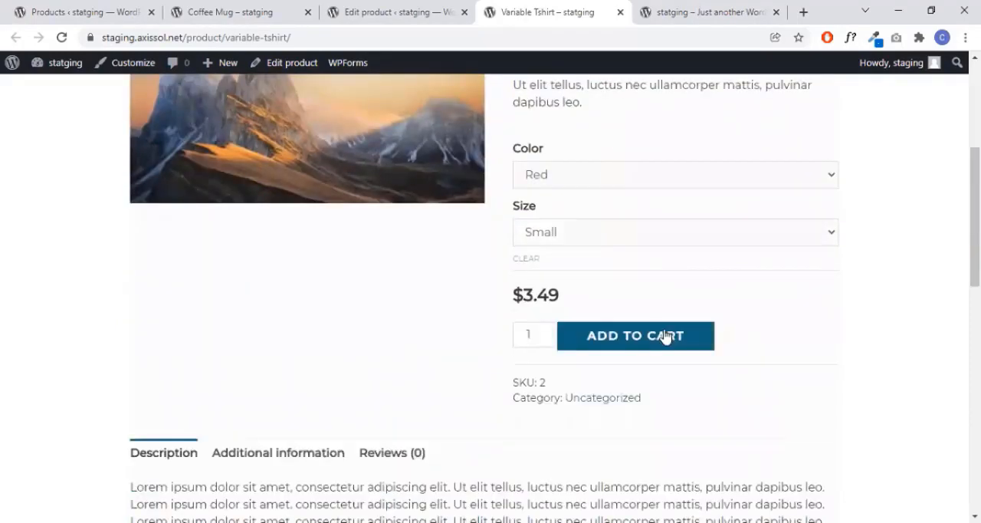
{"action": "left_click", "coordinate": [664, 335]}
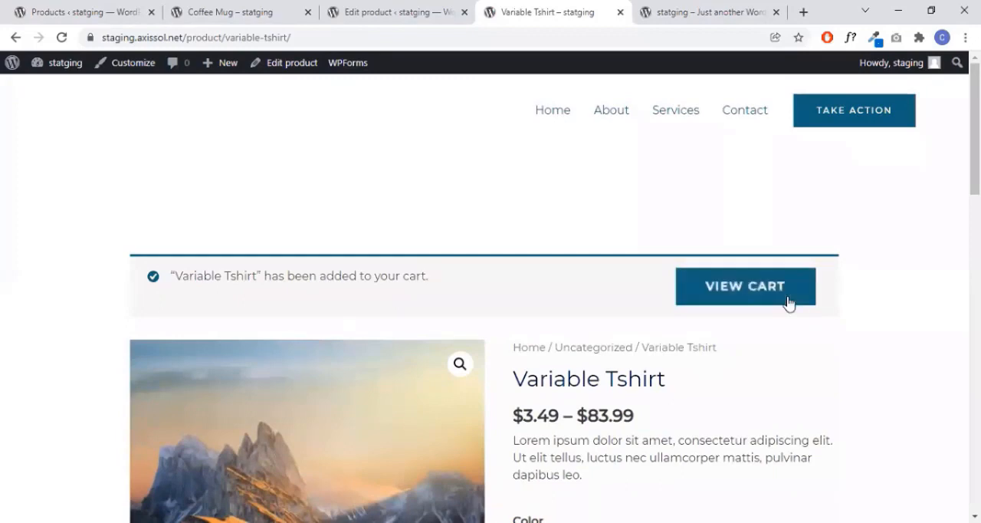
{"action": "scroll", "coordinate": [789, 304], "scroll_direction": "down", "scroll_amount": 3}
{"action": "scroll", "coordinate": [865, 299], "scroll_direction": "up", "scroll_amount": 3}
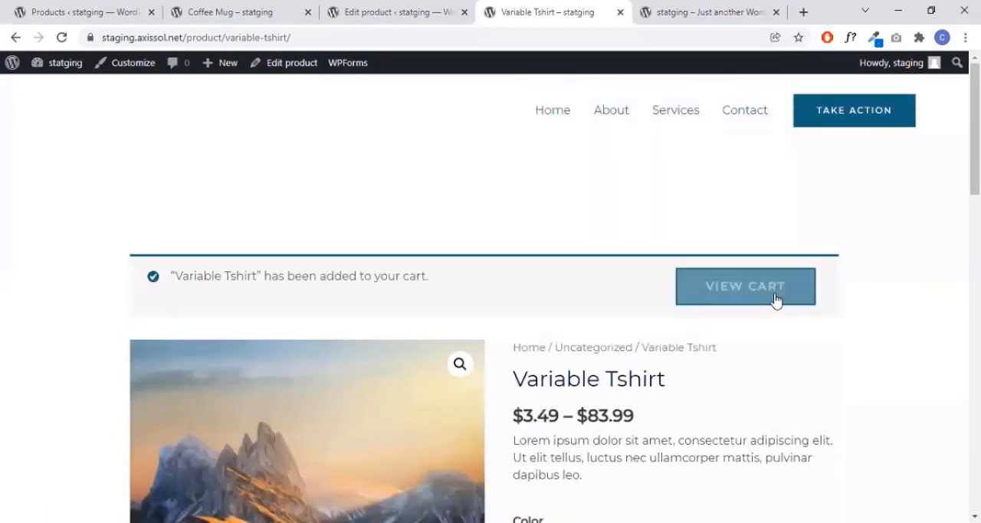
{"action": "left_click", "coordinate": [772, 304]}
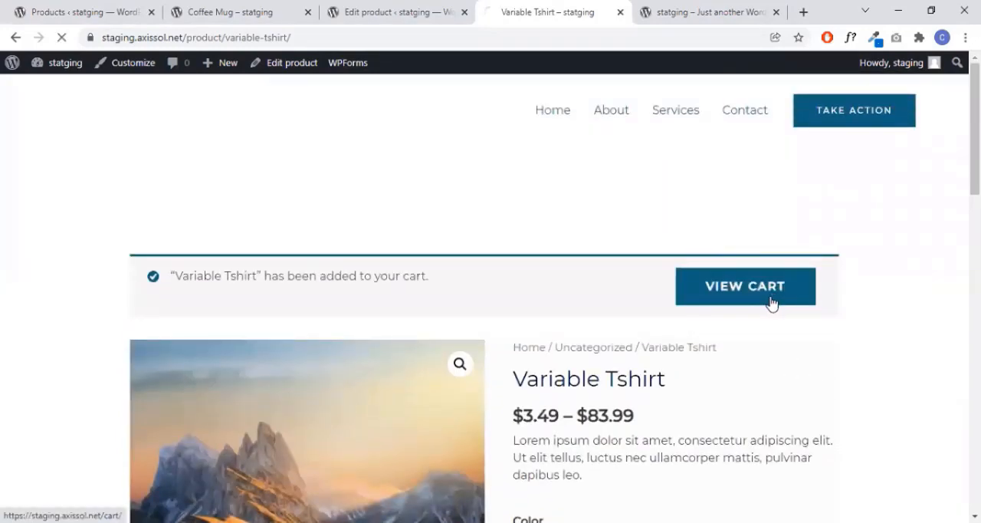
- Set the Variable Tshirt quantity in the cart to 2 and update the cart
{"action": "scroll", "coordinate": [583, 286], "scroll_direction": "down", "scroll_amount": 1}
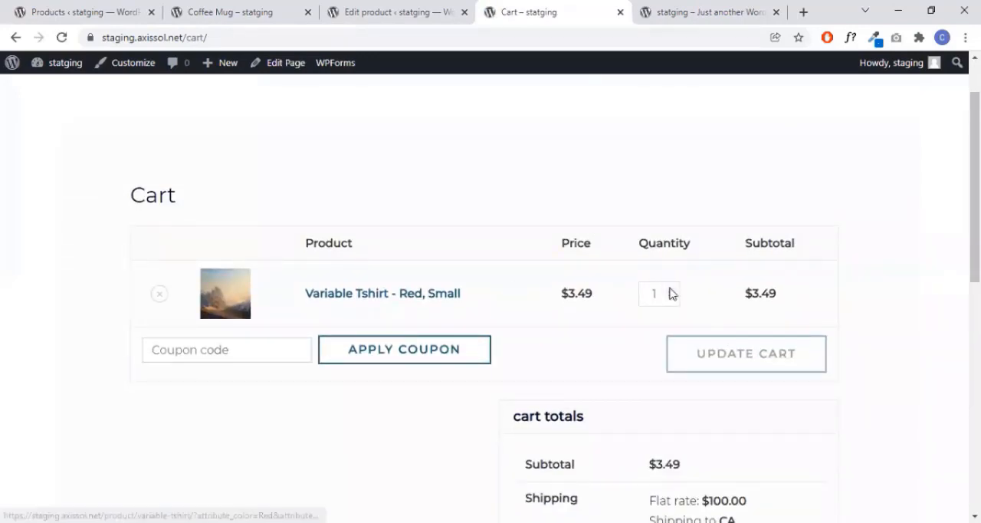
{"action": "left_click", "coordinate": [671, 290]}
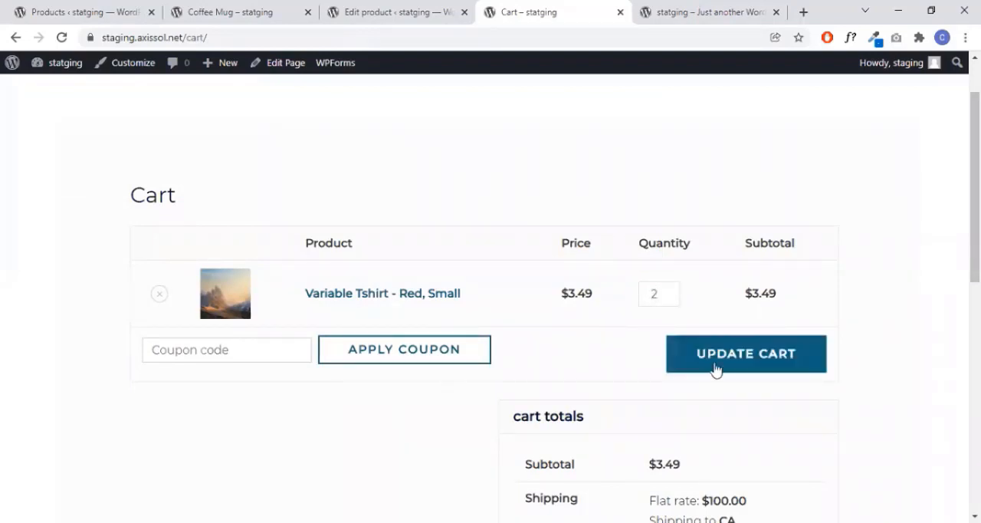
{"action": "scroll", "coordinate": [767, 315], "scroll_direction": "down", "scroll_amount": 1}
{"action": "left_click", "coordinate": [729, 293]}
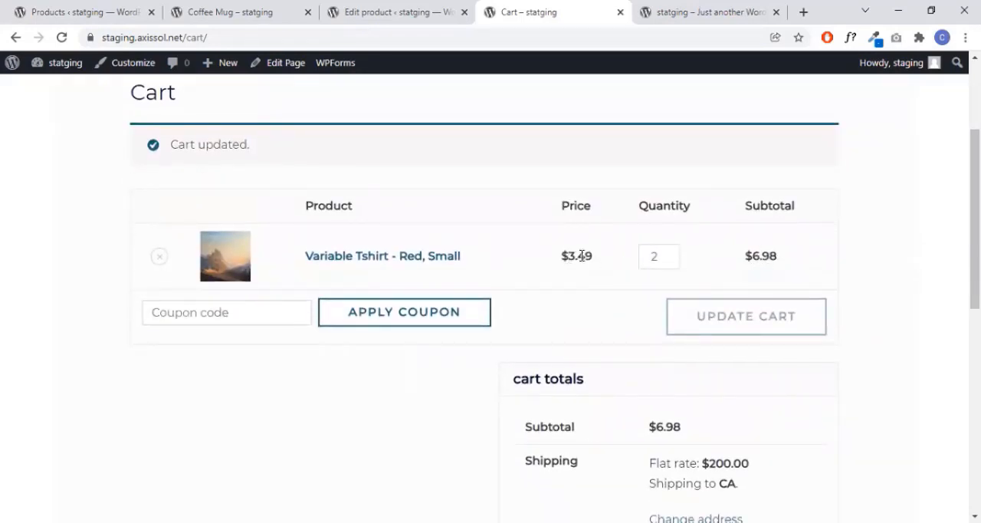
- Check the cart totals, set the Variable Tshirt quantity back to 1 and update the cart
{"action": "scroll", "coordinate": [773, 260], "scroll_direction": "down", "scroll_amount": 2}
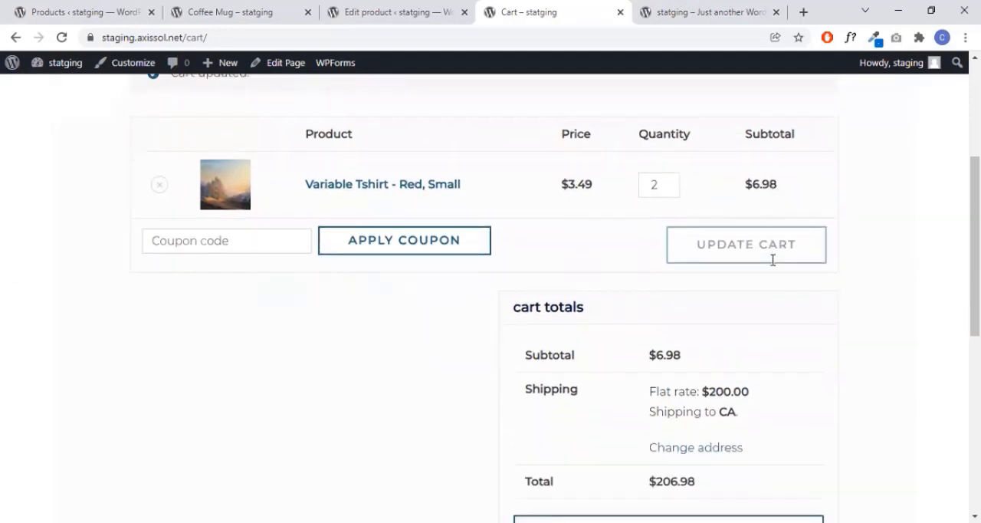
{"action": "scroll", "coordinate": [686, 297], "scroll_direction": "down", "scroll_amount": 1}
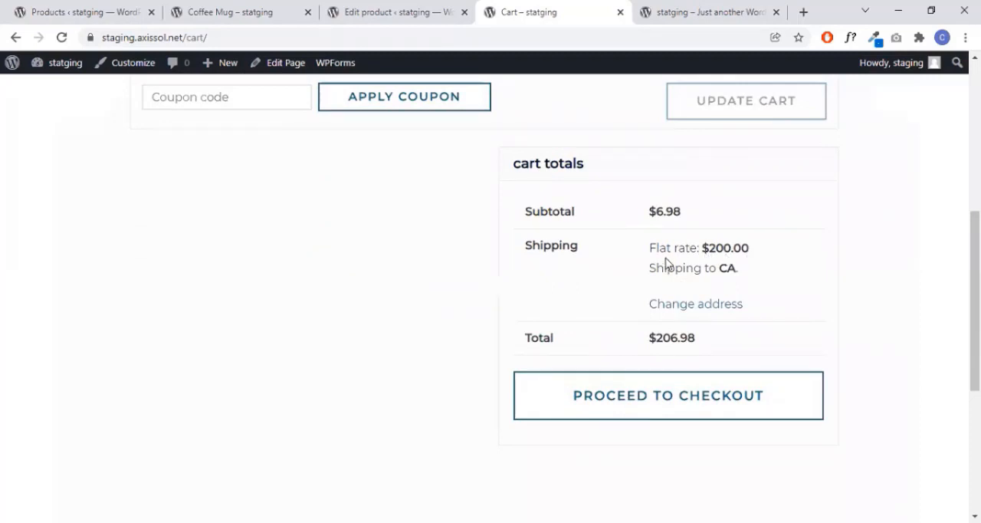
{"action": "scroll", "coordinate": [751, 267], "scroll_direction": "up", "scroll_amount": 2}
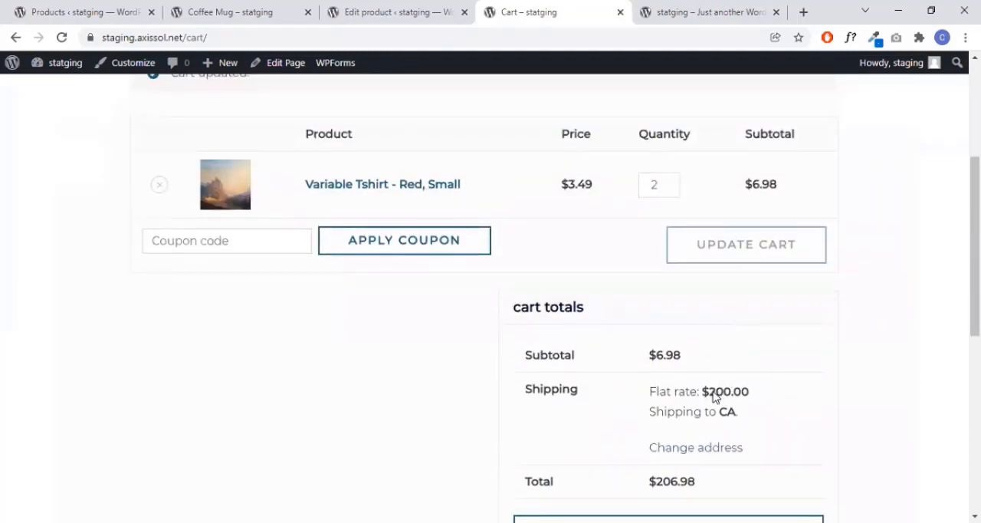
{"action": "left_click", "coordinate": [670, 188]}
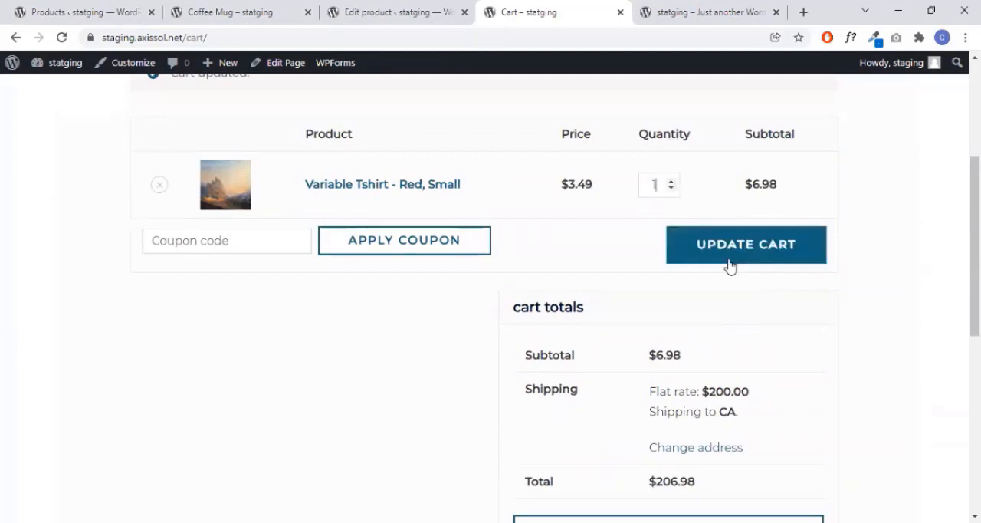
{"action": "left_click", "coordinate": [729, 258]}
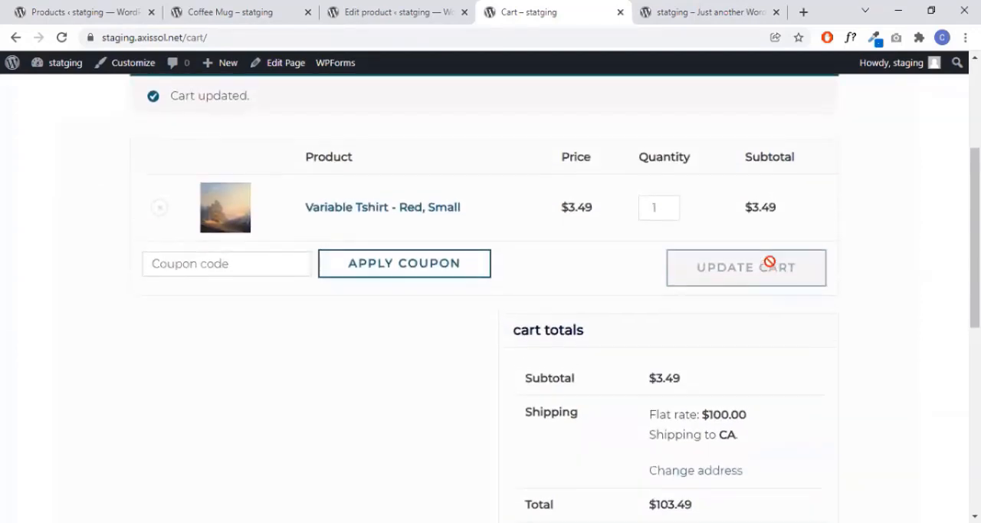
- Review the updated cart's item subtotal, shipping charge and total
{"action": "scroll", "coordinate": [700, 466], "scroll_direction": "down", "scroll_amount": 5}
{"action": "scroll", "coordinate": [713, 340], "scroll_direction": "up", "scroll_amount": 3}
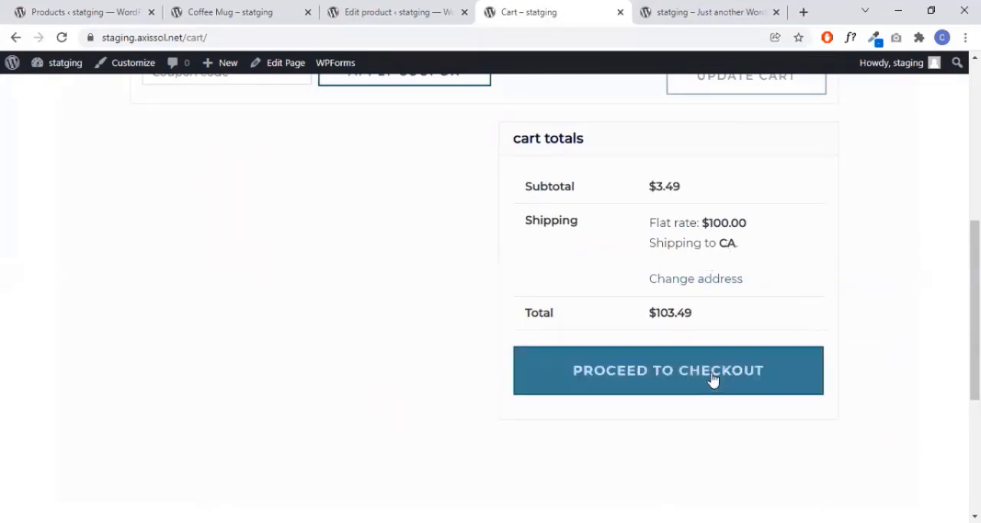
{"action": "scroll", "coordinate": [675, 308], "scroll_direction": "up", "scroll_amount": 3}
{"action": "scroll", "coordinate": [690, 308], "scroll_direction": "up", "scroll_amount": 1}
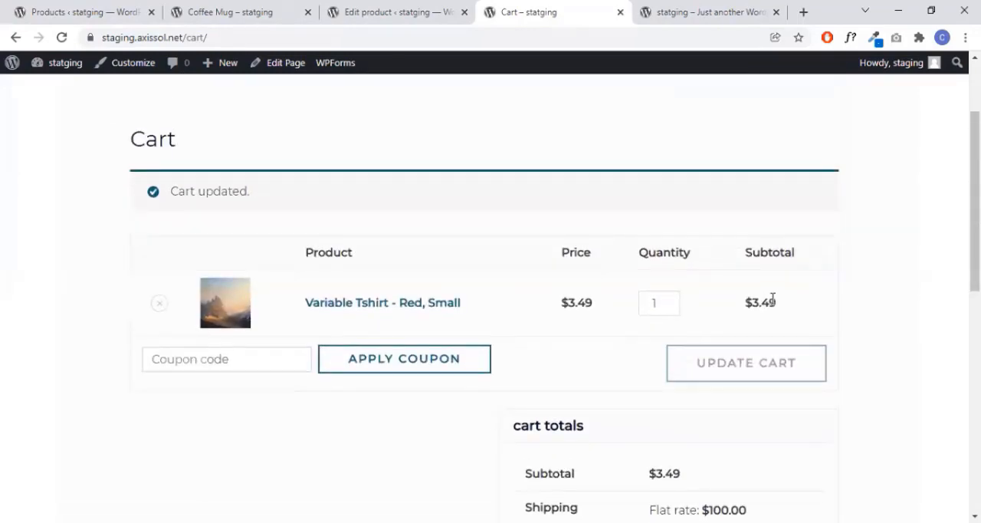
{"action": "scroll", "coordinate": [768, 300], "scroll_direction": "down", "scroll_amount": 3}
{"action": "scroll", "coordinate": [752, 320], "scroll_direction": "down", "scroll_amount": 1}
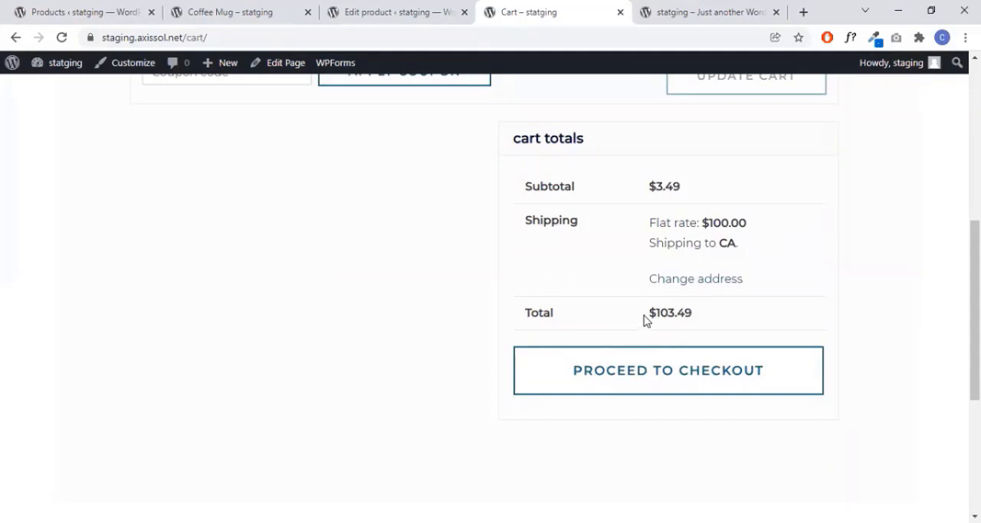
- Proceed to checkout and fill in the billing details with the first saved address
{"action": "left_click", "coordinate": [694, 388]}
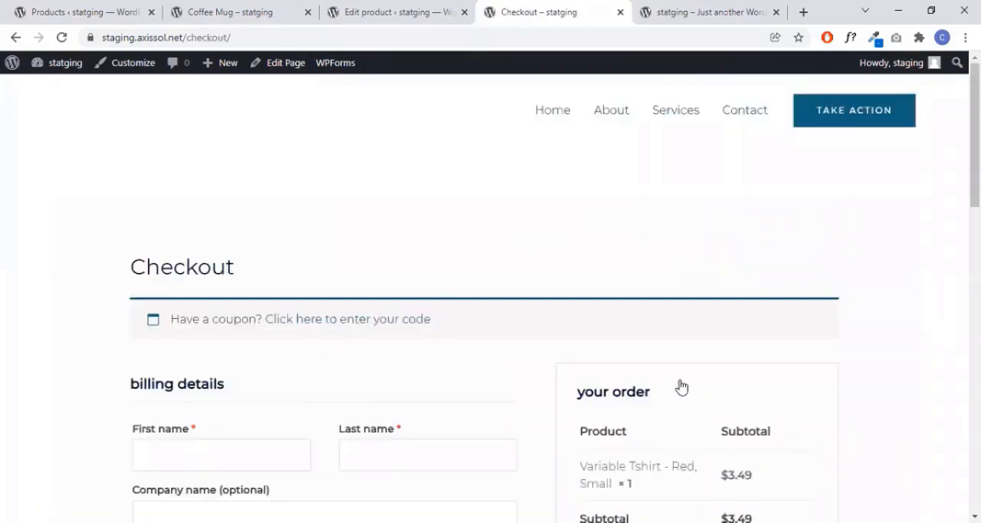
{"action": "scroll", "coordinate": [679, 361], "scroll_direction": "down", "scroll_amount": 3}
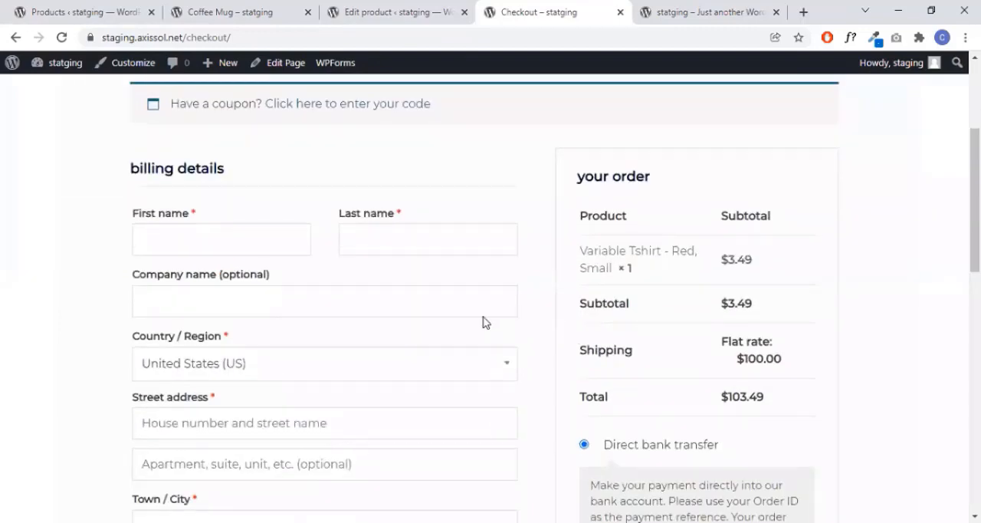
{"action": "left_click", "coordinate": [234, 242]}
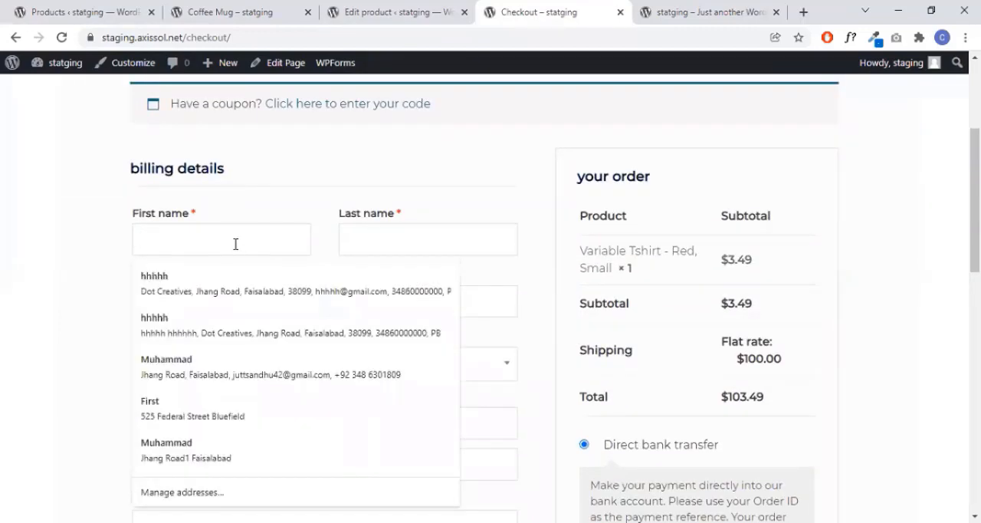
{"action": "left_click", "coordinate": [237, 284]}
{"action": "scroll", "coordinate": [202, 197], "scroll_direction": "down", "scroll_amount": 4}
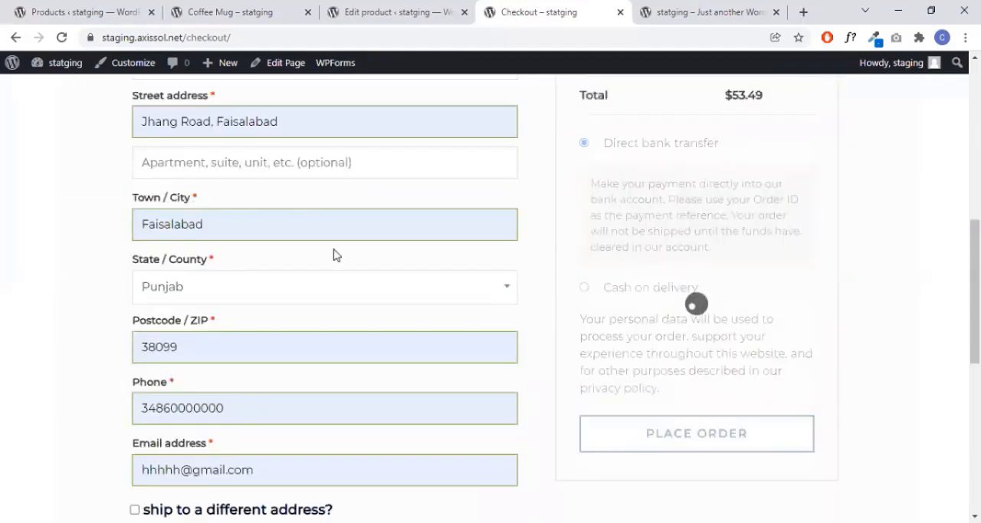
{"action": "scroll", "coordinate": [388, 248], "scroll_direction": "up", "scroll_amount": 4}
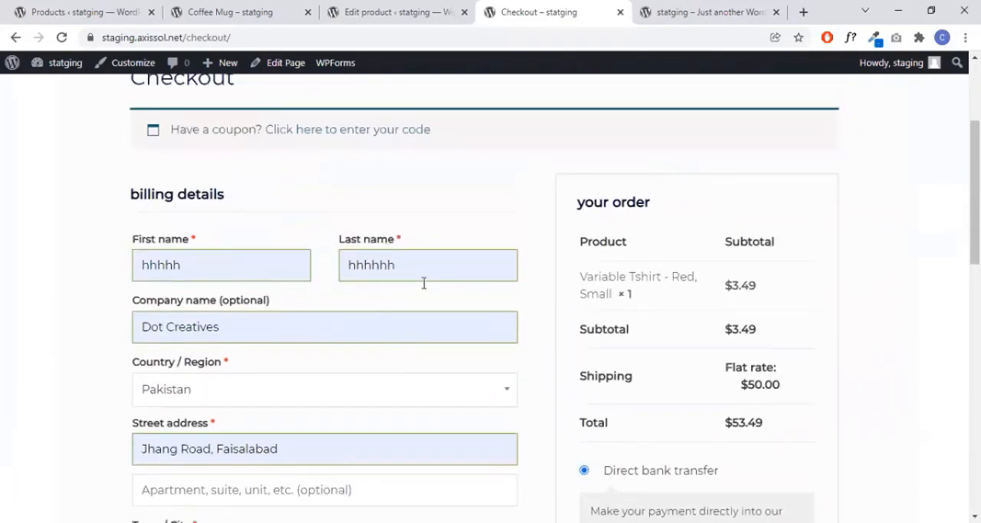
- Review the billing country options and the order summary's subtotal, shipping charge, total and payment methods
{"action": "scroll", "coordinate": [372, 289], "scroll_direction": "down", "scroll_amount": 2}
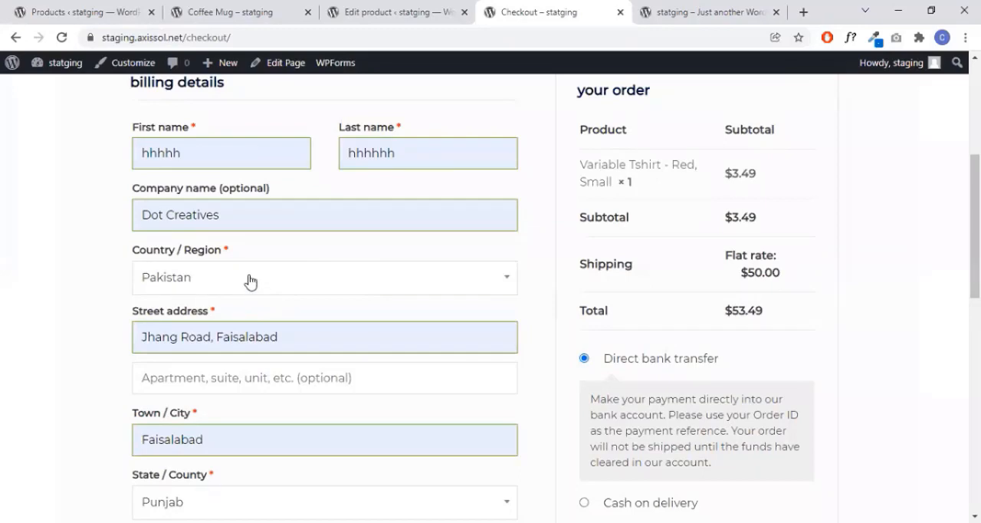
{"action": "scroll", "coordinate": [250, 280], "scroll_direction": "down", "scroll_amount": 1}
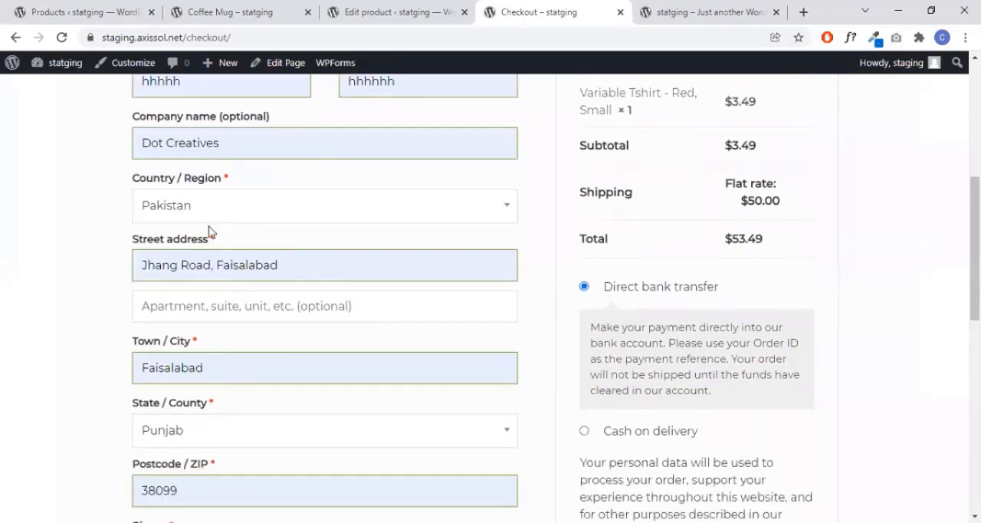
{"action": "left_click", "coordinate": [253, 216]}
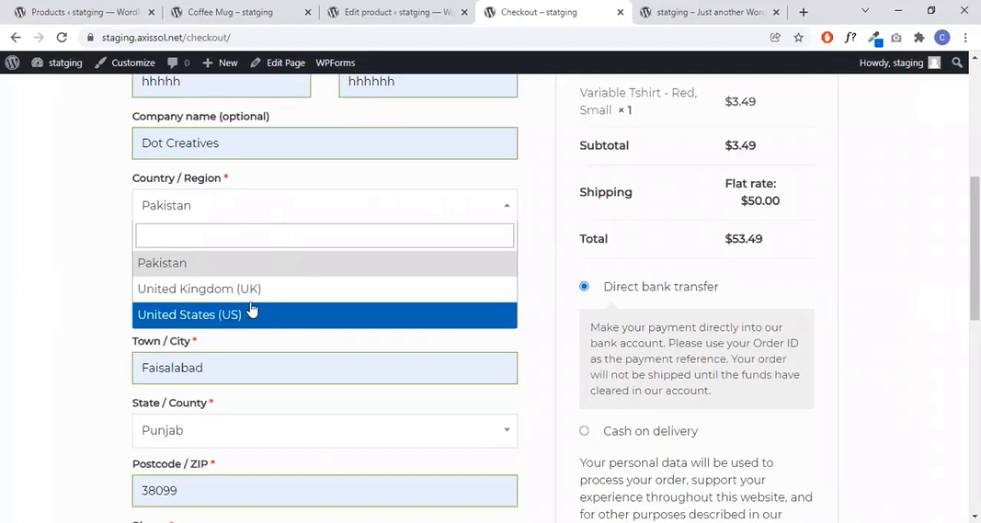
{"action": "left_click", "coordinate": [88, 223]}
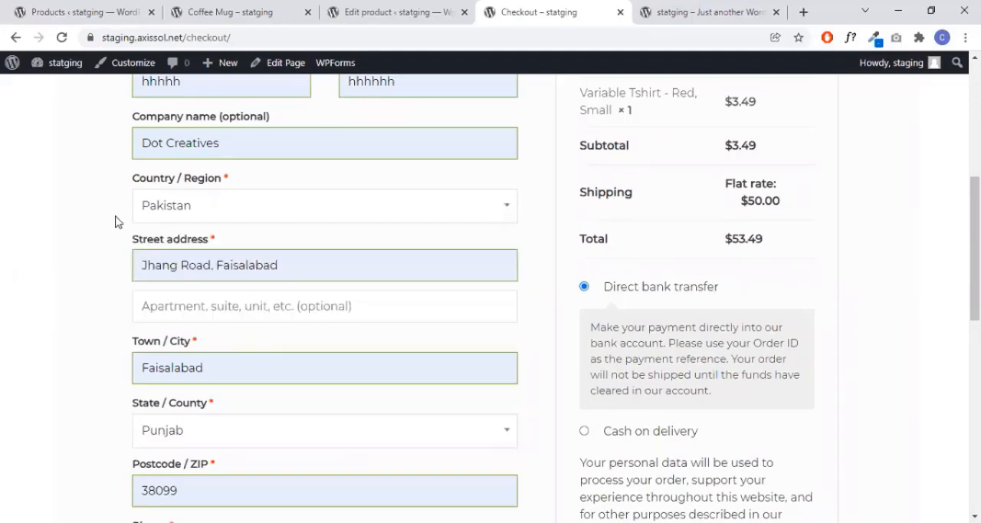
{"action": "scroll", "coordinate": [836, 219], "scroll_direction": "up", "scroll_amount": 1}
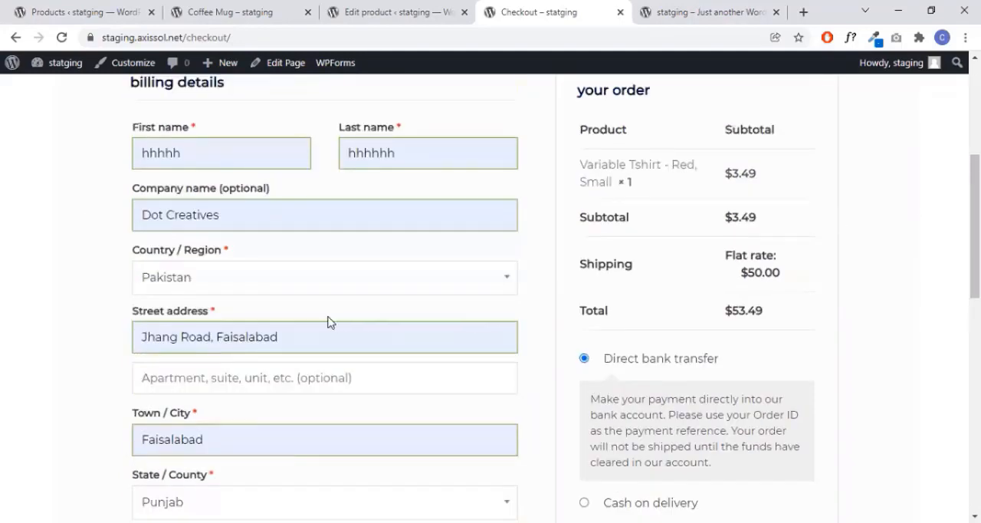
{"action": "scroll", "coordinate": [813, 209], "scroll_direction": "up", "scroll_amount": 1}
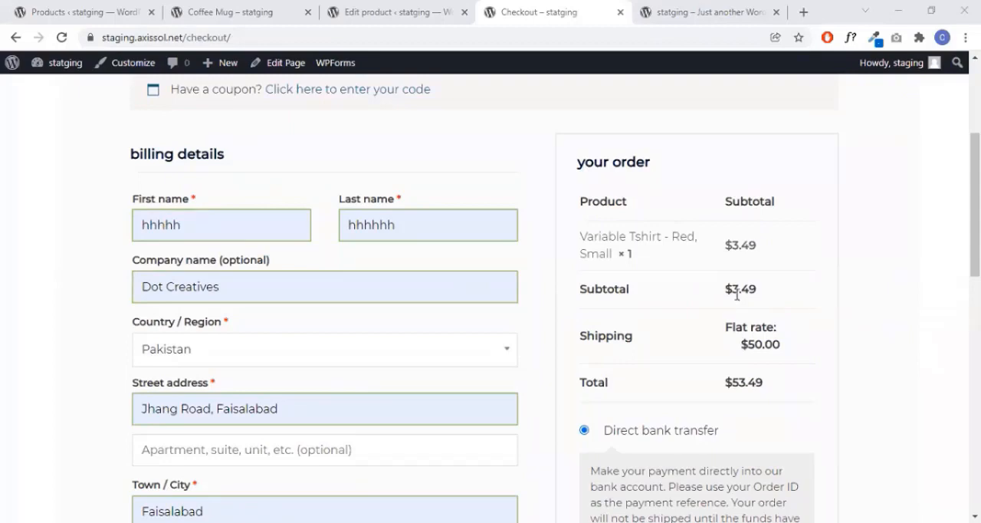
{"action": "scroll", "coordinate": [790, 298], "scroll_direction": "down", "scroll_amount": 1}
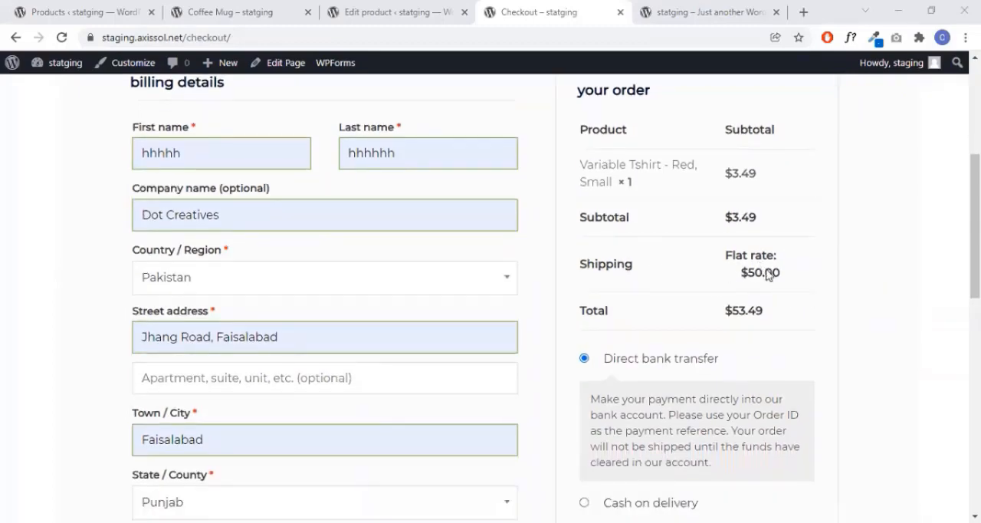
{"action": "scroll", "coordinate": [765, 307], "scroll_direction": "down", "scroll_amount": 1}
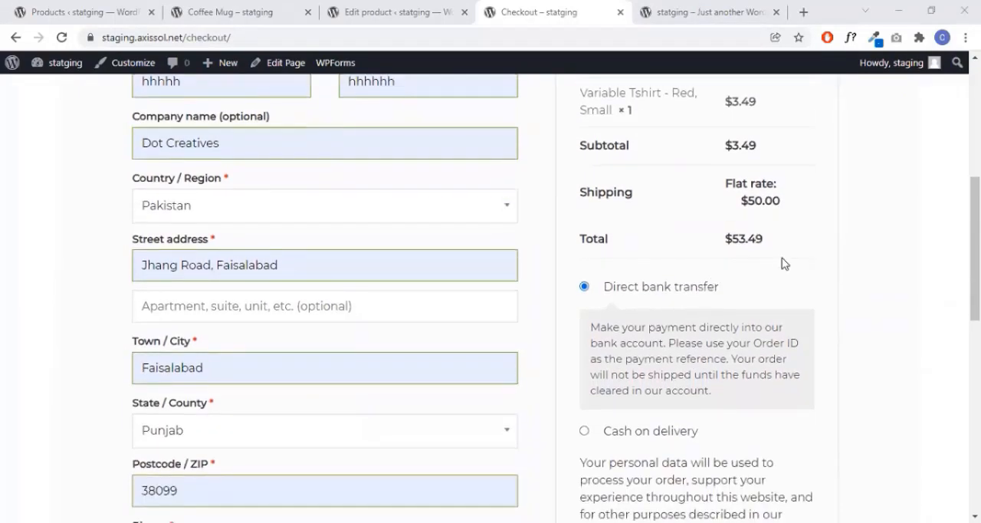
{"action": "scroll", "coordinate": [777, 263], "scroll_direction": "down", "scroll_amount": 1}
{"action": "scroll", "coordinate": [777, 262], "scroll_direction": "down", "scroll_amount": 1}
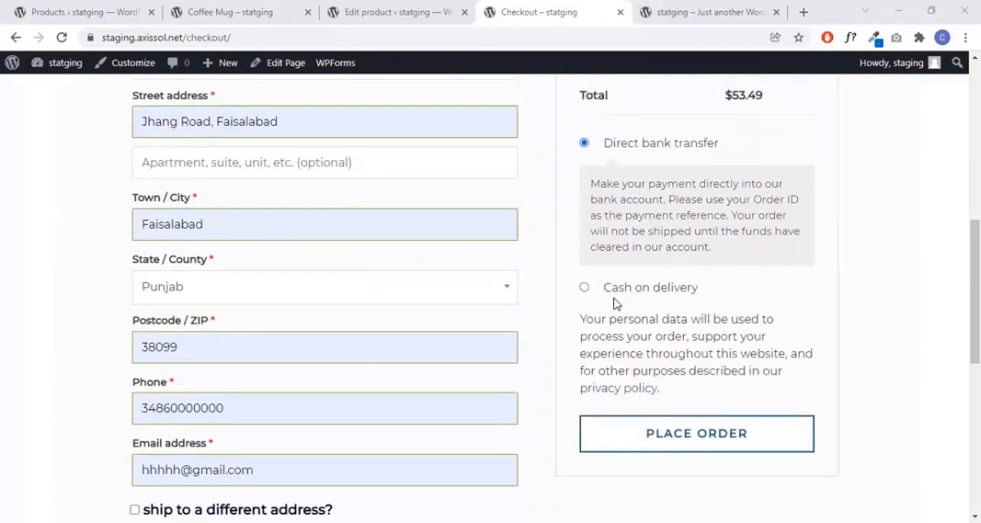
- Compare the two payment methods, choose Cash on delivery and place the order
{"action": "left_click", "coordinate": [585, 288]}
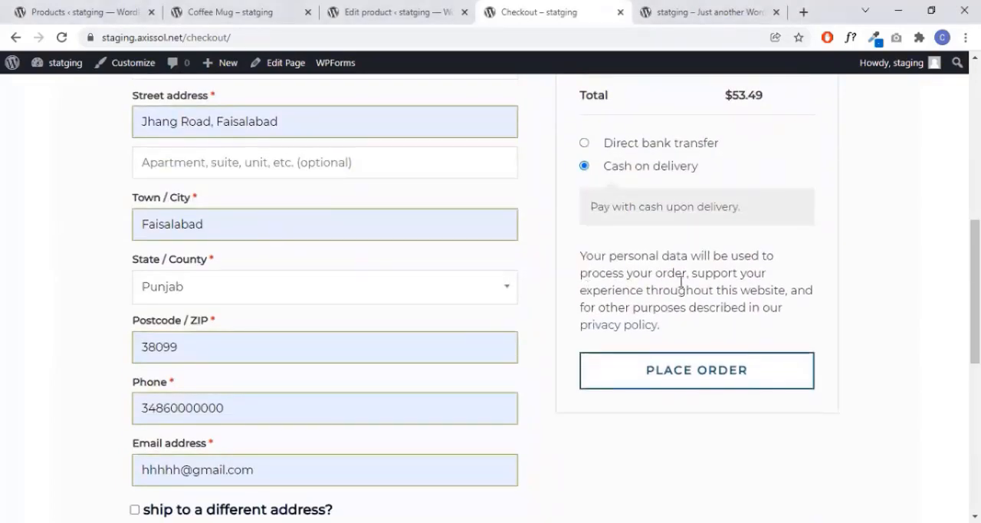
{"action": "scroll", "coordinate": [684, 276], "scroll_direction": "up", "scroll_amount": 1}
{"action": "left_click", "coordinate": [586, 217]}
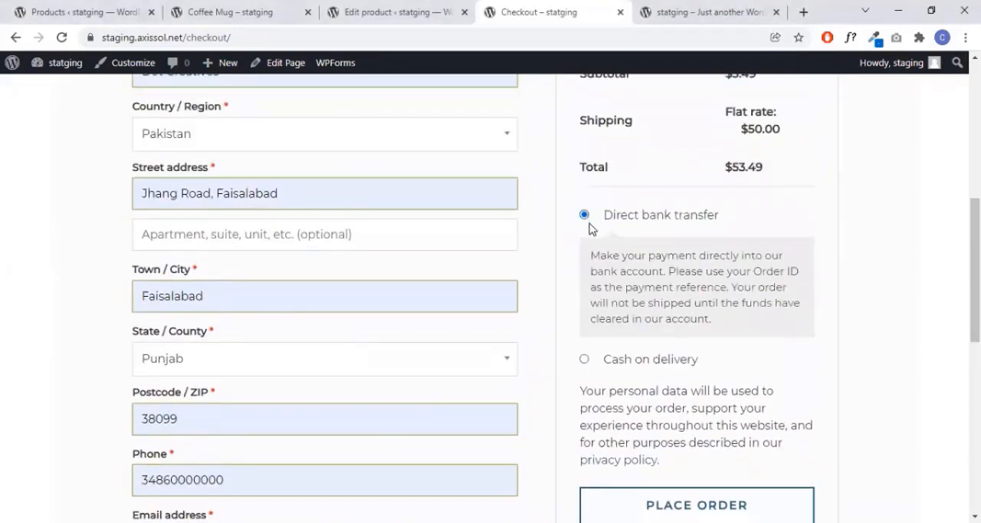
{"action": "left_click", "coordinate": [585, 359]}
{"action": "scroll", "coordinate": [690, 322], "scroll_direction": "down", "scroll_amount": 2}
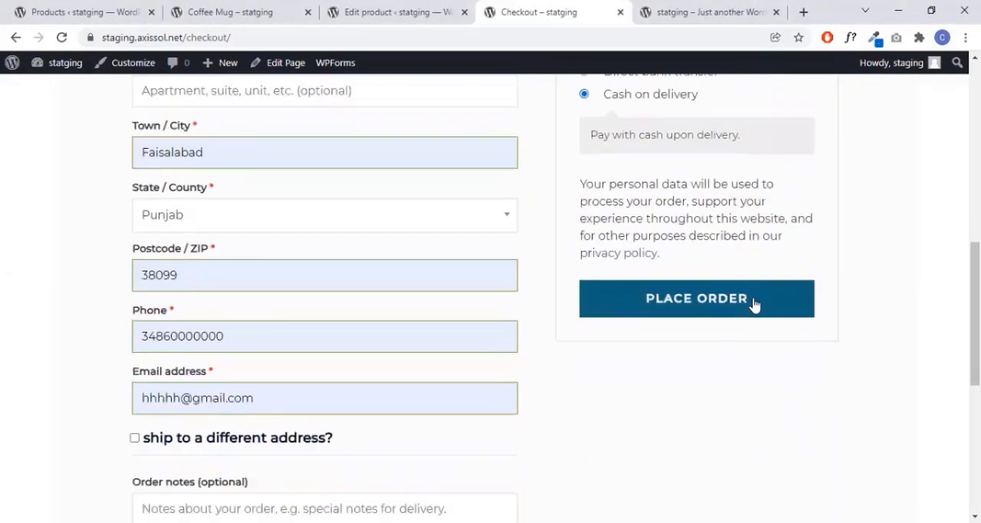
{"action": "left_click", "coordinate": [695, 316]}
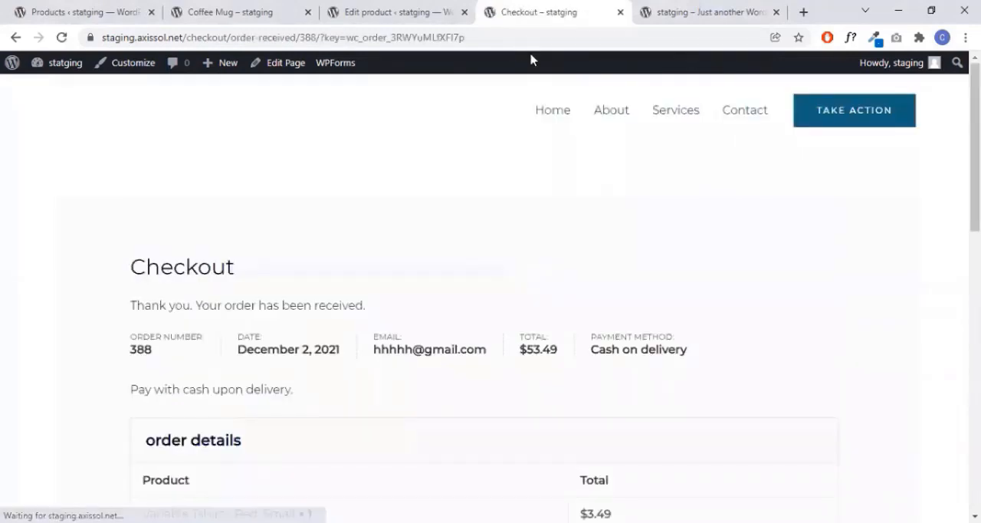
- Review the order confirmation's order number, date, email, total and payment method
{"action": "scroll", "coordinate": [245, 330], "scroll_direction": "down", "scroll_amount": 1}
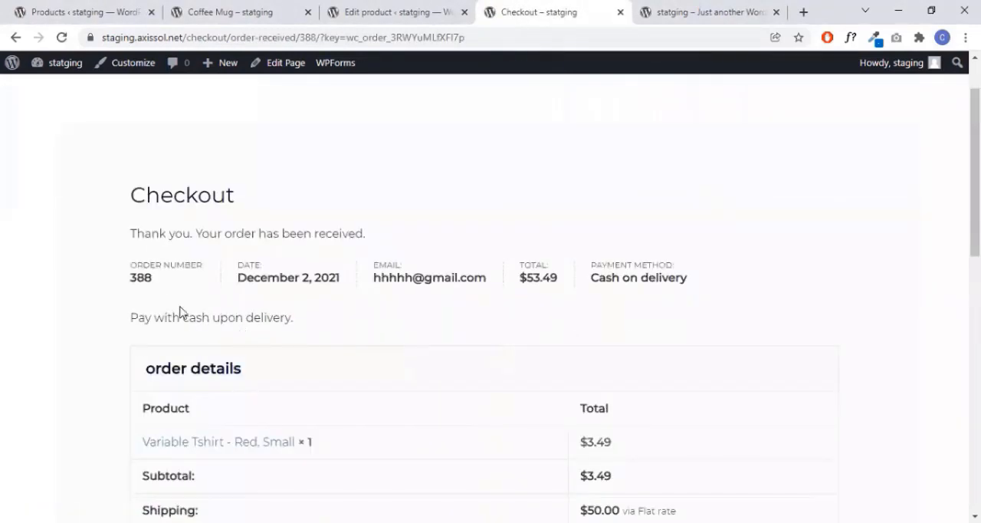
{"action": "left_click_drag", "start_coordinate": [132, 276], "coordinate": [169, 281]}
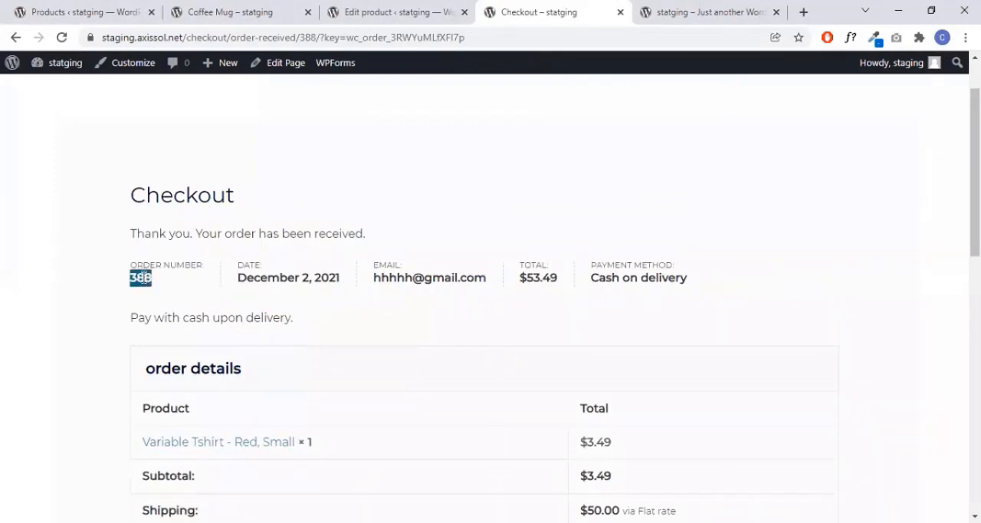
{"action": "left_click", "coordinate": [169, 282]}
{"action": "left_click_drag", "start_coordinate": [237, 277], "coordinate": [354, 277]}
{"action": "left_click", "coordinate": [403, 279]}
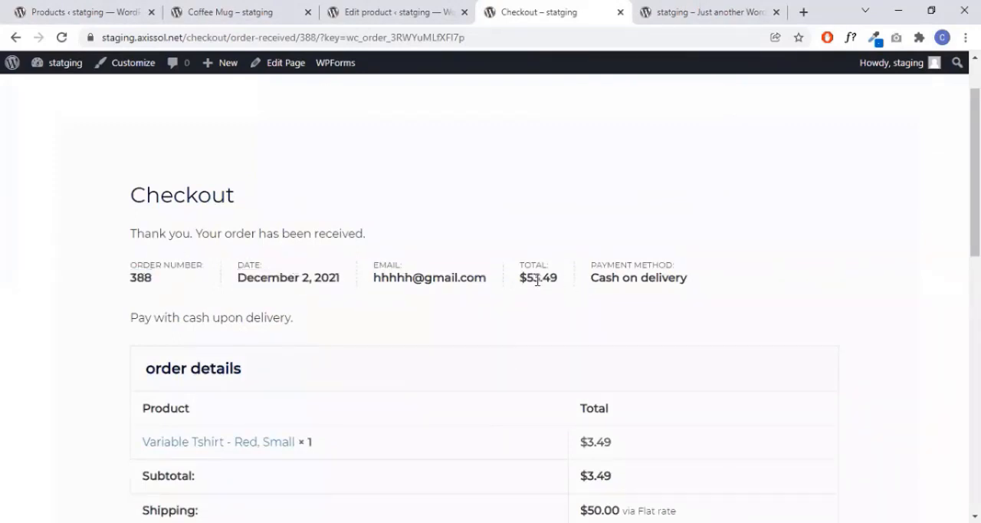
{"action": "left_click_drag", "start_coordinate": [521, 279], "coordinate": [727, 282]}
{"action": "left_click", "coordinate": [582, 281]}
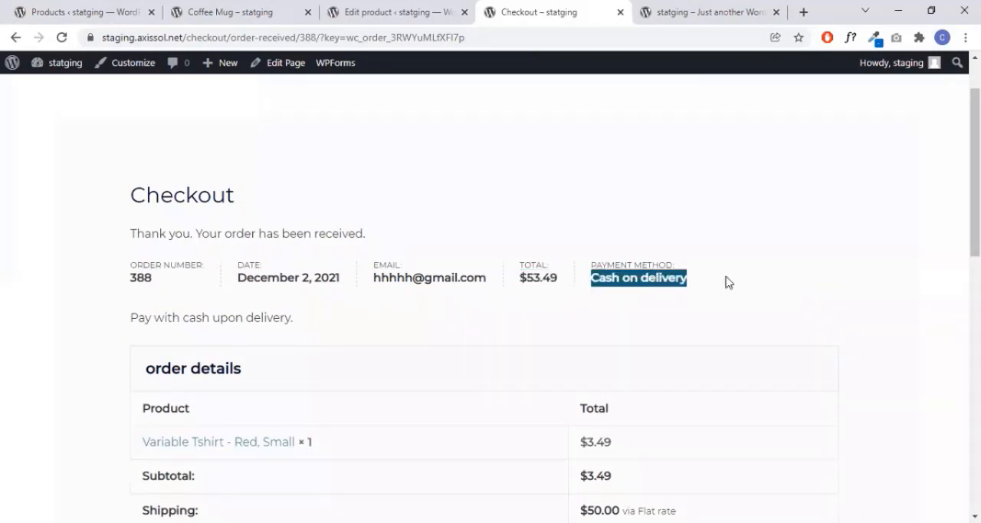
{"action": "left_click", "coordinate": [666, 283]}
{"action": "scroll", "coordinate": [591, 291], "scroll_direction": "down", "scroll_amount": 3}
{"action": "scroll", "coordinate": [552, 280], "scroll_direction": "up", "scroll_amount": 2}
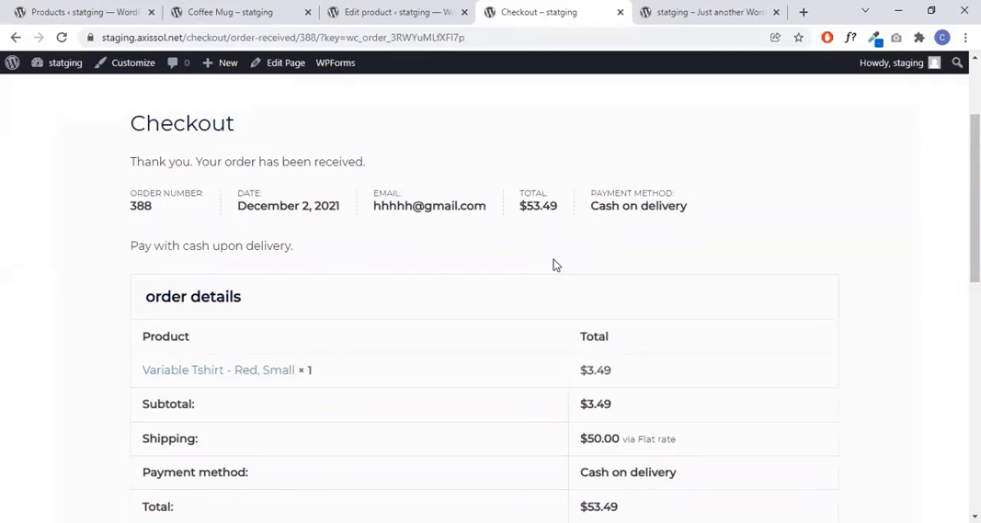
- Check the confirmation's ordered product, price breakdown, billing address and shipping address
{"action": "scroll", "coordinate": [556, 265], "scroll_direction": "down", "scroll_amount": 2}
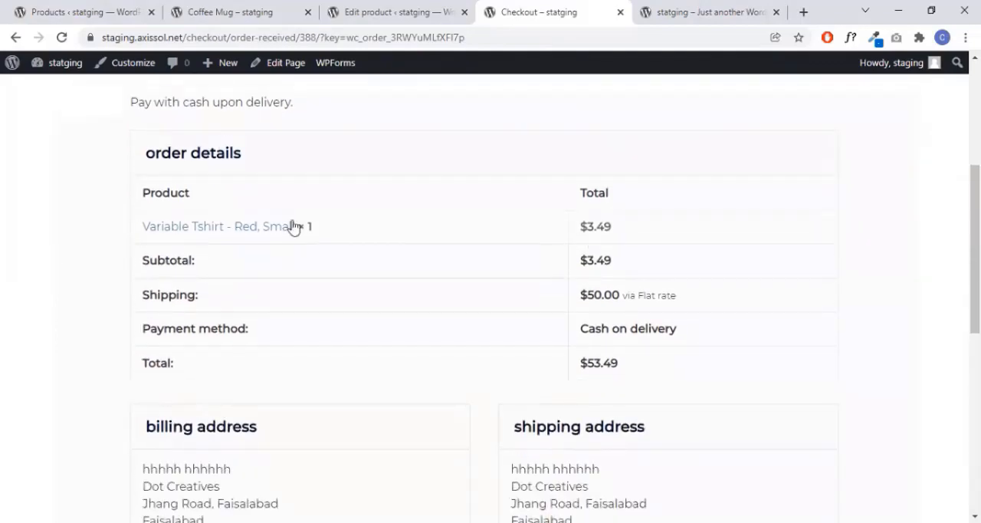
{"action": "scroll", "coordinate": [587, 216], "scroll_direction": "down", "scroll_amount": 5}
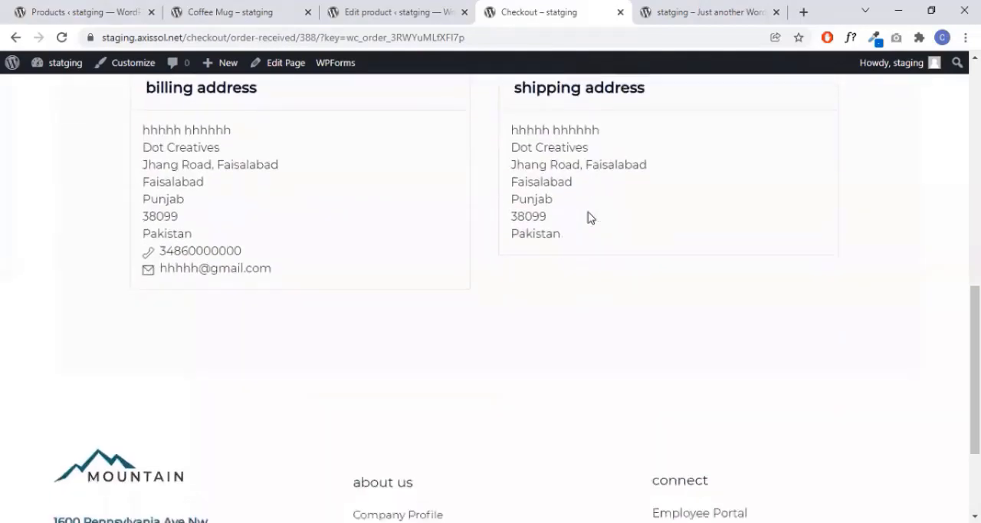
{"action": "scroll", "coordinate": [590, 218], "scroll_direction": "up", "scroll_amount": 2}
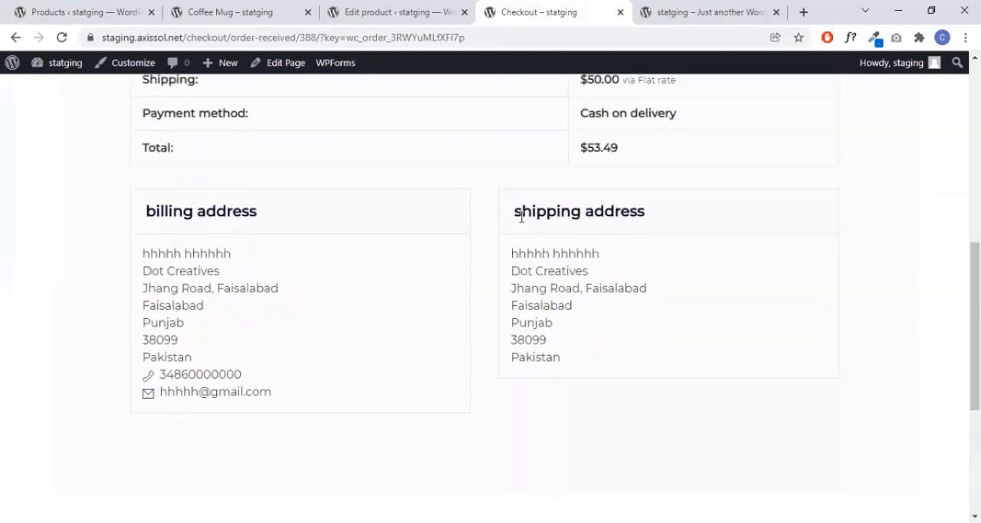
{"action": "left_click_drag", "start_coordinate": [521, 211], "coordinate": [606, 323]}
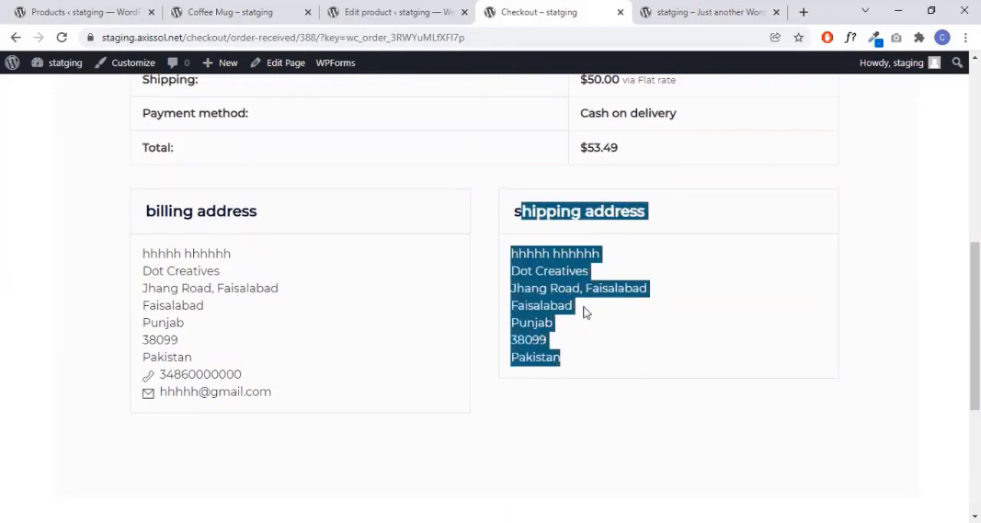
{"action": "scroll", "coordinate": [662, 311], "scroll_direction": "up", "scroll_amount": 7}
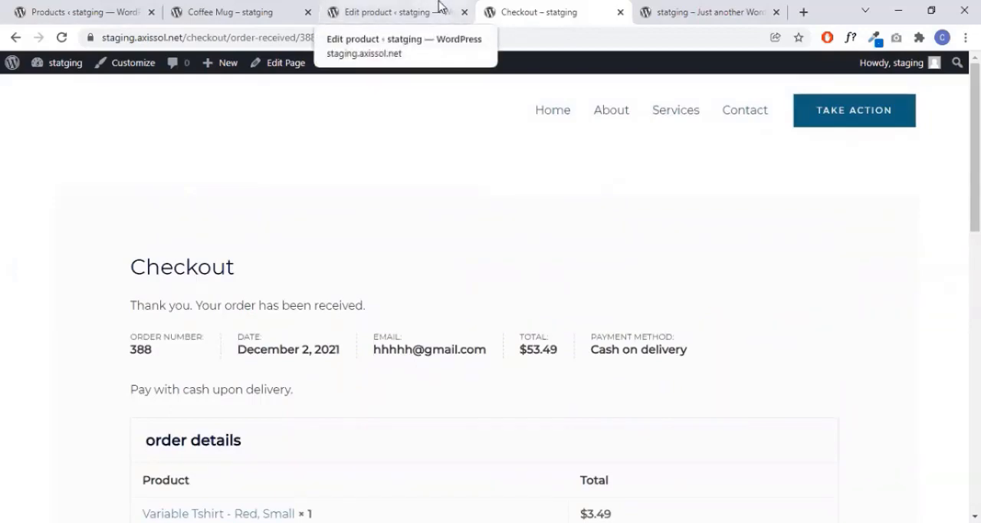
- Return to the Variable Tshirt product editor, check its assigned category and open the Product categories page
{"action": "left_click", "coordinate": [375, 16]}
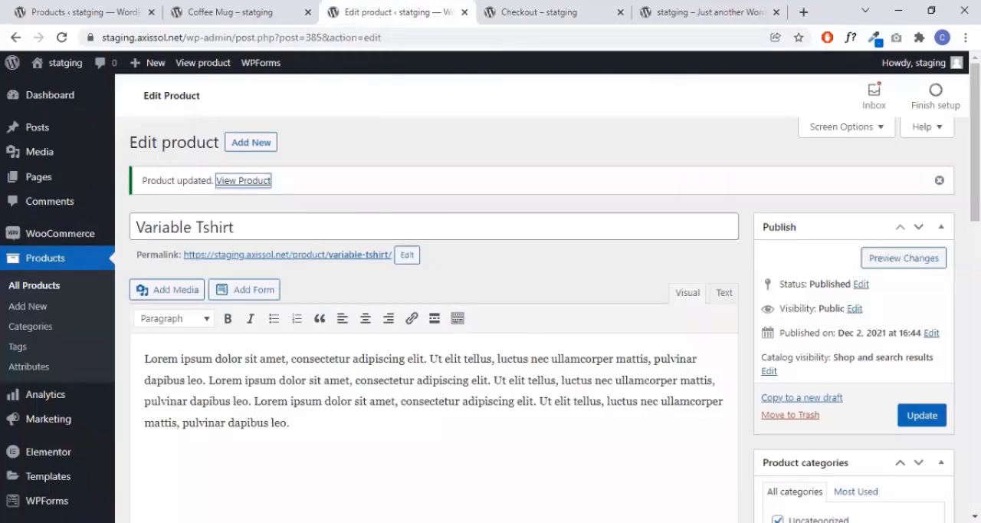
{"action": "scroll", "coordinate": [853, 355], "scroll_direction": "down", "scroll_amount": 2}
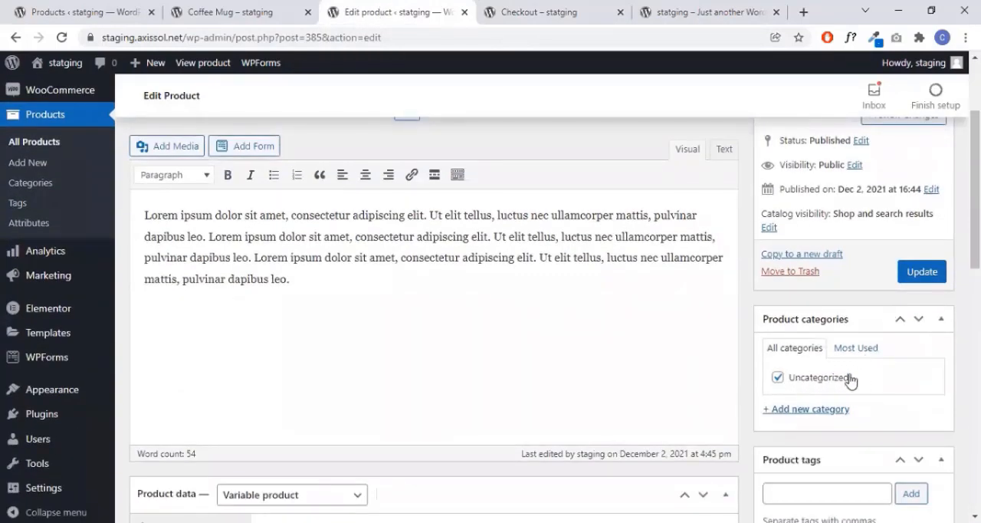
{"action": "scroll", "coordinate": [277, 388], "scroll_direction": "up", "scroll_amount": 2}
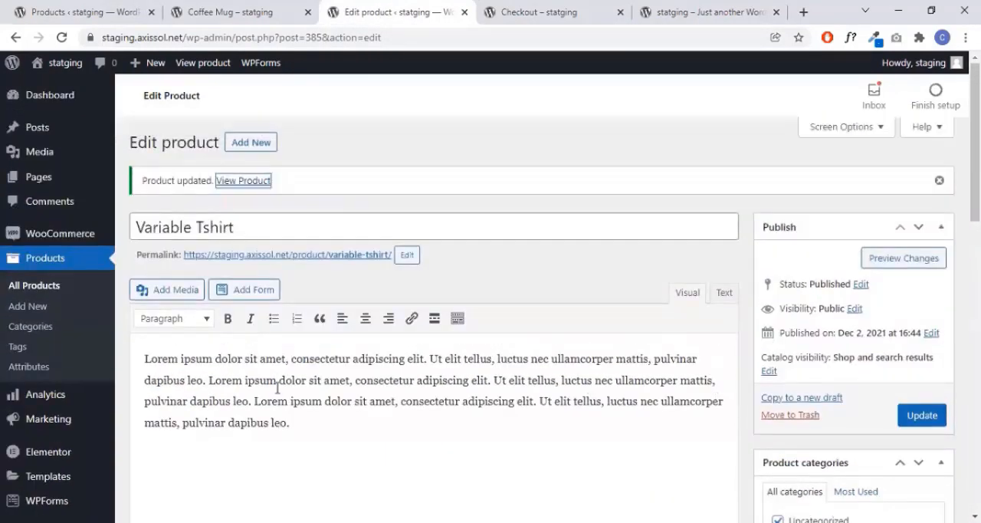
{"action": "left_click", "coordinate": [35, 328]}
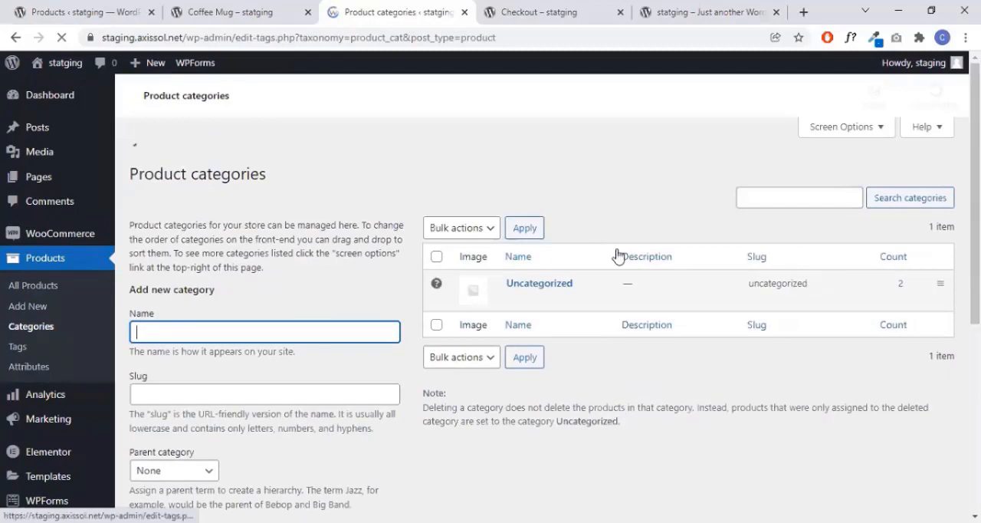
- Add a new product category named Shoes with no parent category and the default display type
{"action": "scroll", "coordinate": [287, 253], "scroll_direction": "down", "scroll_amount": 2}
{"action": "scroll", "coordinate": [286, 253], "scroll_direction": "up", "scroll_amount": 2}
{"action": "scroll", "coordinate": [302, 271], "scroll_direction": "down", "scroll_amount": 1}
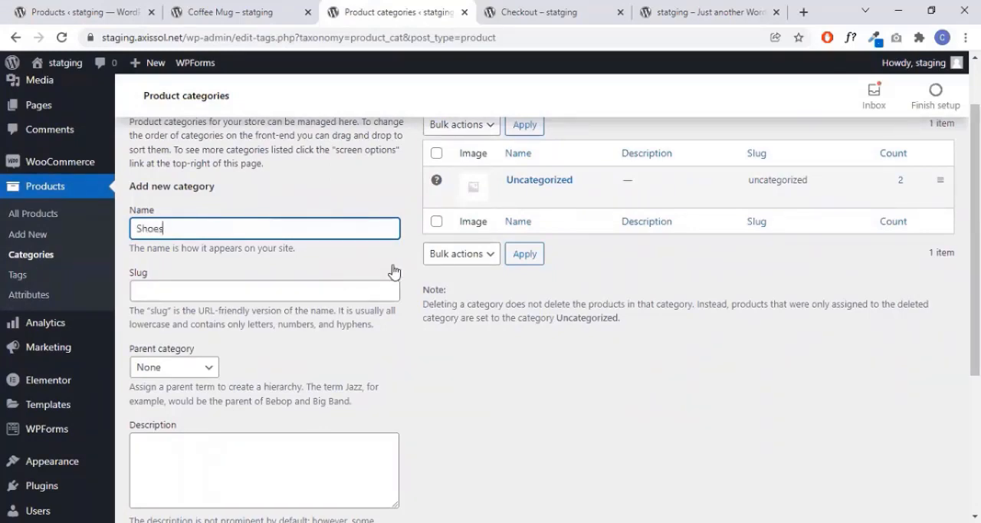
{"action": "left_click", "coordinate": [323, 263]}
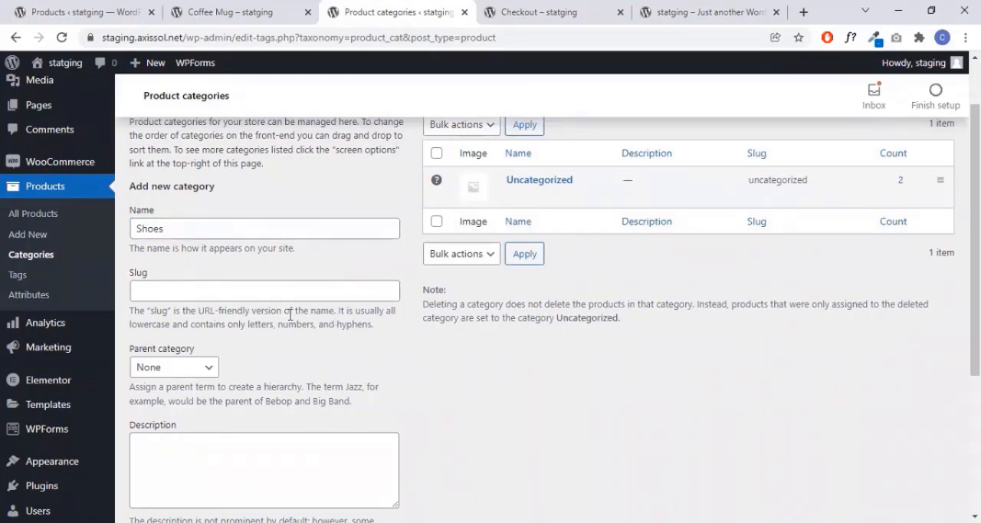
{"action": "scroll", "coordinate": [290, 314], "scroll_direction": "down", "scroll_amount": 3}
{"action": "left_click", "coordinate": [209, 452]}
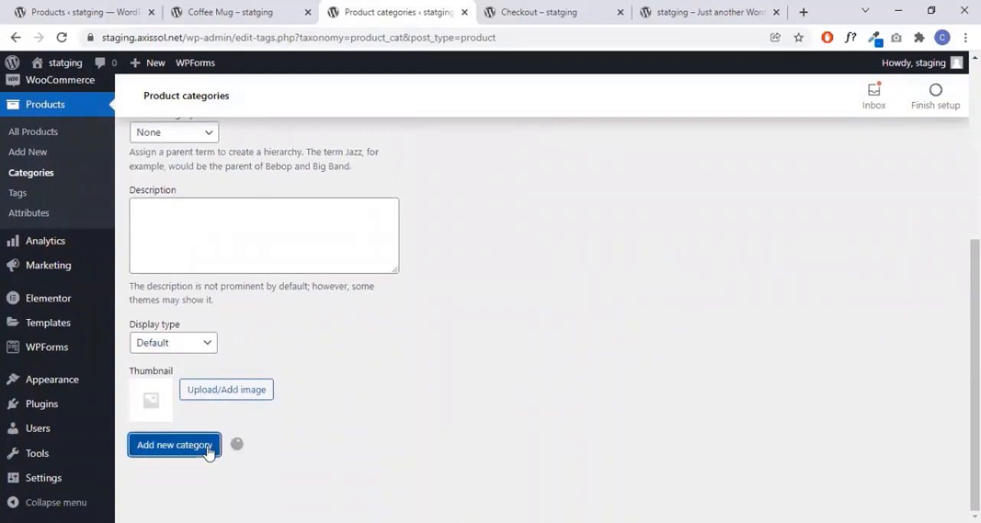
- Open the Coffee Mug product from the products list for editing in a new tab
{"action": "scroll", "coordinate": [528, 279], "scroll_direction": "up", "scroll_amount": 4}
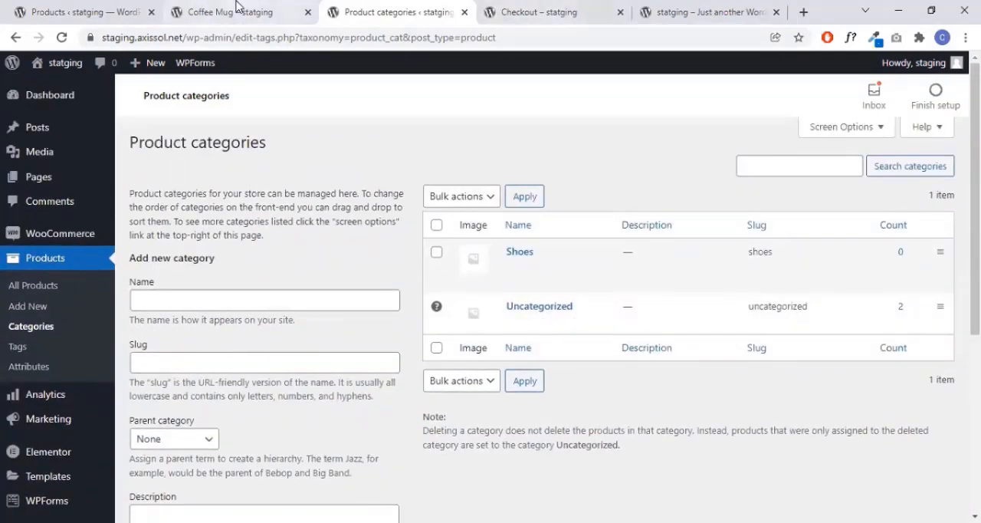
{"action": "left_click", "coordinate": [73, 11]}
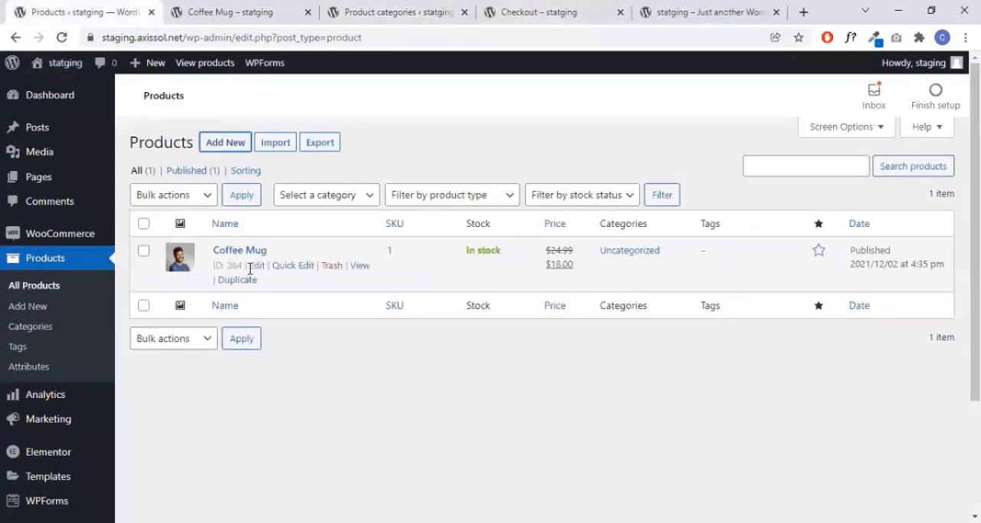
{"action": "right_click", "coordinate": [259, 268]}
{"action": "left_click", "coordinate": [322, 278]}
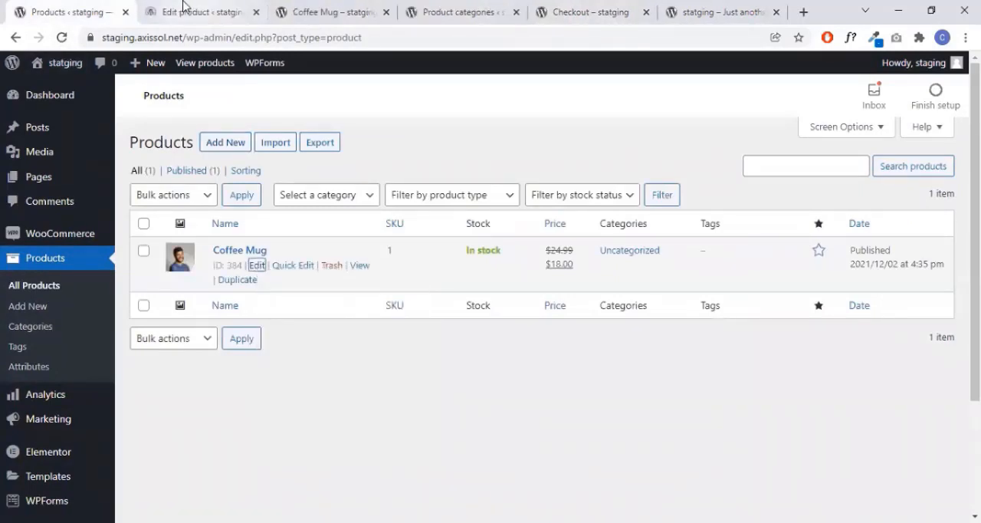
{"action": "left_click", "coordinate": [189, 8]}
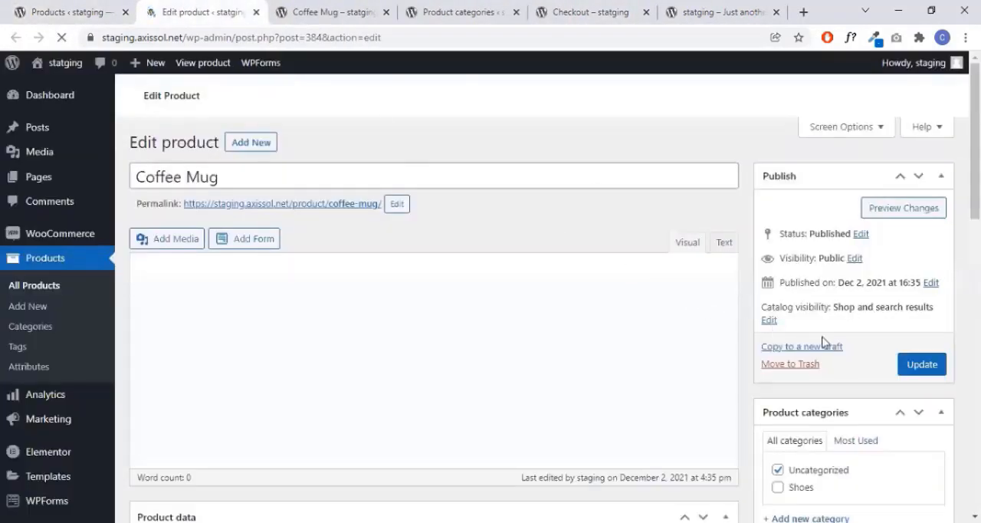
- Assign the Coffee Mug product to the Shoes category instead of Uncategorized and update the product
{"action": "scroll", "coordinate": [880, 299], "scroll_direction": "down", "scroll_amount": 3}
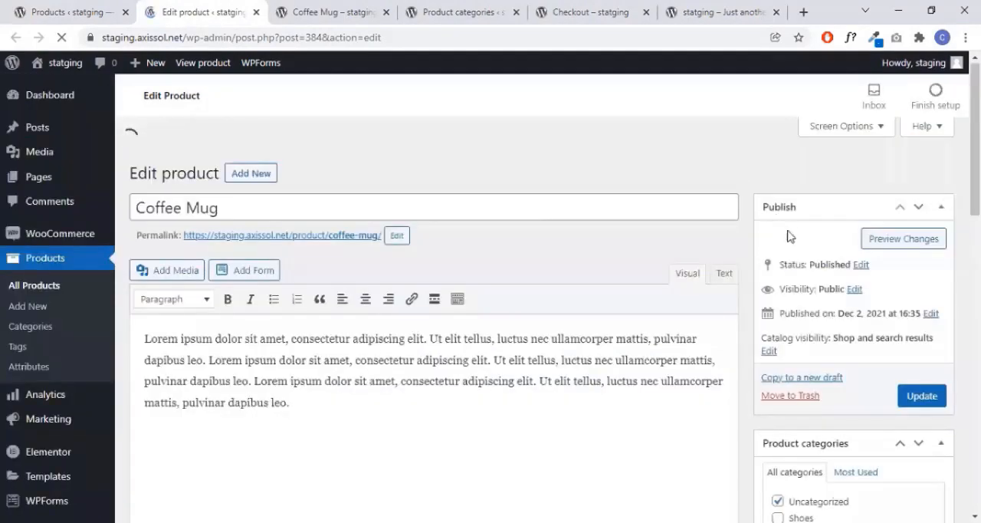
{"action": "scroll", "coordinate": [797, 325], "scroll_direction": "down", "scroll_amount": 2}
{"action": "scroll", "coordinate": [797, 324], "scroll_direction": "down", "scroll_amount": 2}
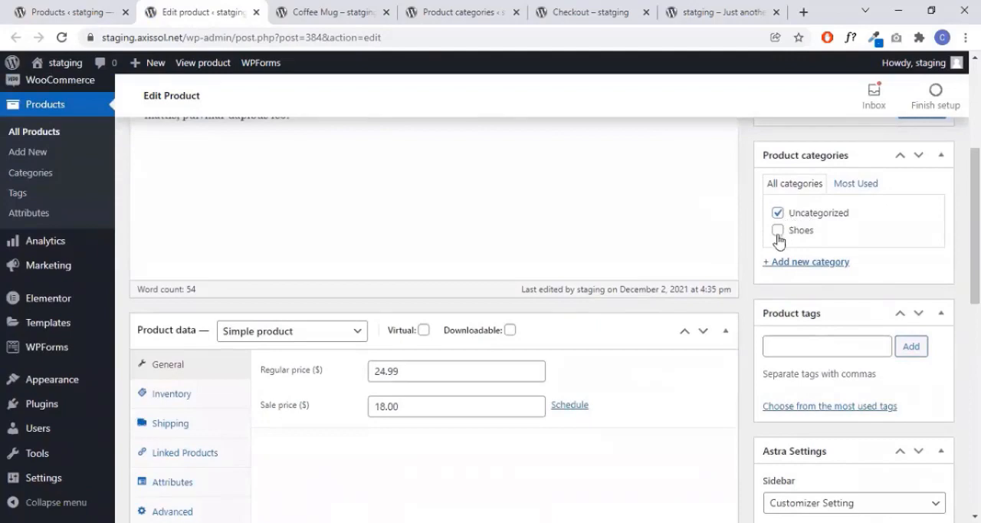
{"action": "left_click", "coordinate": [777, 230]}
{"action": "left_click", "coordinate": [777, 212]}
{"action": "scroll", "coordinate": [941, 266], "scroll_direction": "up", "scroll_amount": 1}
{"action": "scroll", "coordinate": [941, 266], "scroll_direction": "up", "scroll_amount": 2}
{"action": "left_click", "coordinate": [929, 256]}
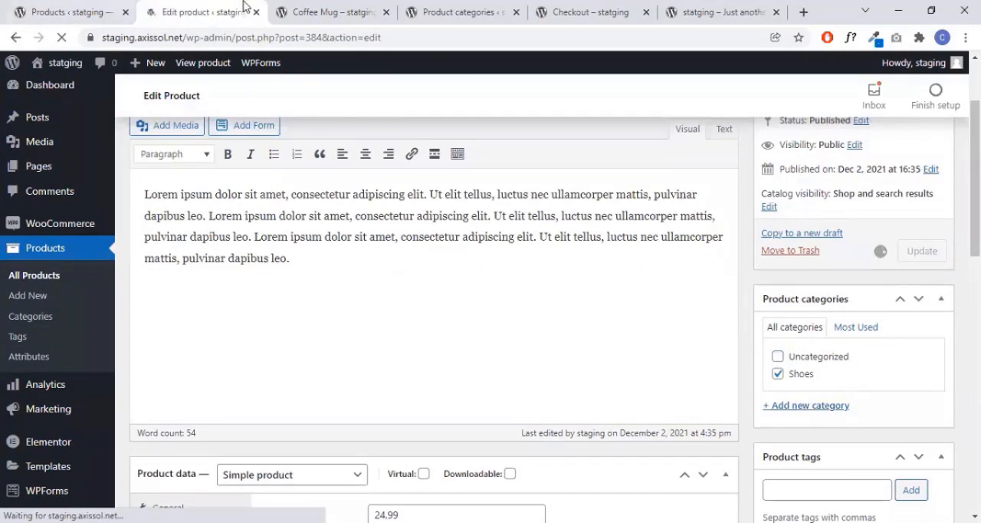
- Go back to the products list, open the Product categories page and check each category's product count
{"action": "left_click", "coordinate": [80, 6]}
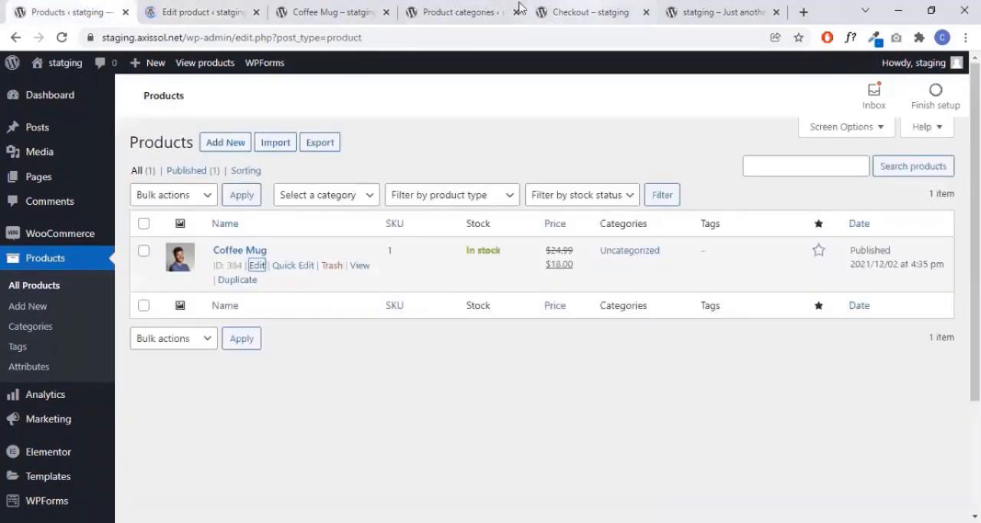
{"action": "left_click", "coordinate": [698, 9]}
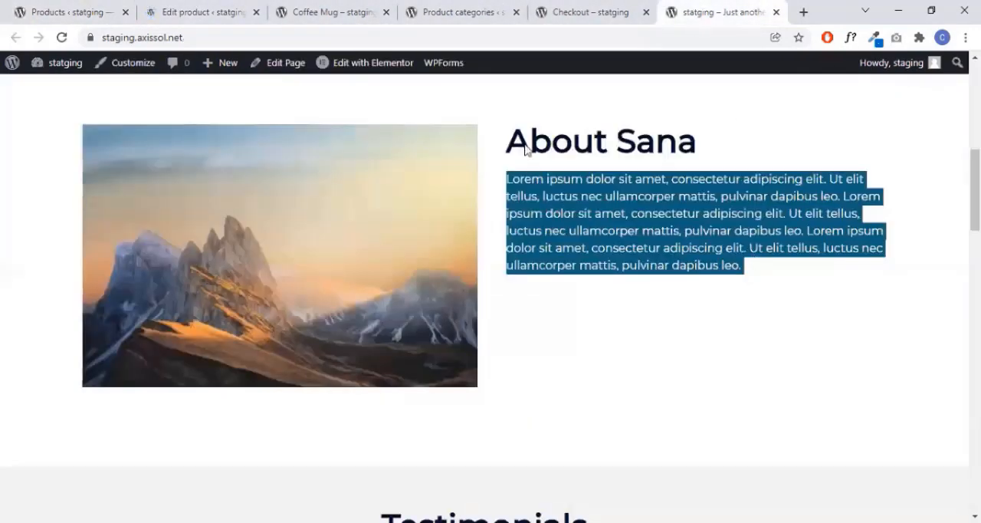
{"action": "left_click", "coordinate": [96, 8]}
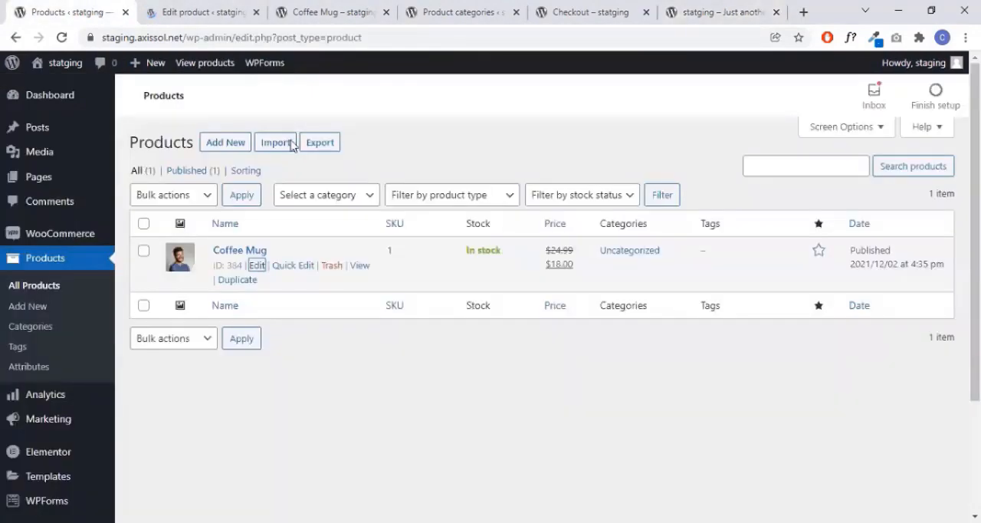
{"action": "left_click", "coordinate": [220, 8]}
{"action": "left_click", "coordinate": [105, 9]}
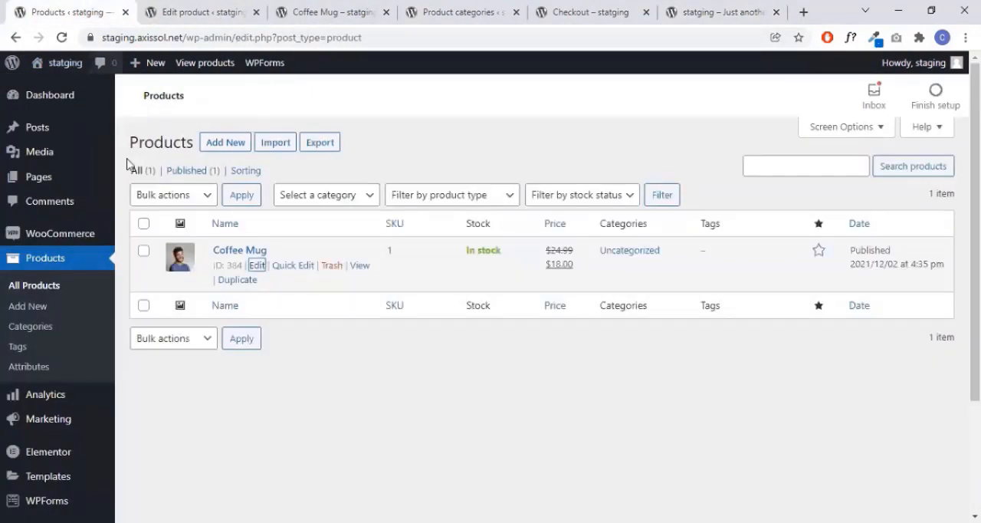
{"action": "left_click", "coordinate": [50, 331]}
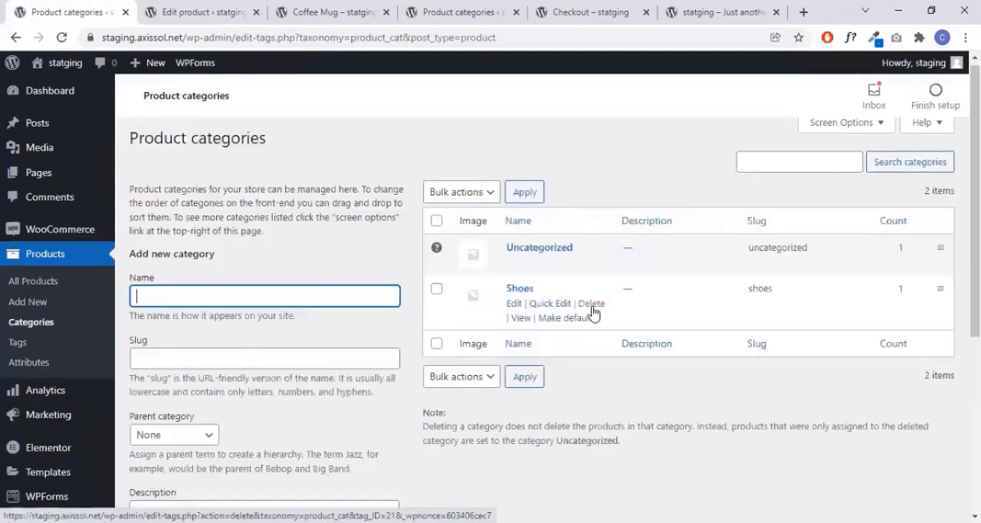
{"action": "scroll", "coordinate": [557, 236], "scroll_direction": "down", "scroll_amount": 1}
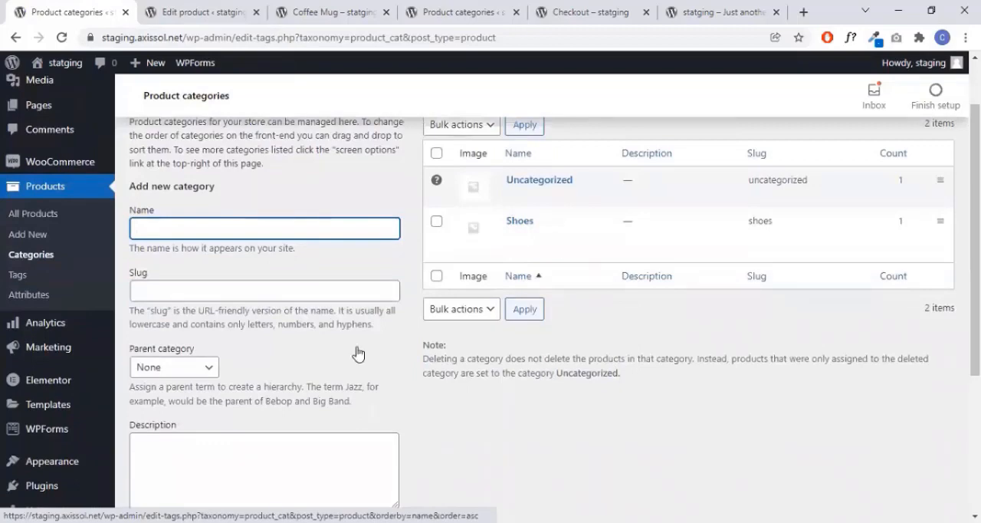
{"action": "scroll", "coordinate": [357, 350], "scroll_direction": "down", "scroll_amount": 2}
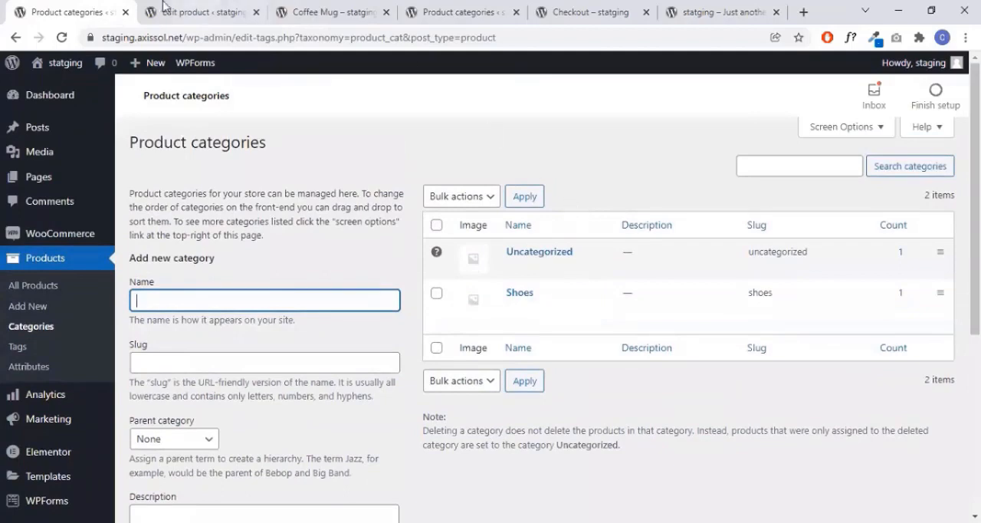
- Go from the Coffee Mug product page to the site's home page and open it in Elementor in a new tab
{"action": "left_click", "coordinate": [314, 12]}
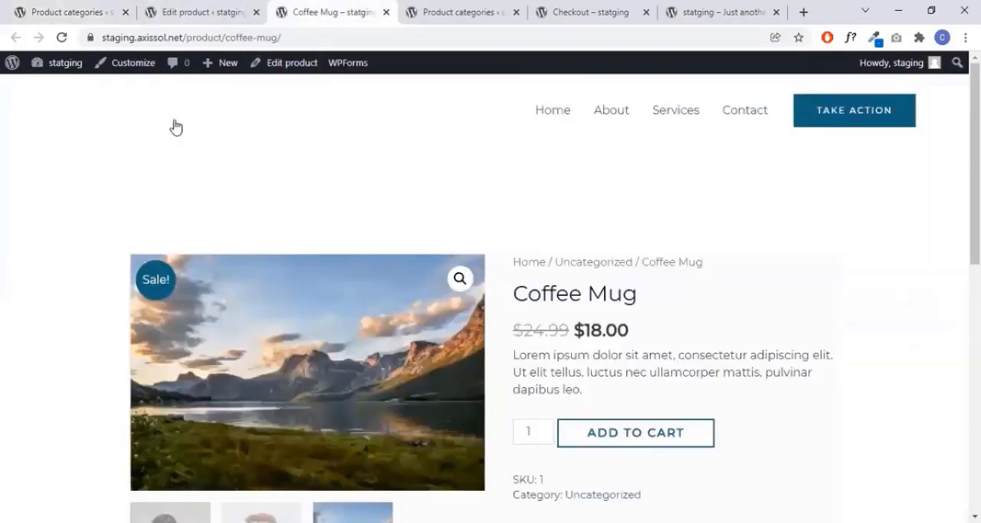
{"action": "left_click", "coordinate": [547, 115]}
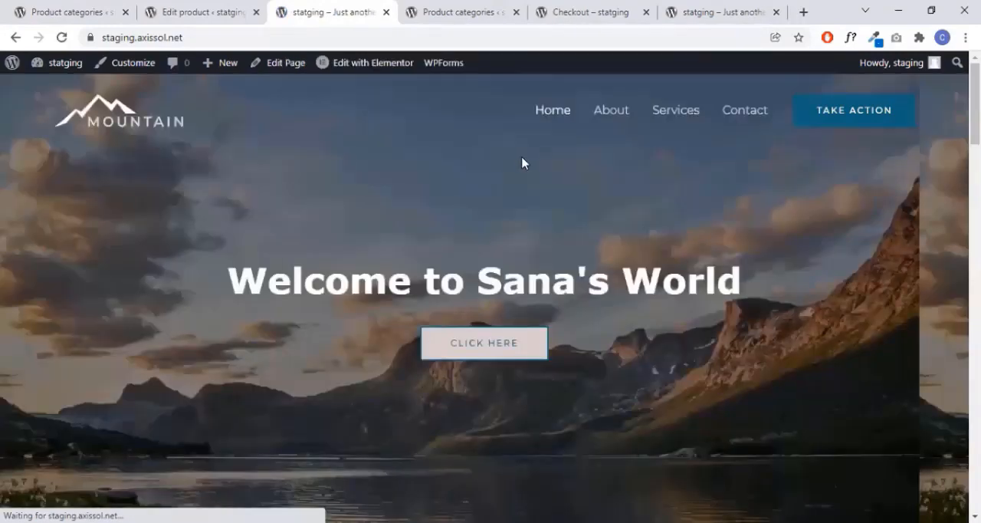
{"action": "scroll", "coordinate": [525, 162], "scroll_direction": "down", "scroll_amount": 3}
{"action": "scroll", "coordinate": [659, 142], "scroll_direction": "up", "scroll_amount": 1}
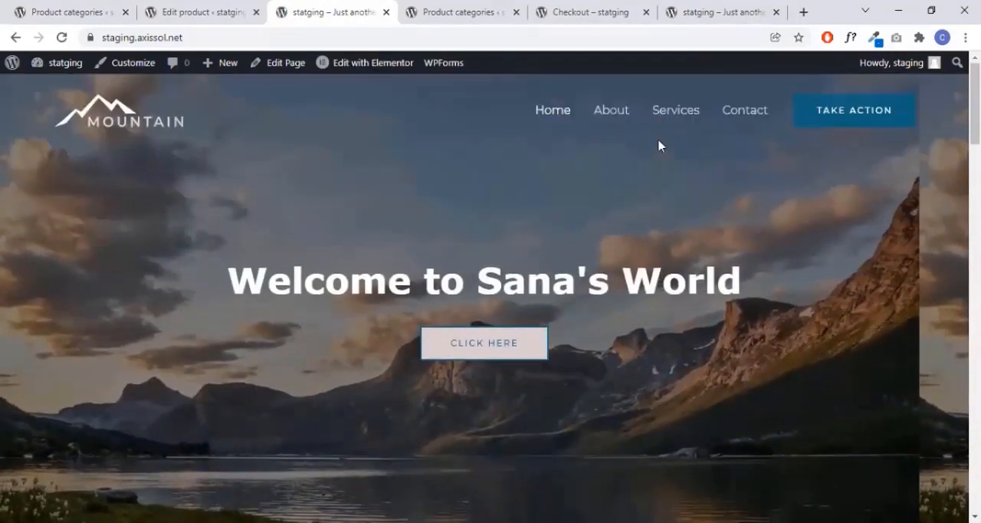
{"action": "scroll", "coordinate": [556, 278], "scroll_direction": "down", "scroll_amount": 1}
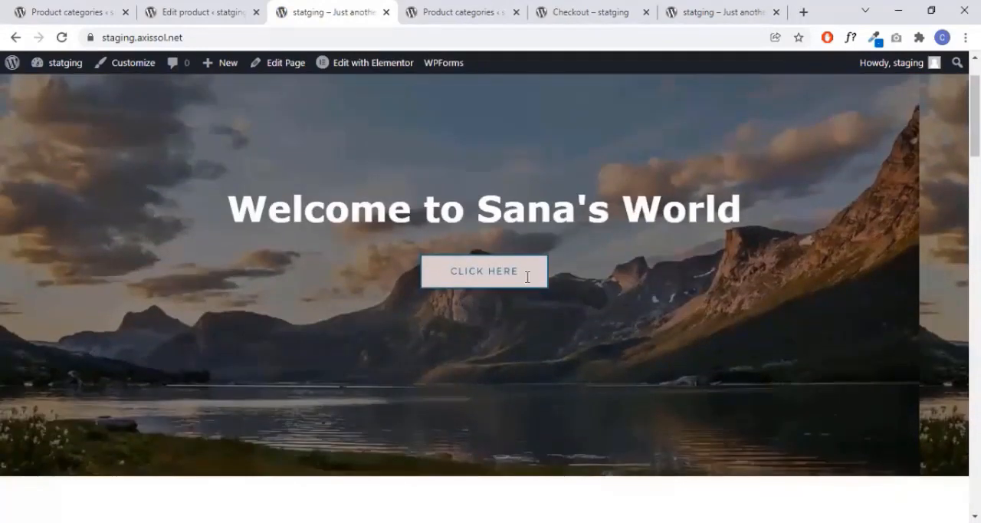
{"action": "scroll", "coordinate": [529, 280], "scroll_direction": "up", "scroll_amount": 1}
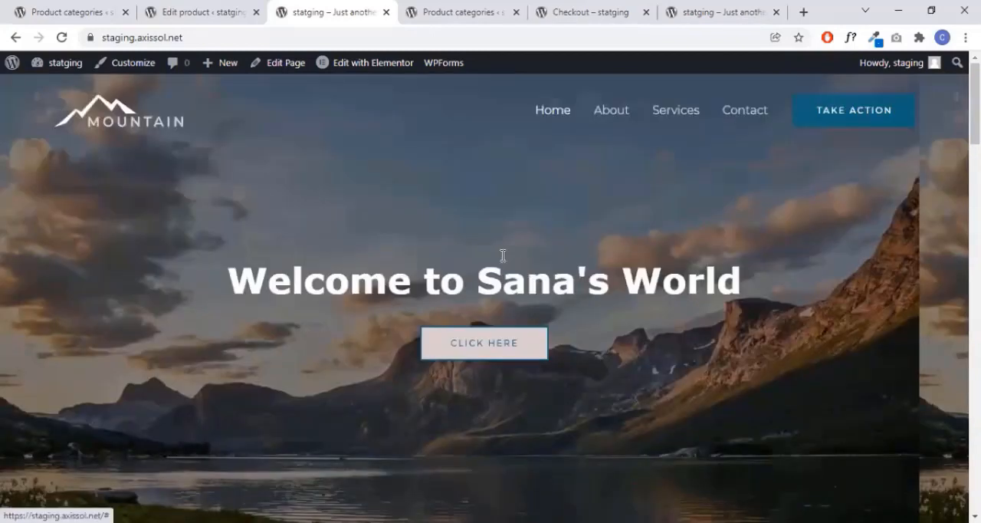
{"action": "right_click", "coordinate": [361, 63]}
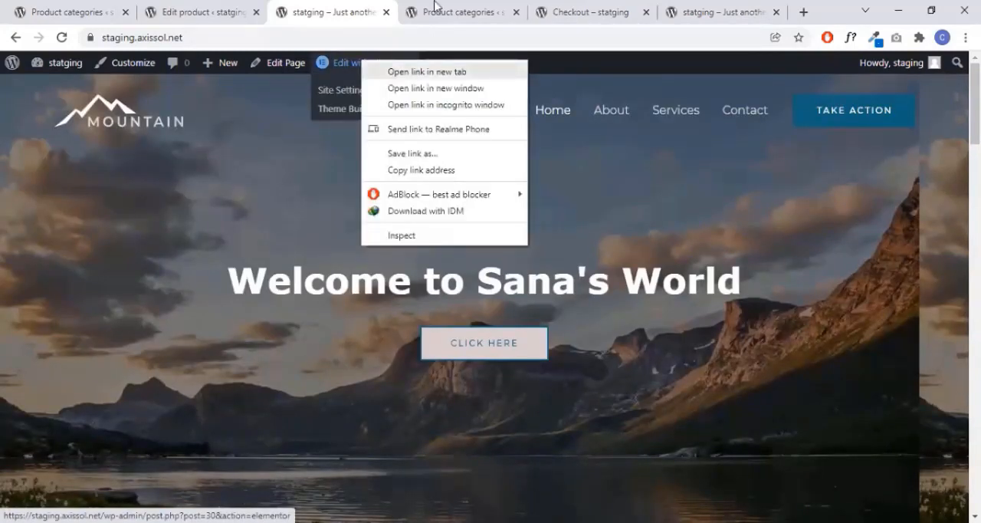
{"action": "left_click", "coordinate": [427, 72]}
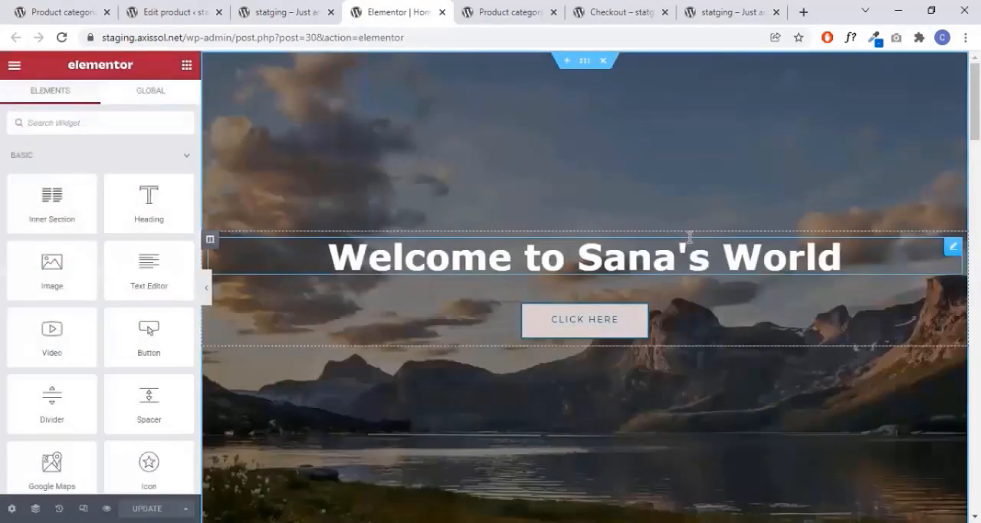
- Delete the image gallery widget below the Gallery heading and divider on the home page
{"action": "scroll", "coordinate": [759, 236], "scroll_direction": "down", "scroll_amount": 5}
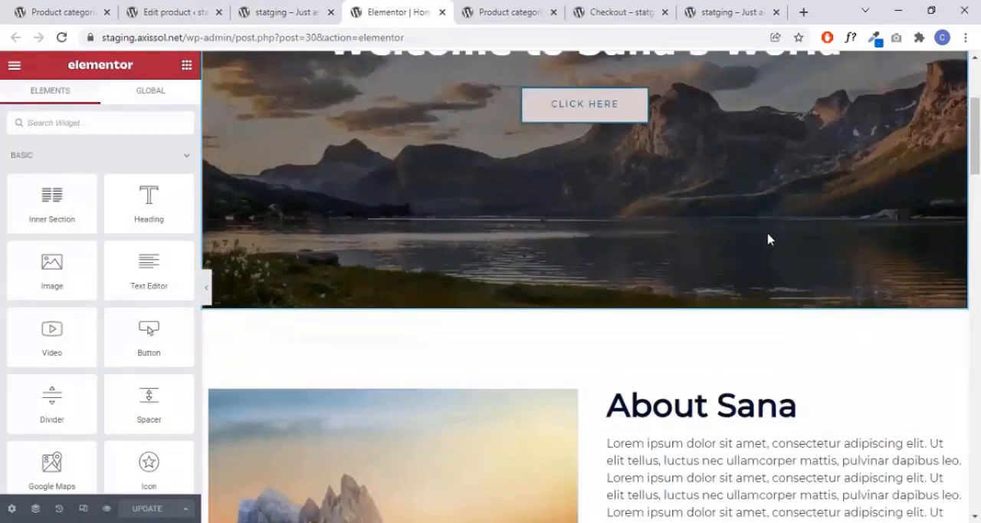
{"action": "scroll", "coordinate": [773, 233], "scroll_direction": "down", "scroll_amount": 12}
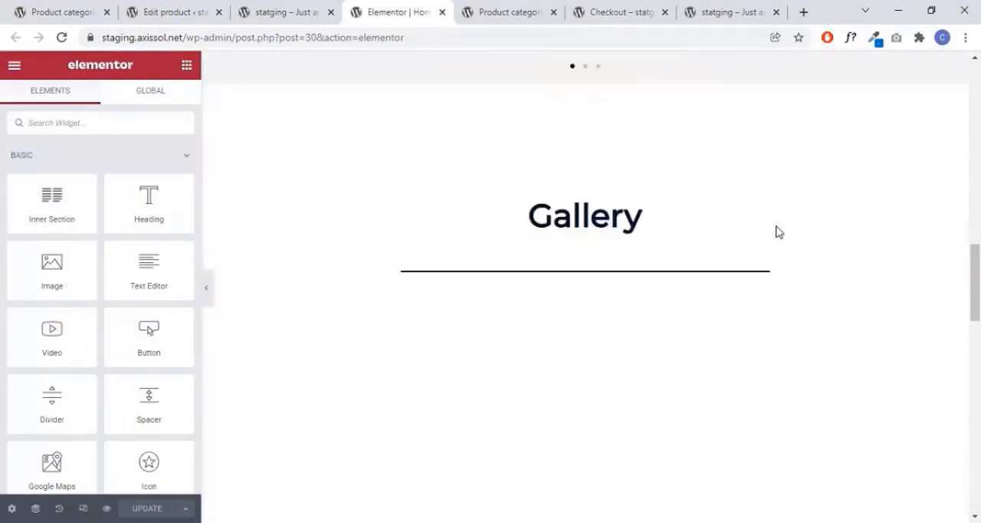
{"action": "scroll", "coordinate": [738, 233], "scroll_direction": "up", "scroll_amount": 1}
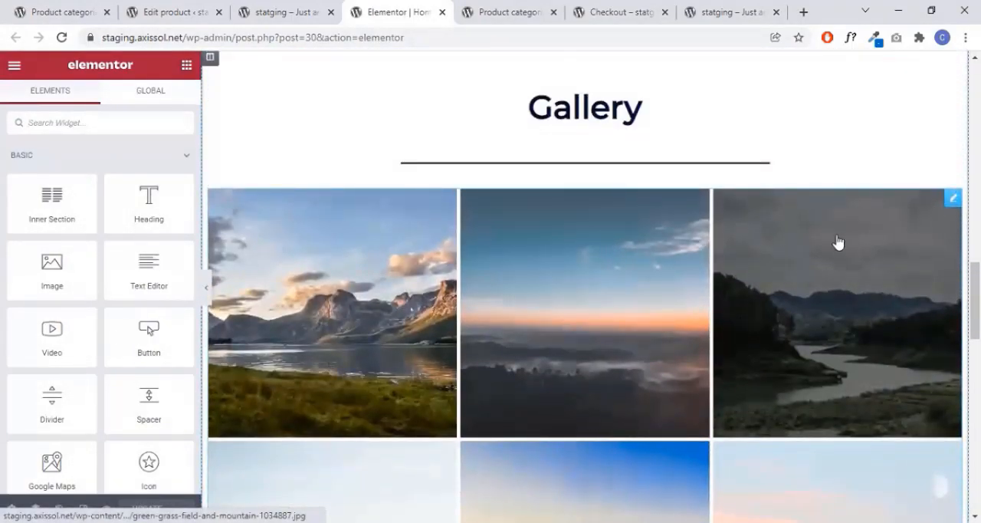
{"action": "scroll", "coordinate": [838, 274], "scroll_direction": "up", "scroll_amount": 5}
{"action": "scroll", "coordinate": [837, 273], "scroll_direction": "up", "scroll_amount": 6}
{"action": "scroll", "coordinate": [834, 264], "scroll_direction": "down", "scroll_amount": 8}
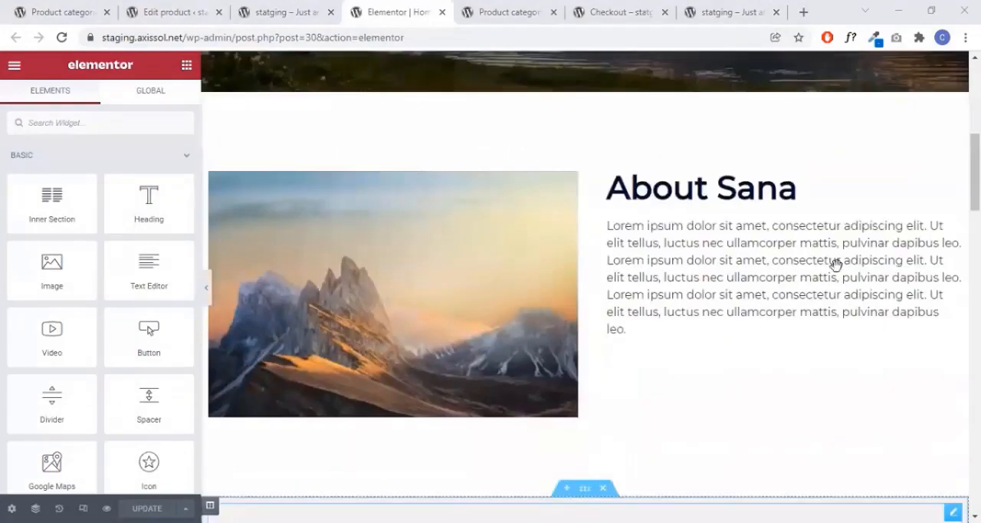
{"action": "scroll", "coordinate": [738, 295], "scroll_direction": "down", "scroll_amount": 5}
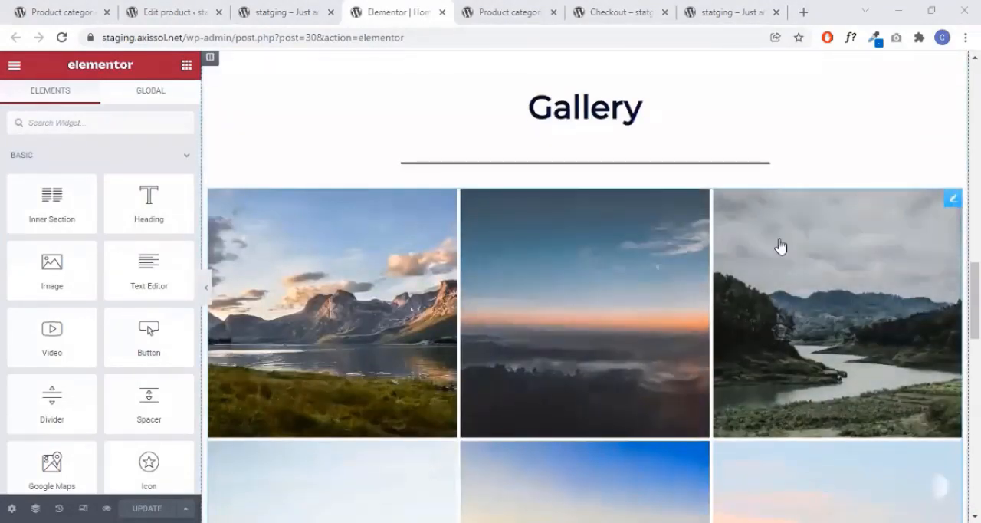
{"action": "right_click", "coordinate": [953, 203]}
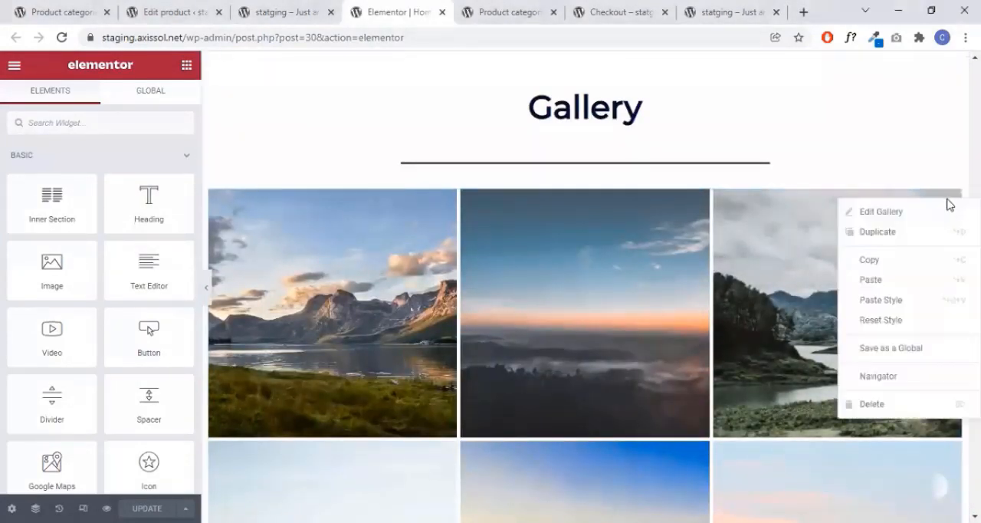
{"action": "left_click", "coordinate": [898, 415]}
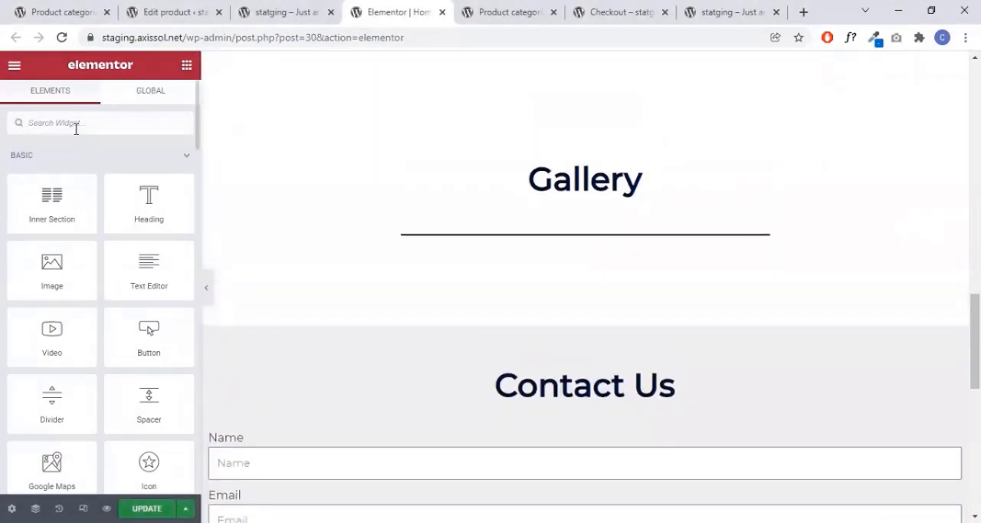
- Search the widgets for "product" and add the Products widget below the divider in the Gallery section
{"action": "type", "text": "product"}
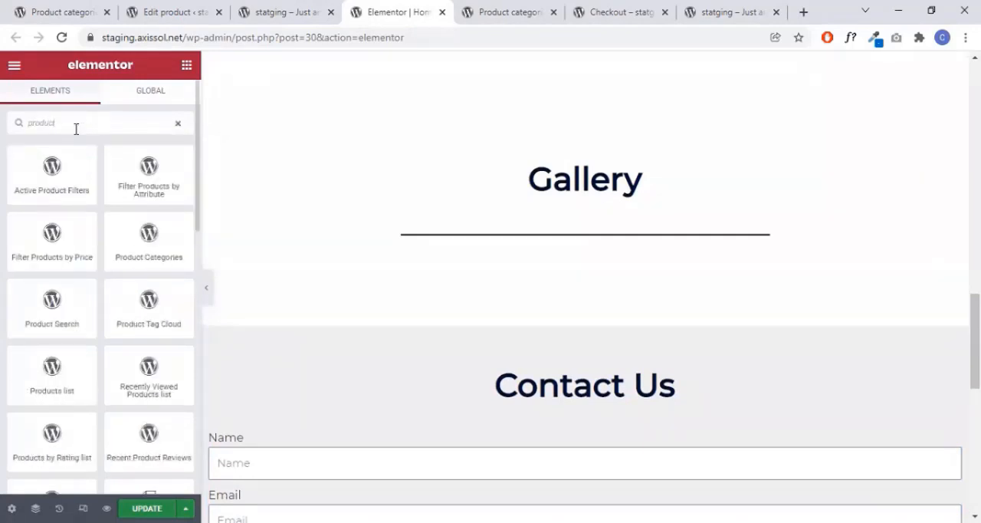
{"action": "scroll", "coordinate": [90, 156], "scroll_direction": "down", "scroll_amount": 3}
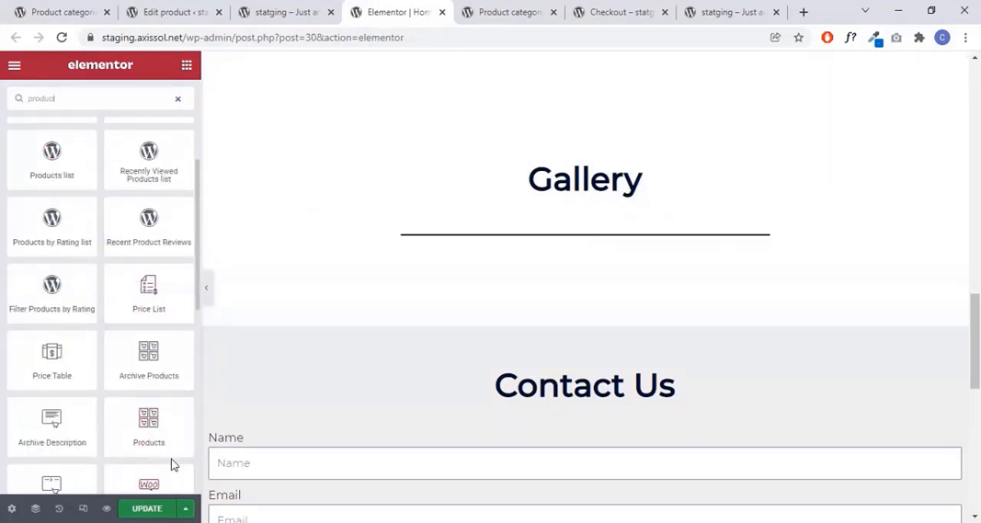
{"action": "scroll", "coordinate": [171, 452], "scroll_direction": "down", "scroll_amount": 2}
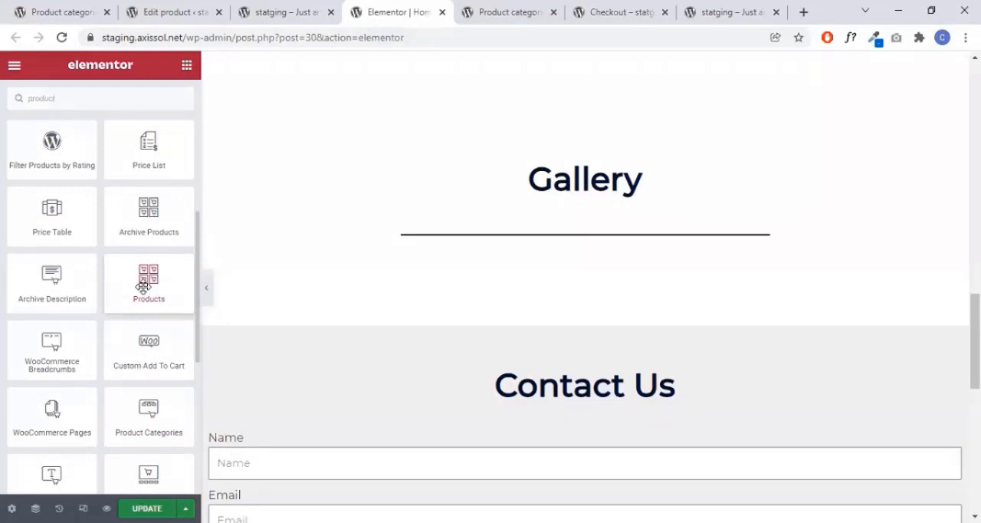
{"action": "left_click_drag", "start_coordinate": [147, 281], "coordinate": [568, 253]}
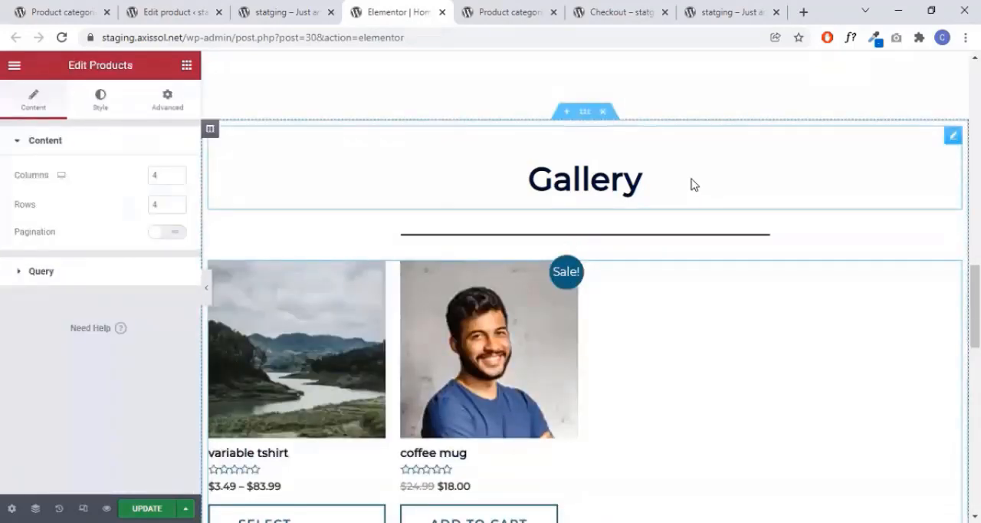
- Preview the product grid at full width with the editing panel hidden, and restore the panel
{"action": "scroll", "coordinate": [692, 184], "scroll_direction": "down", "scroll_amount": 2}
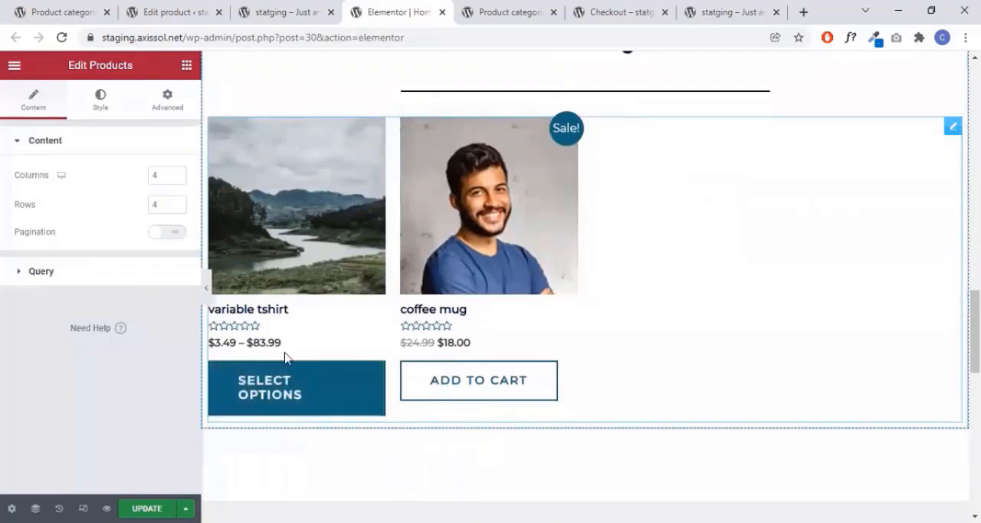
{"action": "left_click", "coordinate": [208, 291]}
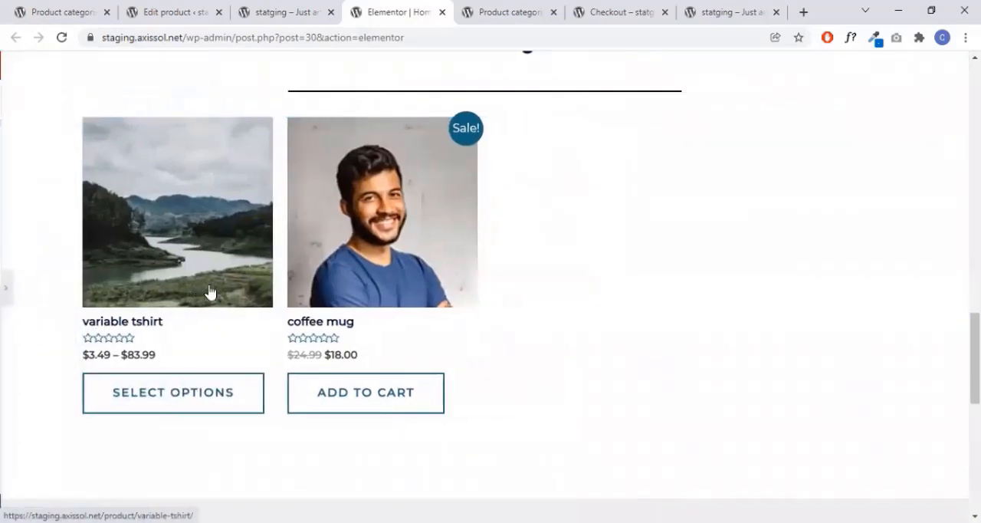
{"action": "left_click", "coordinate": [5, 291]}
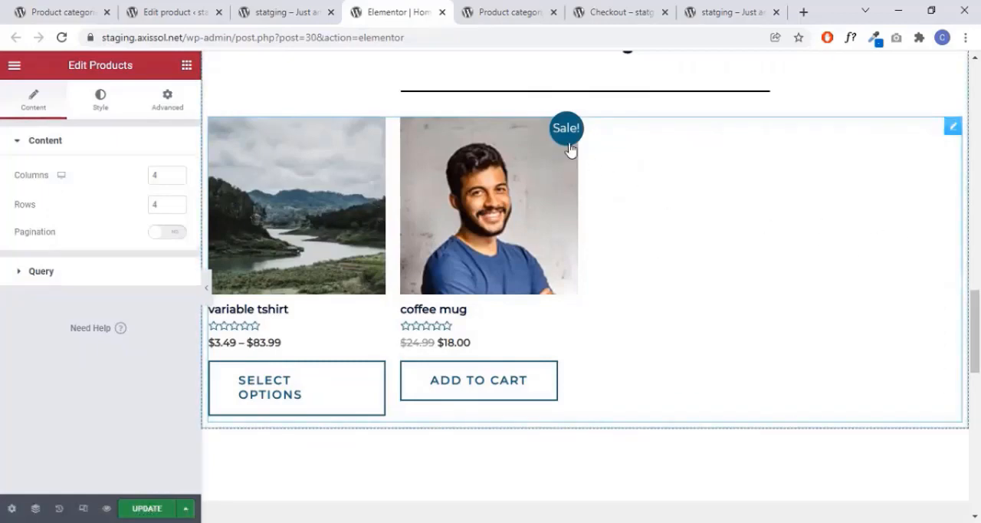
- Change the Gallery heading's title to "Shop Our Products" and update the page
{"action": "scroll", "coordinate": [655, 119], "scroll_direction": "up", "scroll_amount": 1}
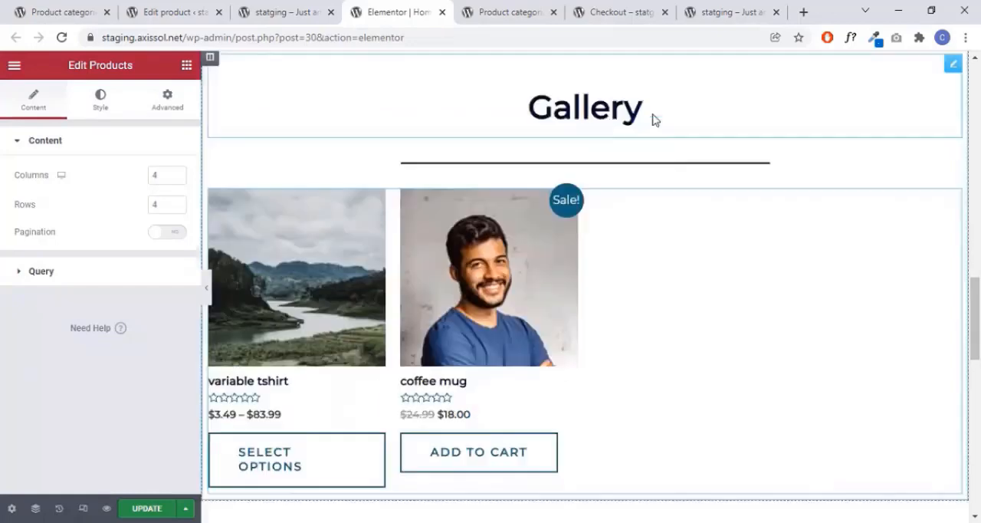
{"action": "left_click", "coordinate": [653, 112]}
{"action": "left_click_drag", "start_coordinate": [79, 184], "coordinate": [4, 189]}
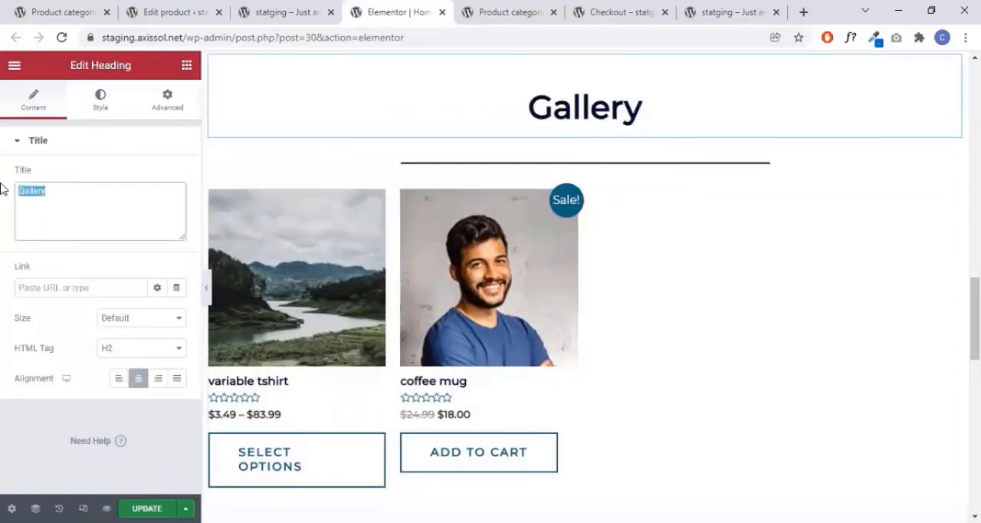
{"action": "type", "text": "Sh"}
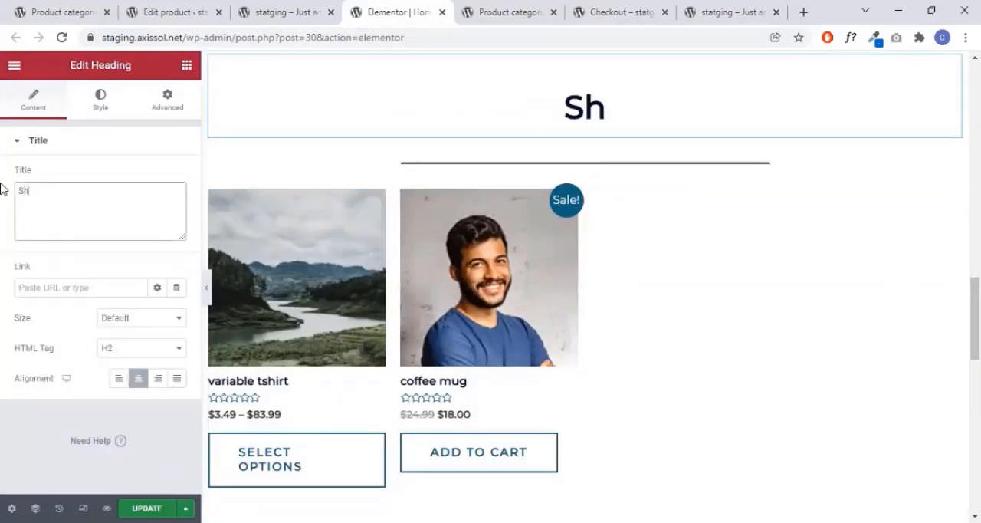
{"action": "type", "text": "o"}
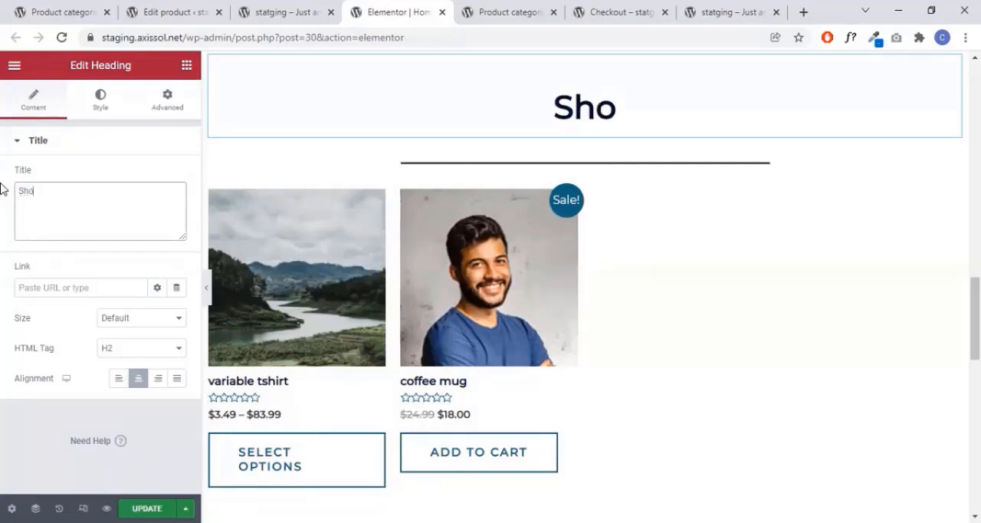
{"action": "type", "text": "p Ou"}
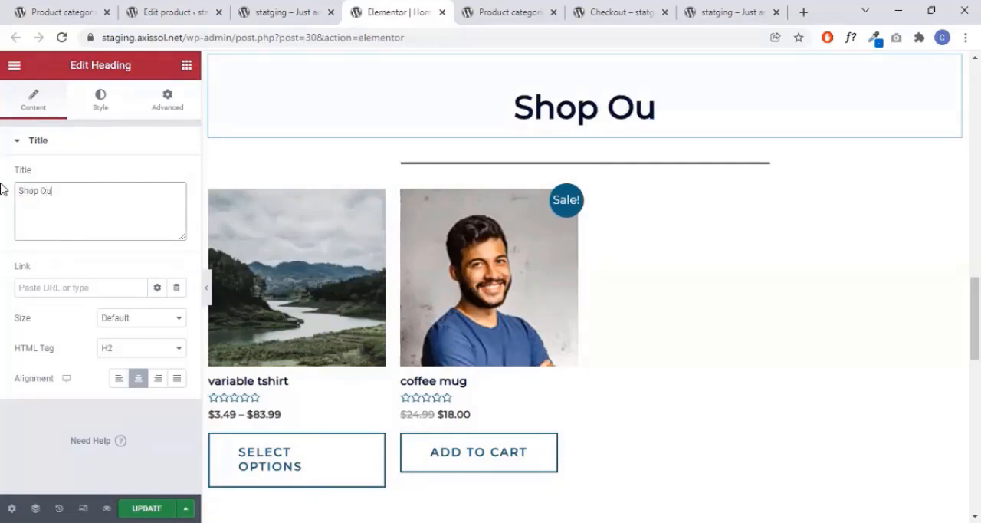
{"action": "type", "text": "r Products"}
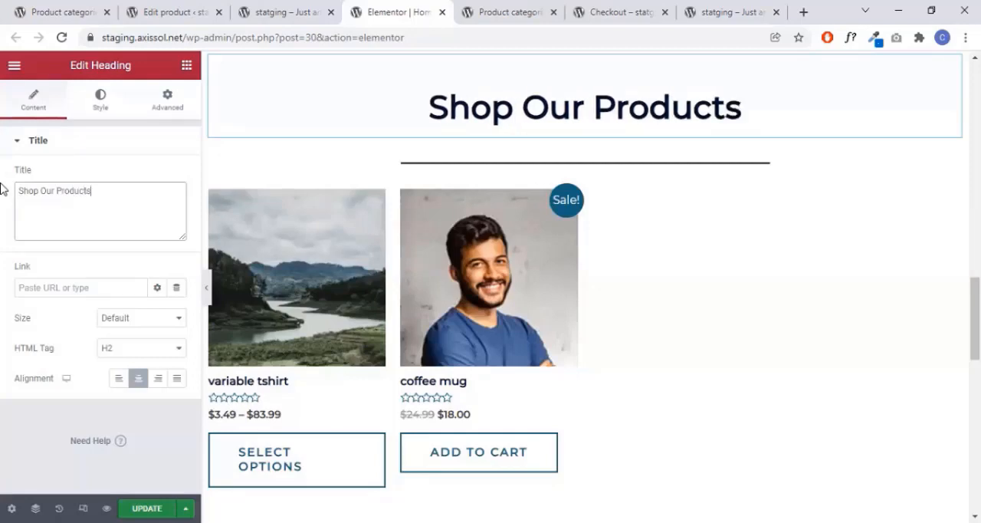
{"action": "scroll", "coordinate": [897, 218], "scroll_direction": "down", "scroll_amount": 1}
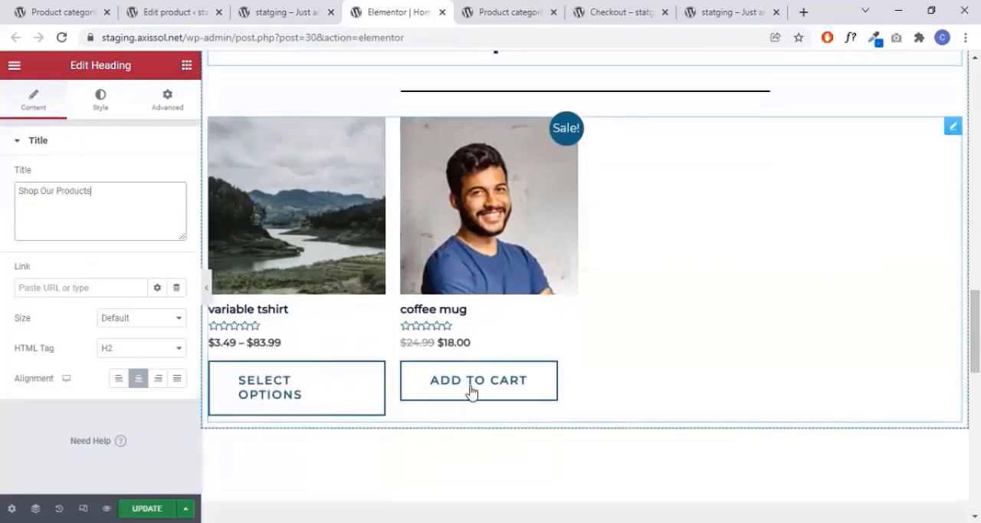
{"action": "left_click", "coordinate": [147, 508]}
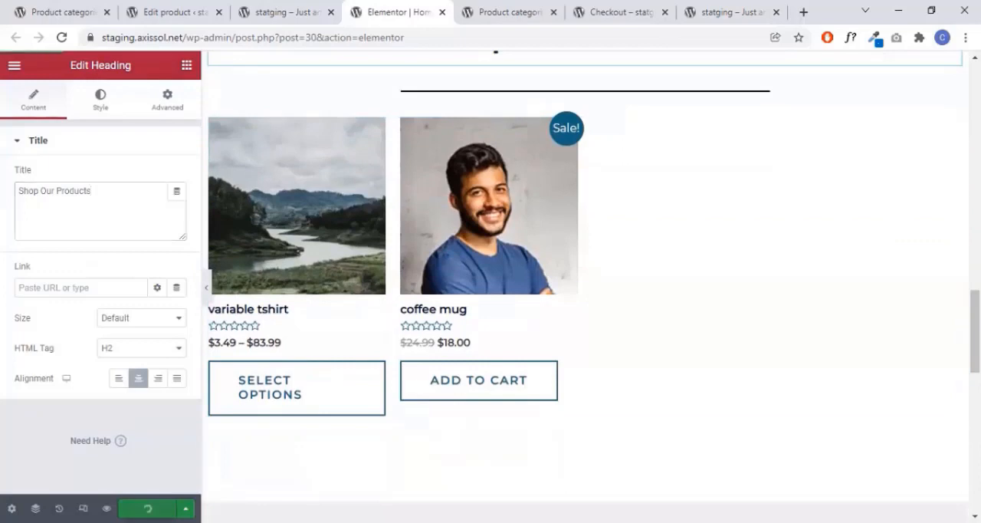
- Preview the renamed shop section and the page above it without the editing panel, and restore the panel
{"action": "left_click", "coordinate": [206, 294]}
{"action": "scroll", "coordinate": [866, 167], "scroll_direction": "up", "scroll_amount": 4}
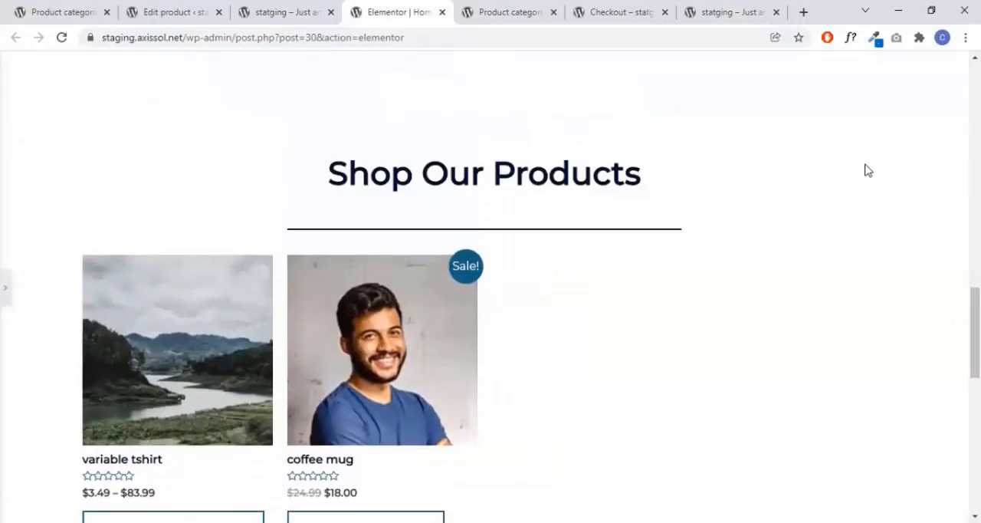
{"action": "scroll", "coordinate": [864, 169], "scroll_direction": "up", "scroll_amount": 10}
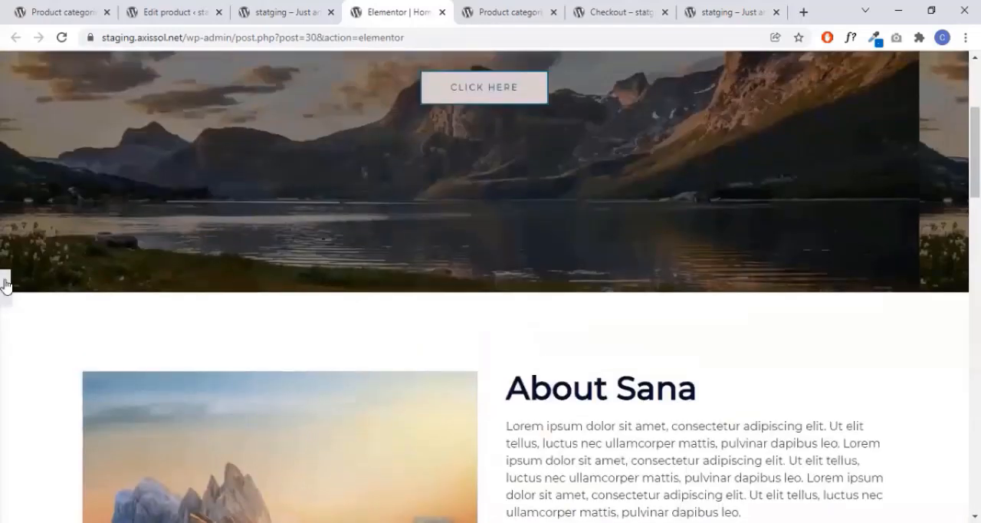
{"action": "left_click", "coordinate": [6, 290]}
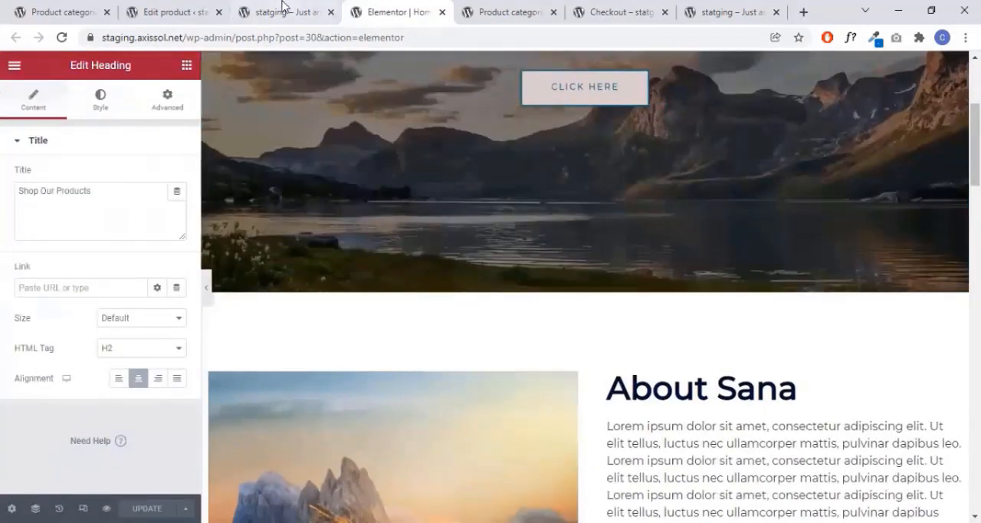
{"action": "scroll", "coordinate": [794, 241], "scroll_direction": "down", "scroll_amount": 14}
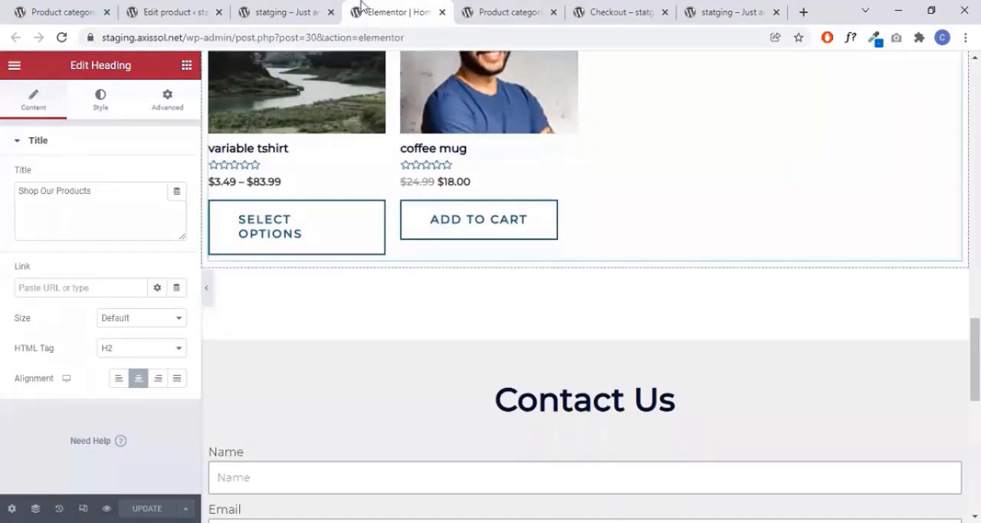
- Reload the live home page and view the product grid in its Shop Our Products section
{"action": "left_click", "coordinate": [284, 13]}
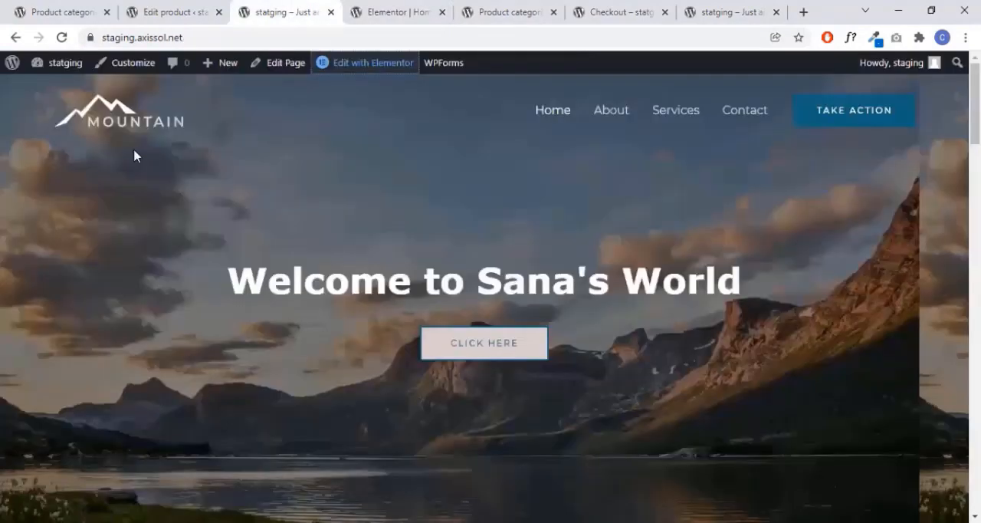
{"action": "left_click", "coordinate": [62, 37]}
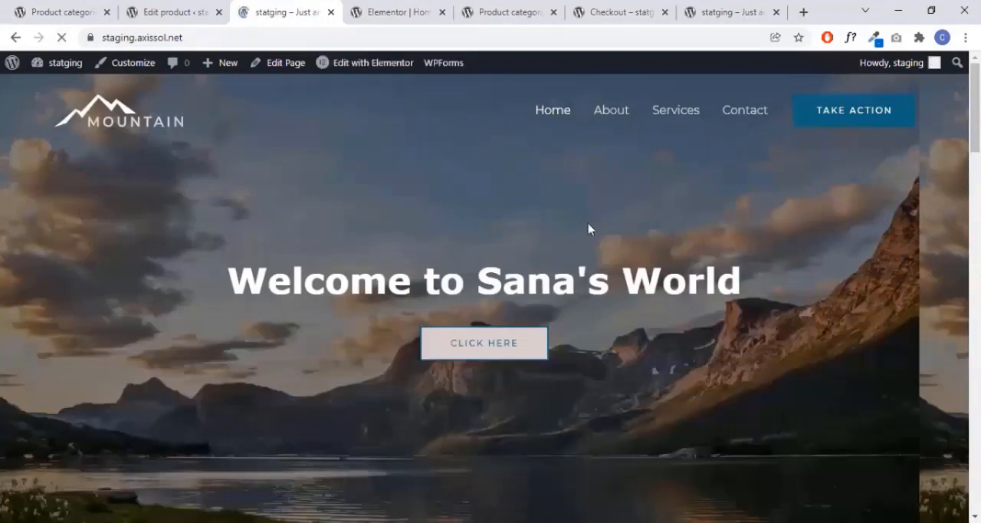
{"action": "scroll", "coordinate": [641, 234], "scroll_direction": "down", "scroll_amount": 15}
{"action": "scroll", "coordinate": [750, 220], "scroll_direction": "down", "scroll_amount": 2}
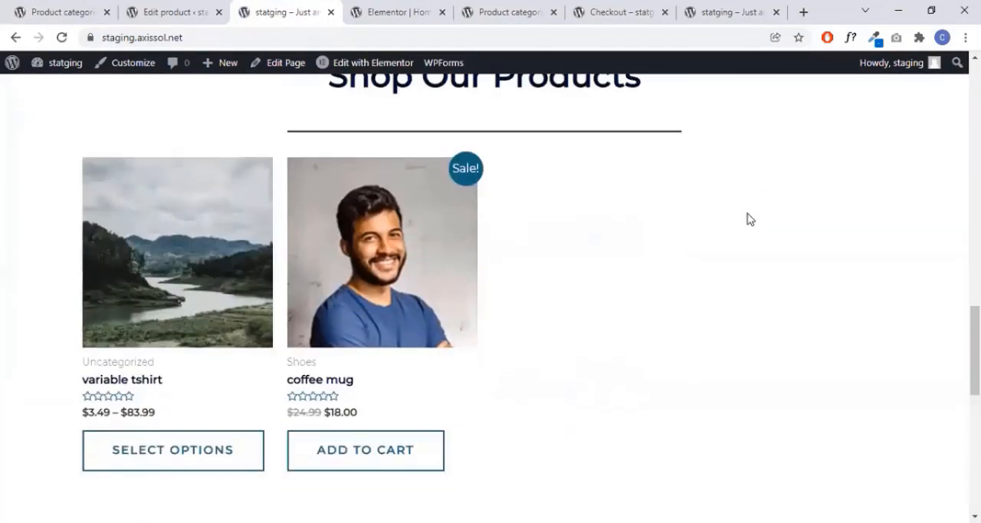
{"action": "scroll", "coordinate": [750, 219], "scroll_direction": "down", "scroll_amount": 2}
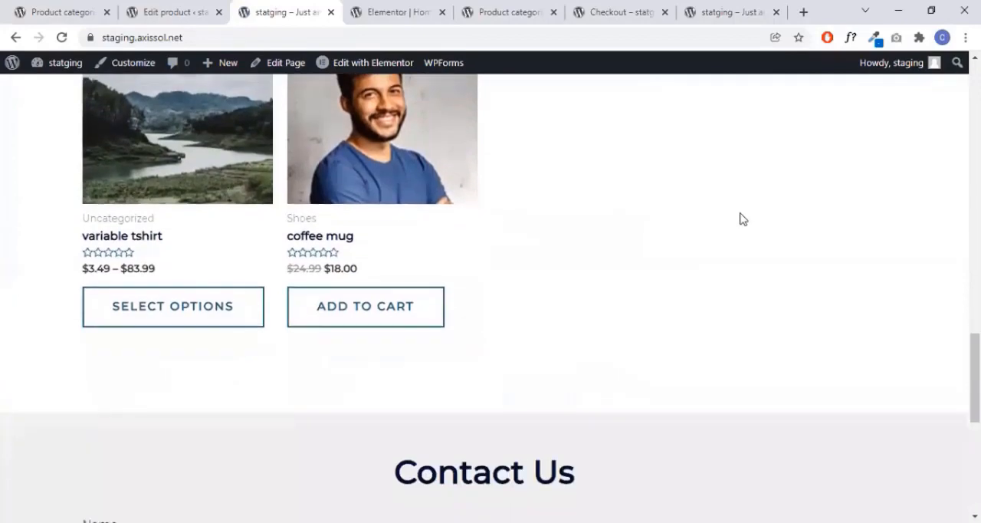
- Open the coffee mug from the home page's product grid and review its product page
{"action": "left_click", "coordinate": [345, 239]}
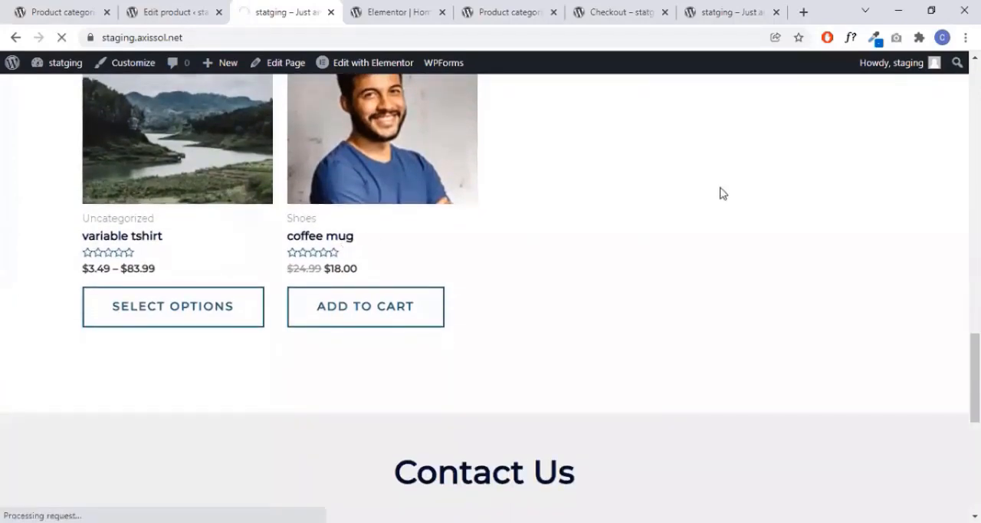
{"action": "scroll", "coordinate": [808, 251], "scroll_direction": "down", "scroll_amount": 2}
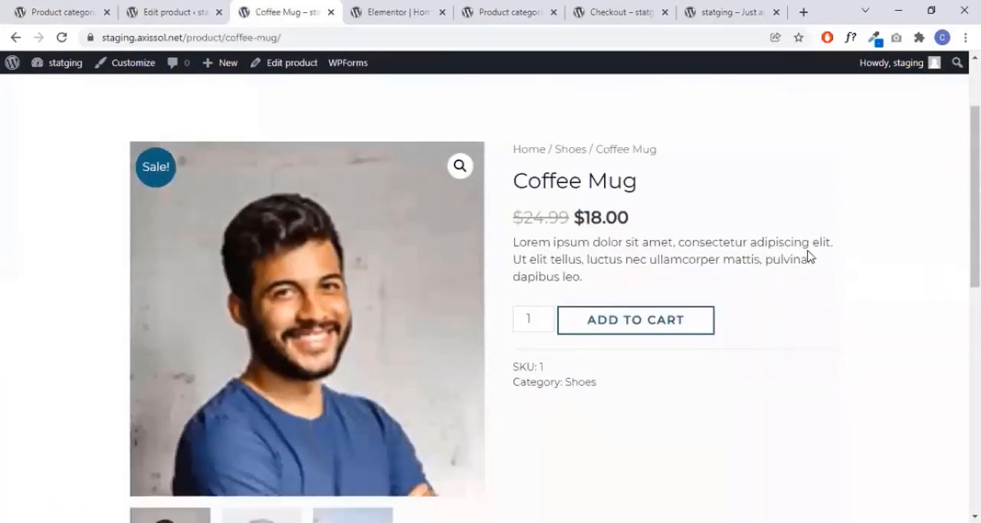
{"action": "scroll", "coordinate": [808, 256], "scroll_direction": "down", "scroll_amount": 4}
{"action": "scroll", "coordinate": [353, 133], "scroll_direction": "up", "scroll_amount": 2}
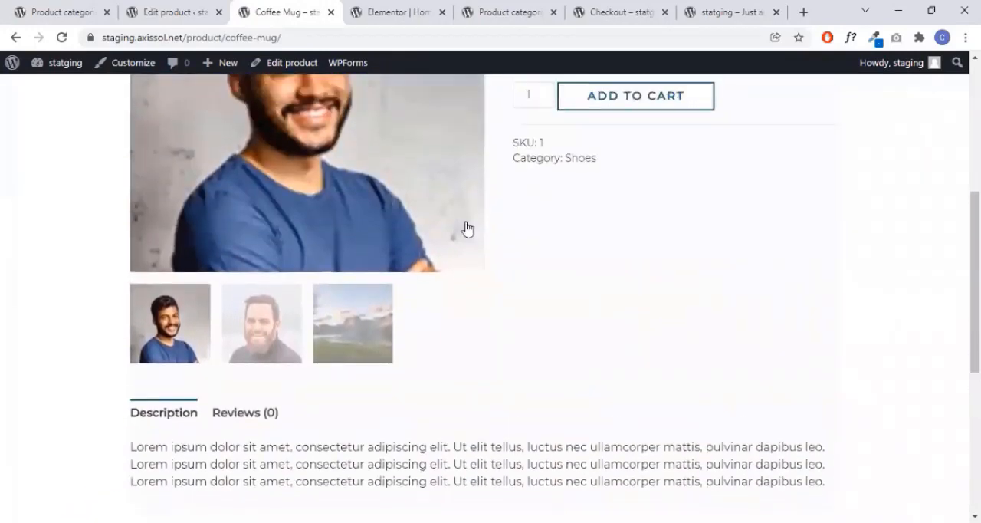
{"action": "scroll", "coordinate": [466, 229], "scroll_direction": "up", "scroll_amount": 2}
- Return to the Elementor editor and open the settings of the Products widget below the Shop Our Products heading
{"action": "key", "text": "ctrl+Tab"}
{"action": "scroll", "coordinate": [834, 222], "scroll_direction": "up", "scroll_amount": 3}
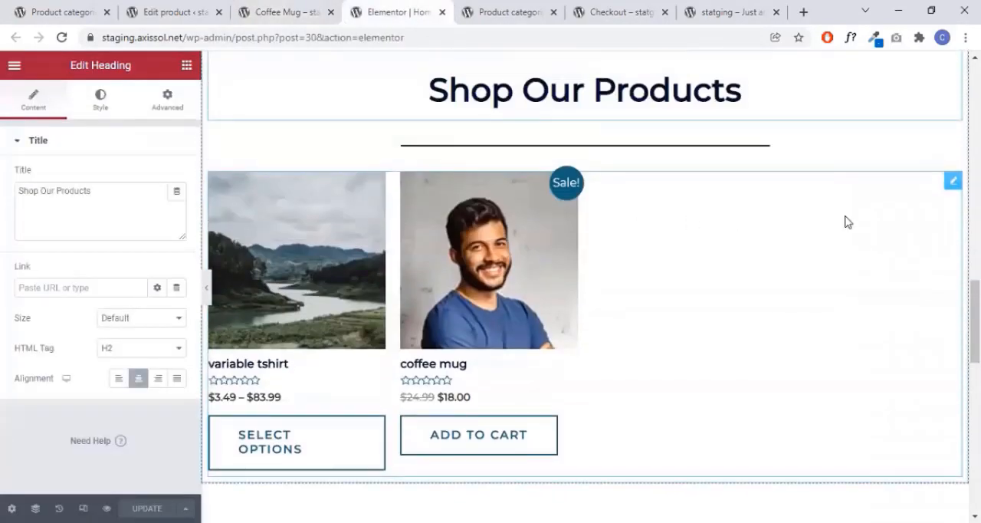
{"action": "left_click", "coordinate": [847, 221]}
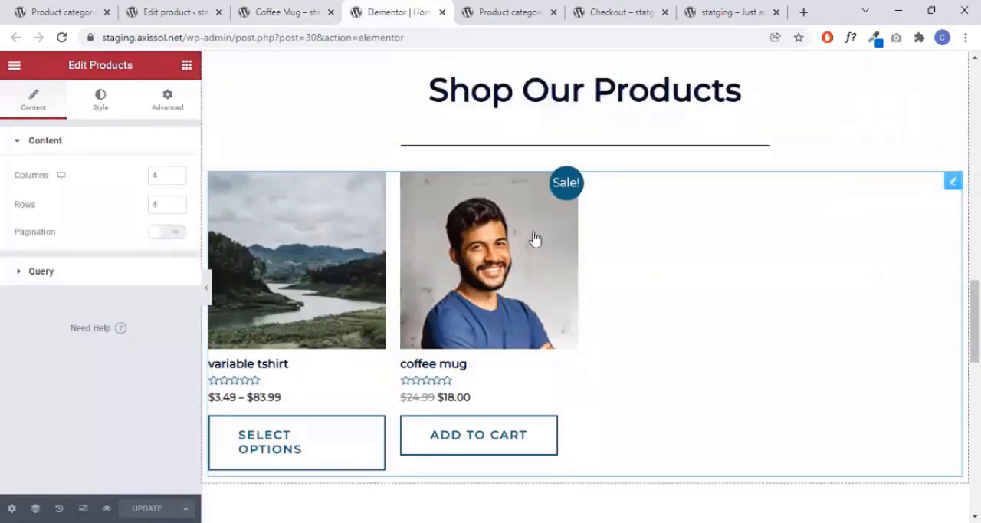
- Try 2 and 8 columns for the product grid and set the column count back to 4
{"action": "left_click", "coordinate": [176, 178]}
{"action": "left_click", "coordinate": [176, 179]}
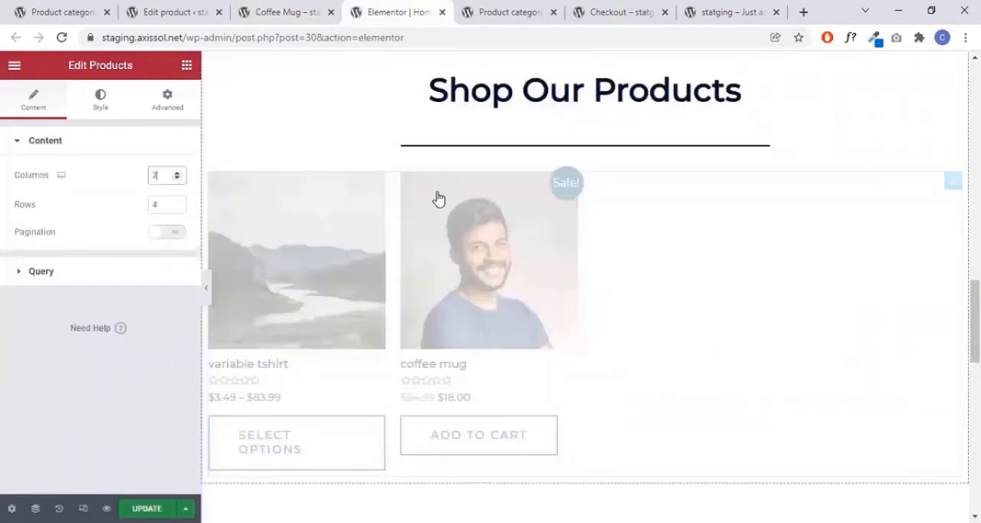
{"action": "scroll", "coordinate": [928, 236], "scroll_direction": "down", "scroll_amount": 1}
{"action": "scroll", "coordinate": [928, 236], "scroll_direction": "down", "scroll_amount": 3}
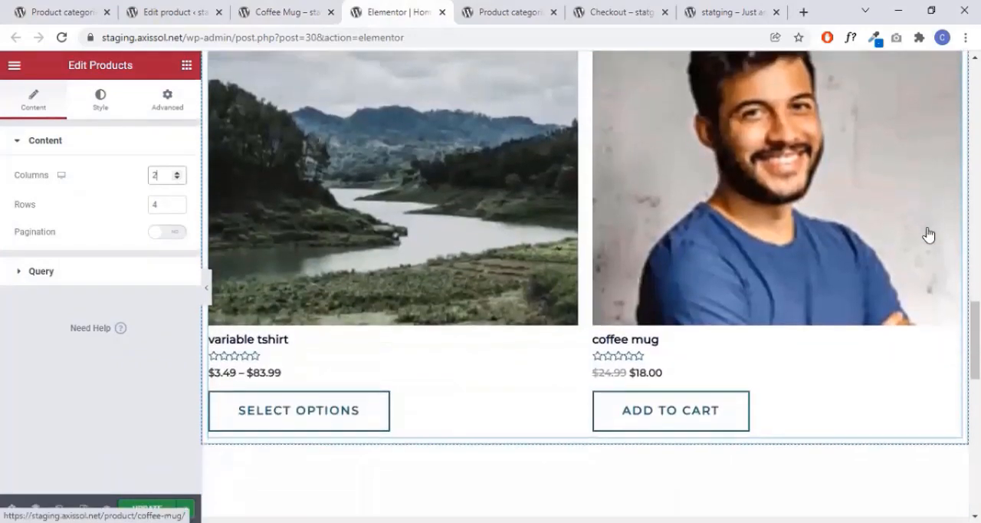
{"action": "scroll", "coordinate": [701, 236], "scroll_direction": "up", "scroll_amount": 1}
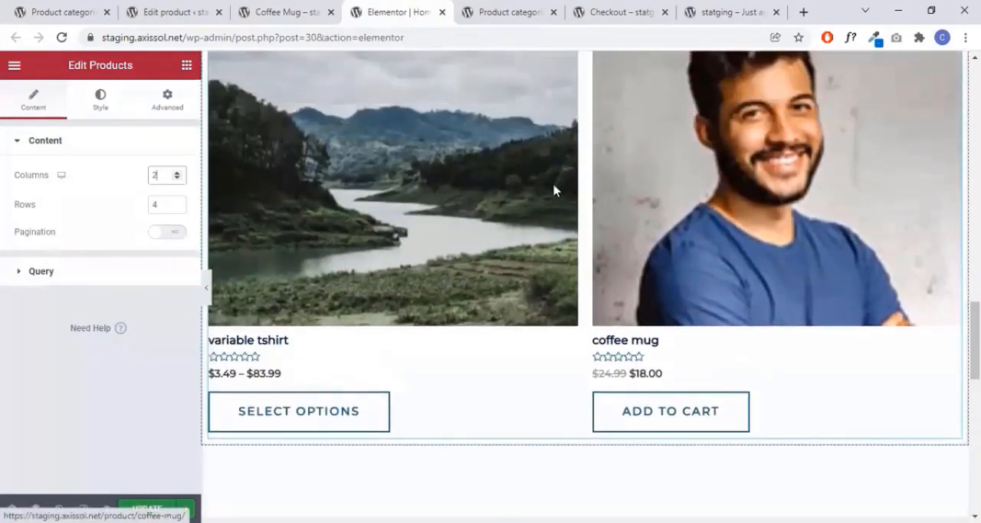
{"action": "scroll", "coordinate": [635, 186], "scroll_direction": "up", "scroll_amount": 2}
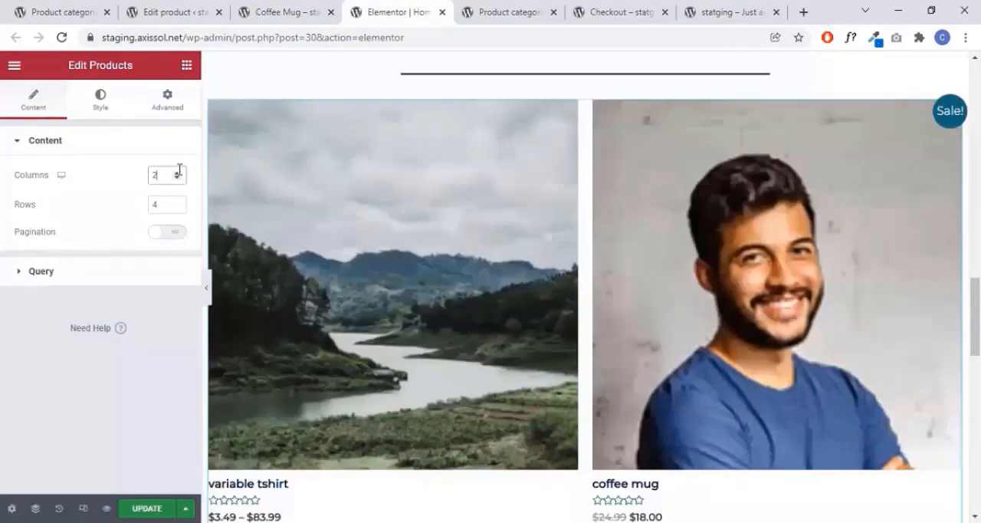
{"action": "left_click", "coordinate": [177, 173]}
{"action": "left_click", "coordinate": [177, 173]}
{"action": "left_click", "coordinate": [177, 174]}
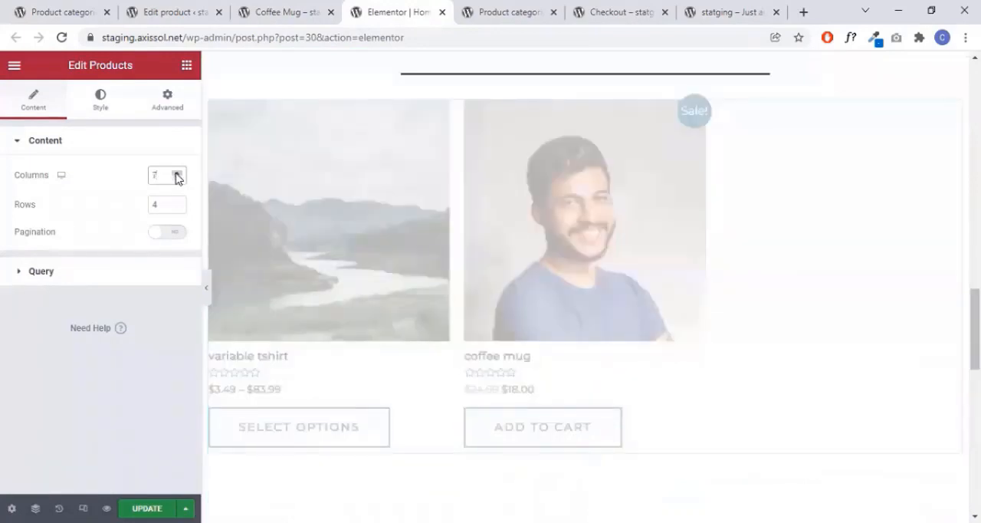
{"action": "left_click", "coordinate": [177, 174]}
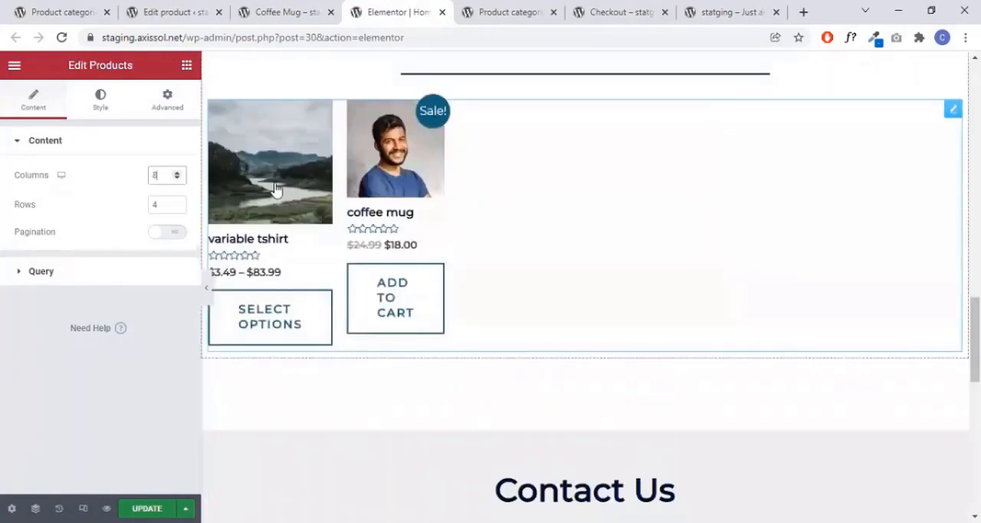
{"action": "left_click", "coordinate": [178, 178]}
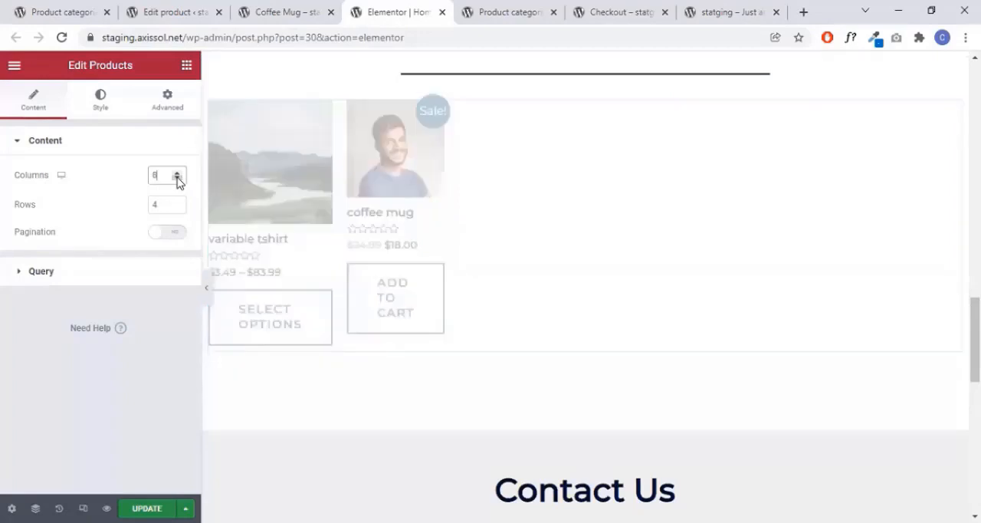
{"action": "left_click", "coordinate": [177, 178]}
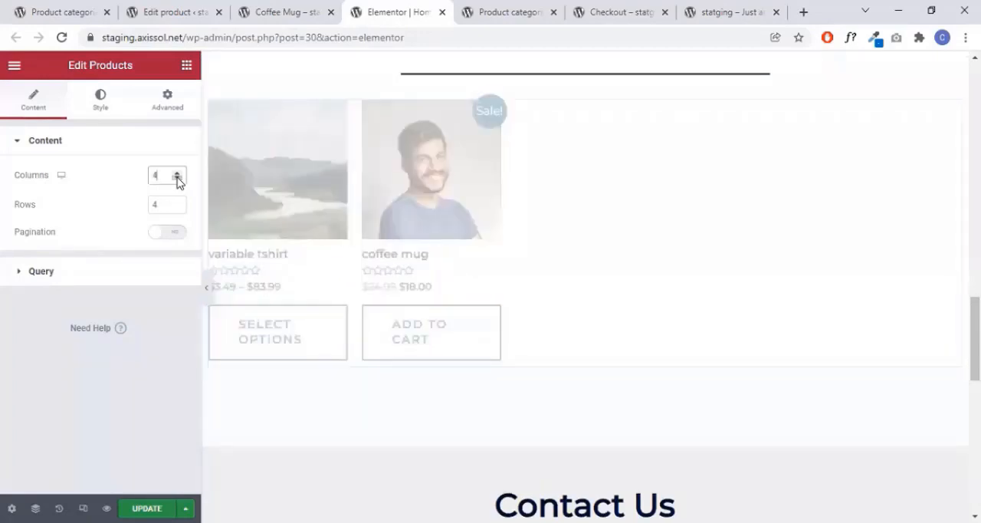
- Examine the Products widget's query settings, including the Include By choices
{"action": "left_click", "coordinate": [92, 277]}
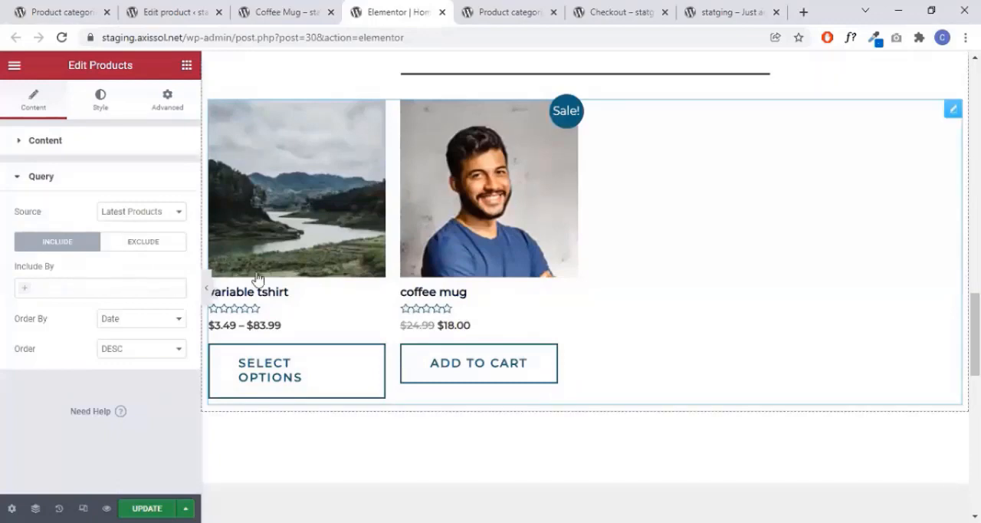
{"action": "left_click", "coordinate": [30, 290]}
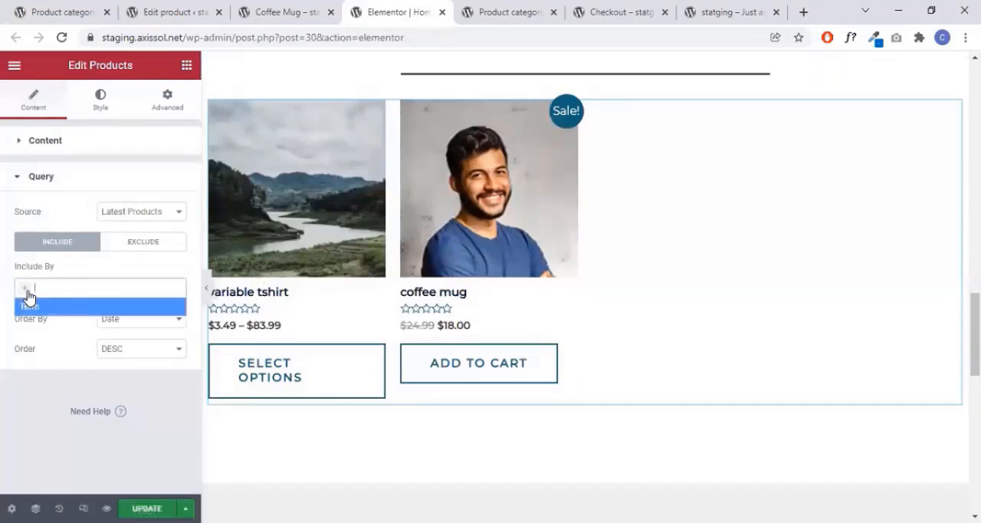
{"action": "left_click", "coordinate": [67, 363]}
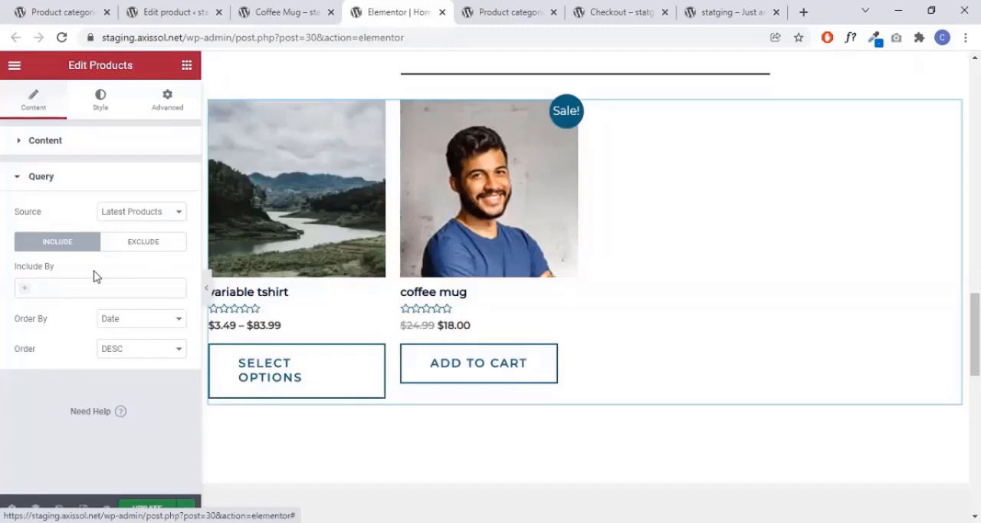
- Look through the Products widget's style settings for title, rating, price and button
{"action": "left_click", "coordinate": [100, 100]}
{"action": "scroll", "coordinate": [125, 335], "scroll_direction": "down", "scroll_amount": 6}
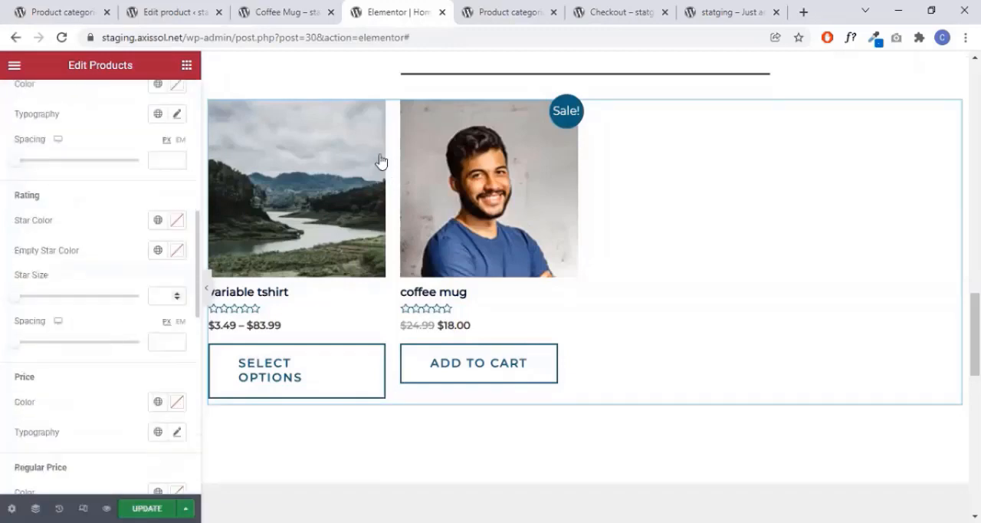
{"action": "scroll", "coordinate": [66, 334], "scroll_direction": "down", "scroll_amount": 5}
{"action": "scroll", "coordinate": [64, 333], "scroll_direction": "up", "scroll_amount": 5}
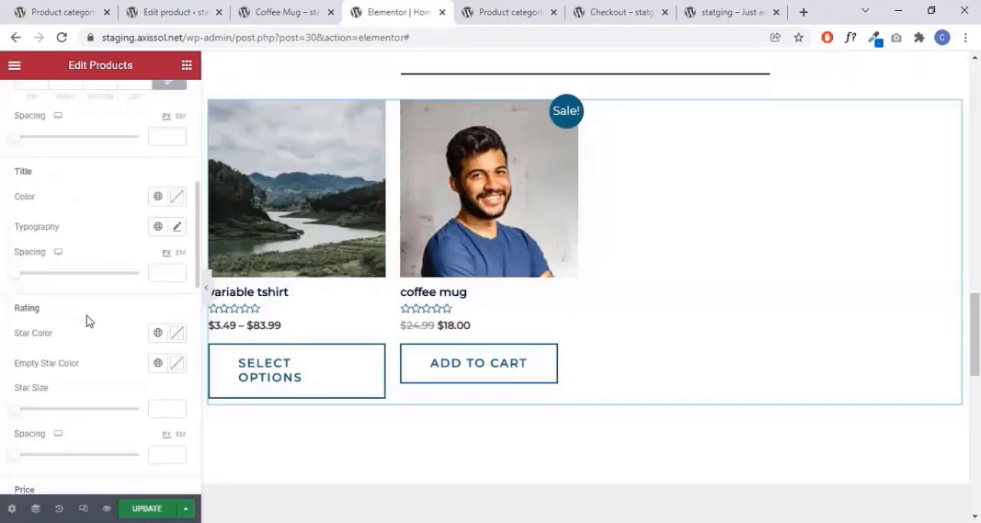
{"action": "scroll", "coordinate": [438, 284], "scroll_direction": "up", "scroll_amount": 3}
{"action": "scroll", "coordinate": [62, 356], "scroll_direction": "down", "scroll_amount": 8}
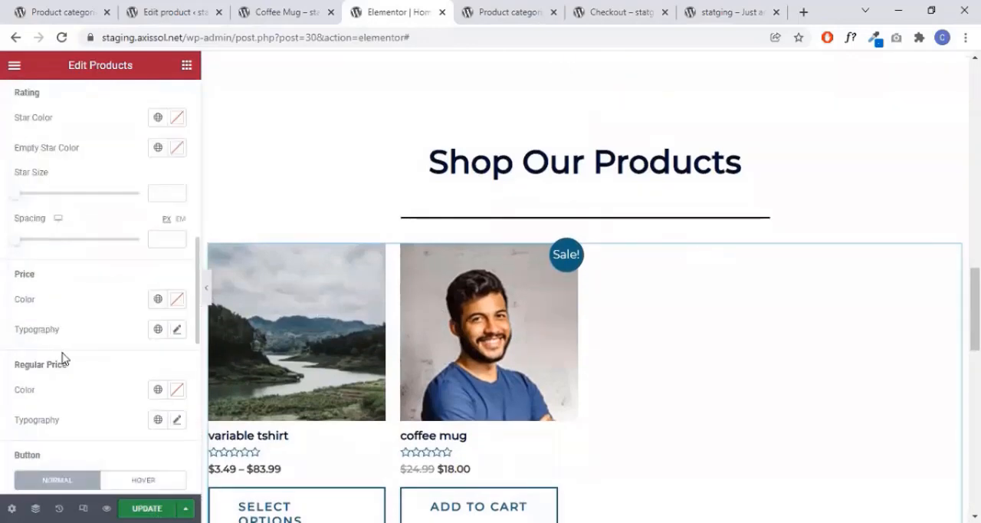
- Save the home page with its Products widget under the Shop Our Products heading
{"action": "scroll", "coordinate": [330, 286], "scroll_direction": "down", "scroll_amount": 3}
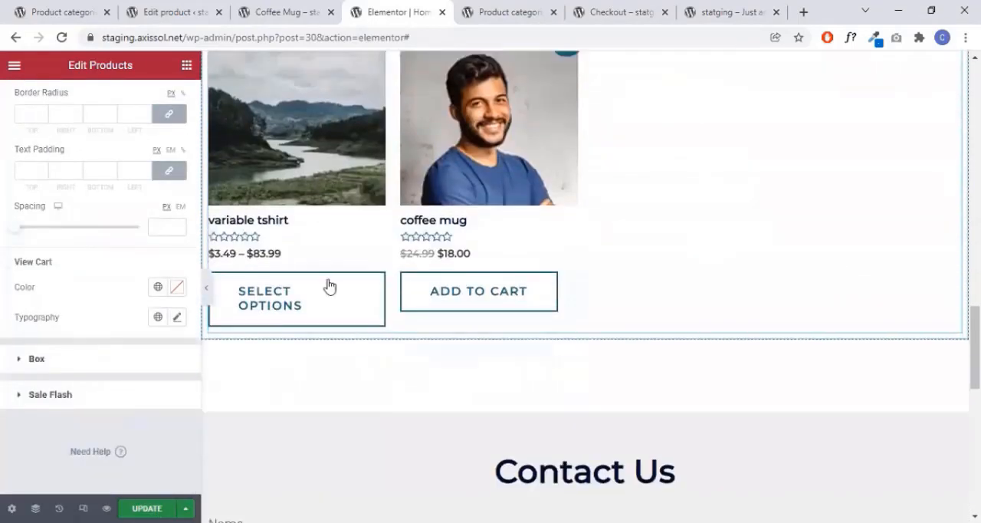
{"action": "key", "text": "ctrl+s"}
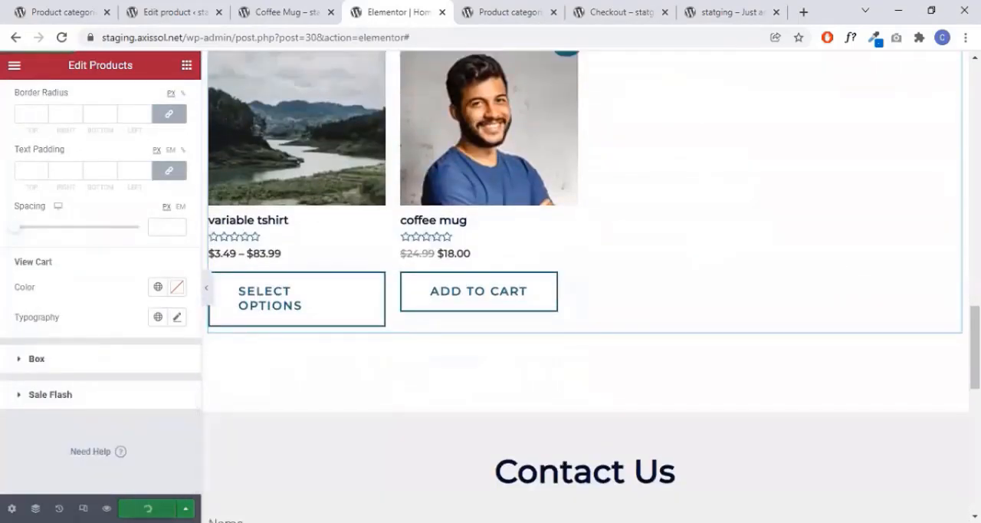
{"action": "scroll", "coordinate": [107, 134], "scroll_direction": "up", "scroll_amount": 12}
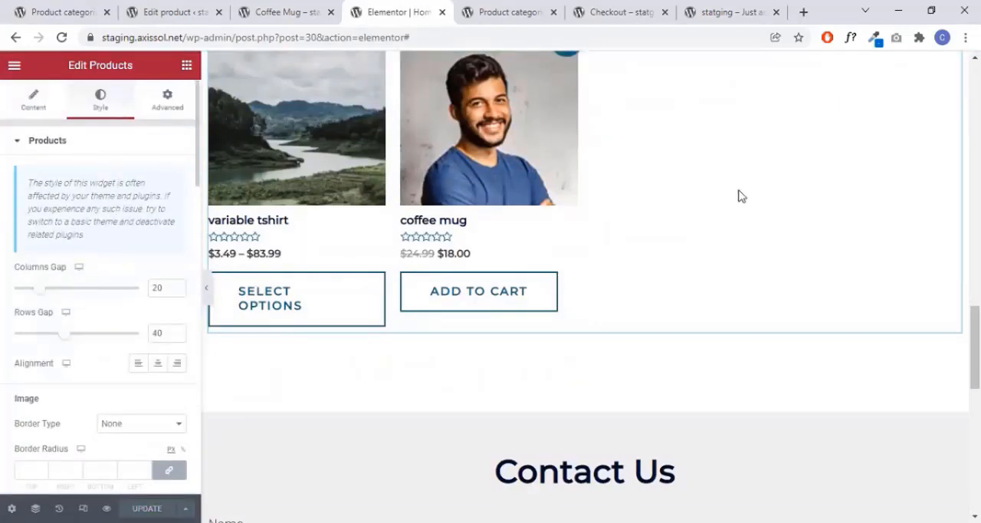
{"action": "scroll", "coordinate": [856, 179], "scroll_direction": "up", "scroll_amount": 1}
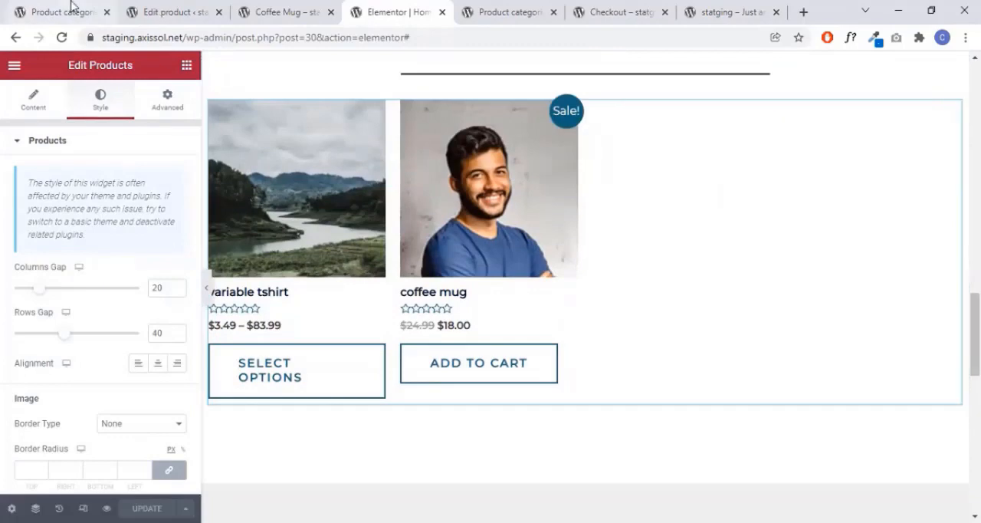
- Return to the WordPress admin and open the list of all site pages
{"action": "left_click", "coordinate": [73, 9]}
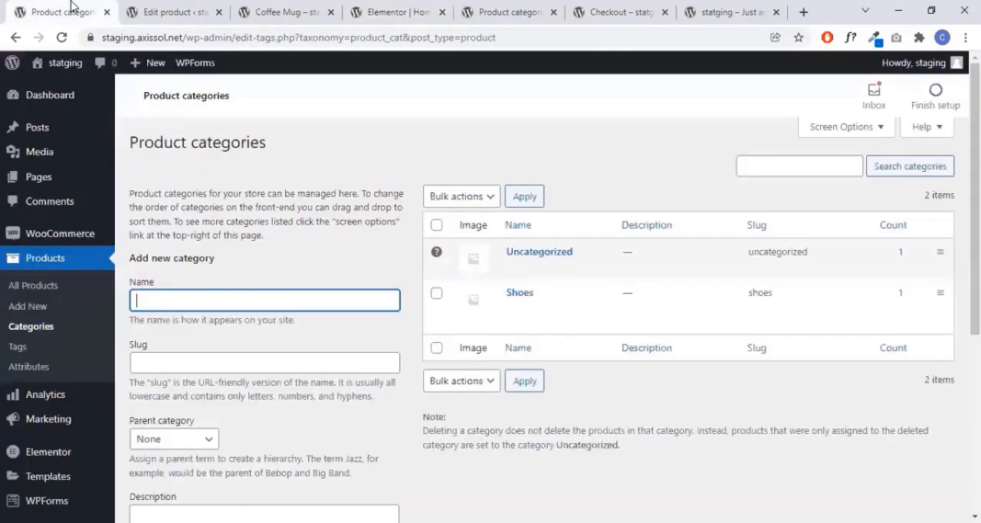
{"action": "left_click", "coordinate": [50, 103]}
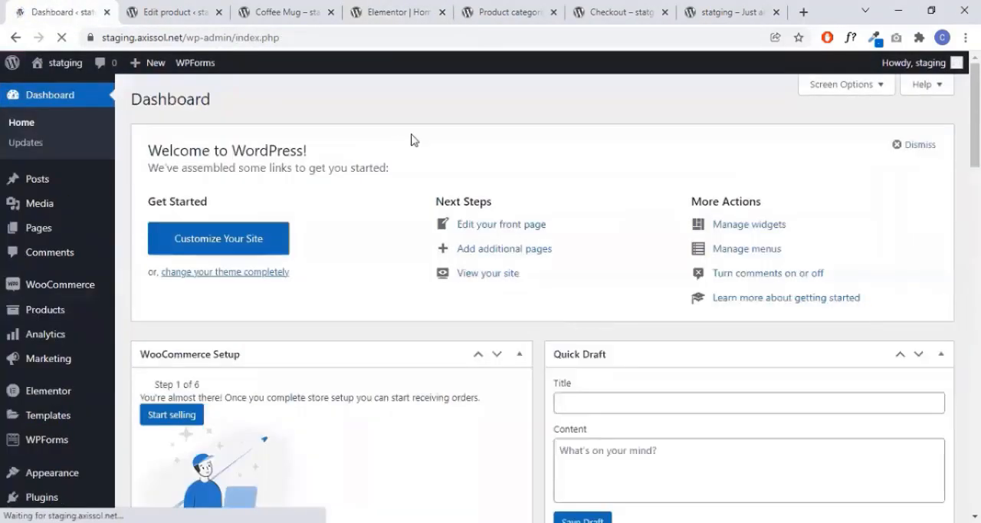
{"action": "scroll", "coordinate": [410, 147], "scroll_direction": "down", "scroll_amount": 1}
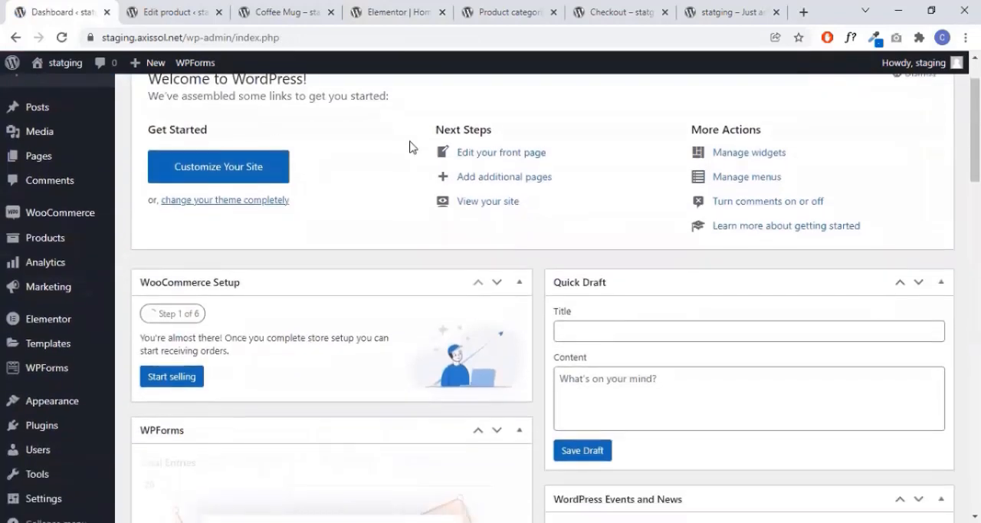
{"action": "mouse_move", "coordinate": [68, 159]}
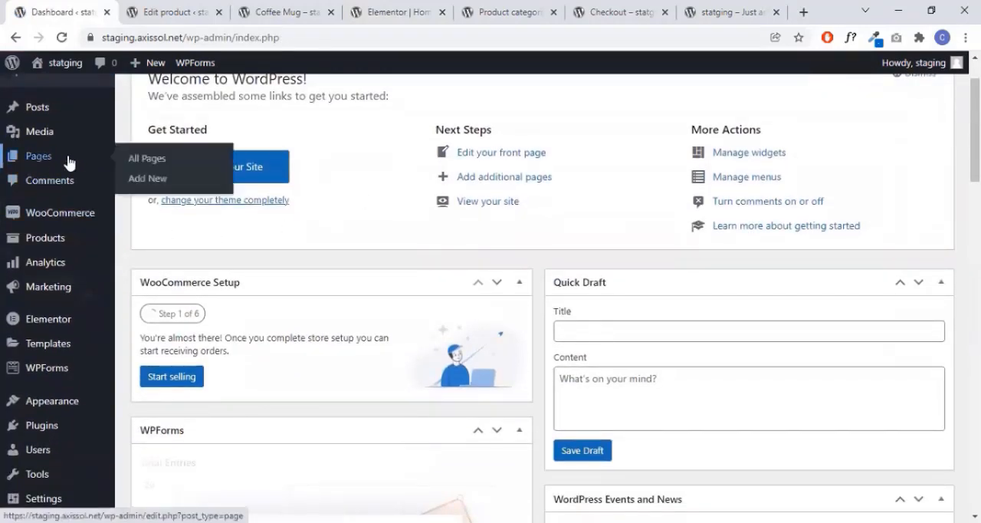
{"action": "left_click", "coordinate": [155, 161]}
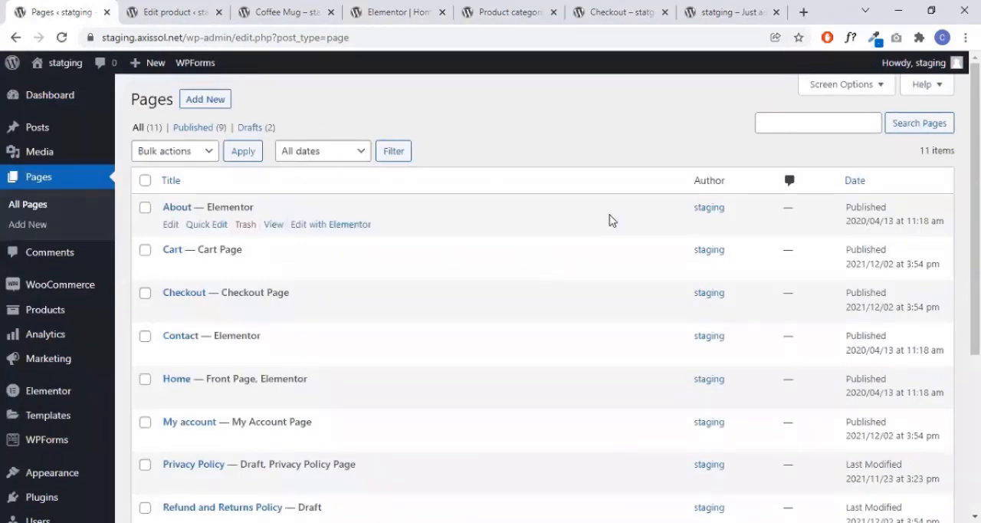
- Open the live view of the Shop page in a new tab and look over its products and header navigation
{"action": "scroll", "coordinate": [605, 221], "scroll_direction": "down", "scroll_amount": 2}
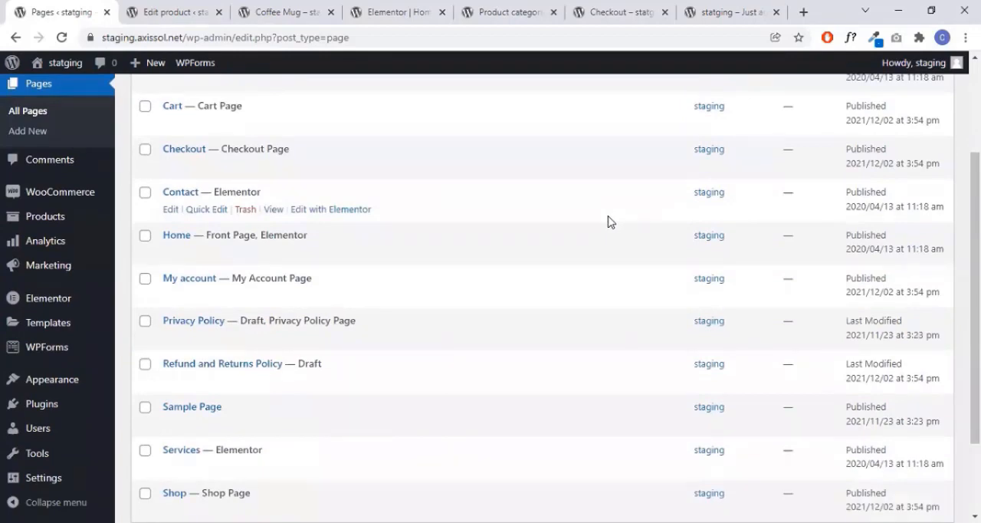
{"action": "scroll", "coordinate": [609, 222], "scroll_direction": "down", "scroll_amount": 2}
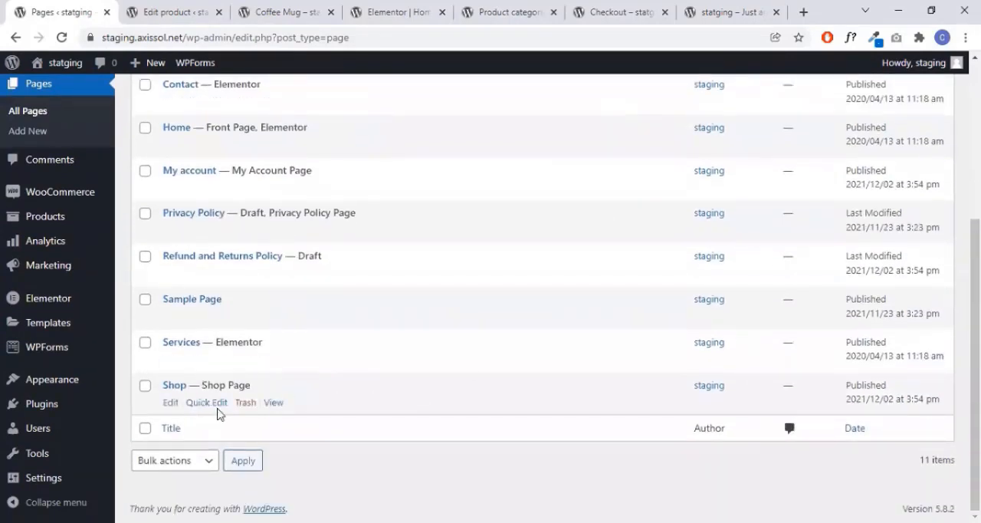
{"action": "right_click", "coordinate": [272, 406]}
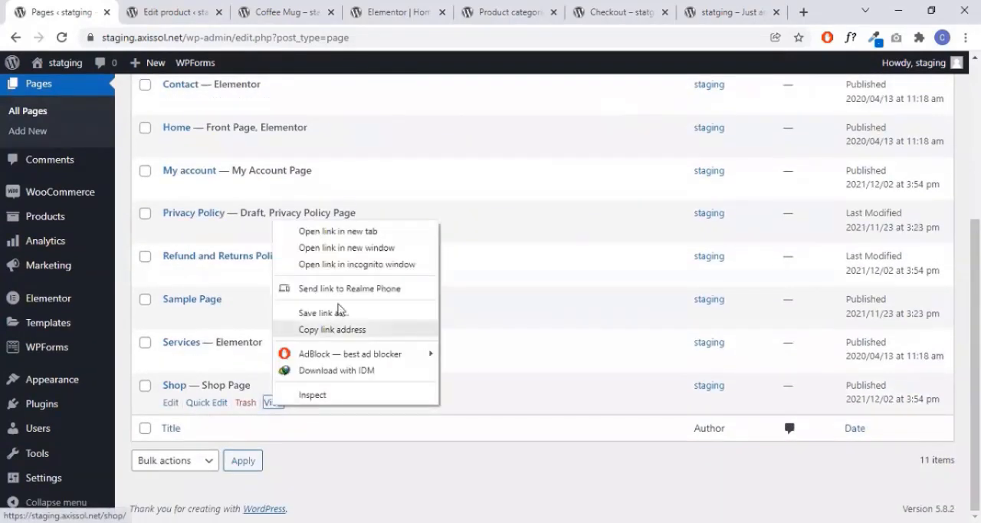
{"action": "left_click", "coordinate": [346, 232]}
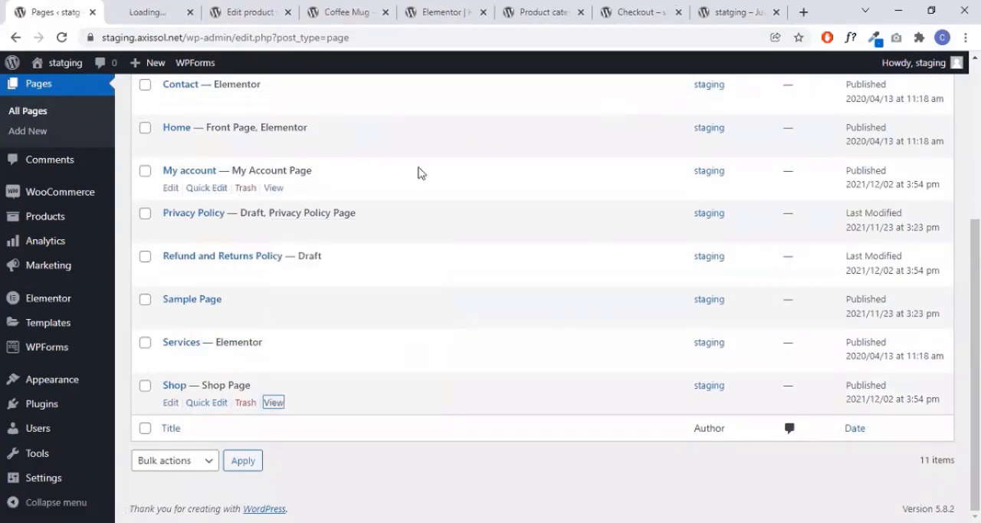
{"action": "left_click", "coordinate": [181, 8]}
{"action": "scroll", "coordinate": [808, 291], "scroll_direction": "down", "scroll_amount": 3}
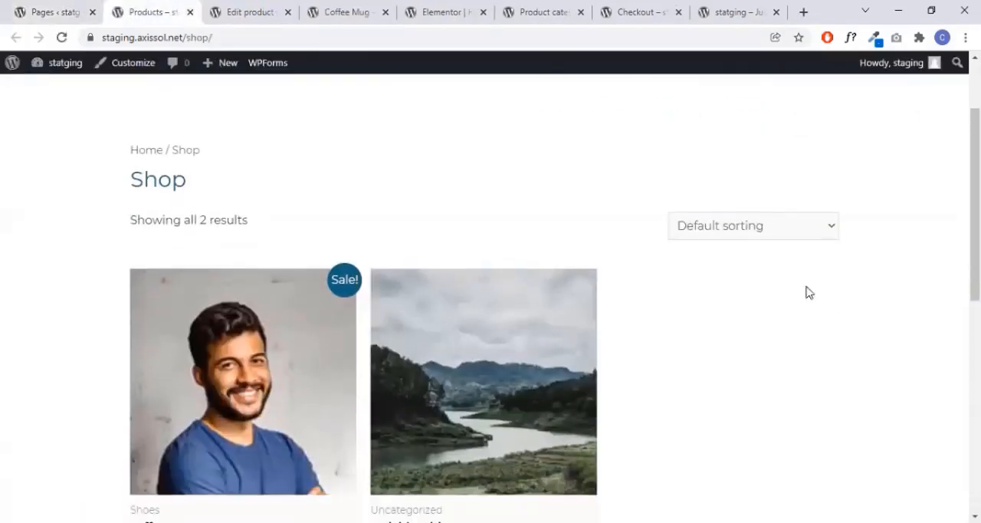
{"action": "scroll", "coordinate": [806, 291], "scroll_direction": "down", "scroll_amount": 1}
{"action": "scroll", "coordinate": [802, 291], "scroll_direction": "up", "scroll_amount": 4}
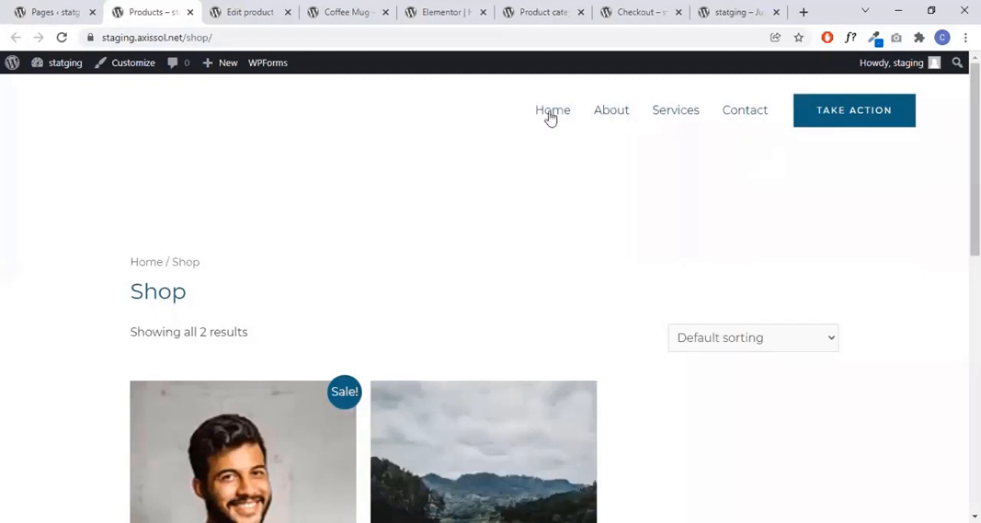
- Return to the WordPress admin and open the site's navigation menu editor
{"action": "left_click", "coordinate": [50, 12]}
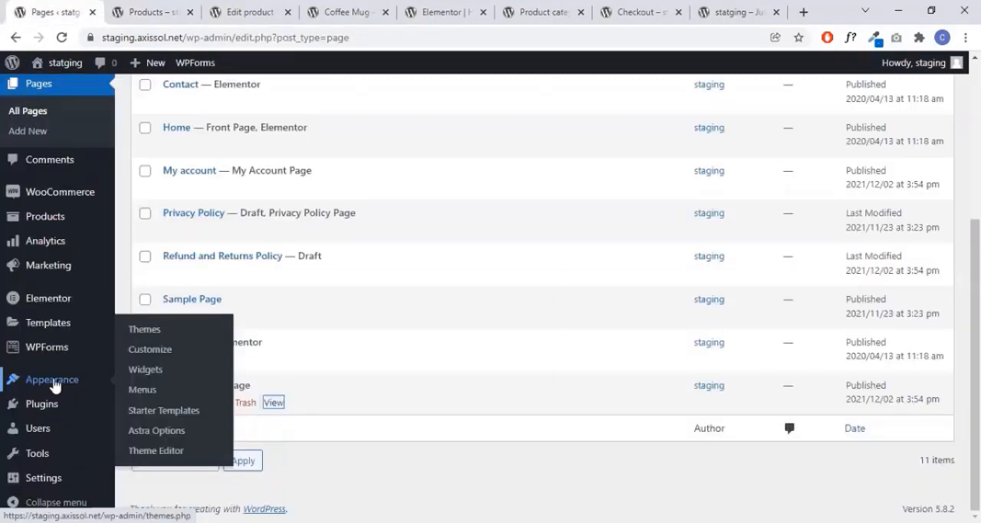
{"action": "left_click", "coordinate": [142, 391]}
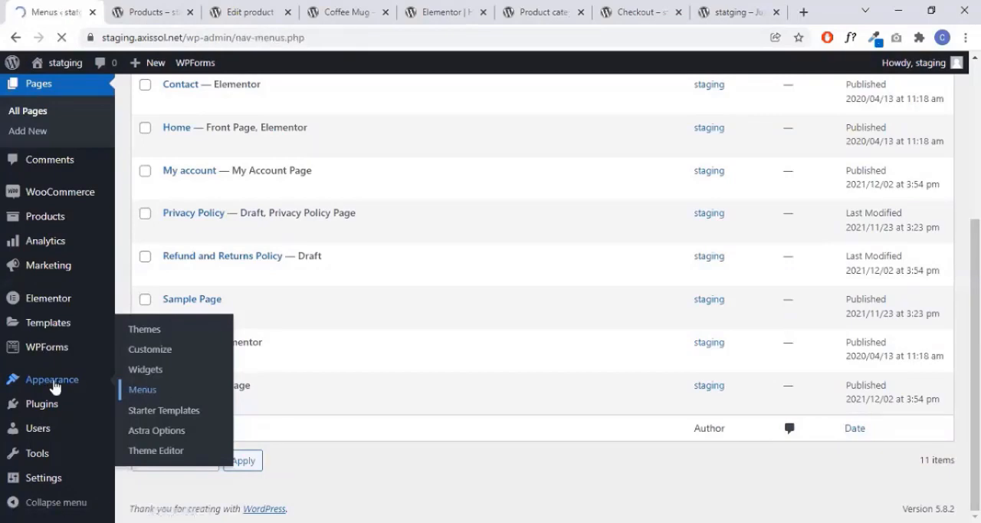
{"action": "scroll", "coordinate": [558, 233], "scroll_direction": "down", "scroll_amount": 2}
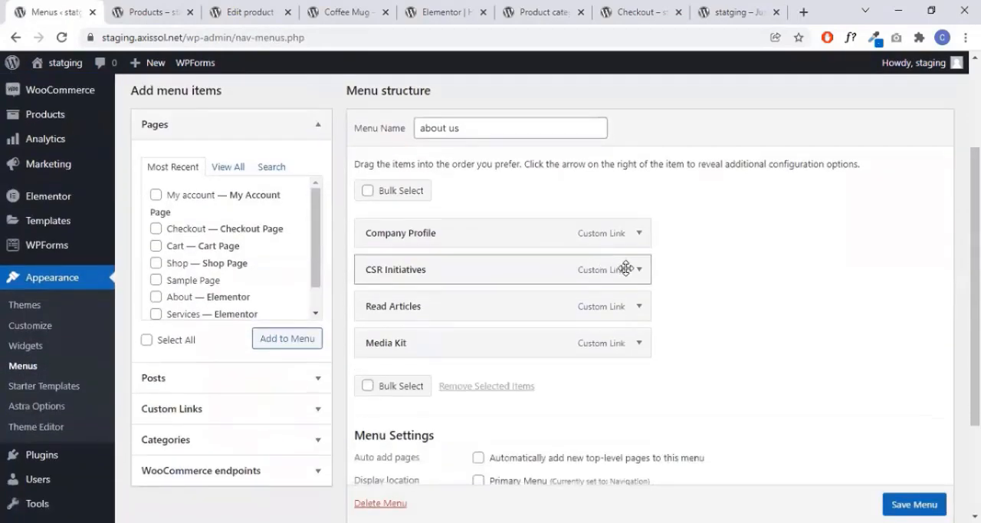
{"action": "scroll", "coordinate": [498, 287], "scroll_direction": "up", "scroll_amount": 2}
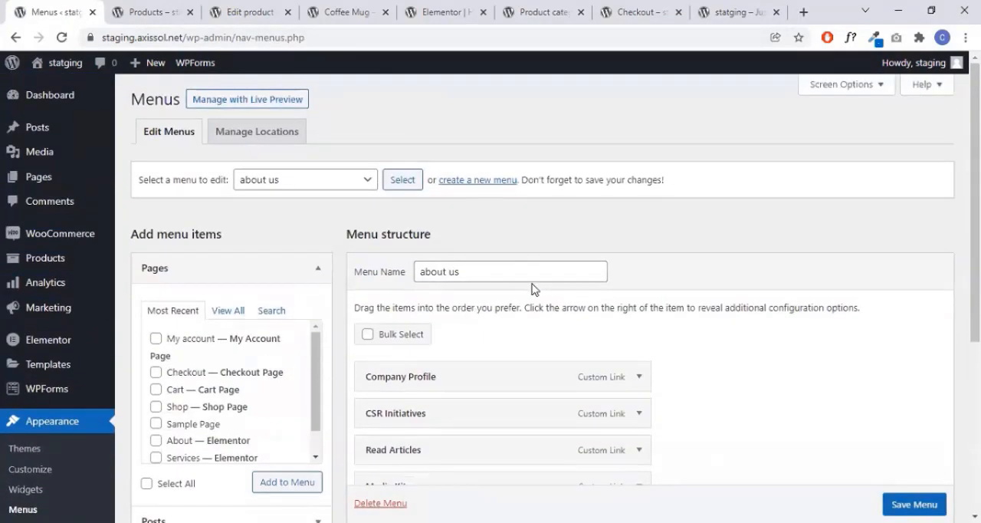
- Check the header links on the Coffee Mug page and load Navigation (Primary Menu) for editing
{"action": "left_click", "coordinate": [330, 184]}
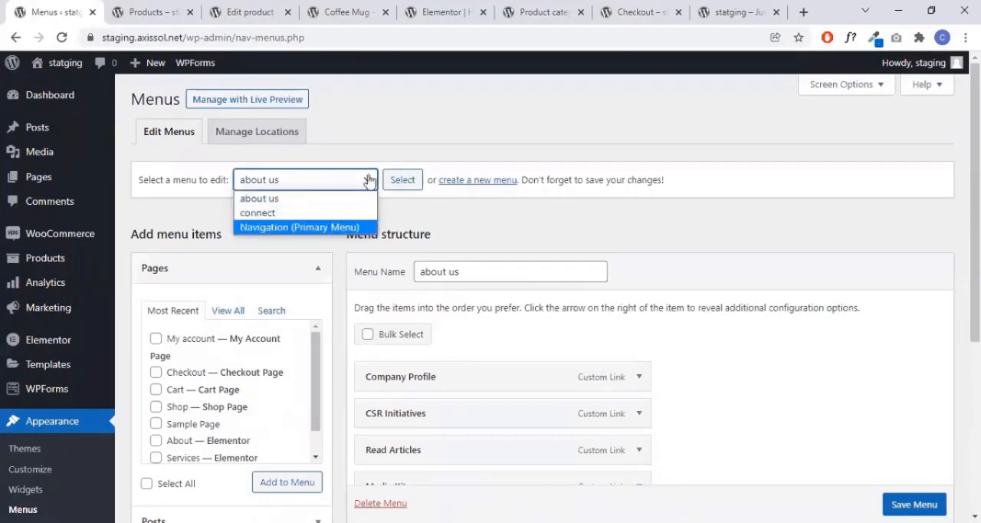
{"action": "left_click", "coordinate": [328, 228]}
{"action": "left_click", "coordinate": [338, 187]}
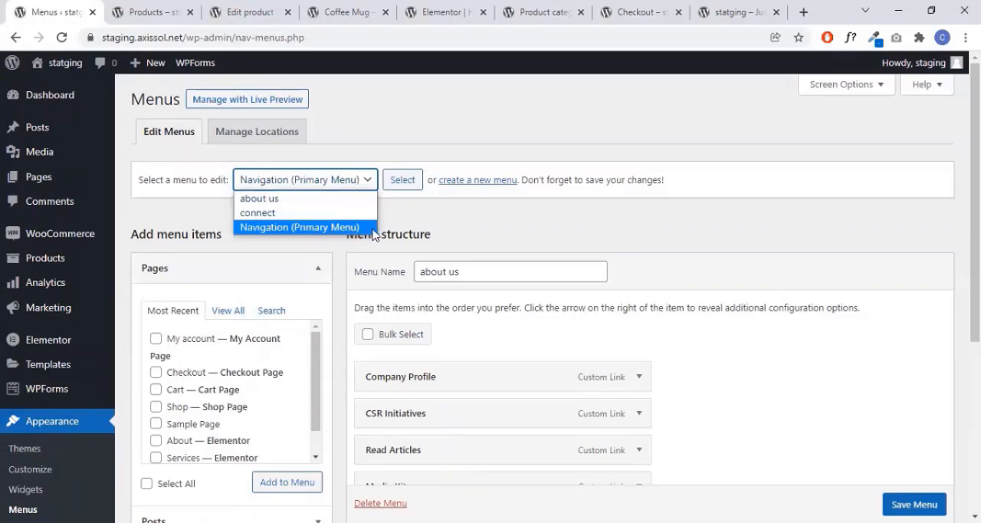
{"action": "left_click", "coordinate": [464, 6]}
{"action": "left_click", "coordinate": [332, 9]}
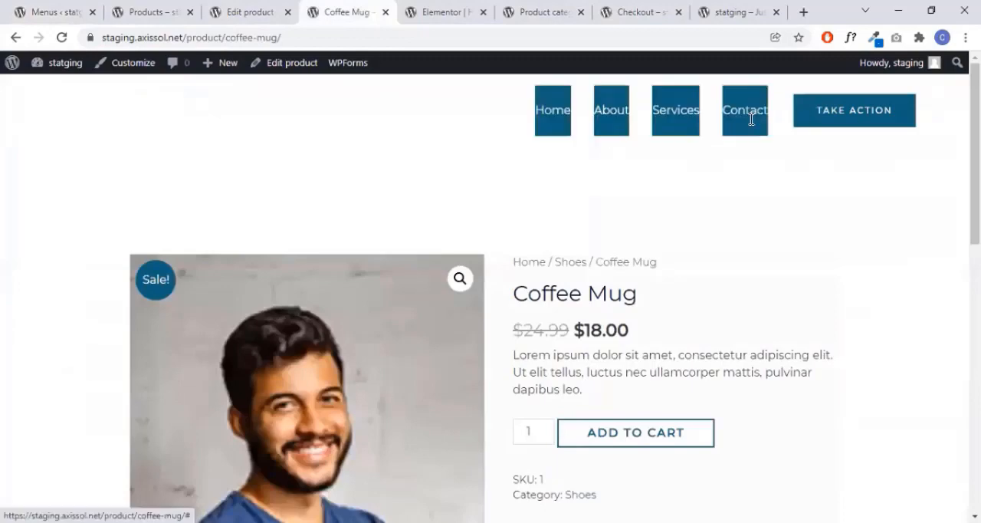
{"action": "key", "text": "ctrl+1"}
{"action": "left_click", "coordinate": [402, 181]}
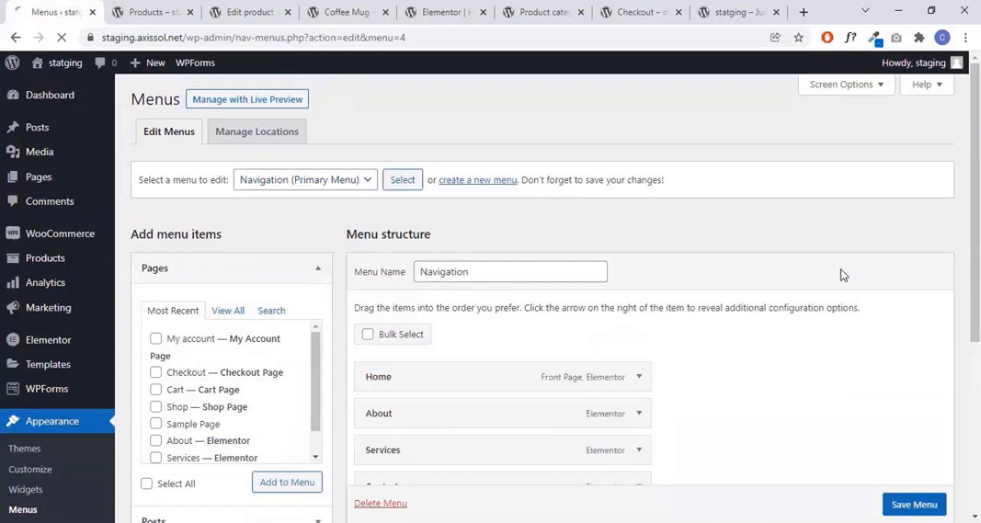
- Add the Shop page to the Navigation menu and place it between About and Services
{"action": "scroll", "coordinate": [846, 270], "scroll_direction": "down", "scroll_amount": 3}
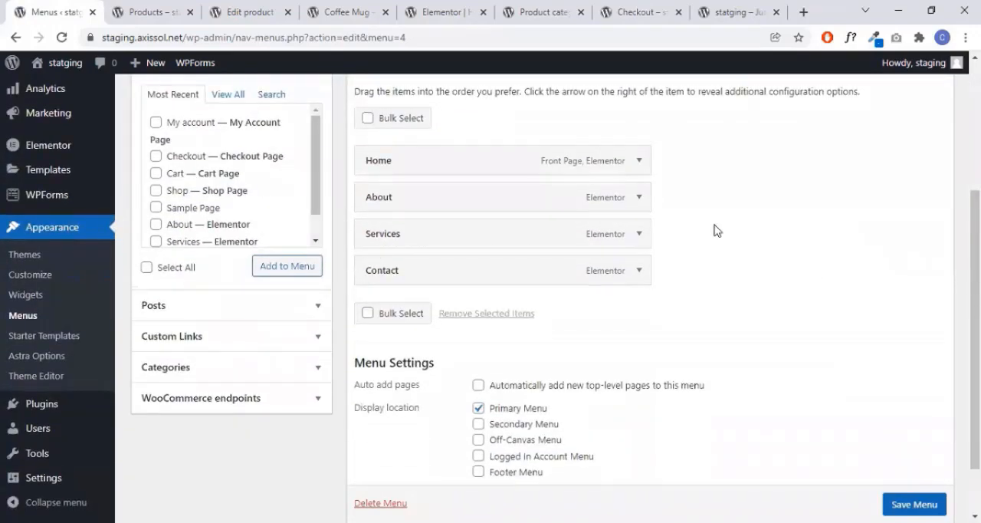
{"action": "scroll", "coordinate": [193, 197], "scroll_direction": "up", "scroll_amount": 2}
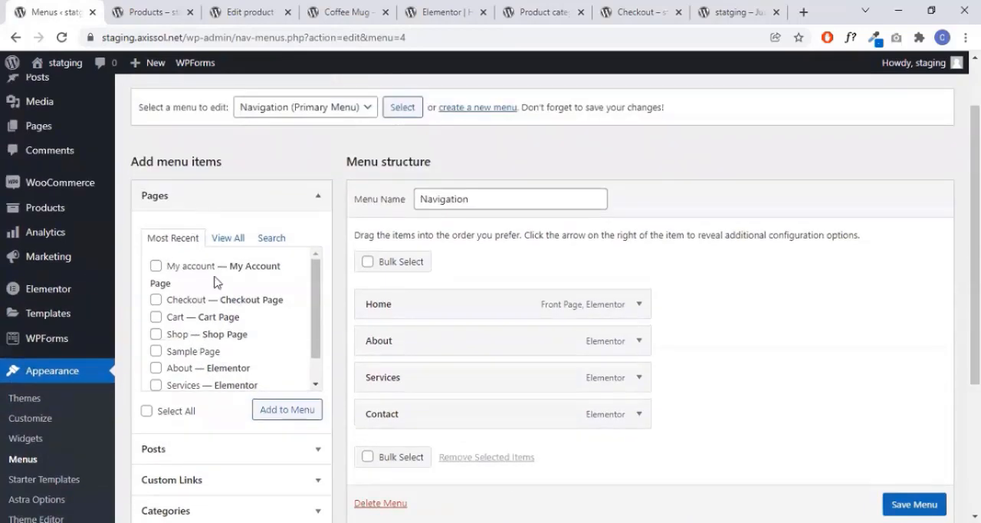
{"action": "scroll", "coordinate": [220, 320], "scroll_direction": "down", "scroll_amount": 1}
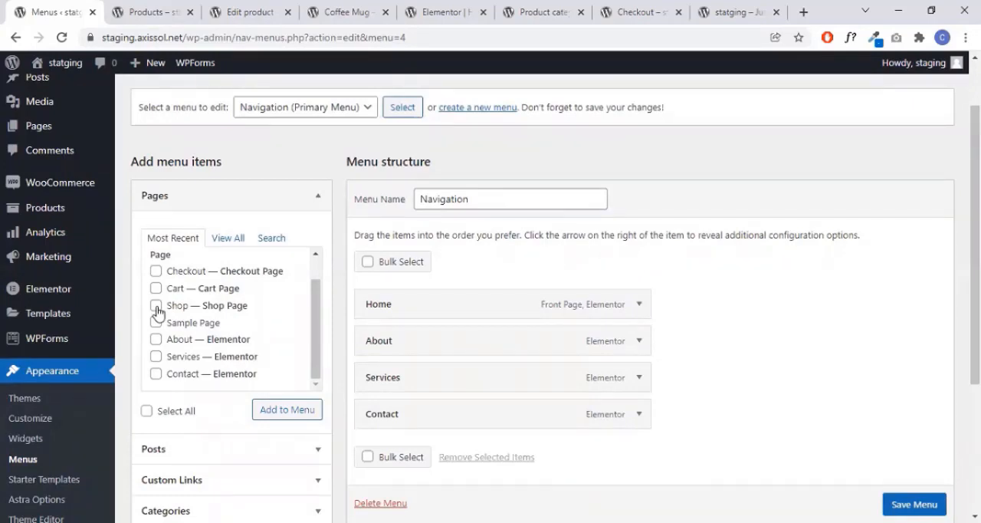
{"action": "left_click", "coordinate": [298, 415]}
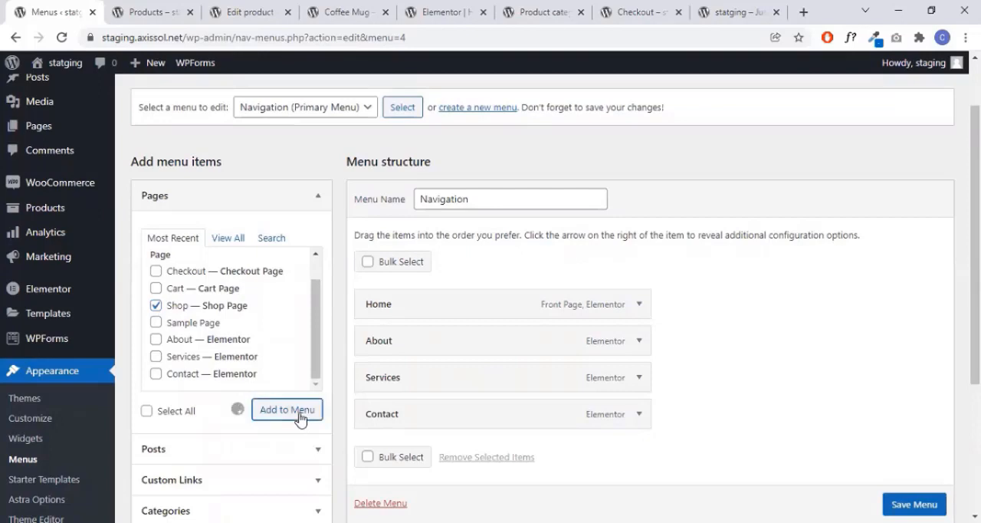
{"action": "scroll", "coordinate": [771, 329], "scroll_direction": "down", "scroll_amount": 2}
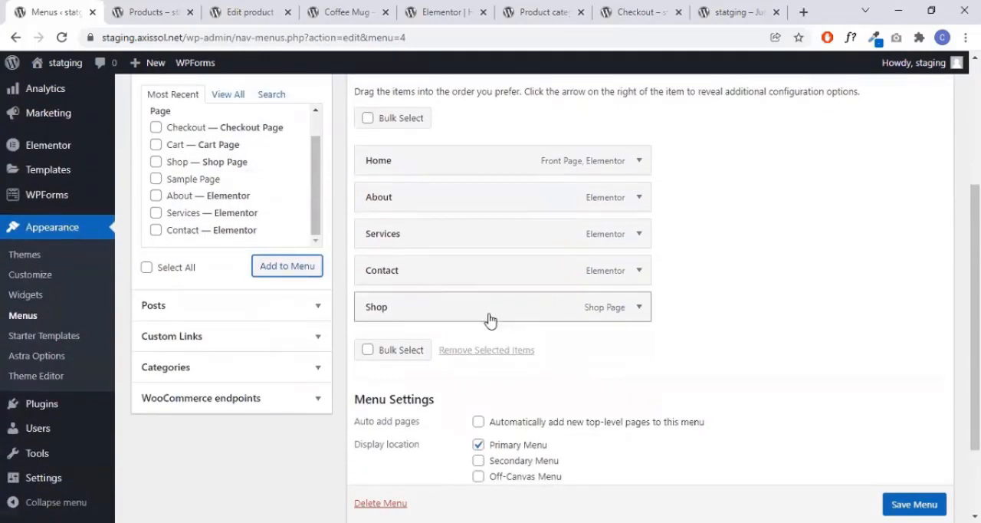
{"action": "left_click_drag", "start_coordinate": [490, 319], "coordinate": [550, 262]}
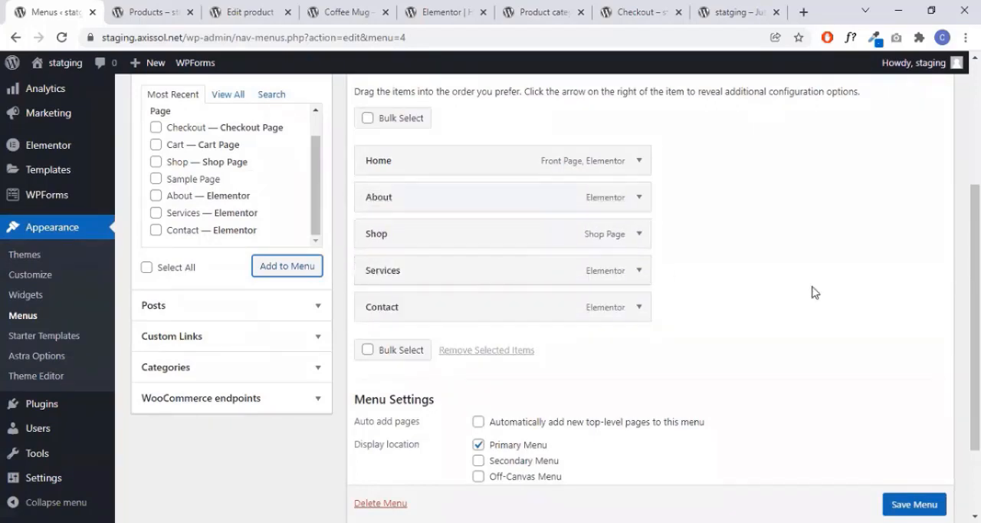
- Check the Services menu item's options, including its removal choice, and save the Navigation menu
{"action": "scroll", "coordinate": [254, 228], "scroll_direction": "up", "scroll_amount": 1}
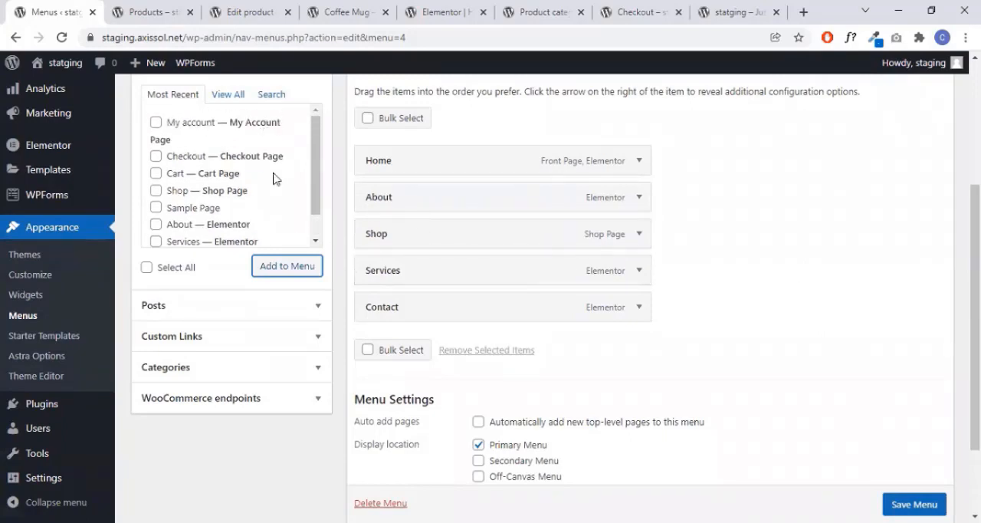
{"action": "left_click", "coordinate": [639, 270]}
{"action": "scroll", "coordinate": [377, 307], "scroll_direction": "down", "scroll_amount": 1}
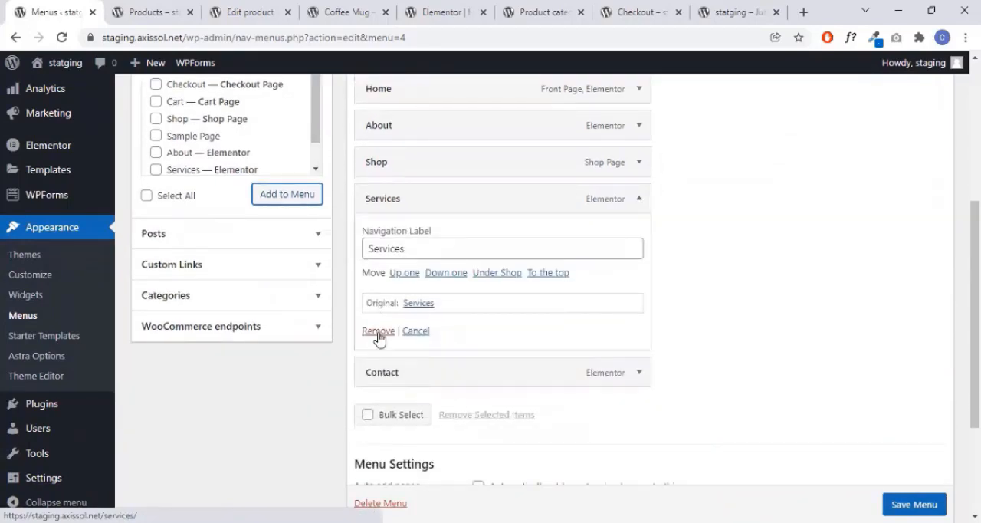
{"action": "left_click", "coordinate": [639, 198]}
{"action": "scroll", "coordinate": [804, 345], "scroll_direction": "down", "scroll_amount": 1}
{"action": "left_click", "coordinate": [926, 441]}
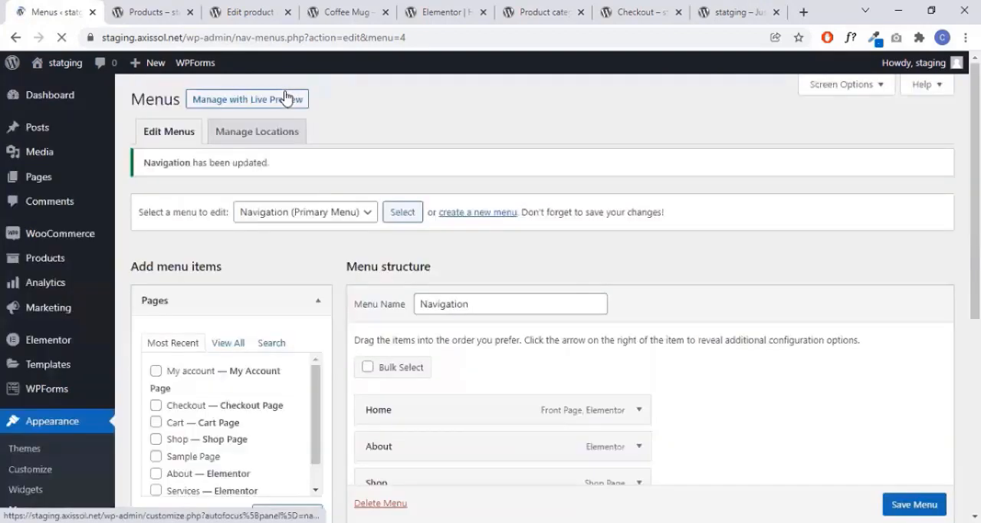
- Test the Shop link from the live home page, look over the shop page, and return to the menu editor
{"action": "left_click", "coordinate": [364, 8]}
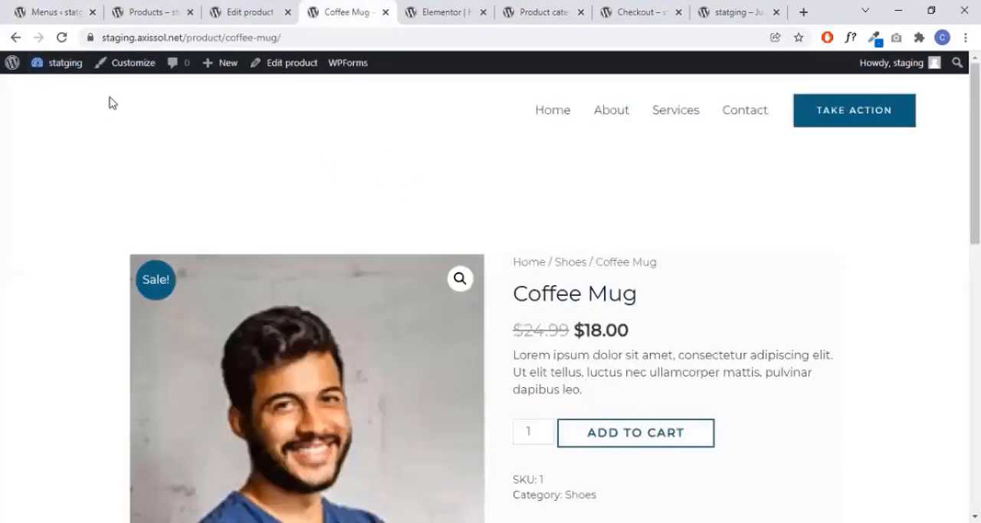
{"action": "left_click", "coordinate": [542, 119]}
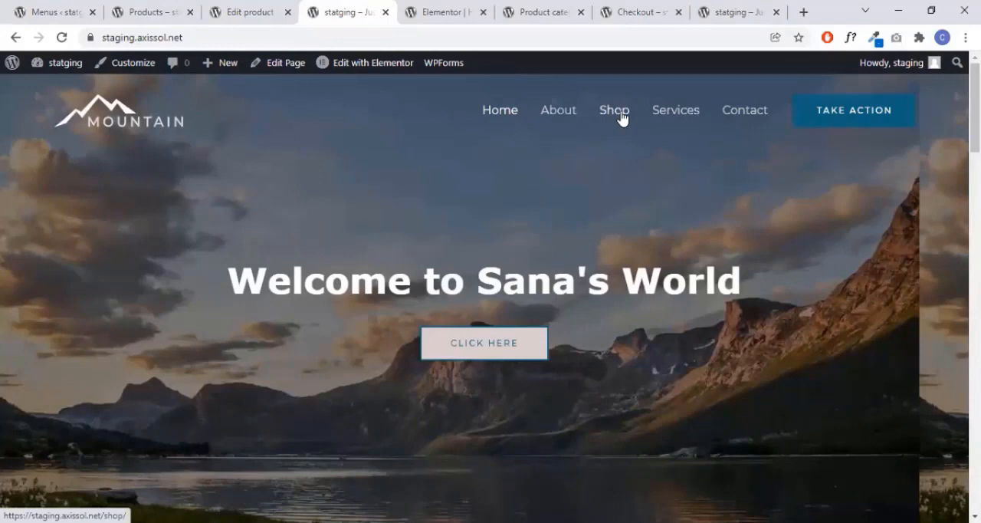
{"action": "left_click", "coordinate": [621, 119]}
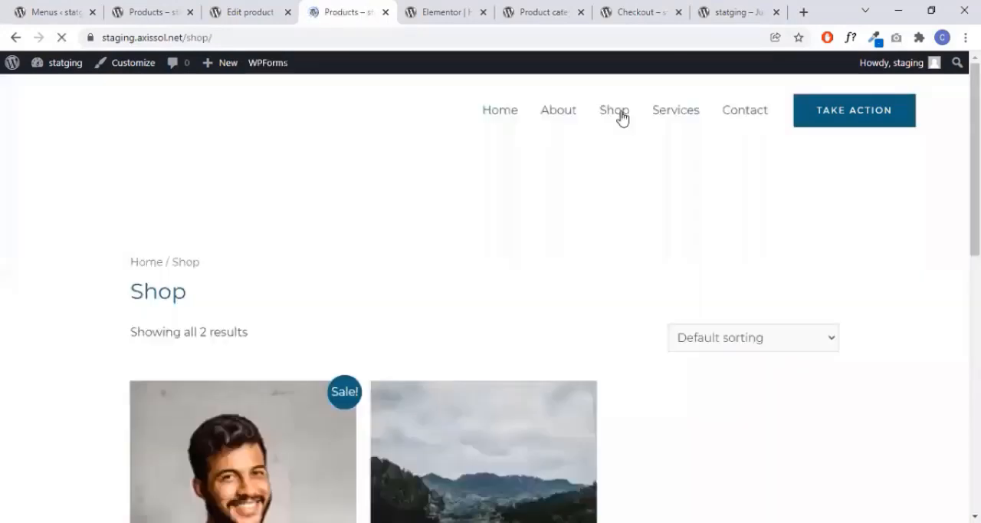
{"action": "scroll", "coordinate": [709, 207], "scroll_direction": "down", "scroll_amount": 8}
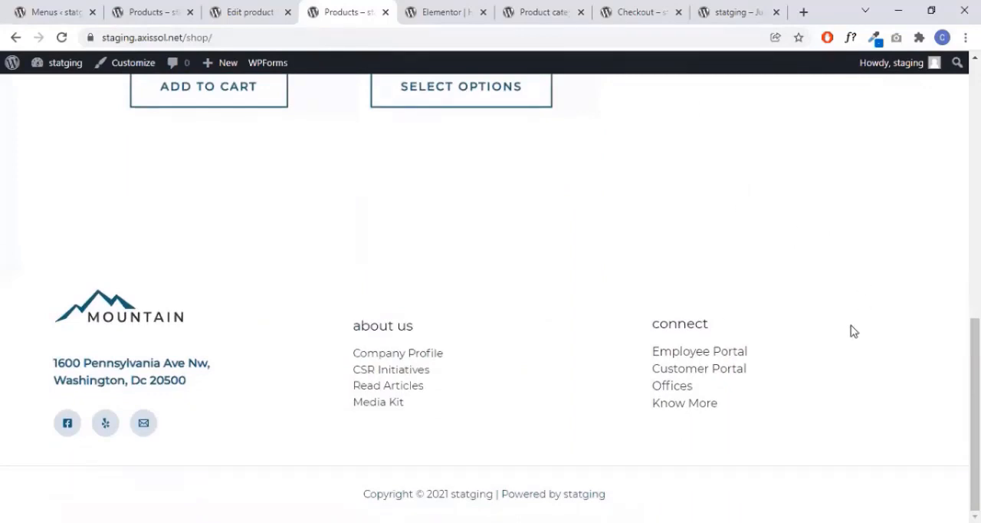
{"action": "scroll", "coordinate": [853, 324], "scroll_direction": "up", "scroll_amount": 8}
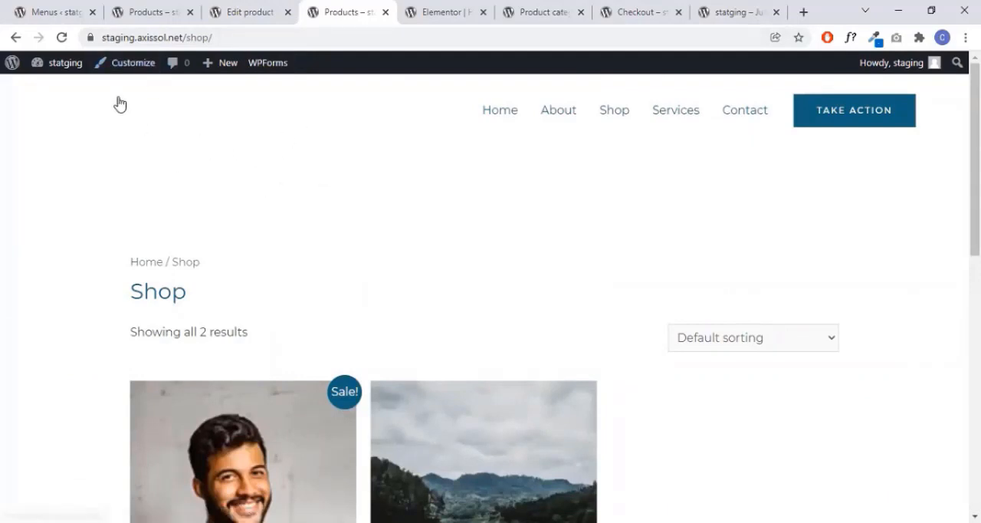
{"action": "left_click", "coordinate": [19, 11]}
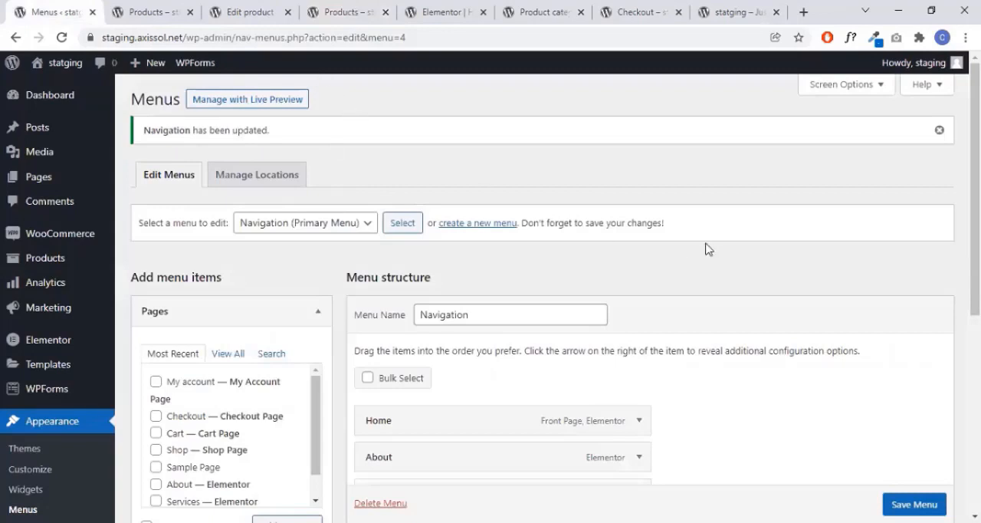
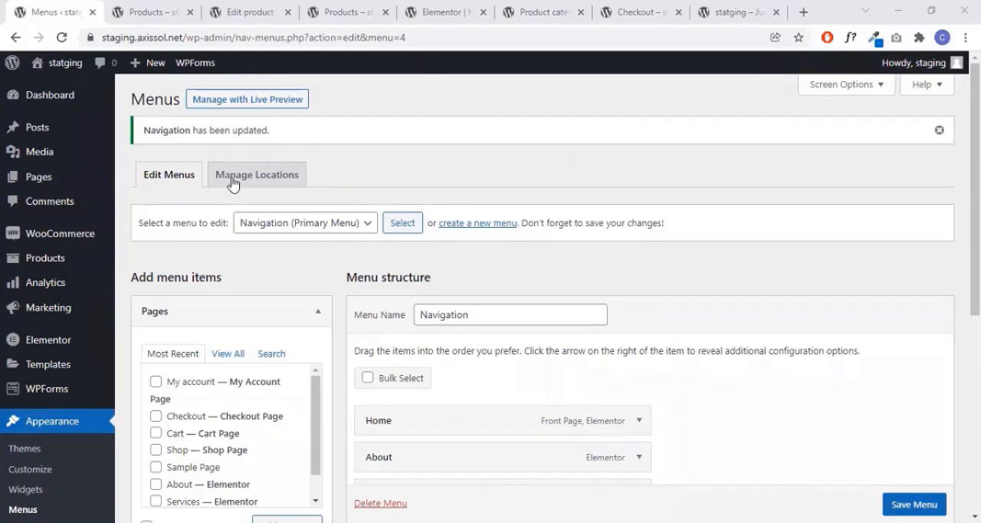
- Open the site customizer in a new tab and bring up the header logo's settings from the live preview
{"action": "mouse_move", "coordinate": [47, 104]}
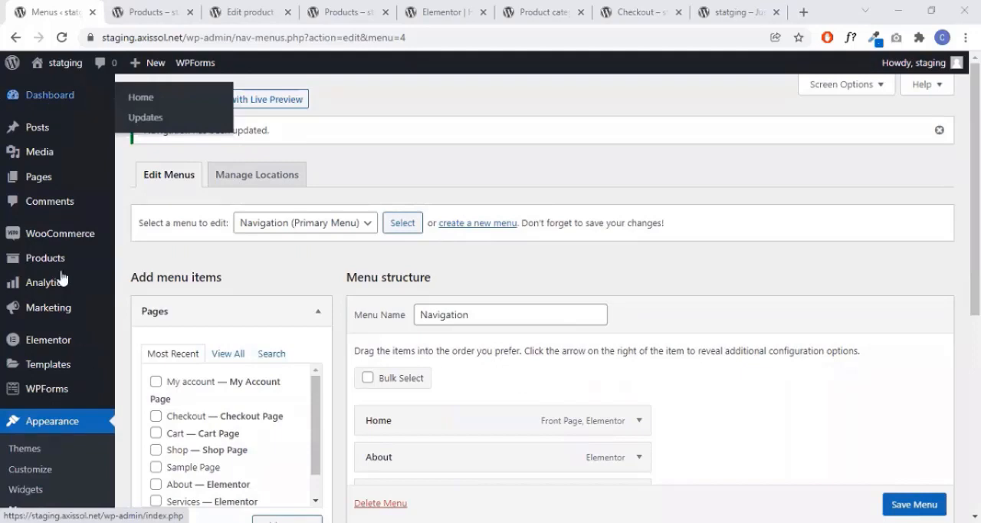
{"action": "scroll", "coordinate": [51, 320], "scroll_direction": "down", "scroll_amount": 2}
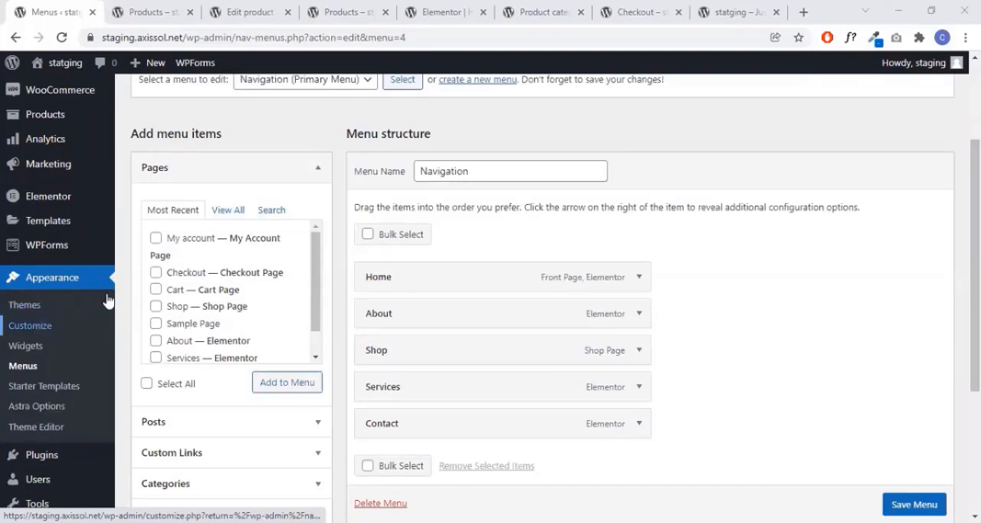
{"action": "left_click", "coordinate": [236, 7]}
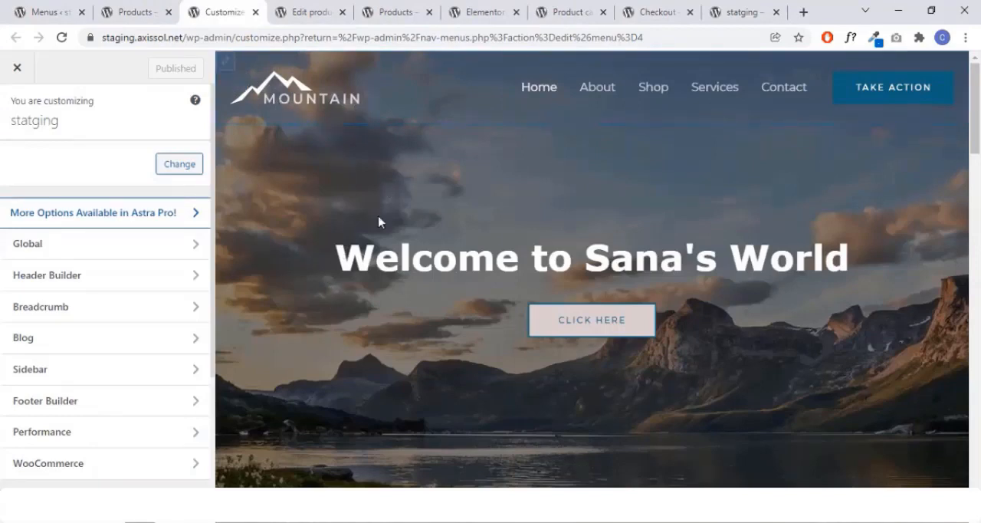
{"action": "mouse_move", "coordinate": [309, 113]}
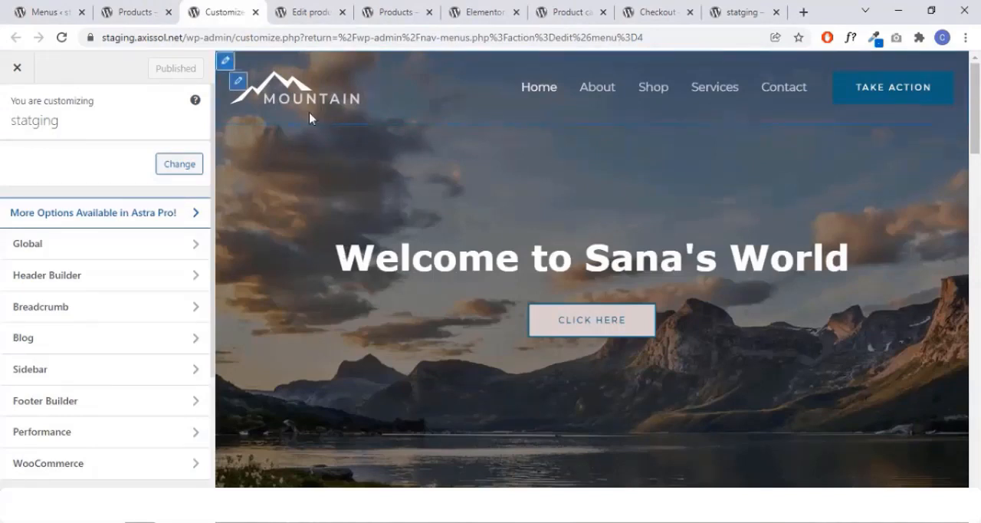
{"action": "left_click", "coordinate": [240, 86]}
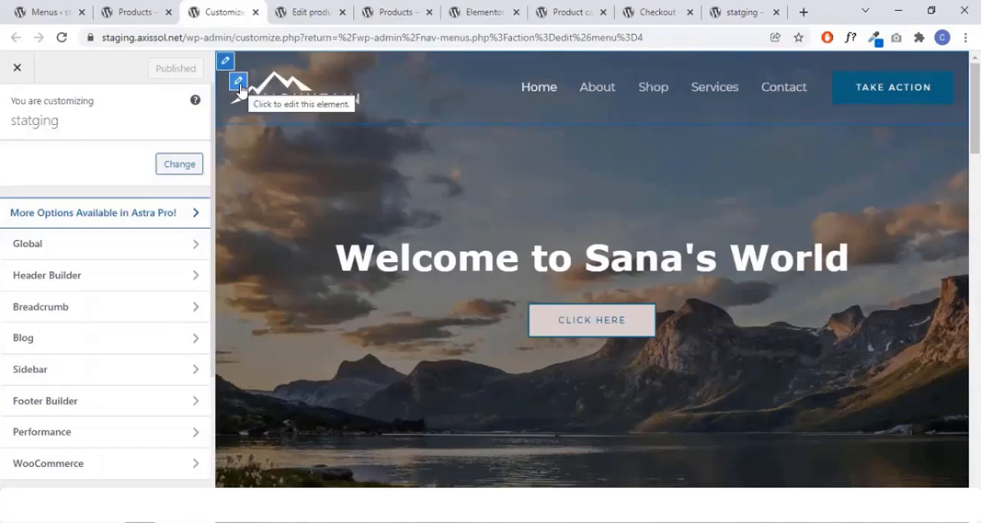
{"action": "left_click", "coordinate": [239, 83]}
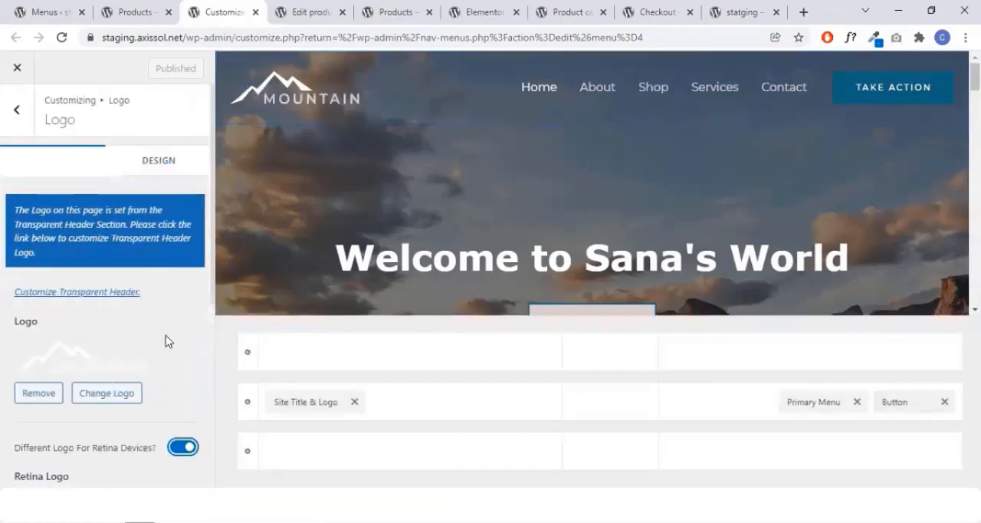
- Look through the options for changing the header logo, including the media library and file upload, and close the logo picker without choosing an image
{"action": "scroll", "coordinate": [167, 329], "scroll_direction": "down", "scroll_amount": 2}
{"action": "scroll", "coordinate": [133, 319], "scroll_direction": "up", "scroll_amount": 1}
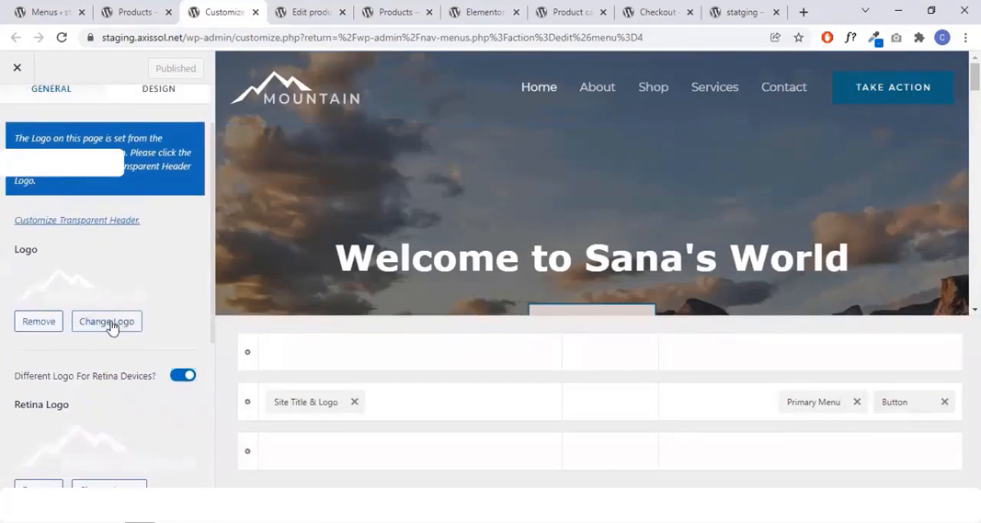
{"action": "left_click", "coordinate": [107, 322]}
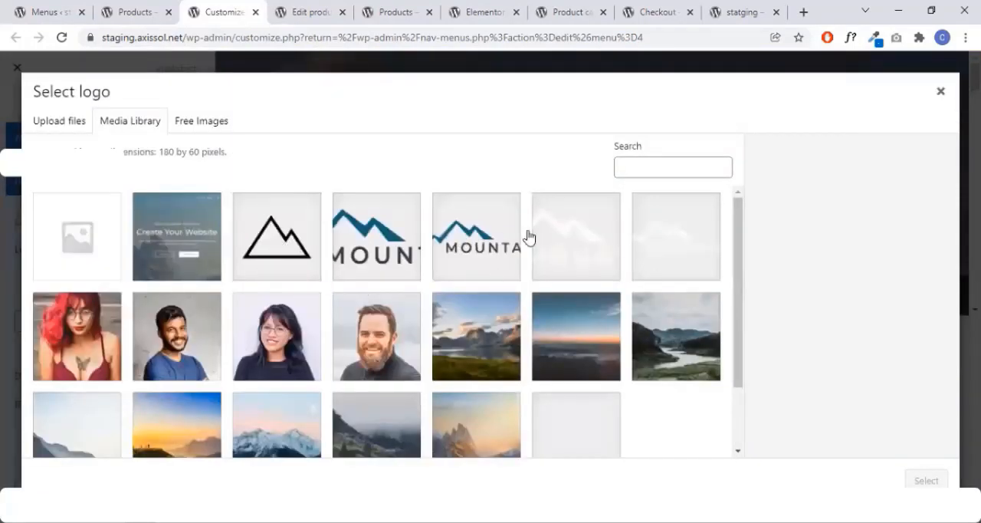
{"action": "left_click", "coordinate": [69, 127]}
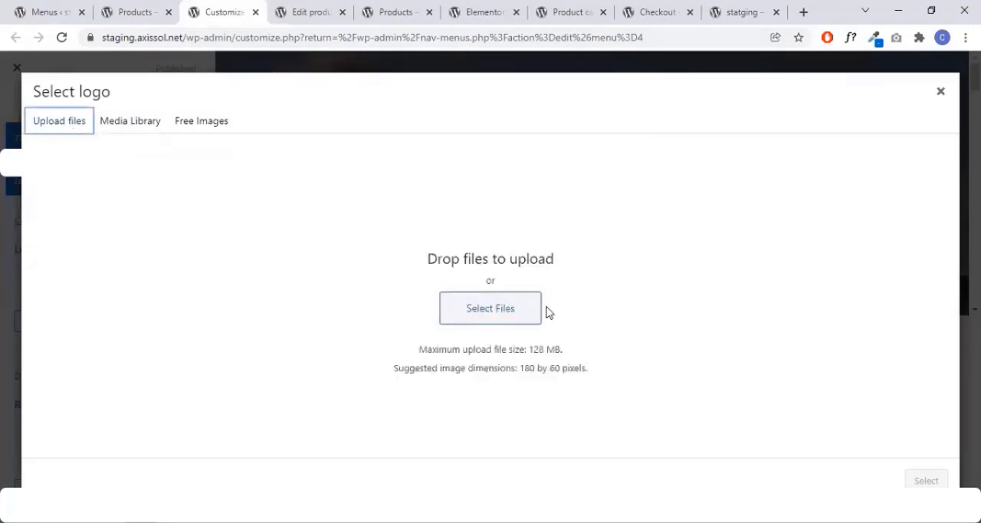
{"action": "left_click", "coordinate": [456, 311]}
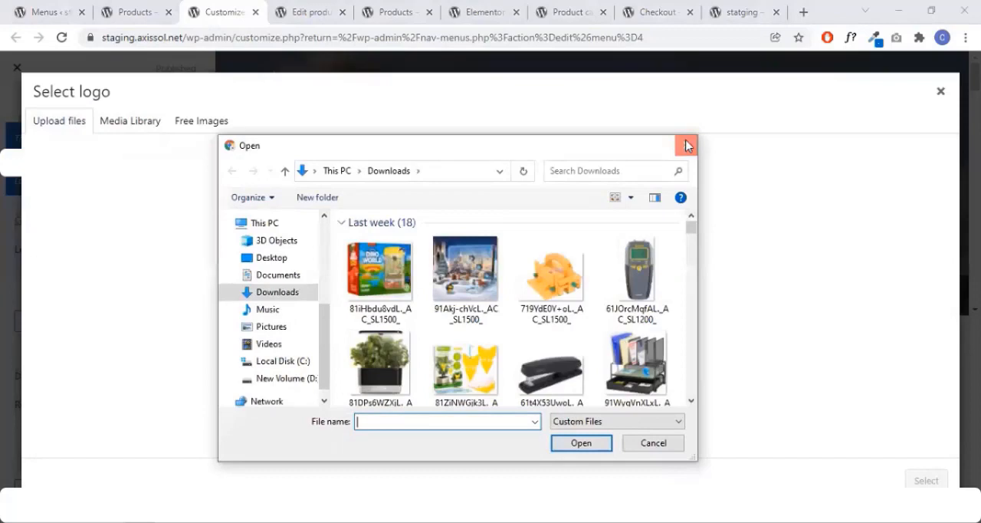
{"action": "left_click", "coordinate": [687, 146]}
{"action": "left_click", "coordinate": [940, 92]}
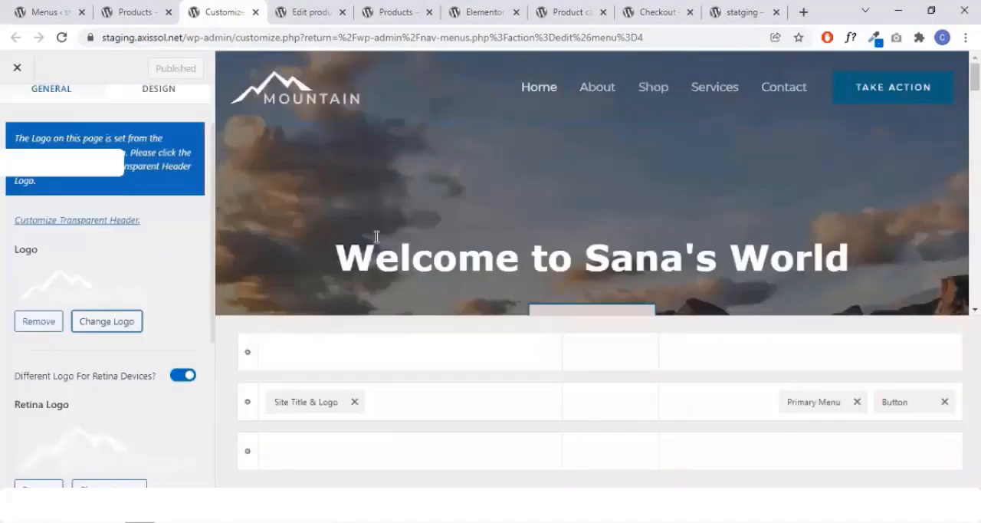
- Set the logo width to 200 px and publish the change
{"action": "scroll", "coordinate": [102, 368], "scroll_direction": "down", "scroll_amount": 4}
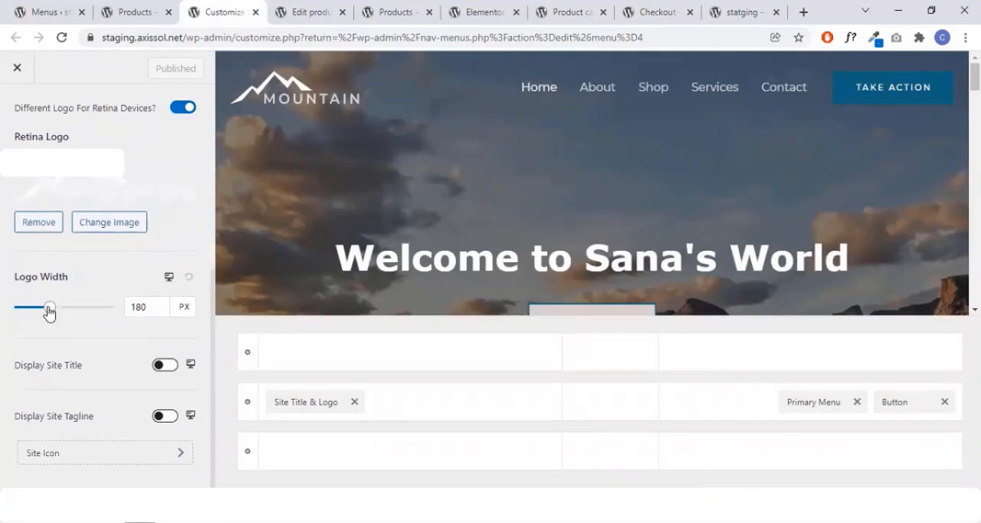
{"action": "left_click_drag", "start_coordinate": [49, 308], "coordinate": [53, 308]}
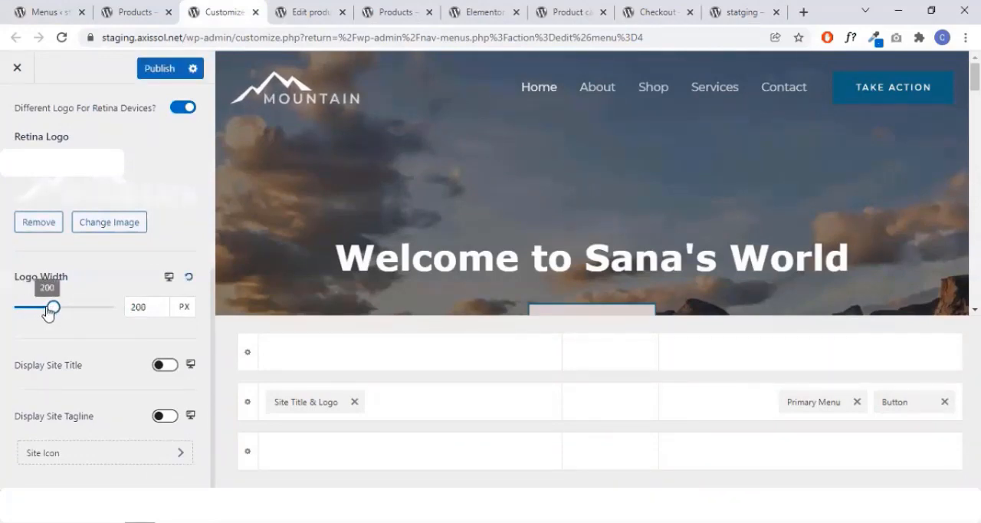
{"action": "left_click", "coordinate": [157, 308]}
{"action": "left_click", "coordinate": [152, 75]}
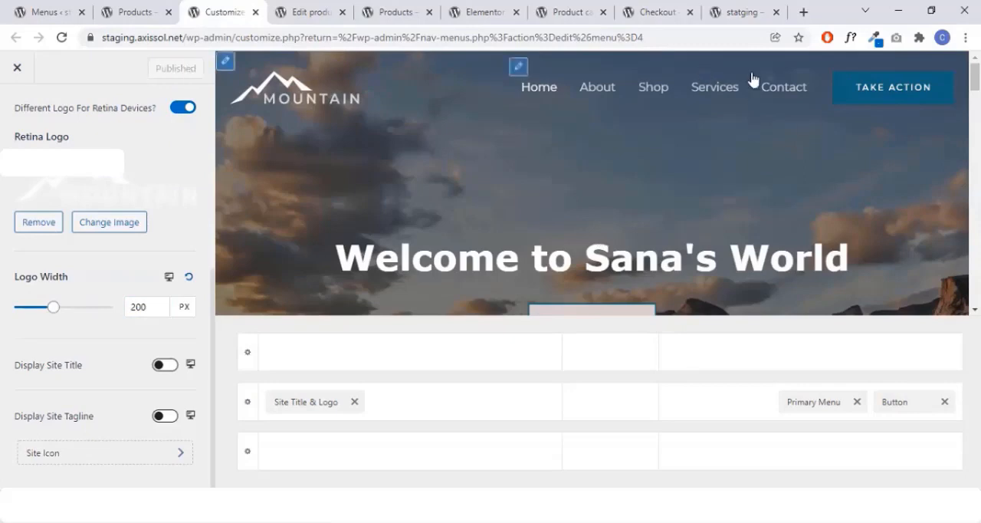
- Look over the home page preview down to the footer and open the footer's connect menu for editing
{"action": "scroll", "coordinate": [733, 218], "scroll_direction": "down", "scroll_amount": 2}
{"action": "scroll", "coordinate": [735, 217], "scroll_direction": "down", "scroll_amount": 15}
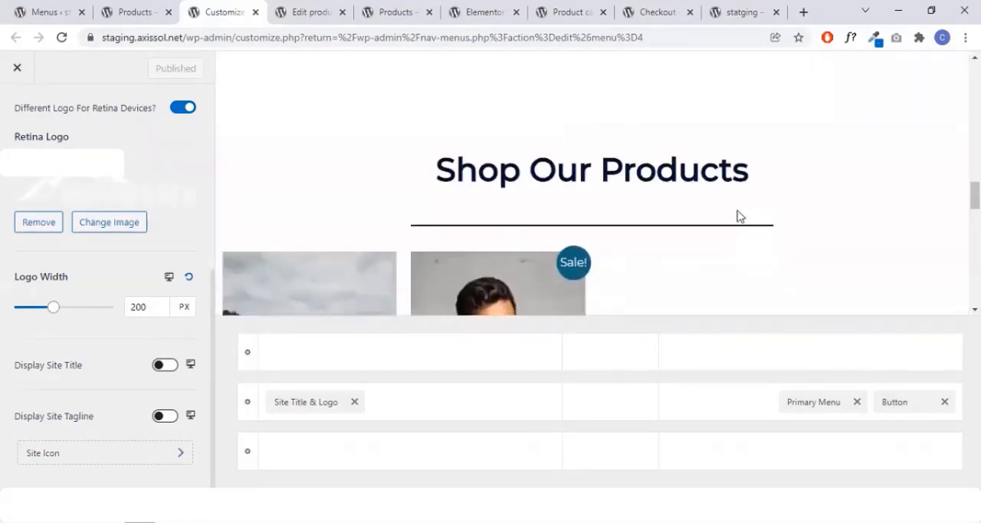
{"action": "scroll", "coordinate": [741, 215], "scroll_direction": "up", "scroll_amount": 2}
{"action": "scroll", "coordinate": [735, 215], "scroll_direction": "down", "scroll_amount": 2}
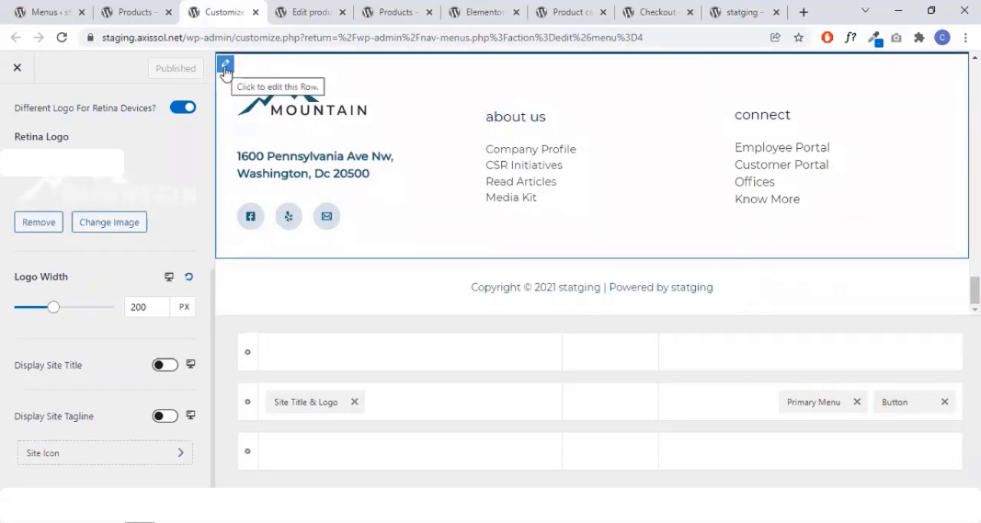
{"action": "mouse_move", "coordinate": [256, 95]}
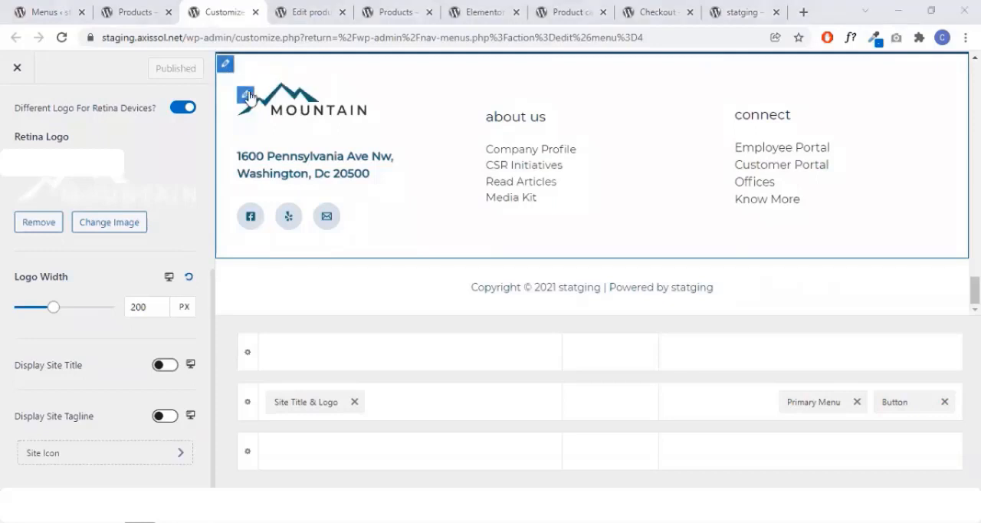
{"action": "mouse_move", "coordinate": [816, 131]}
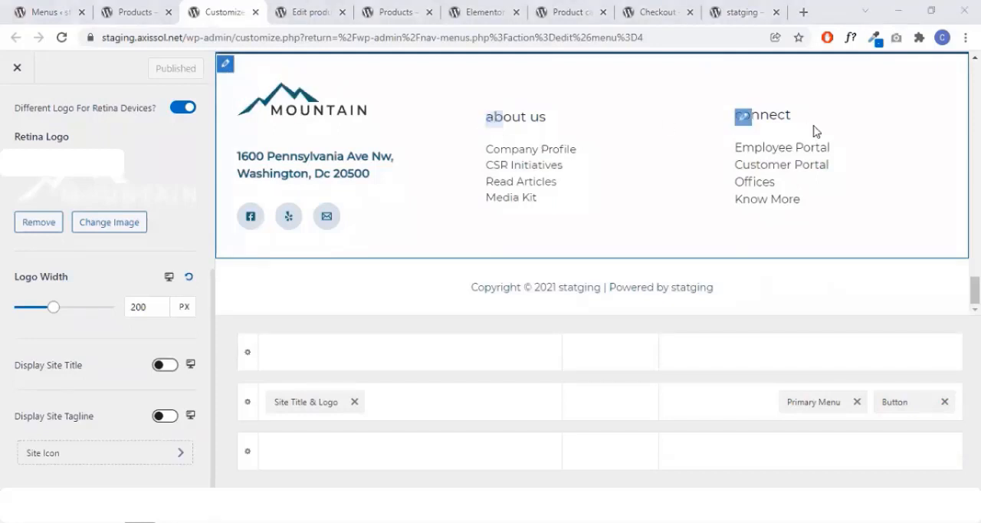
{"action": "left_click", "coordinate": [743, 117]}
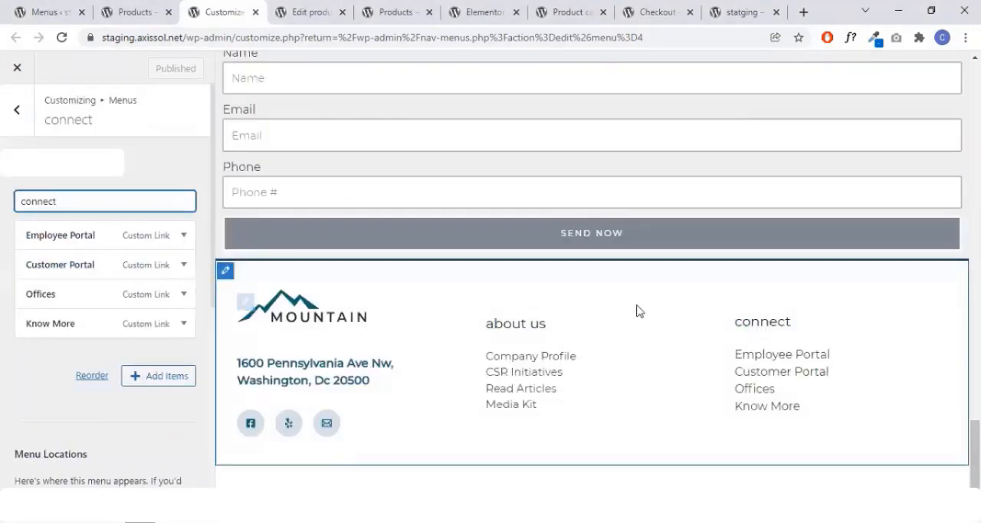
- Review the home page sections in the preview and examine the connect menu's items, locations and options
{"action": "scroll", "coordinate": [767, 345], "scroll_direction": "up", "scroll_amount": 19}
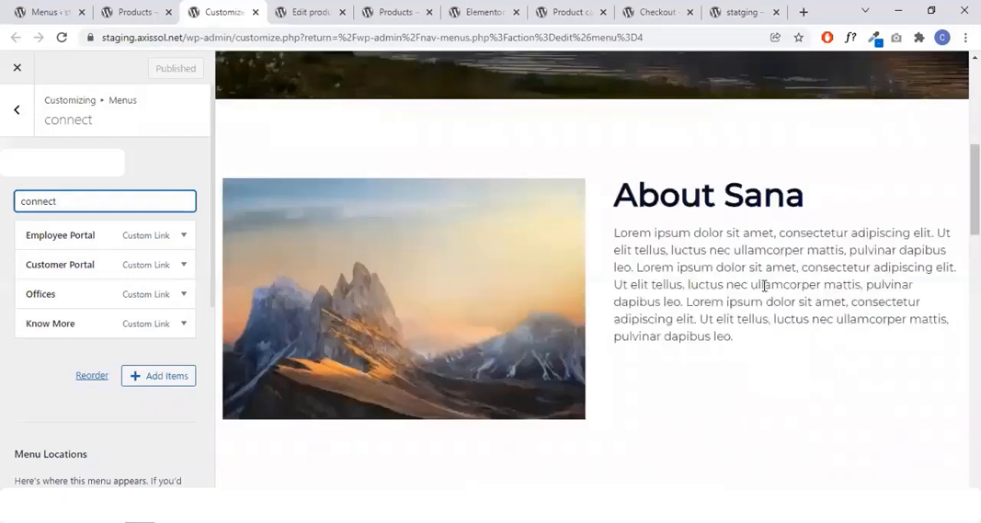
{"action": "scroll", "coordinate": [751, 330], "scroll_direction": "down", "scroll_amount": 14}
{"action": "scroll", "coordinate": [624, 390], "scroll_direction": "down", "scroll_amount": 5}
{"action": "scroll", "coordinate": [688, 392], "scroll_direction": "up", "scroll_amount": 20}
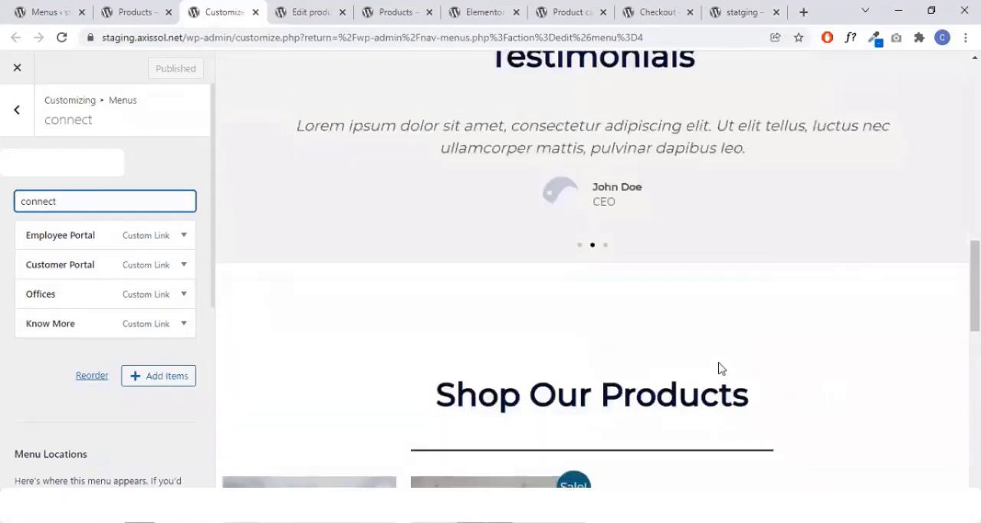
{"action": "scroll", "coordinate": [728, 306], "scroll_direction": "up", "scroll_amount": 2}
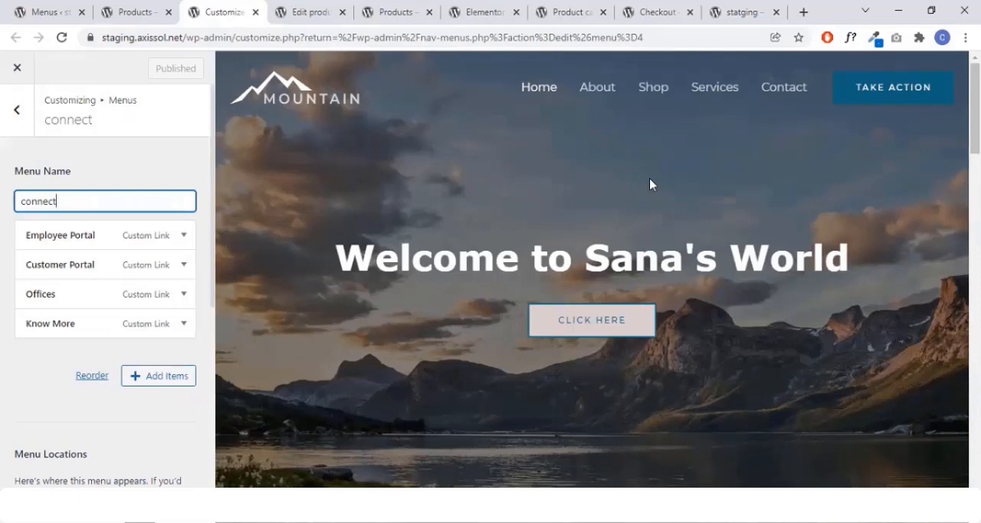
{"action": "left_click", "coordinate": [97, 173]}
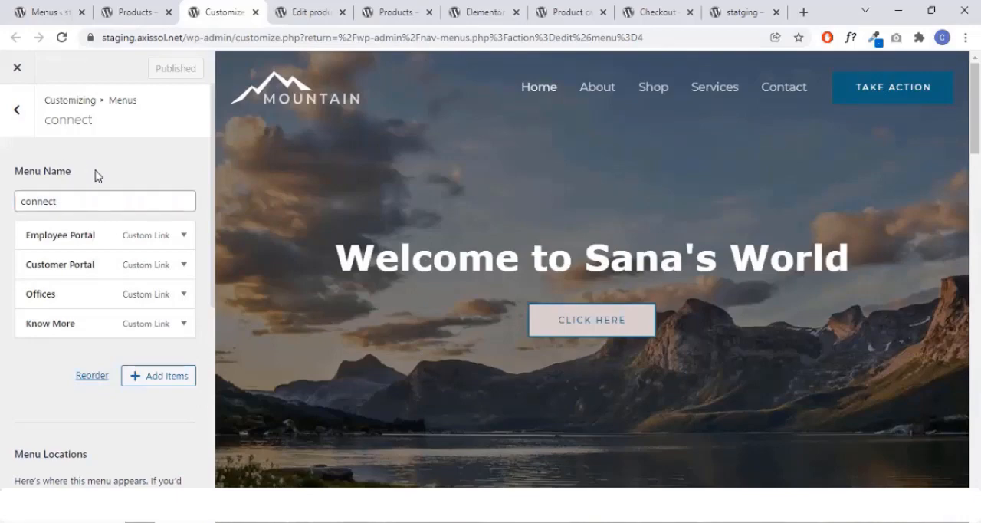
{"action": "scroll", "coordinate": [124, 219], "scroll_direction": "down", "scroll_amount": 1}
{"action": "scroll", "coordinate": [118, 351], "scroll_direction": "down", "scroll_amount": 4}
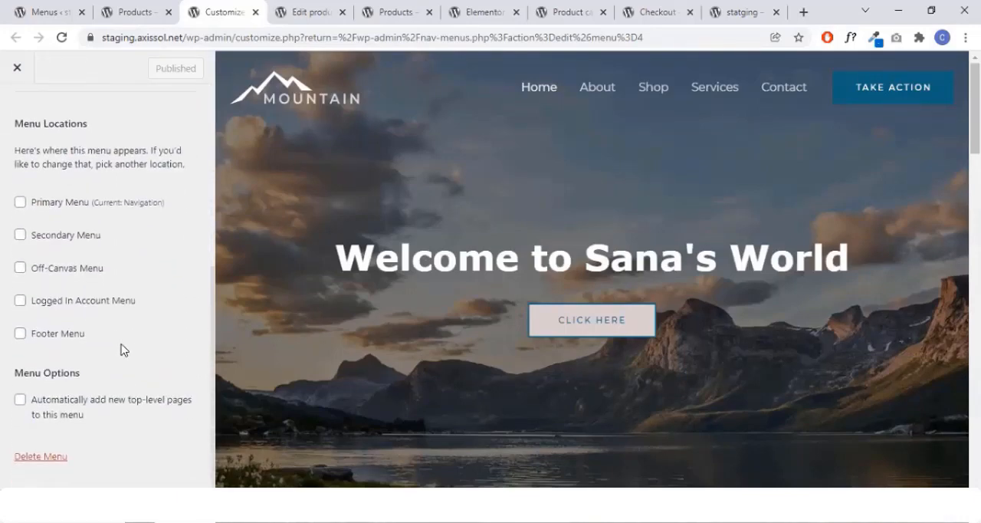
- Check the CSR Initiatives link's settings in the footer's about us menu, and view the footer logo widget before returning to Footer Builder
{"action": "scroll", "coordinate": [659, 337], "scroll_direction": "down", "scroll_amount": 10}
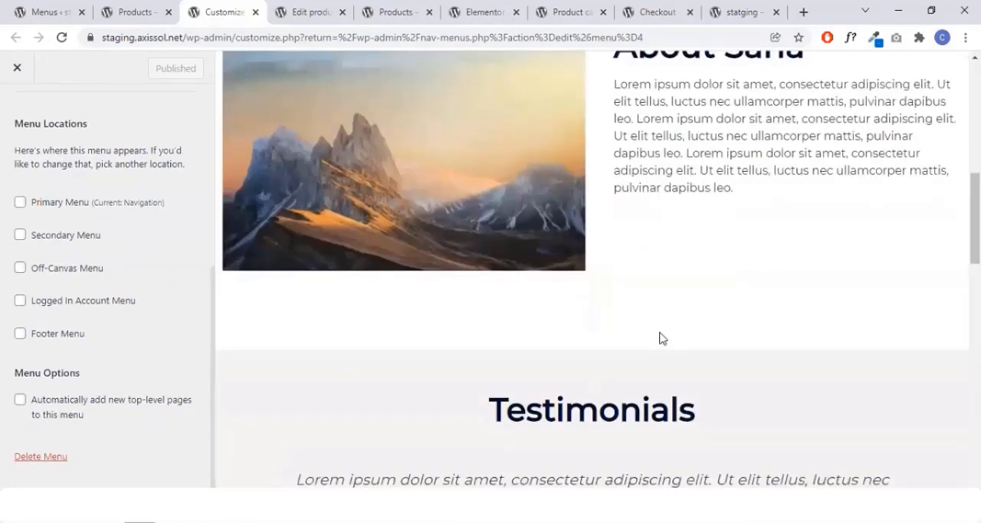
{"action": "scroll", "coordinate": [664, 332], "scroll_direction": "down", "scroll_amount": 6}
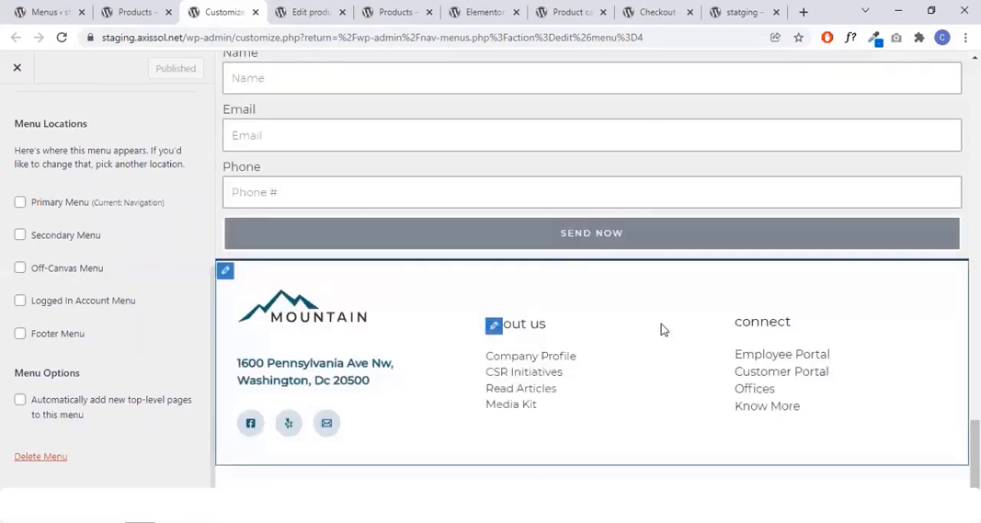
{"action": "left_click", "coordinate": [494, 328]}
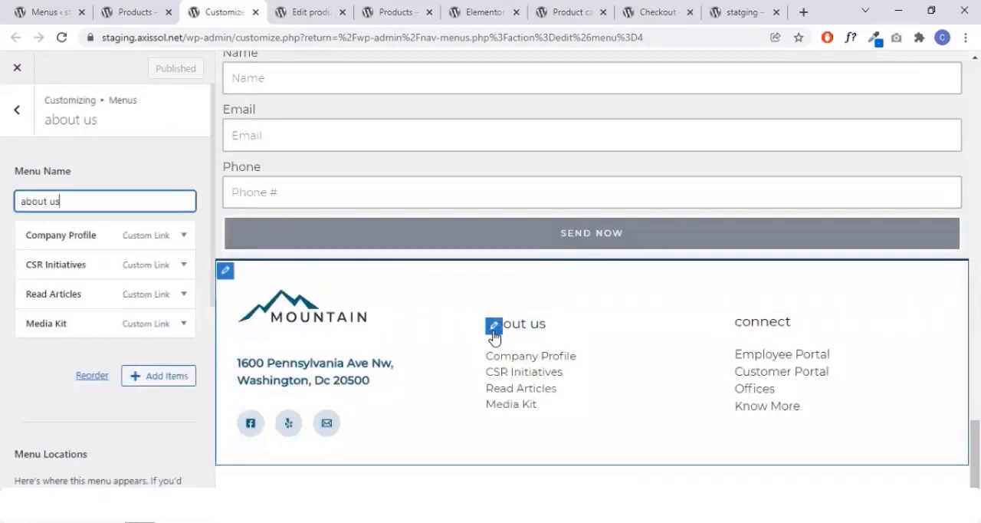
{"action": "left_click", "coordinate": [183, 264]}
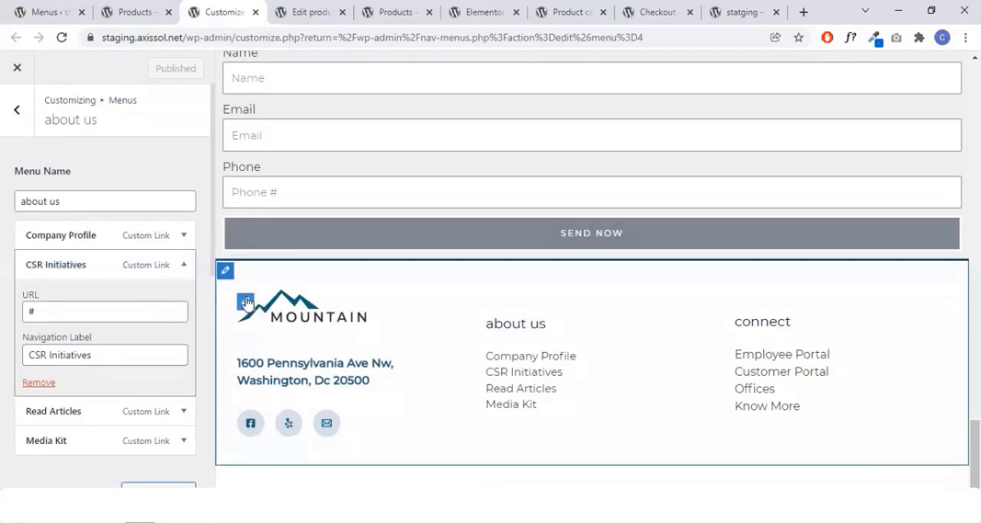
{"action": "left_click", "coordinate": [246, 302]}
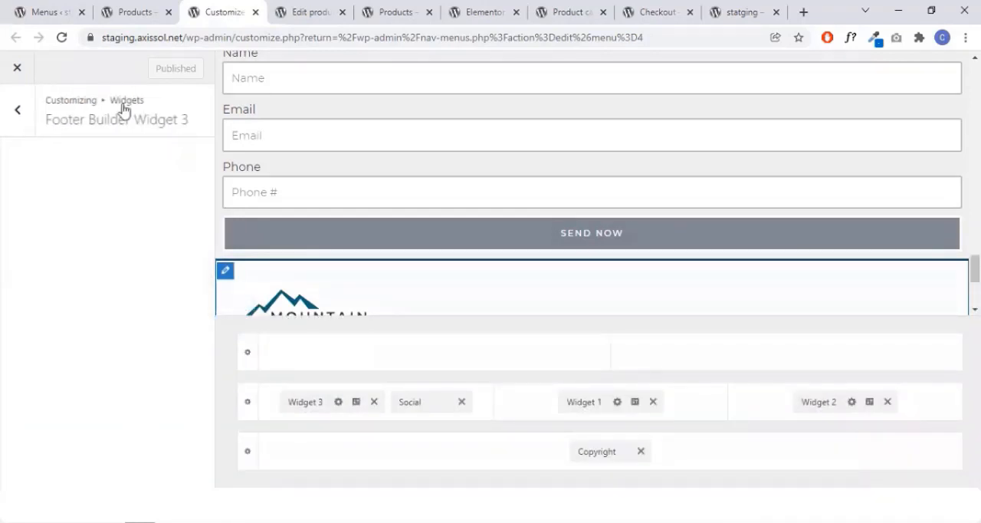
{"action": "left_click", "coordinate": [21, 114]}
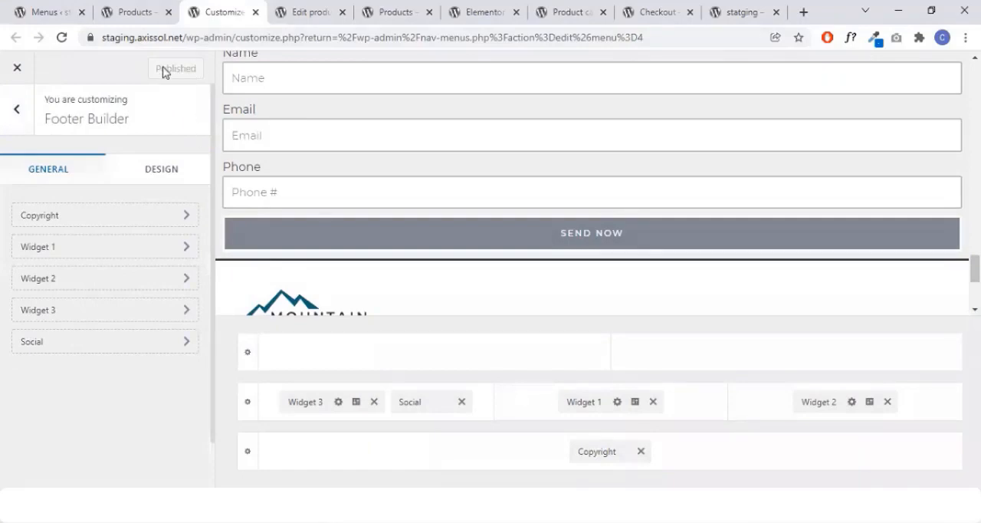